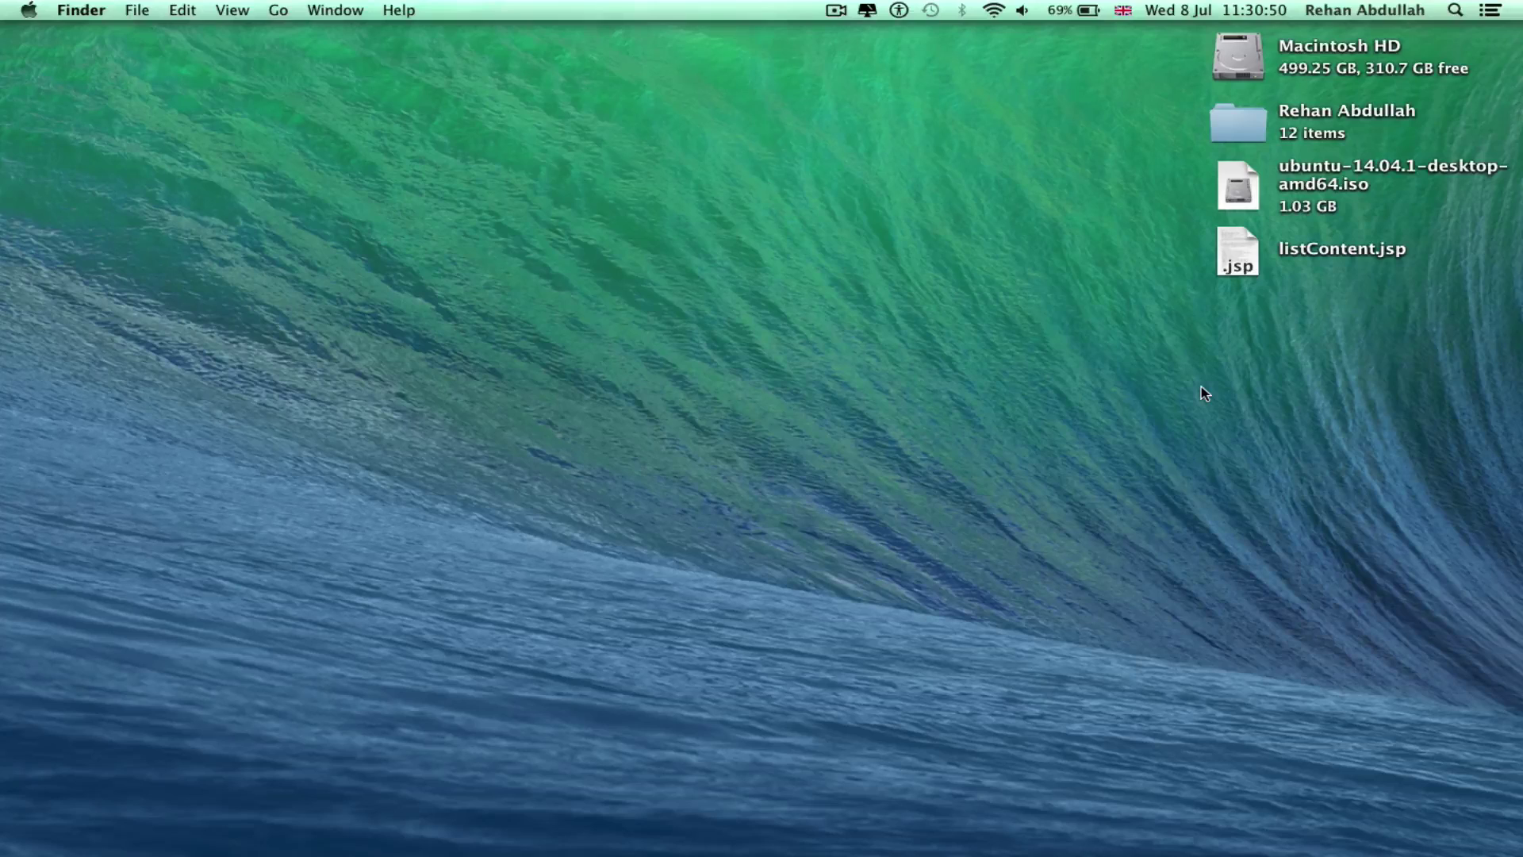
# Launch Microsoft Word from the Mac Office folder in Launchpad
pyautogui.press('F4')
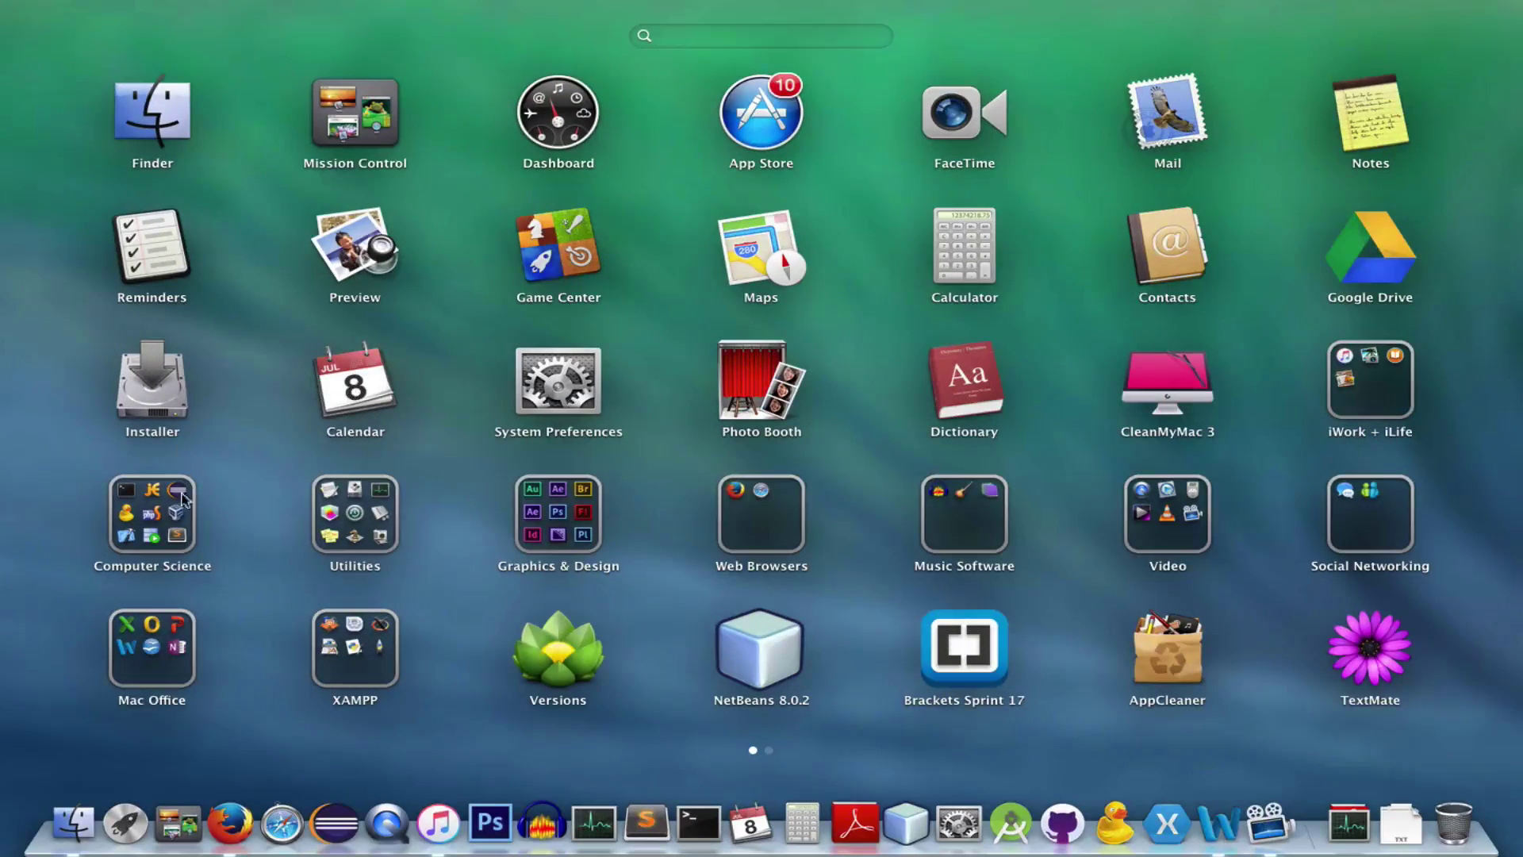
pyautogui.click(152, 644)
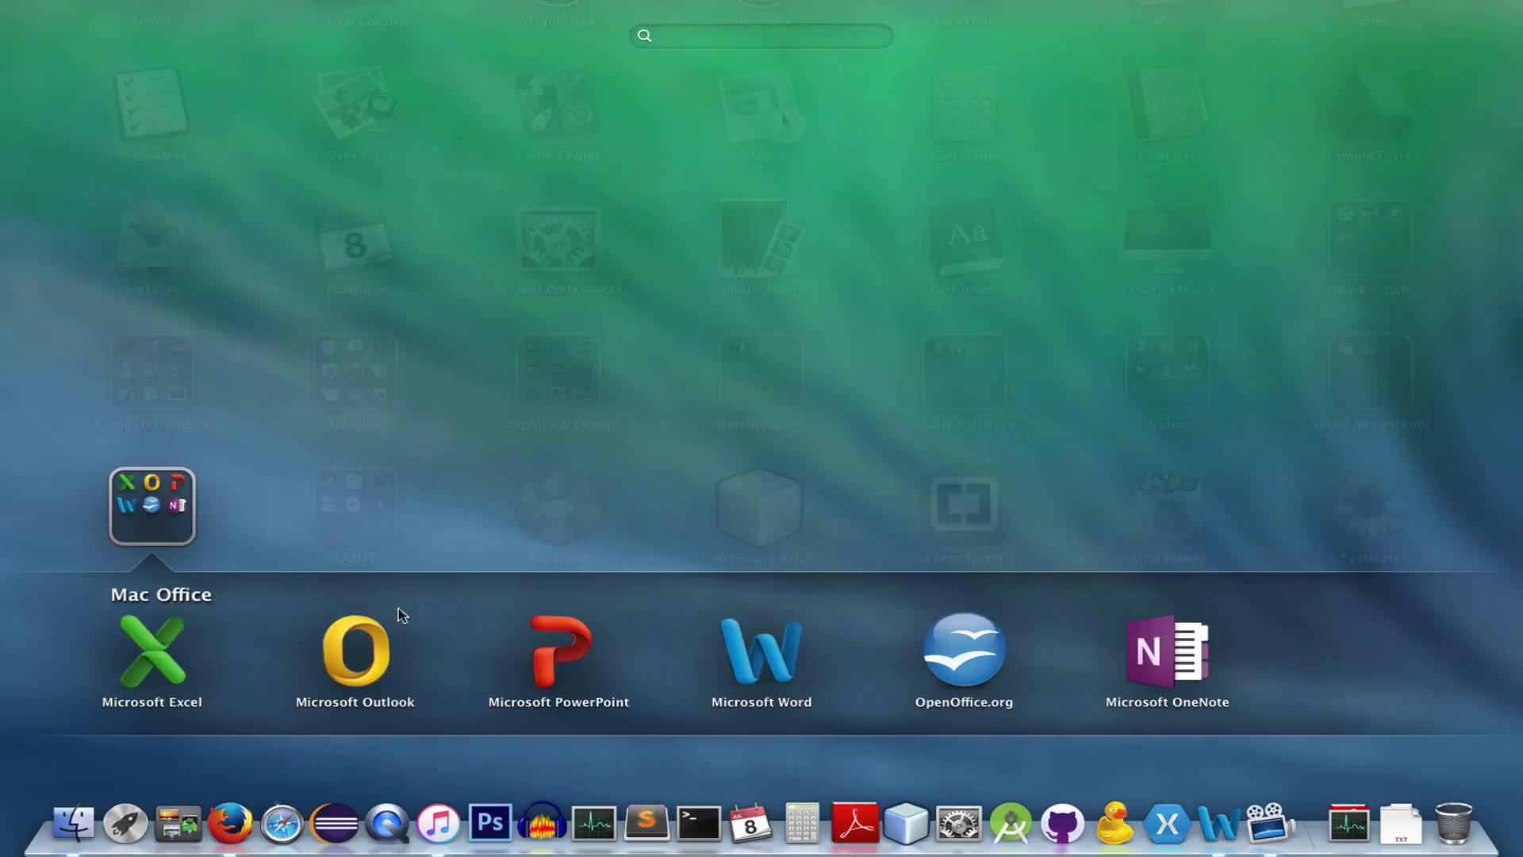
pyautogui.click(757, 656)
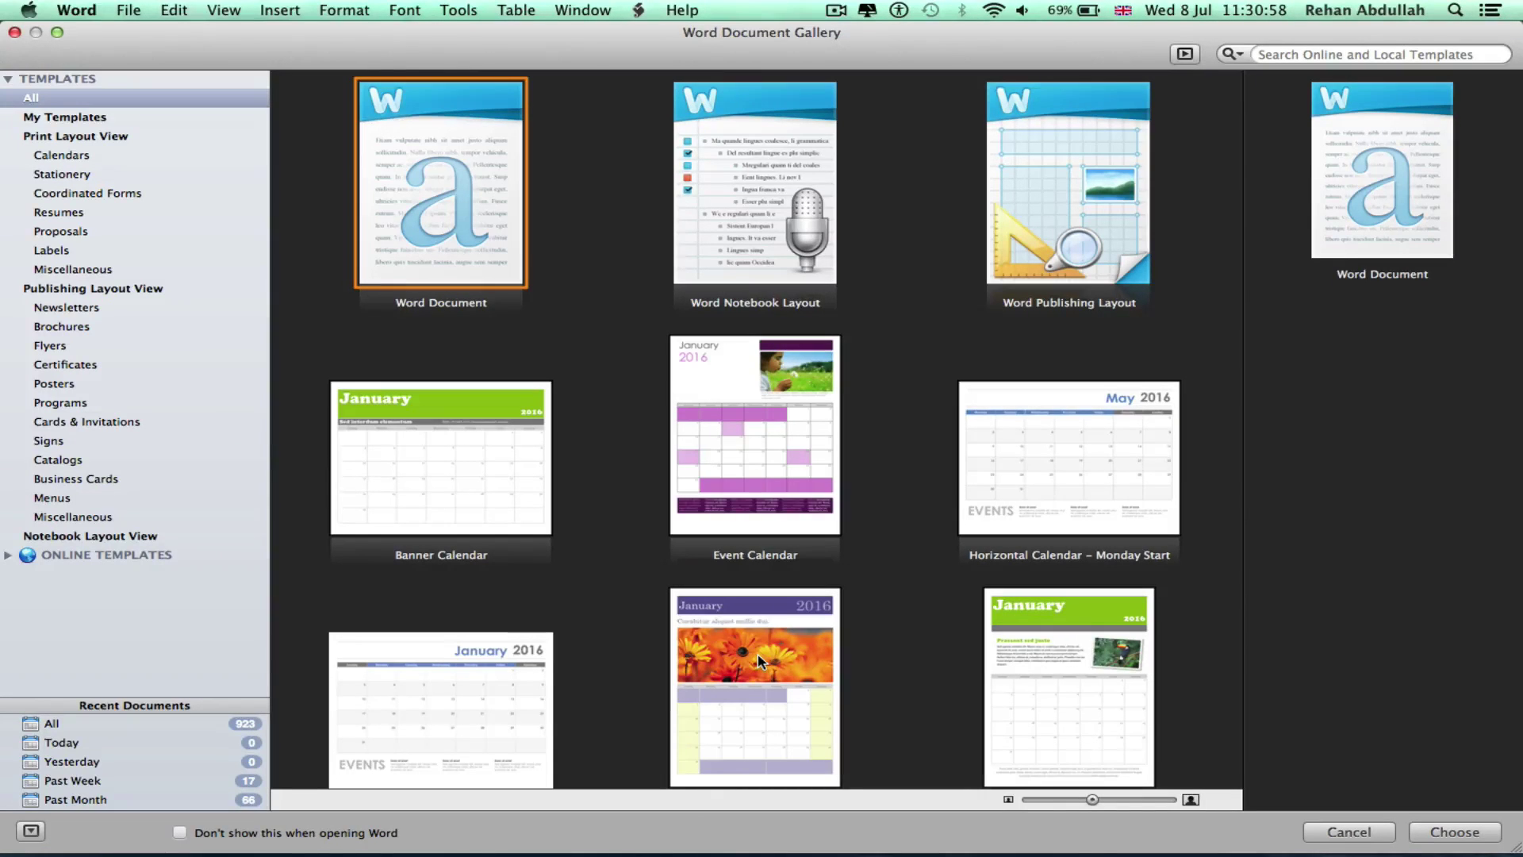
# Create a blank Word Document from the gallery and reposition its window
pyautogui.doubleClick(432, 198)
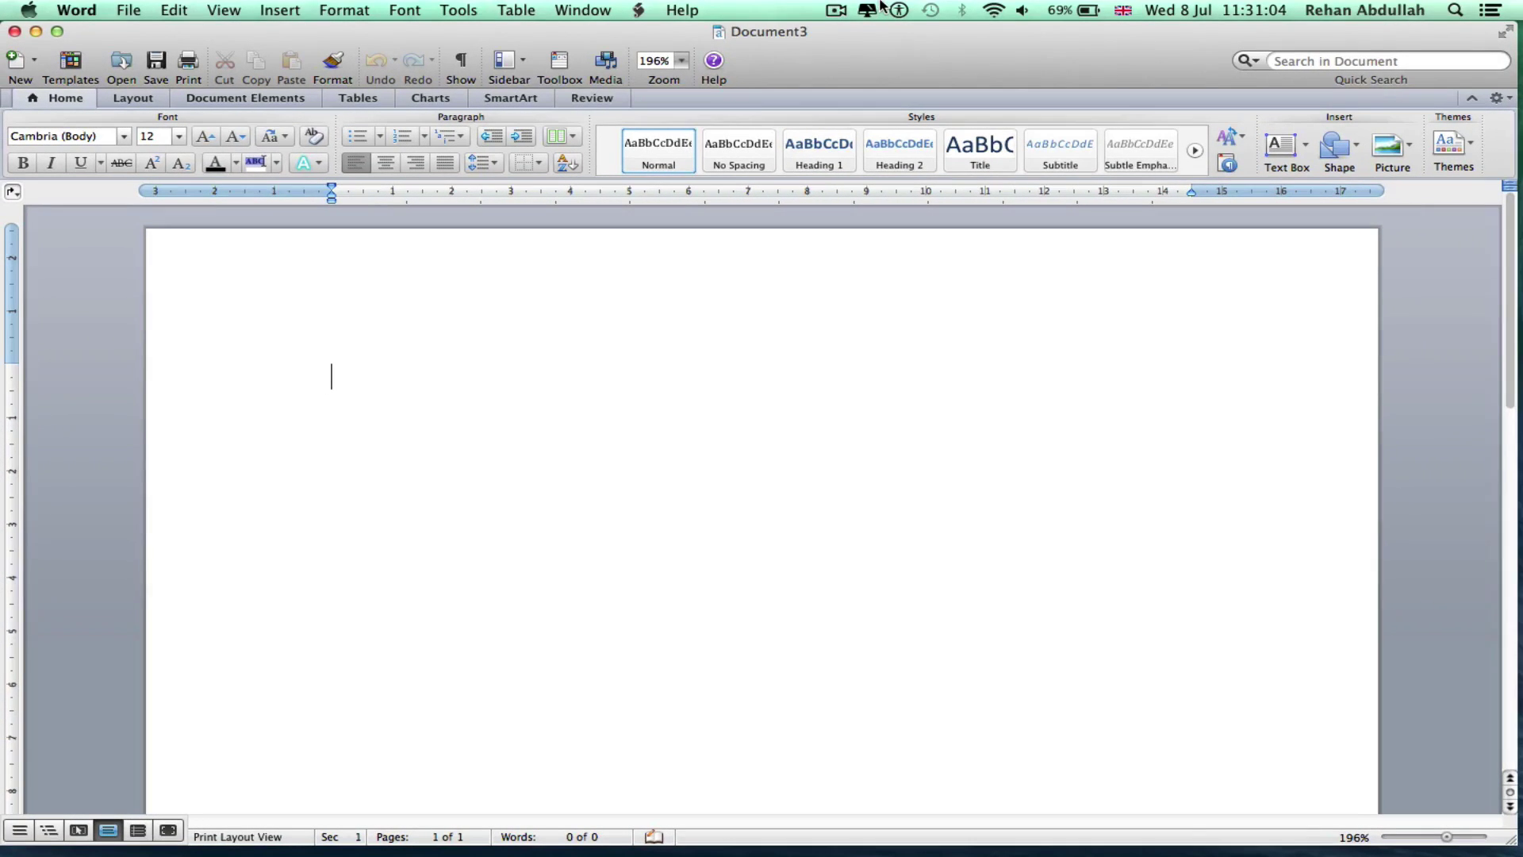
pyautogui.moveTo(872, 31); pyautogui.dragTo(828, 8)
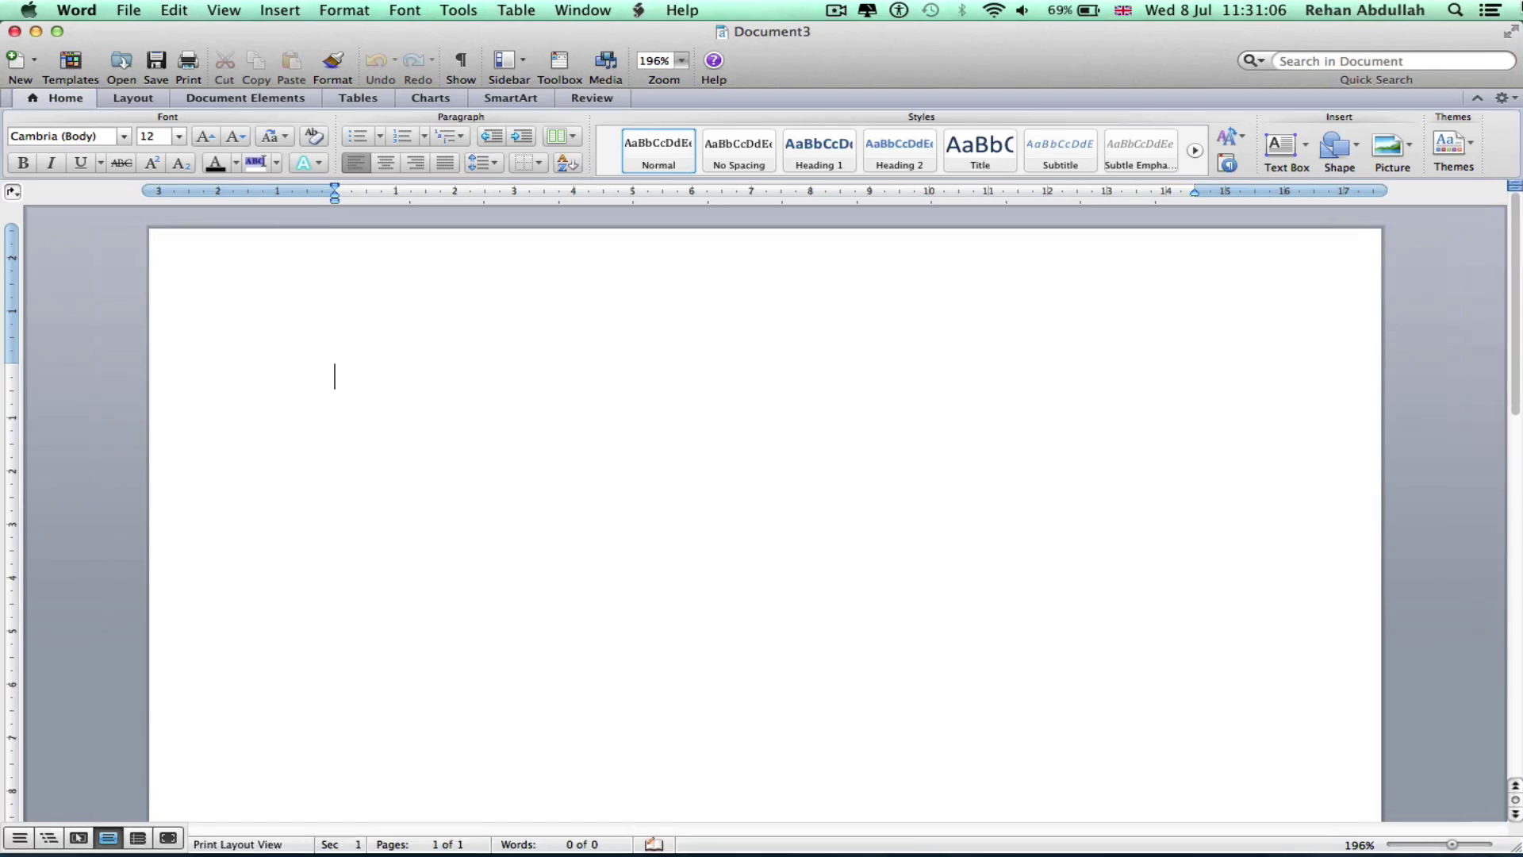
pyautogui.click(1507, 34)
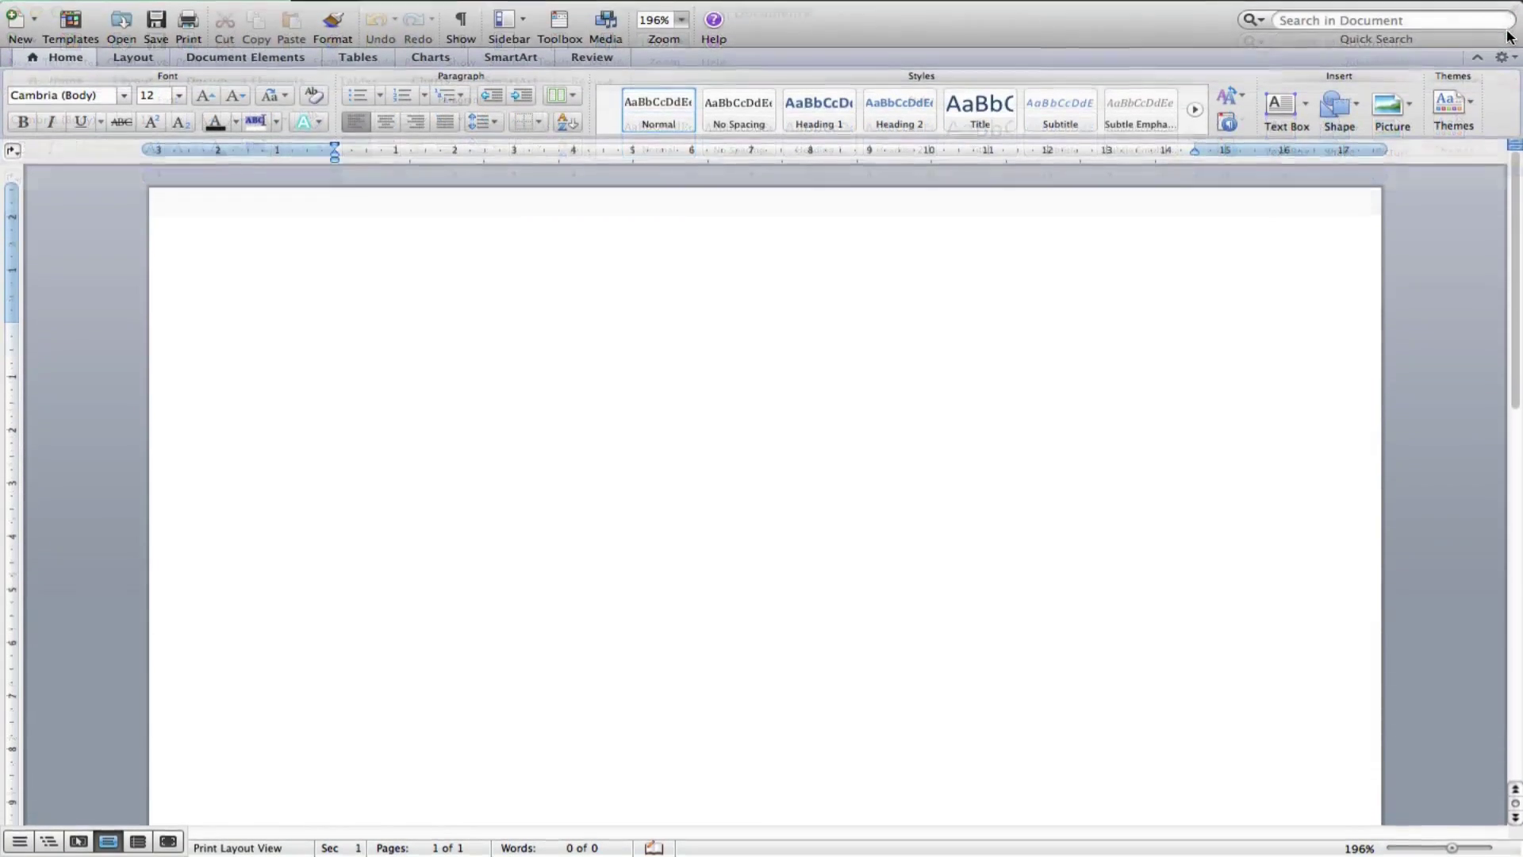
pyautogui.click(1494, 9)
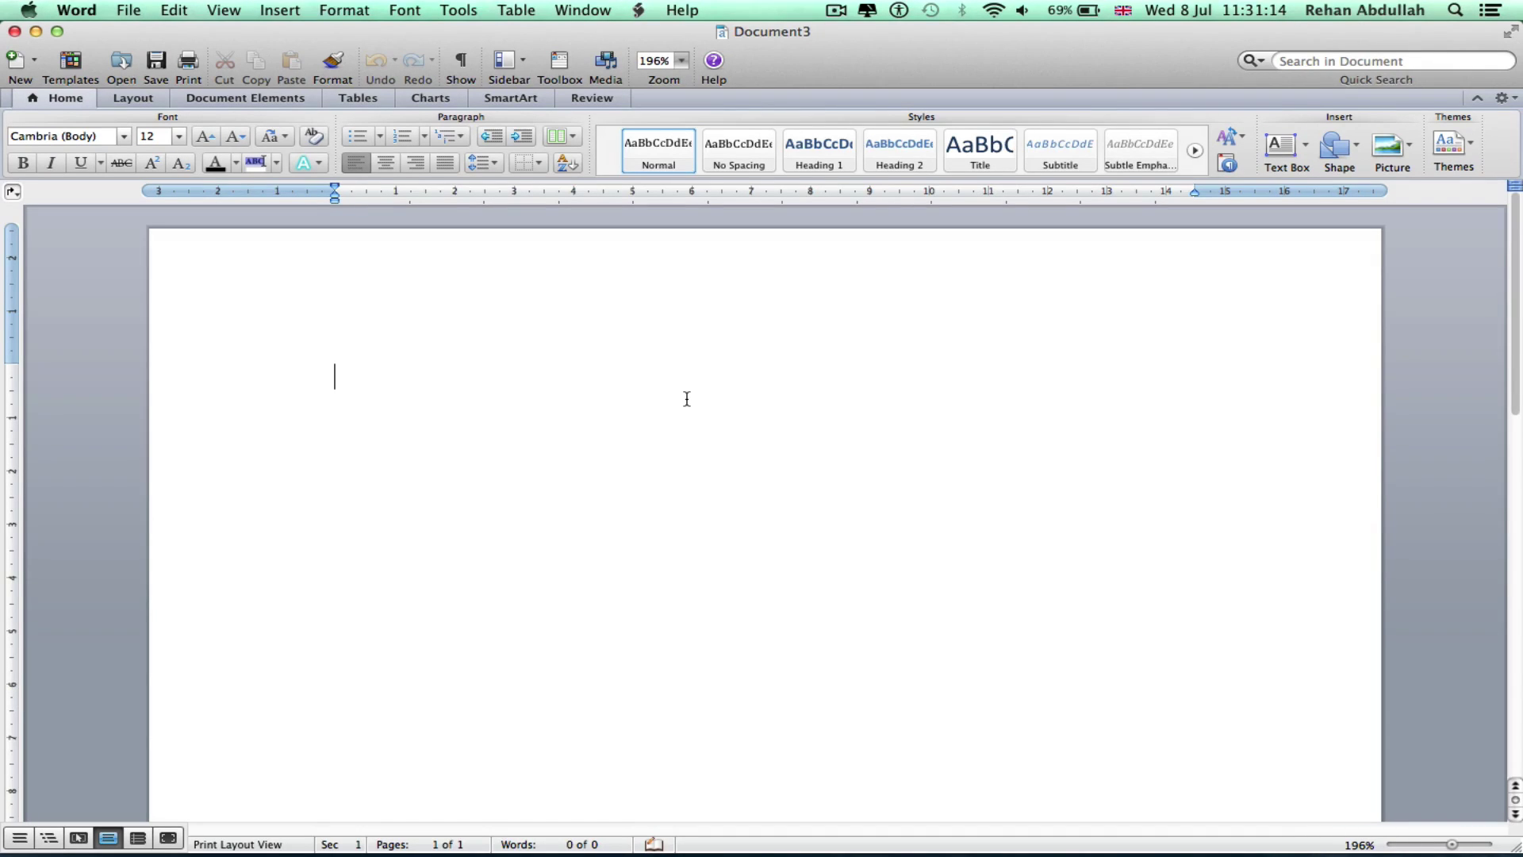
# Switch the page orientation to Landscape, then back to Portrait, adjusting the zoom
pyautogui.click(131, 98)
pyautogui.click(35, 145)
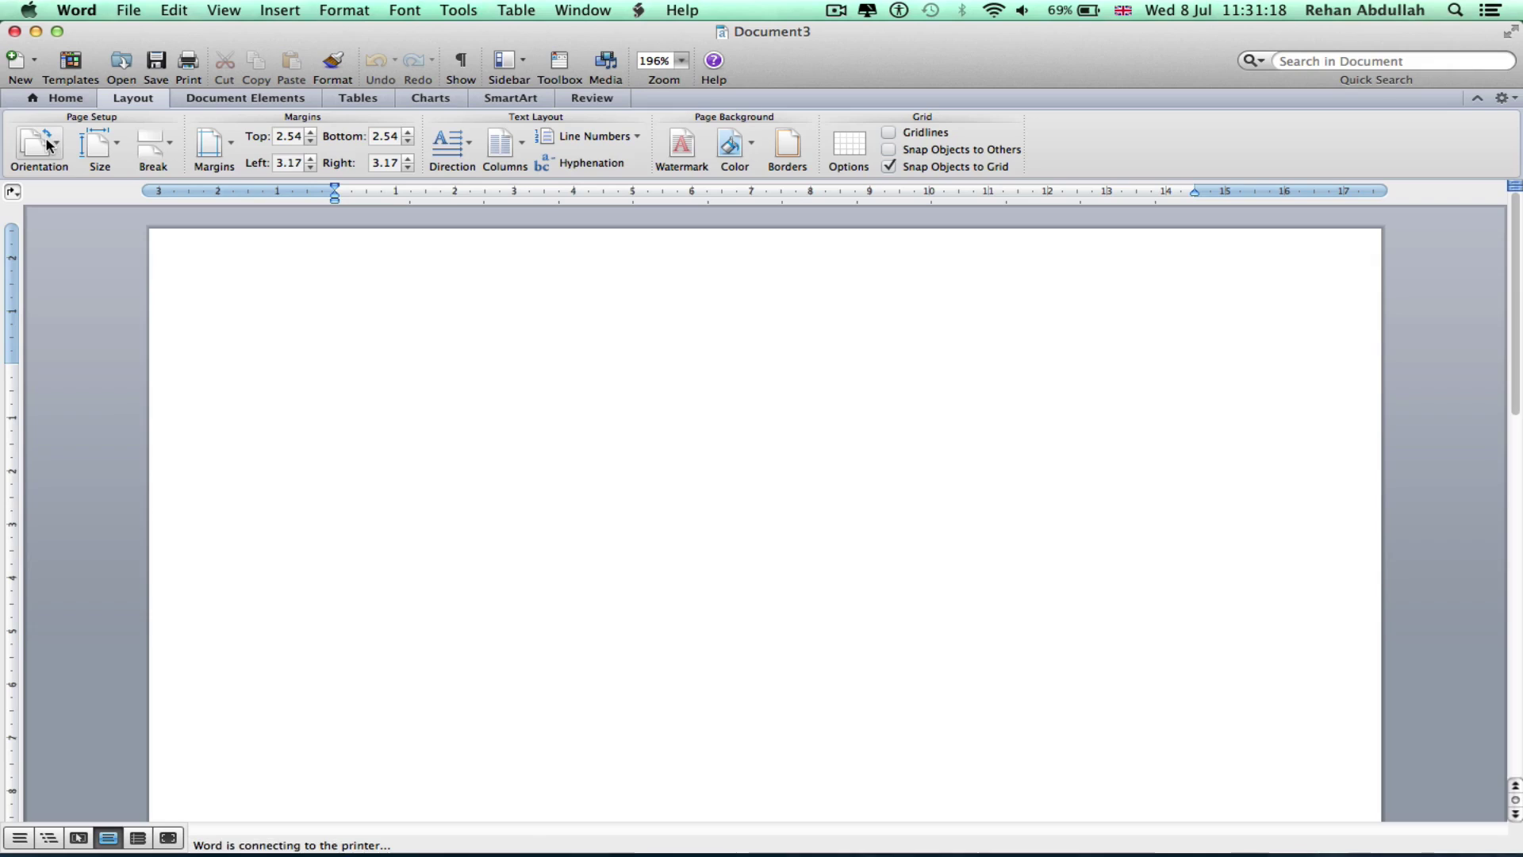
pyautogui.click(79, 195)
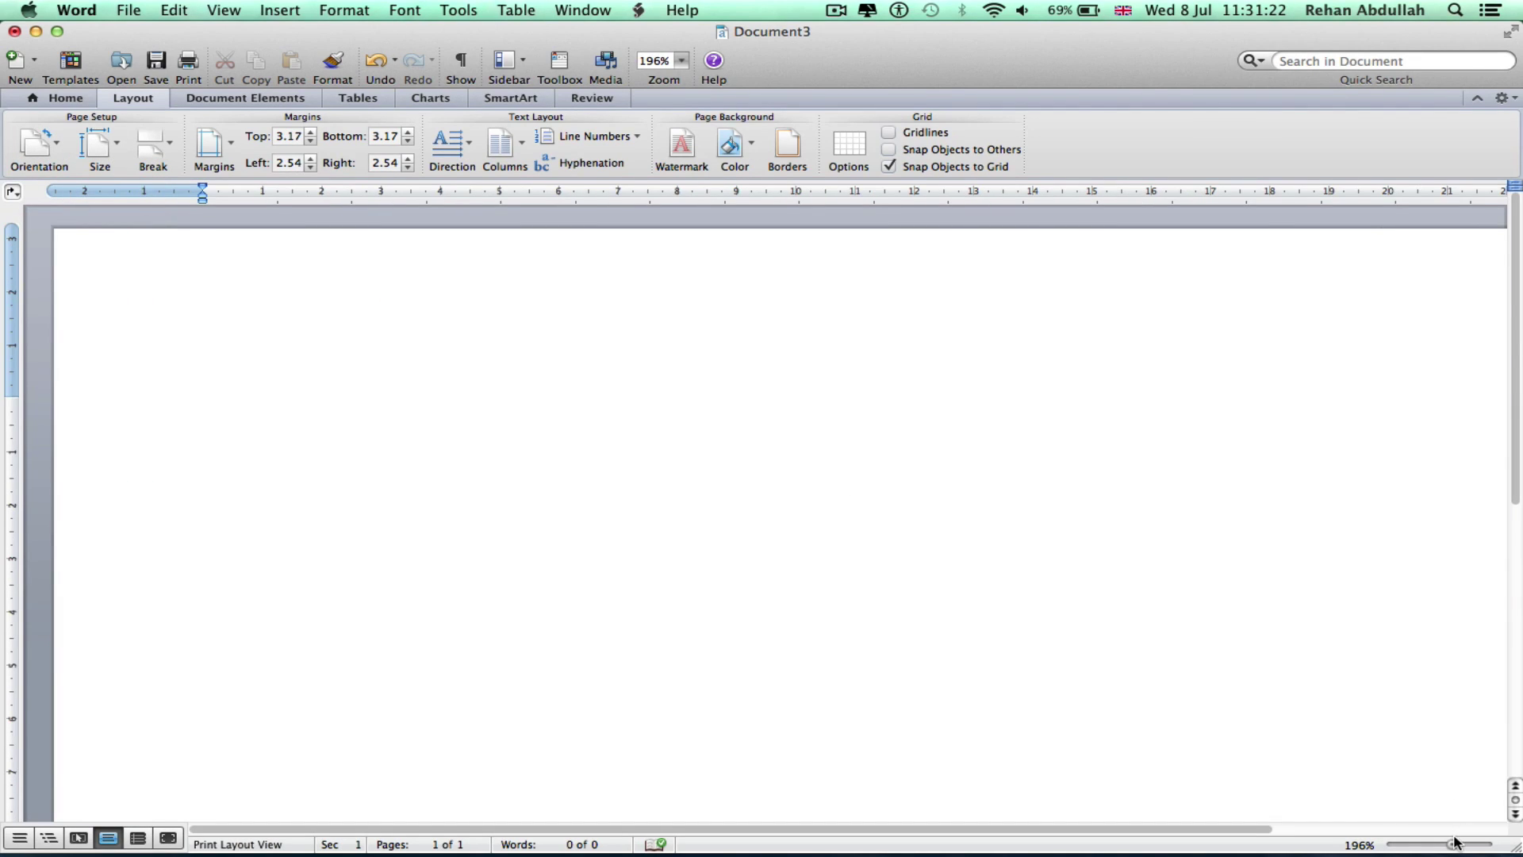
pyautogui.moveTo(1444, 843); pyautogui.dragTo(1440, 845)
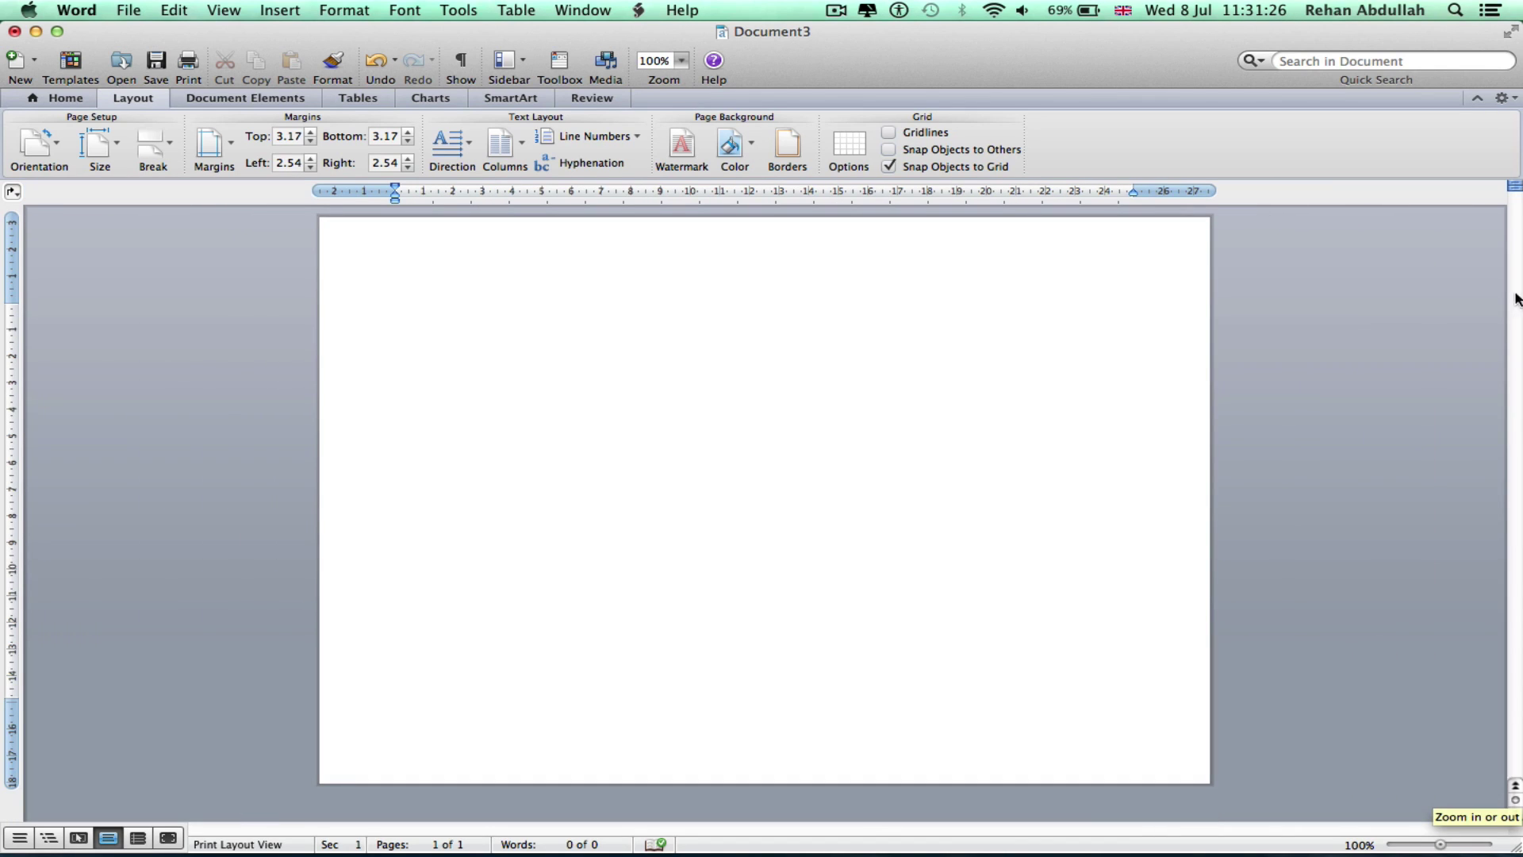
pyautogui.click(1477, 98)
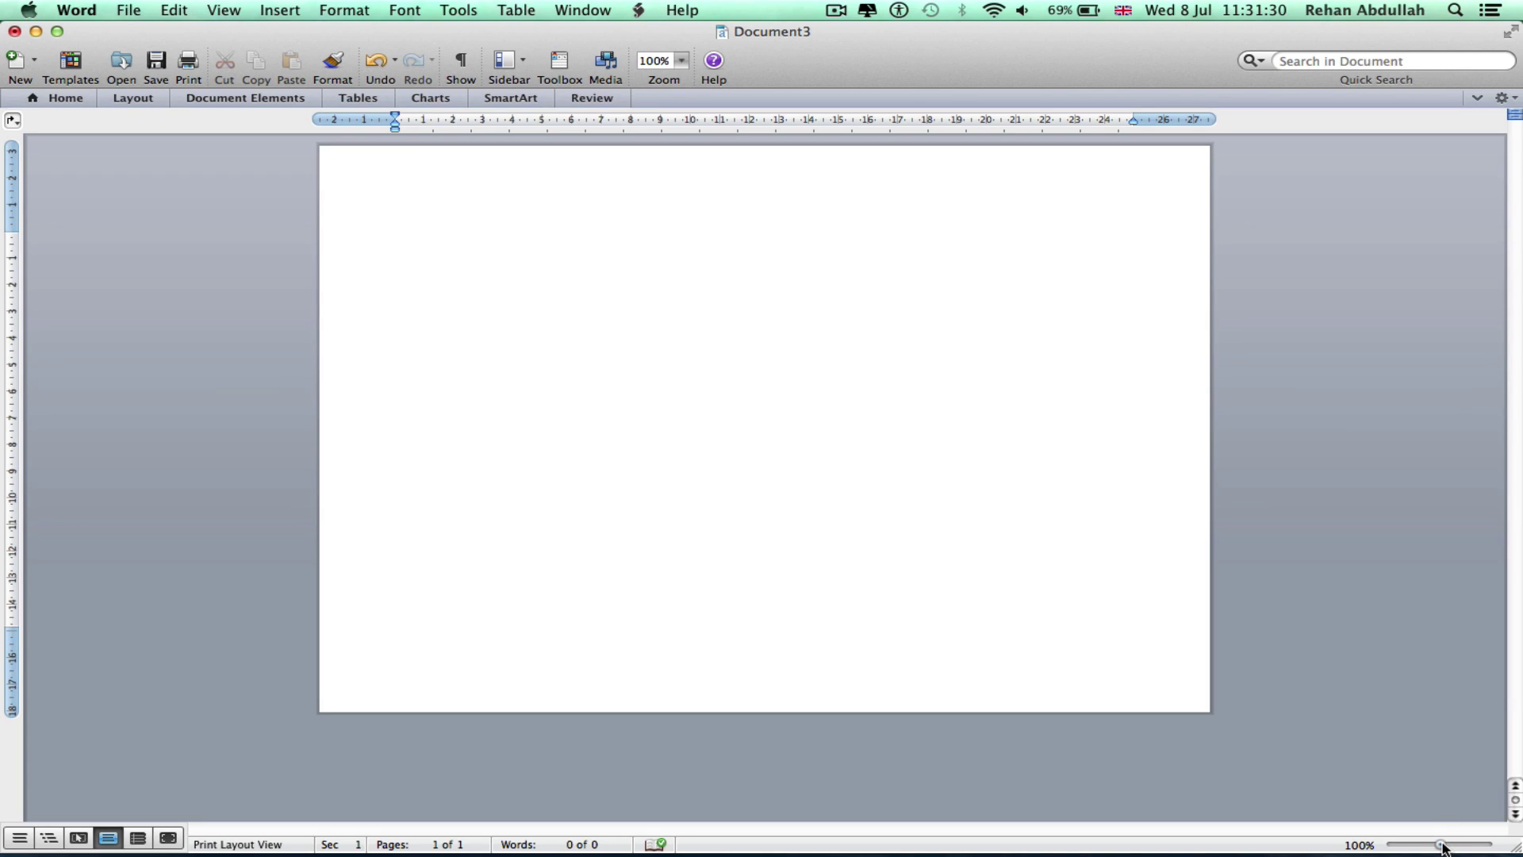
pyautogui.moveTo(1444, 847); pyautogui.dragTo(1442, 846)
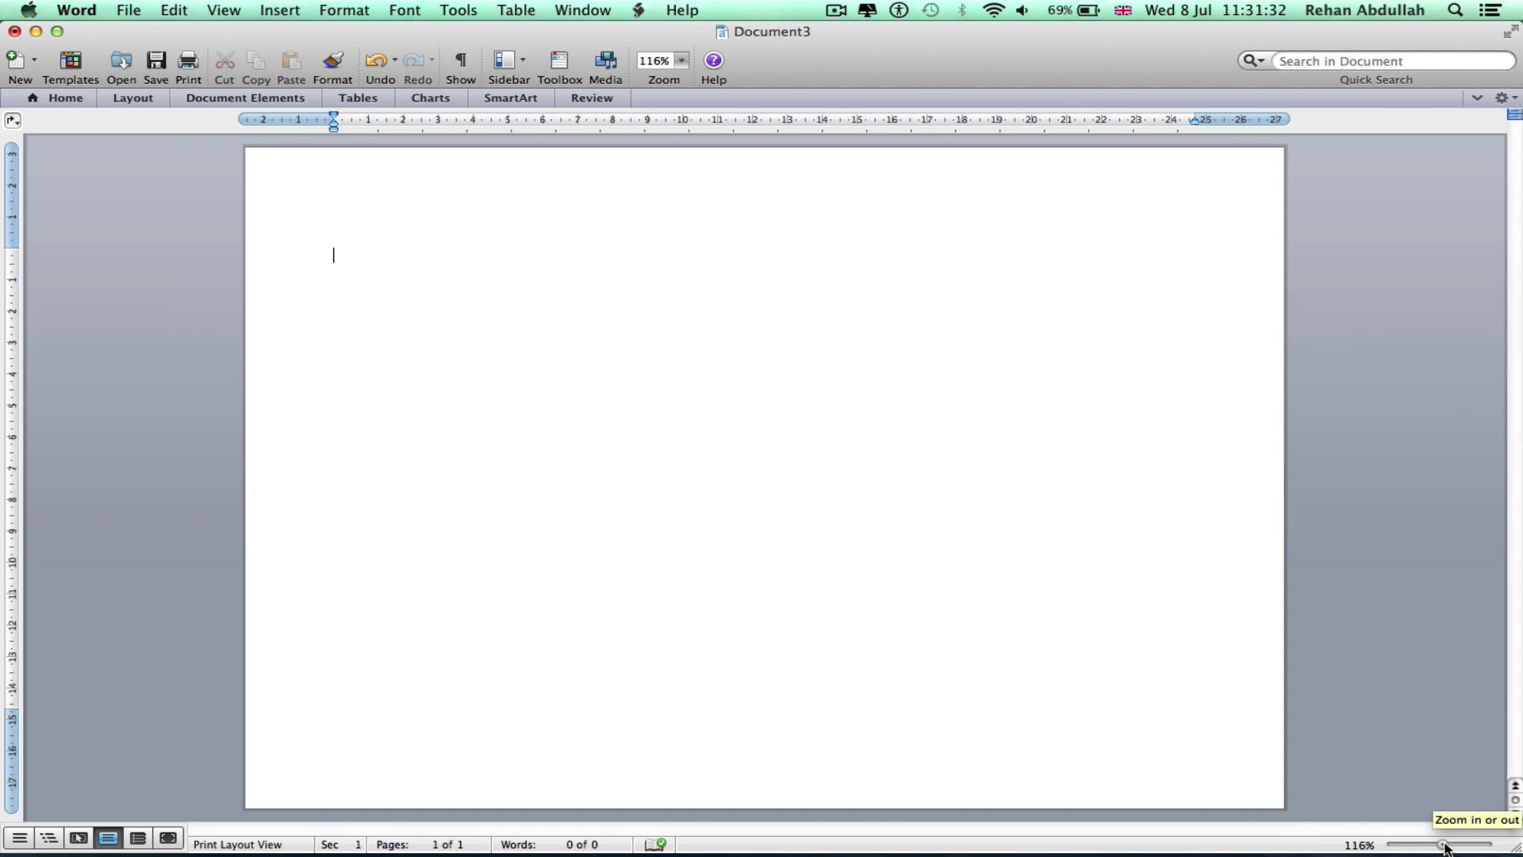
pyautogui.click(1477, 98)
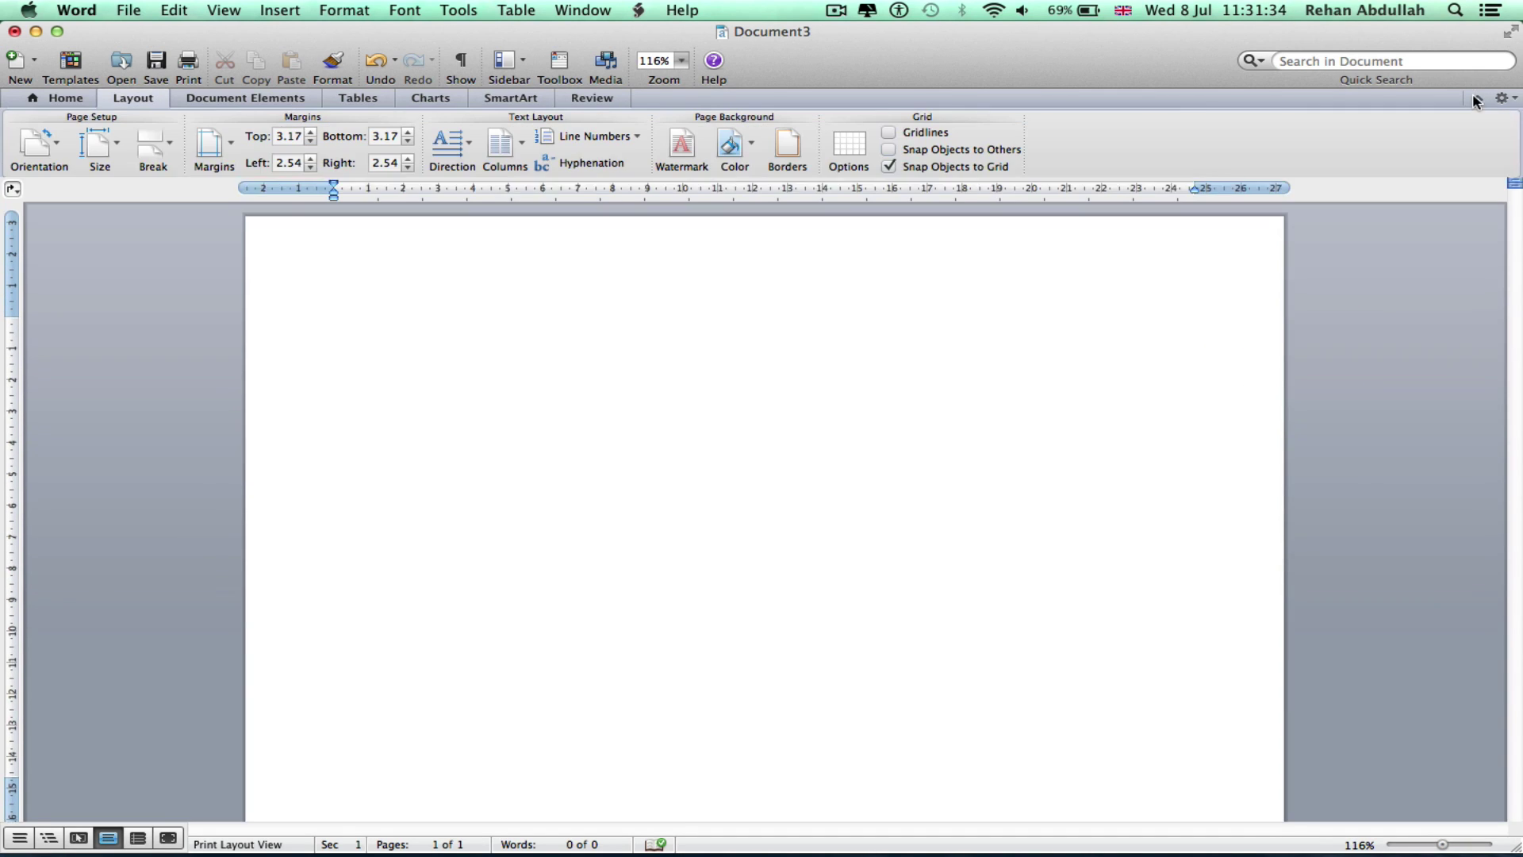
pyautogui.click(32, 147)
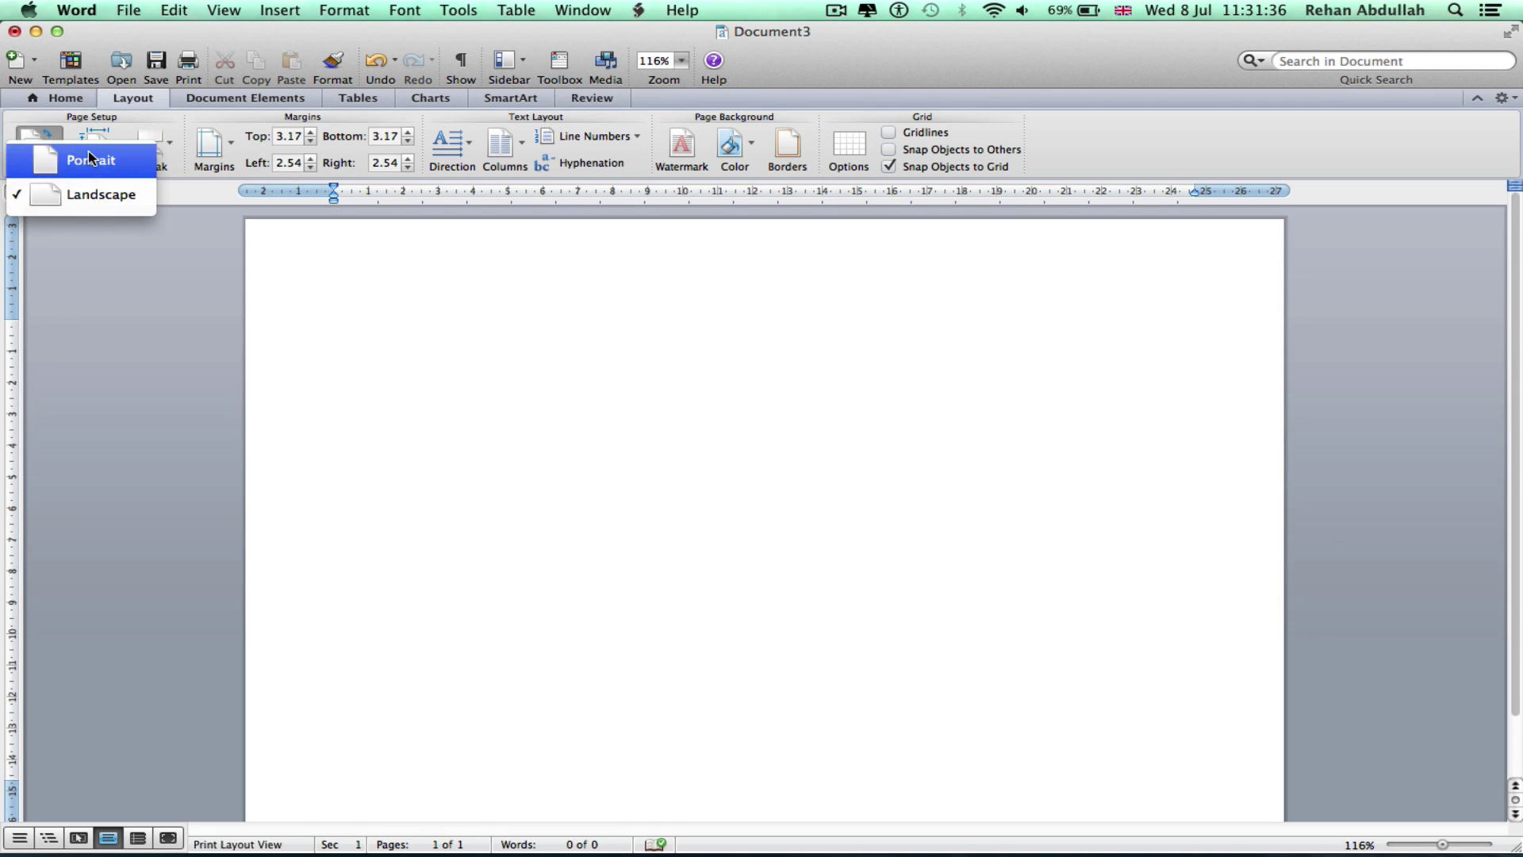
pyautogui.click(88, 151)
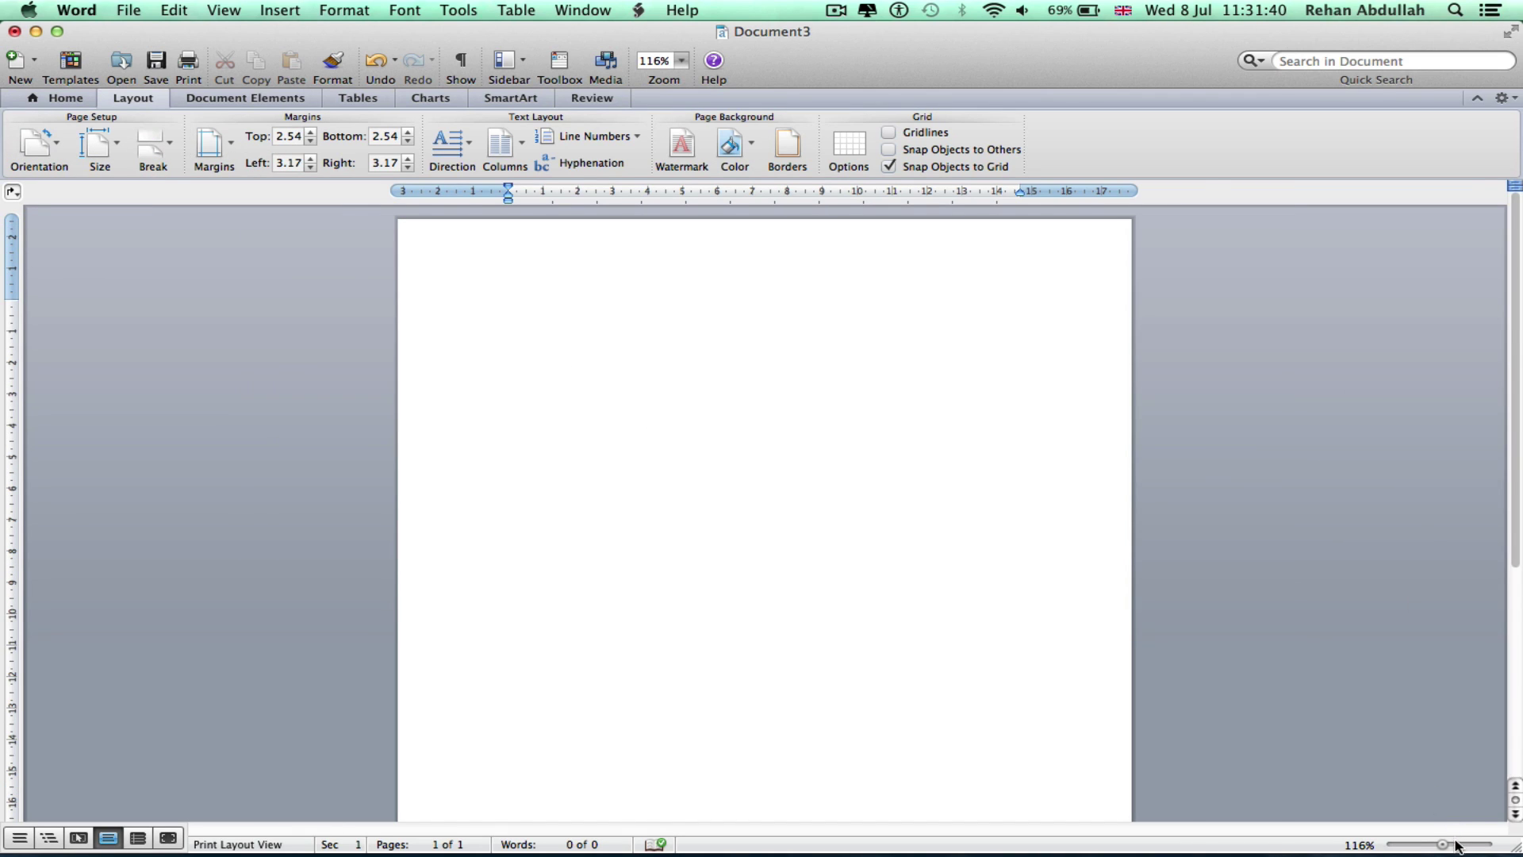
pyautogui.moveTo(1442, 844); pyautogui.dragTo(1452, 844)
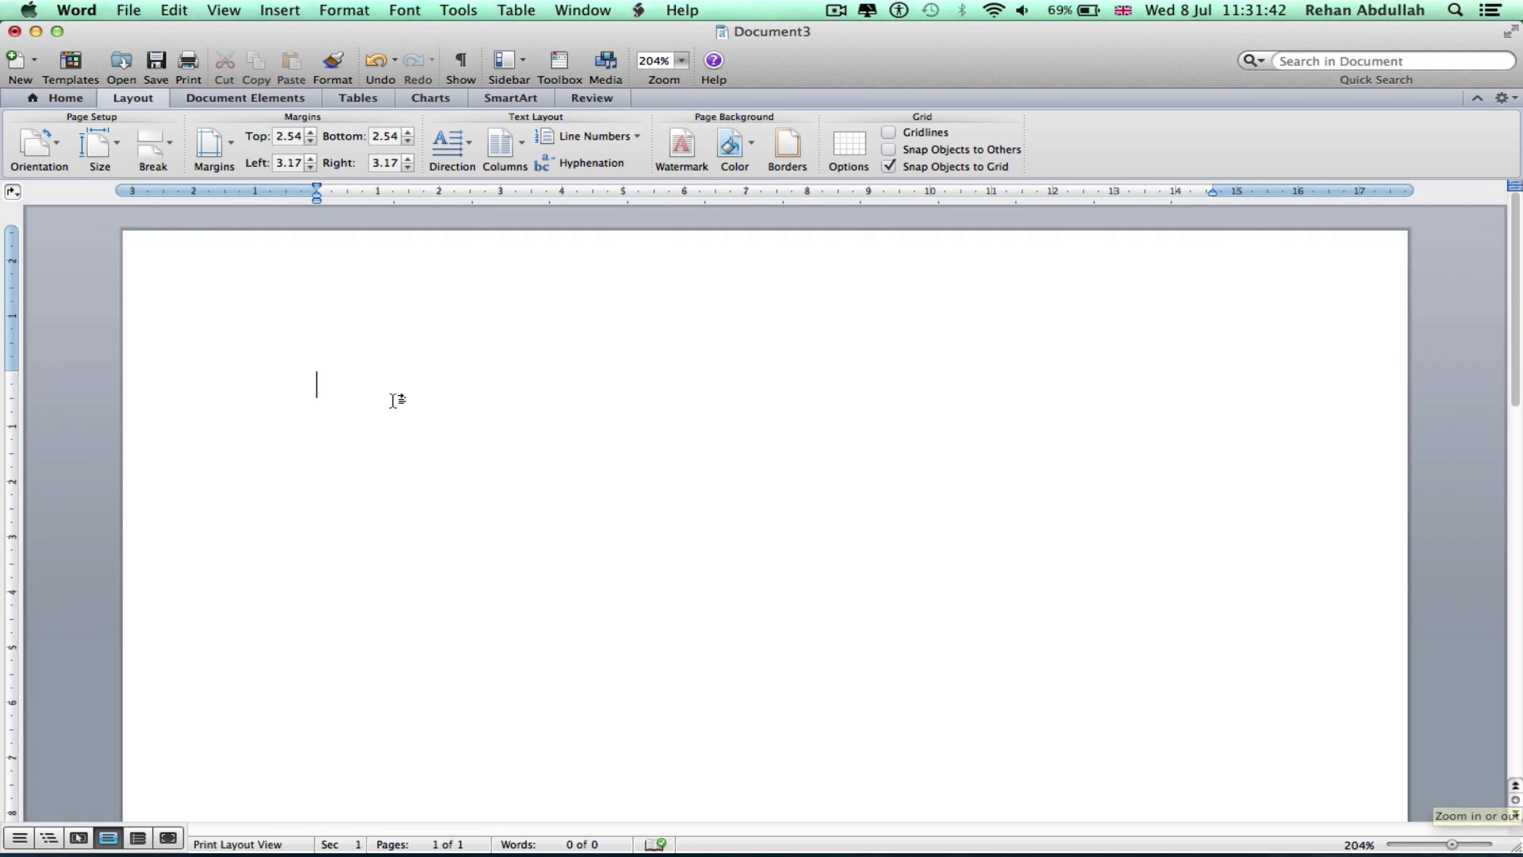
# Type 'Hello, this is a word document!' at the top of the blank page
pyautogui.write('Hello')
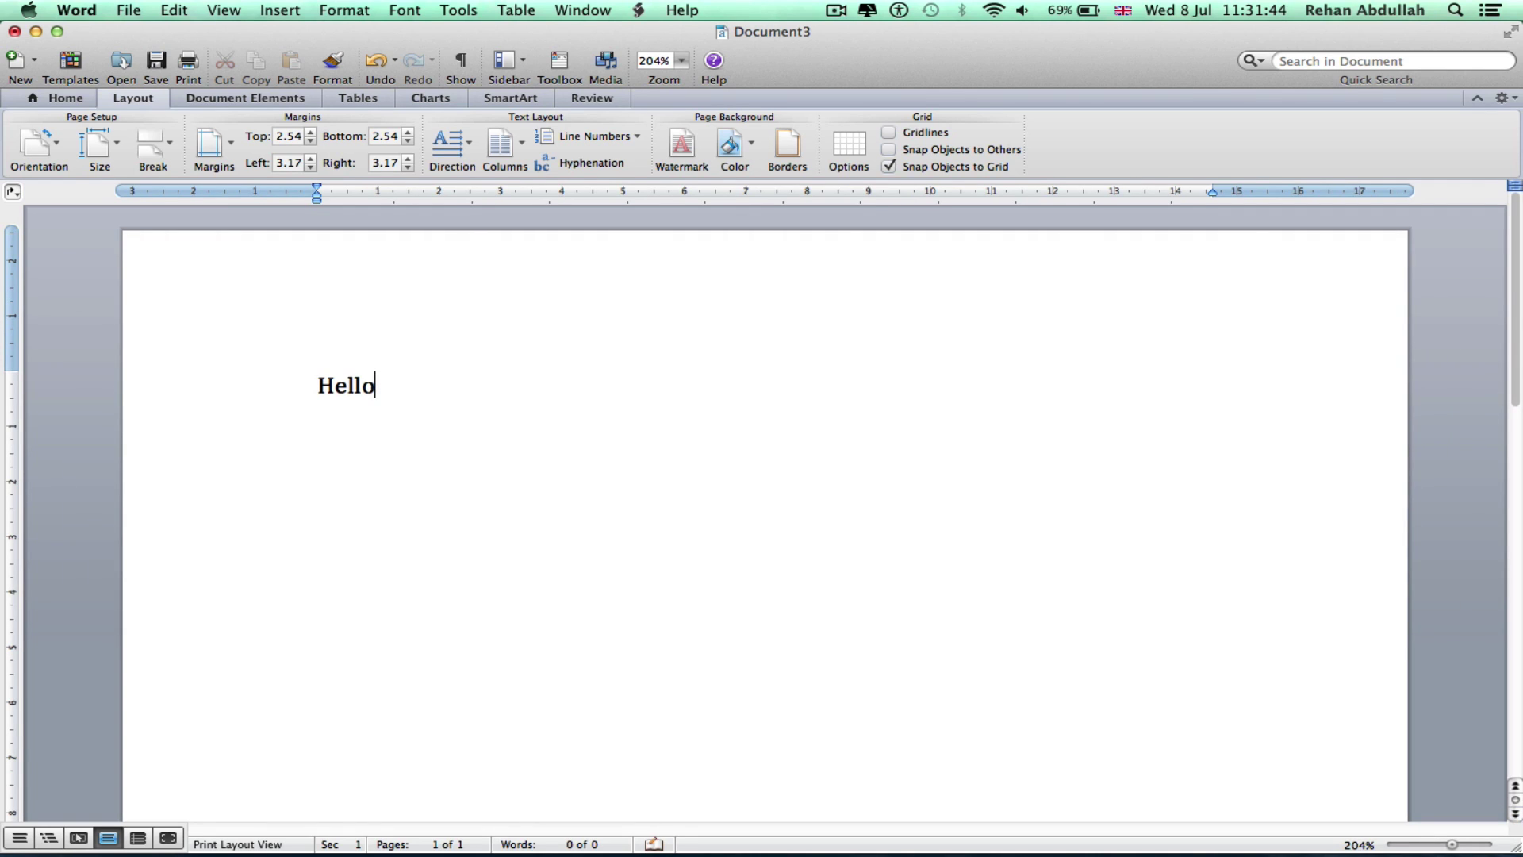
pyautogui.write(', this is a')
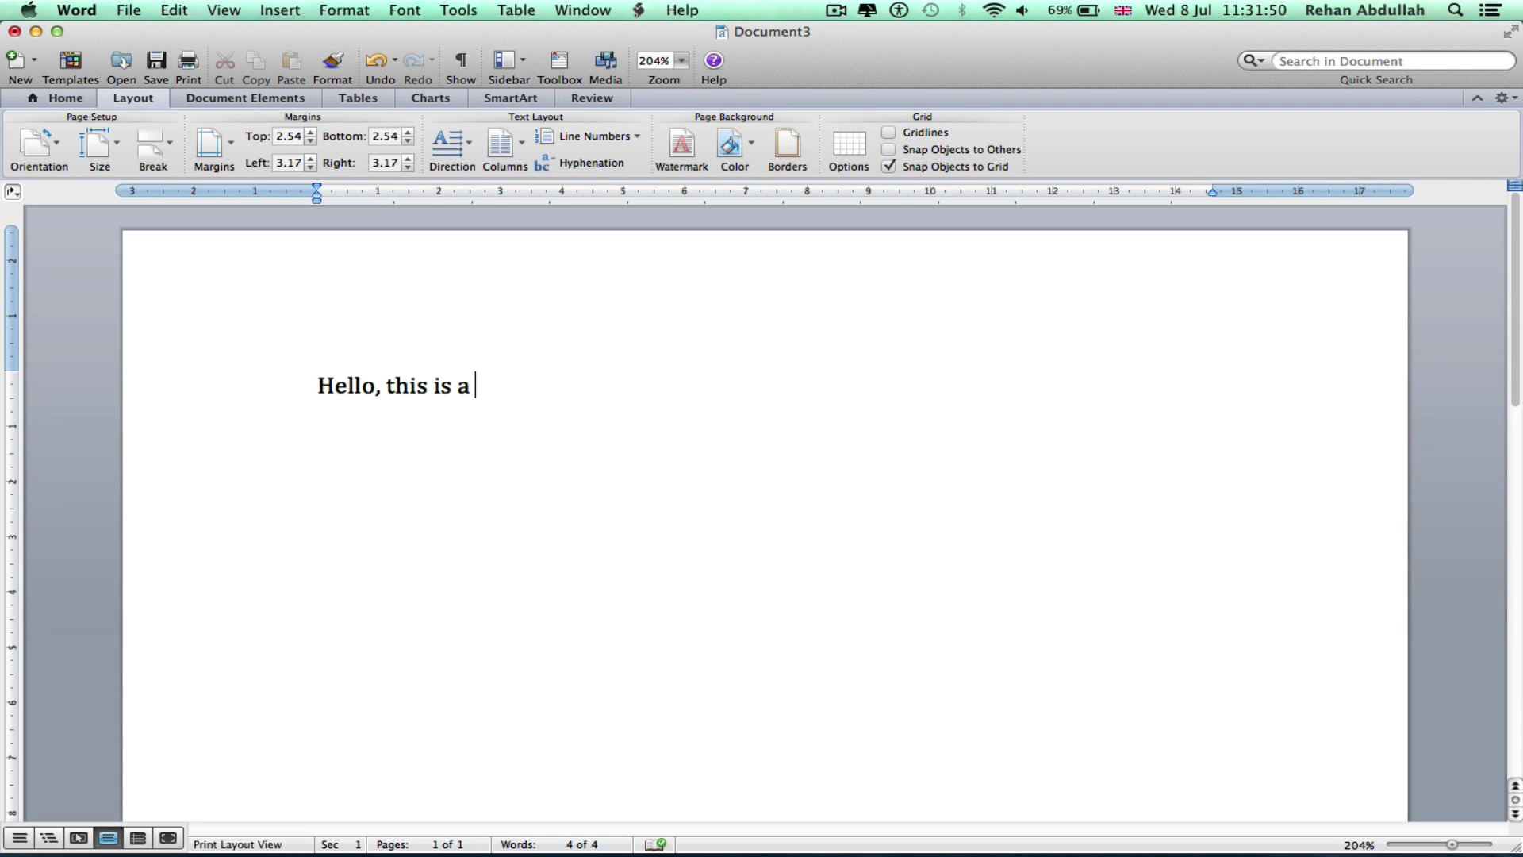
pyautogui.write(' word document')
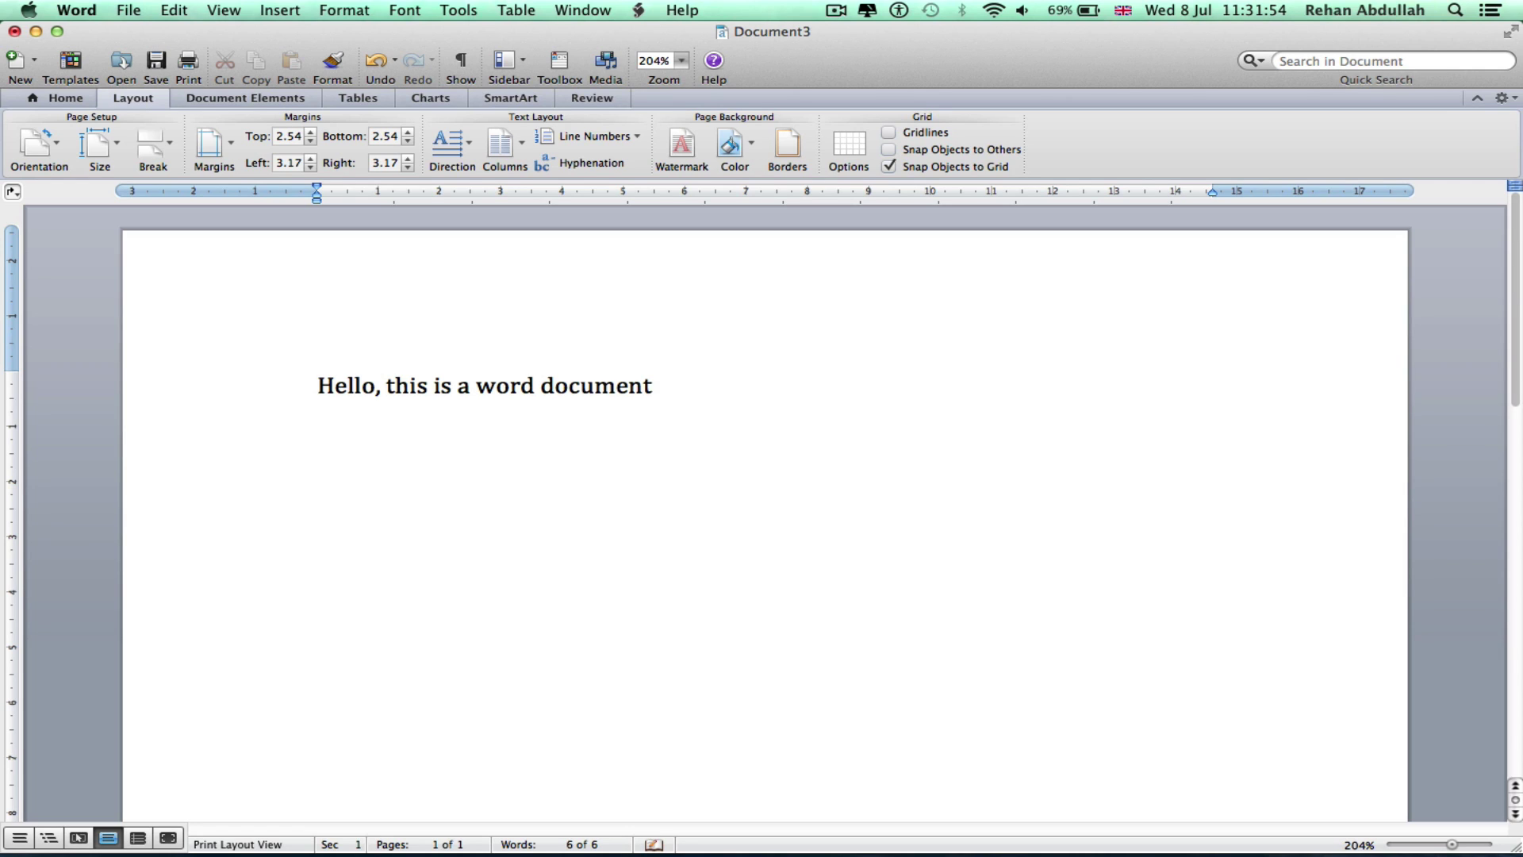
pyautogui.write('!')
pyautogui.moveTo(723, 406); pyautogui.dragTo(304, 373)
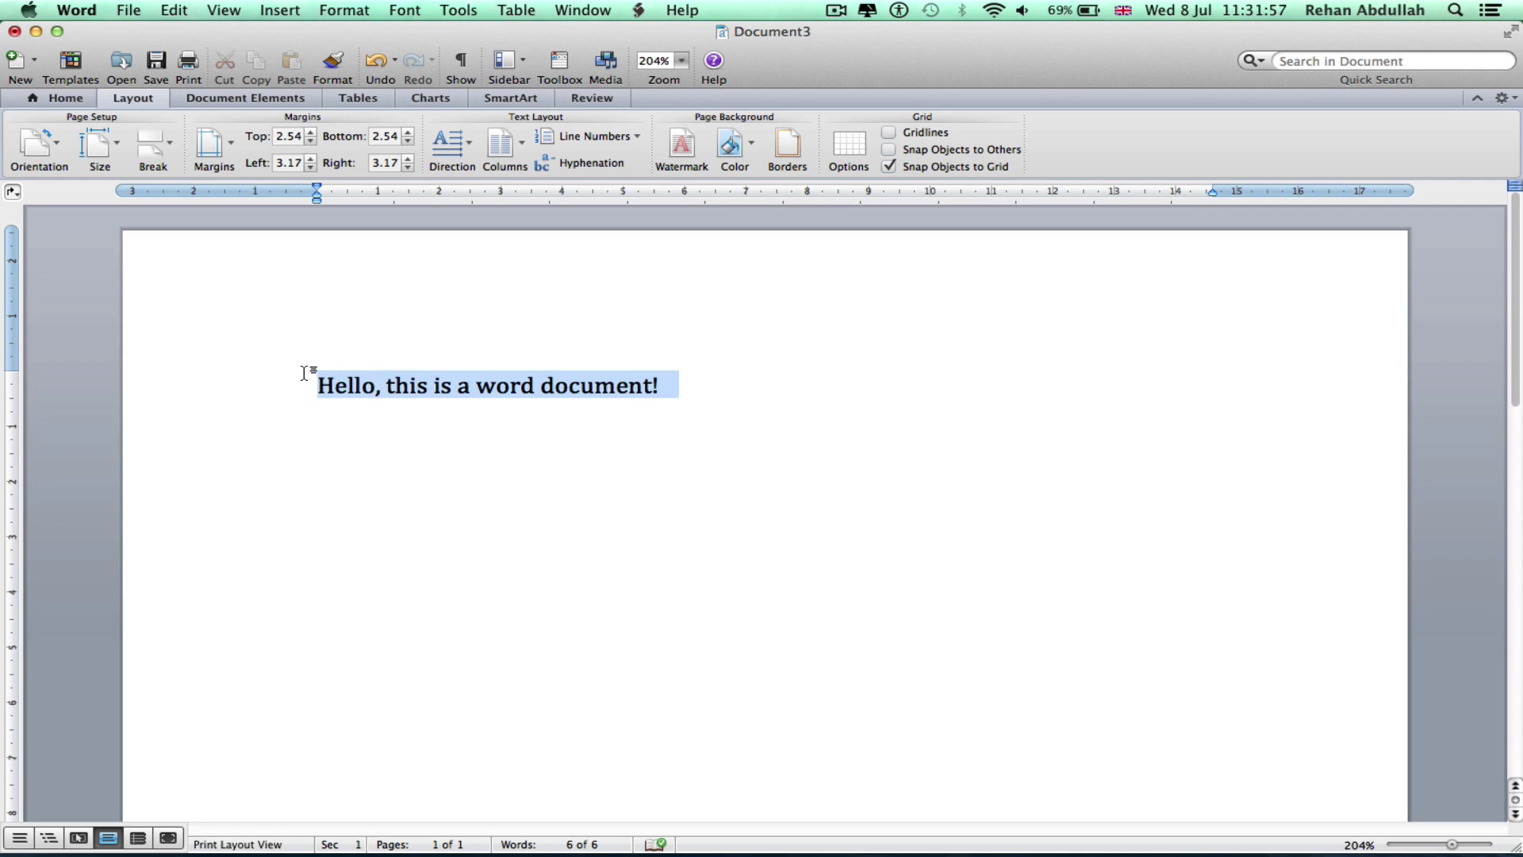
pyautogui.click(61, 101)
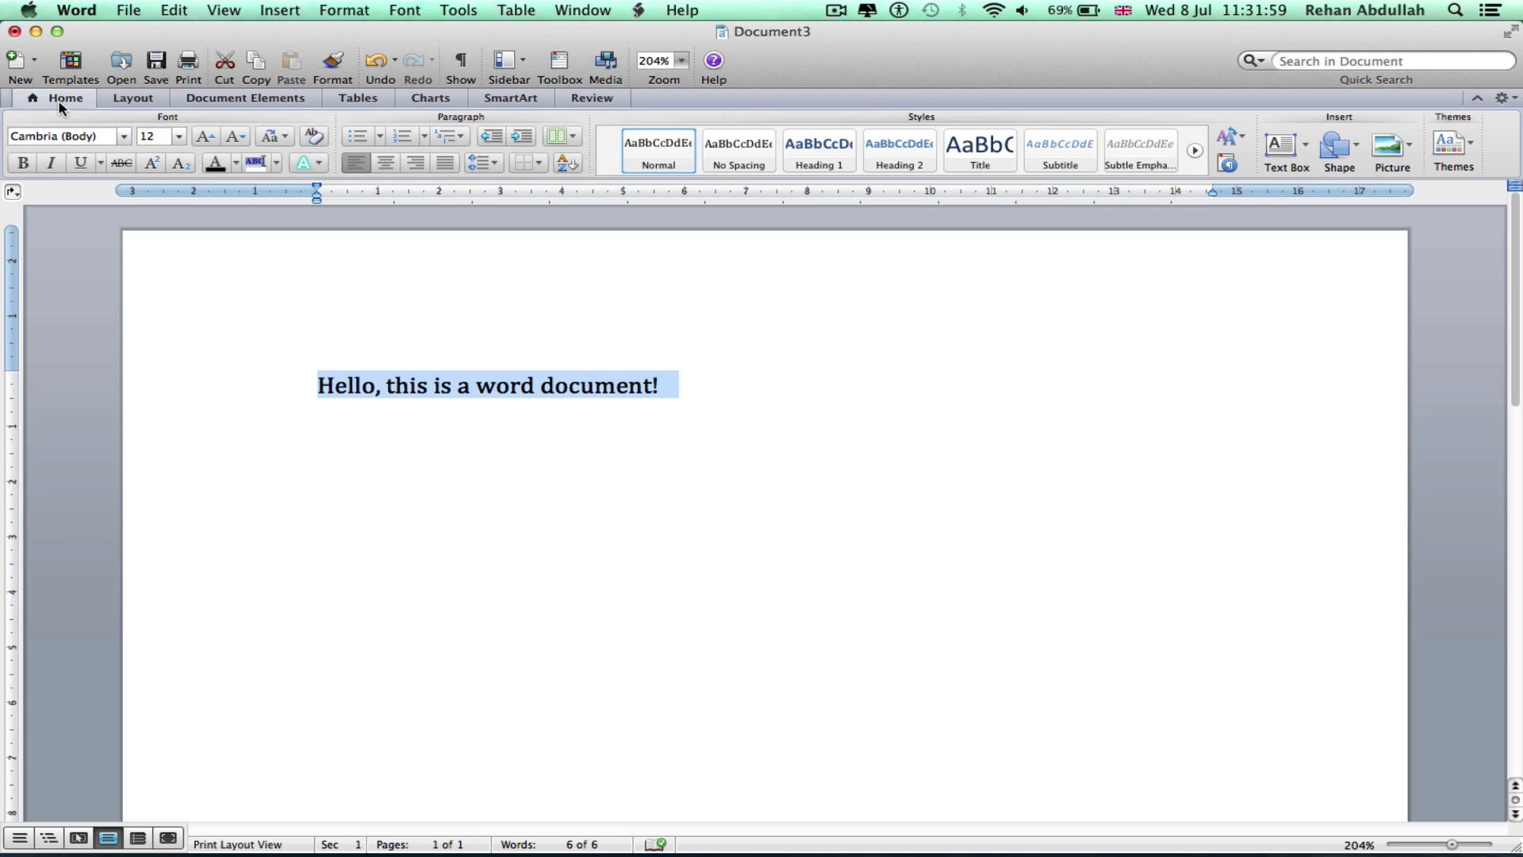
pyautogui.click(23, 162)
pyautogui.click(50, 165)
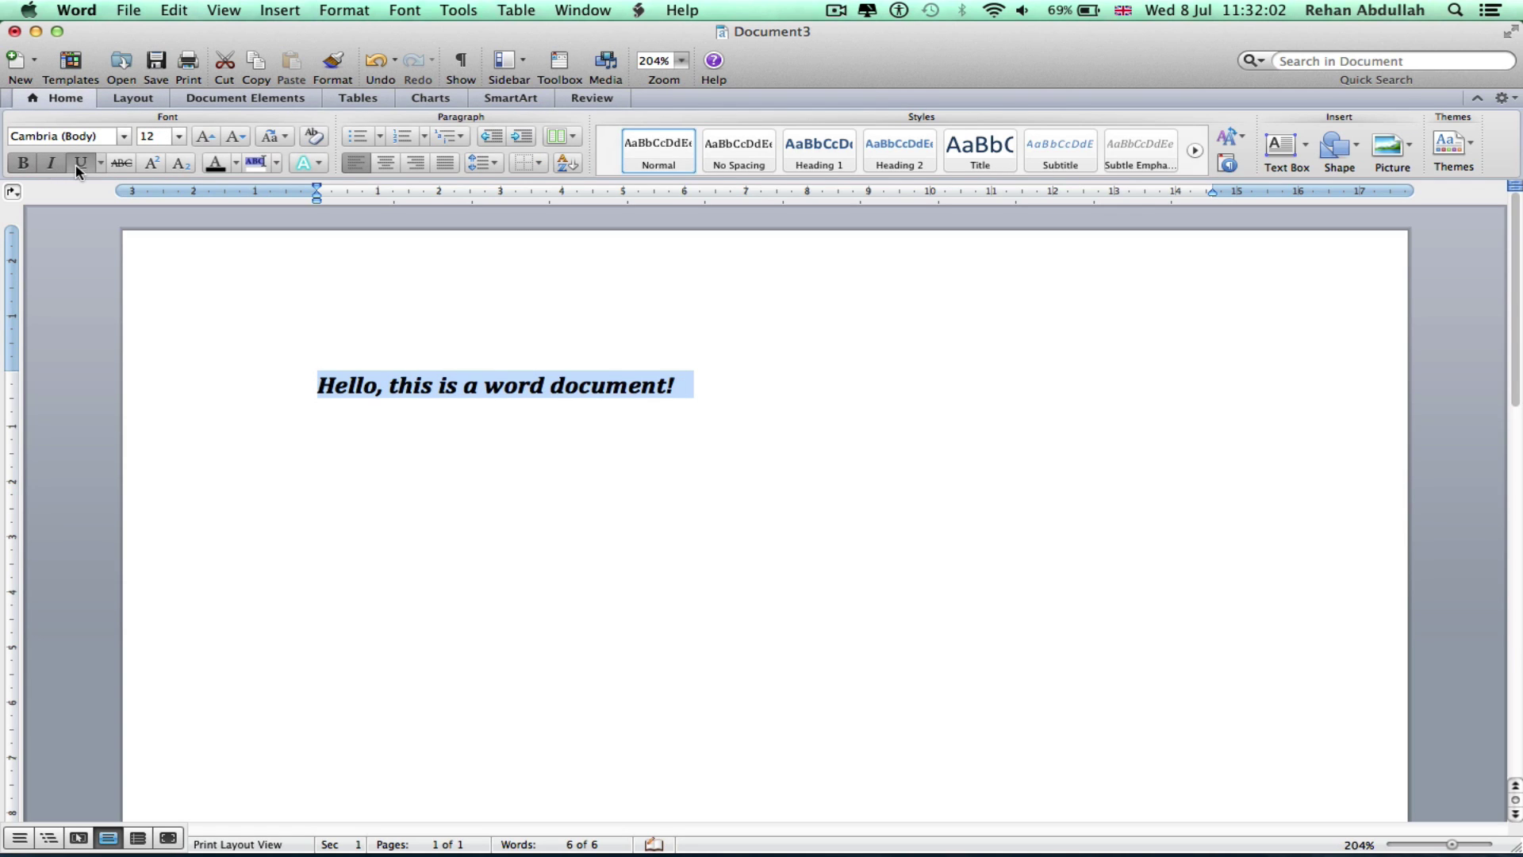
pyautogui.click(79, 165)
pyautogui.click(79, 164)
pyautogui.click(50, 164)
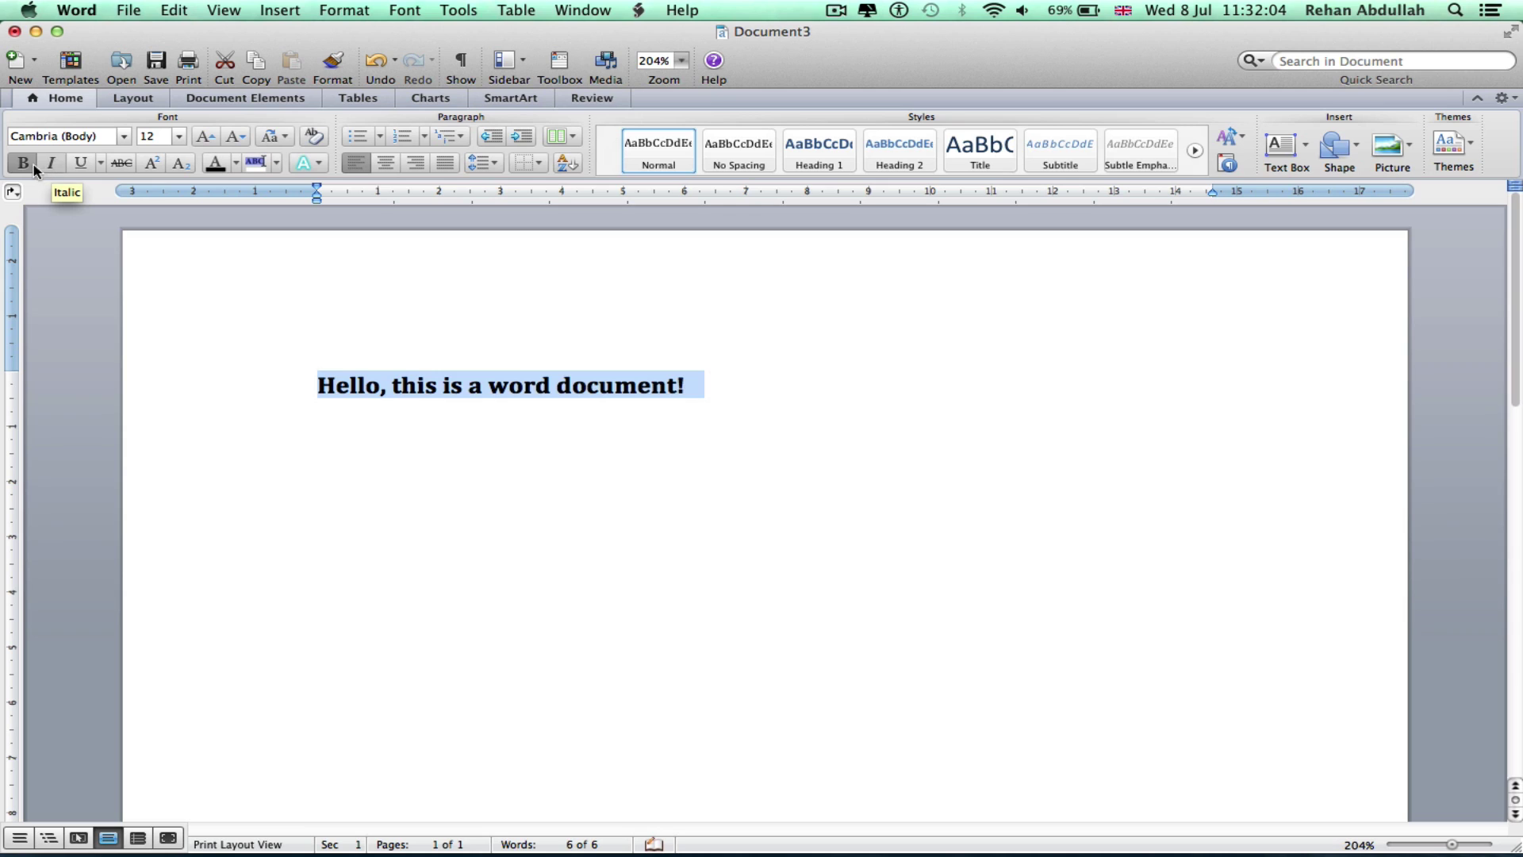
pyautogui.click(32, 165)
pyautogui.click(730, 413)
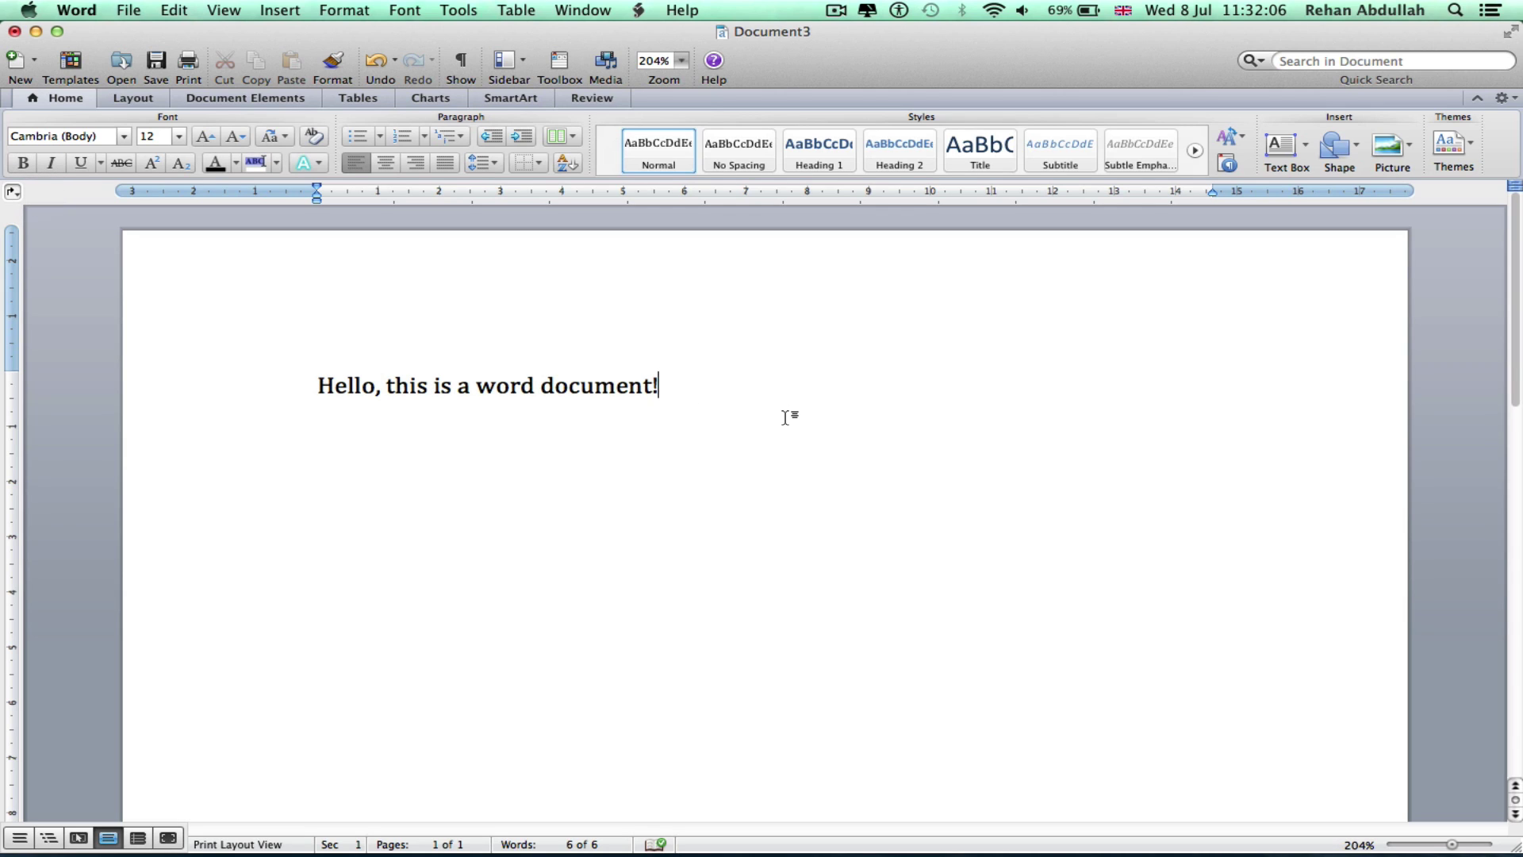
pyautogui.press('super+a')
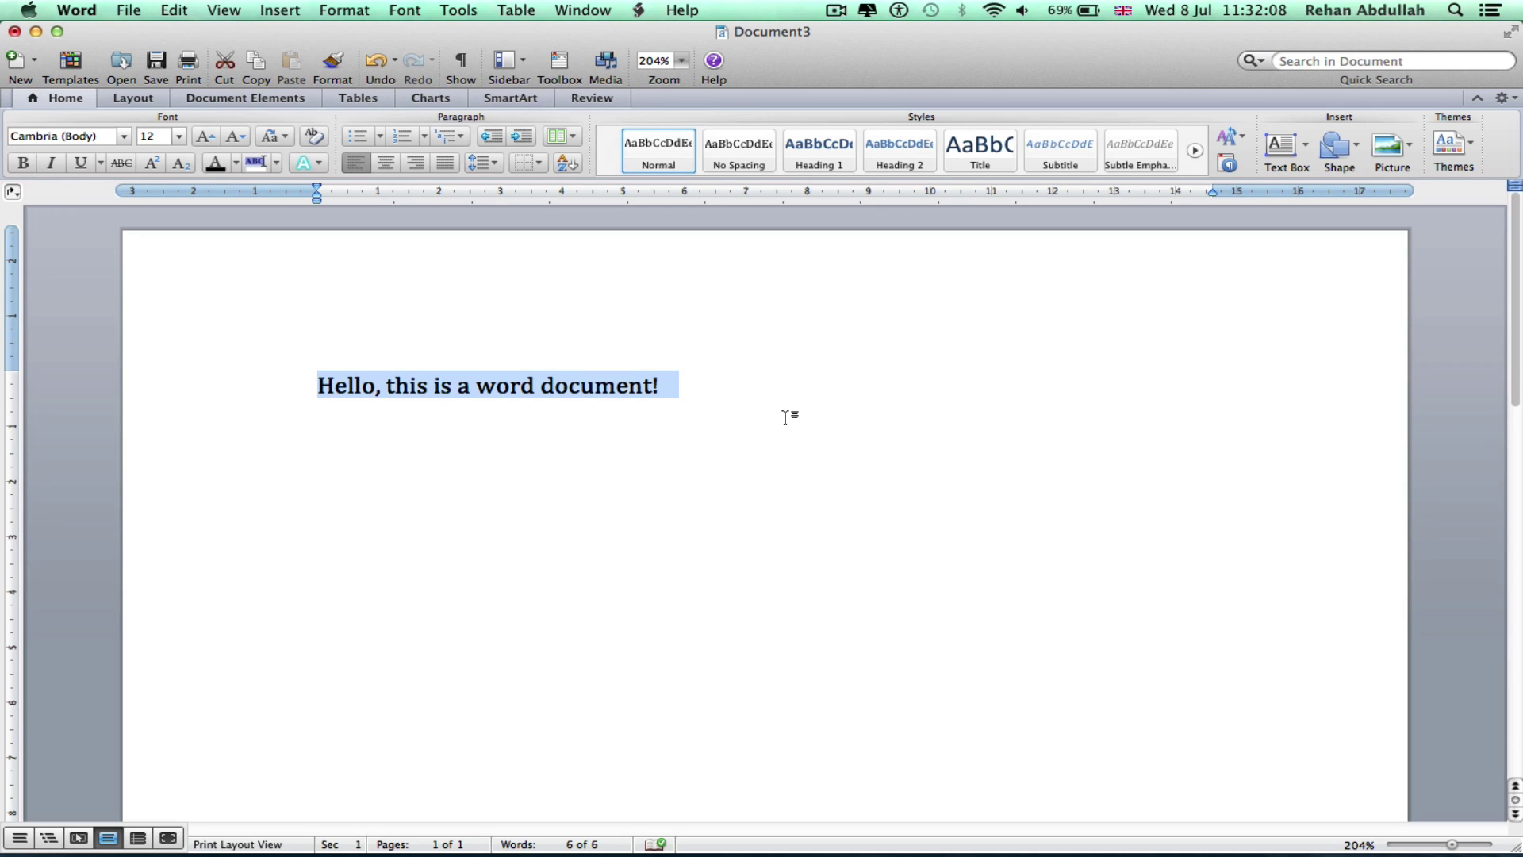
pyautogui.press('super+b')
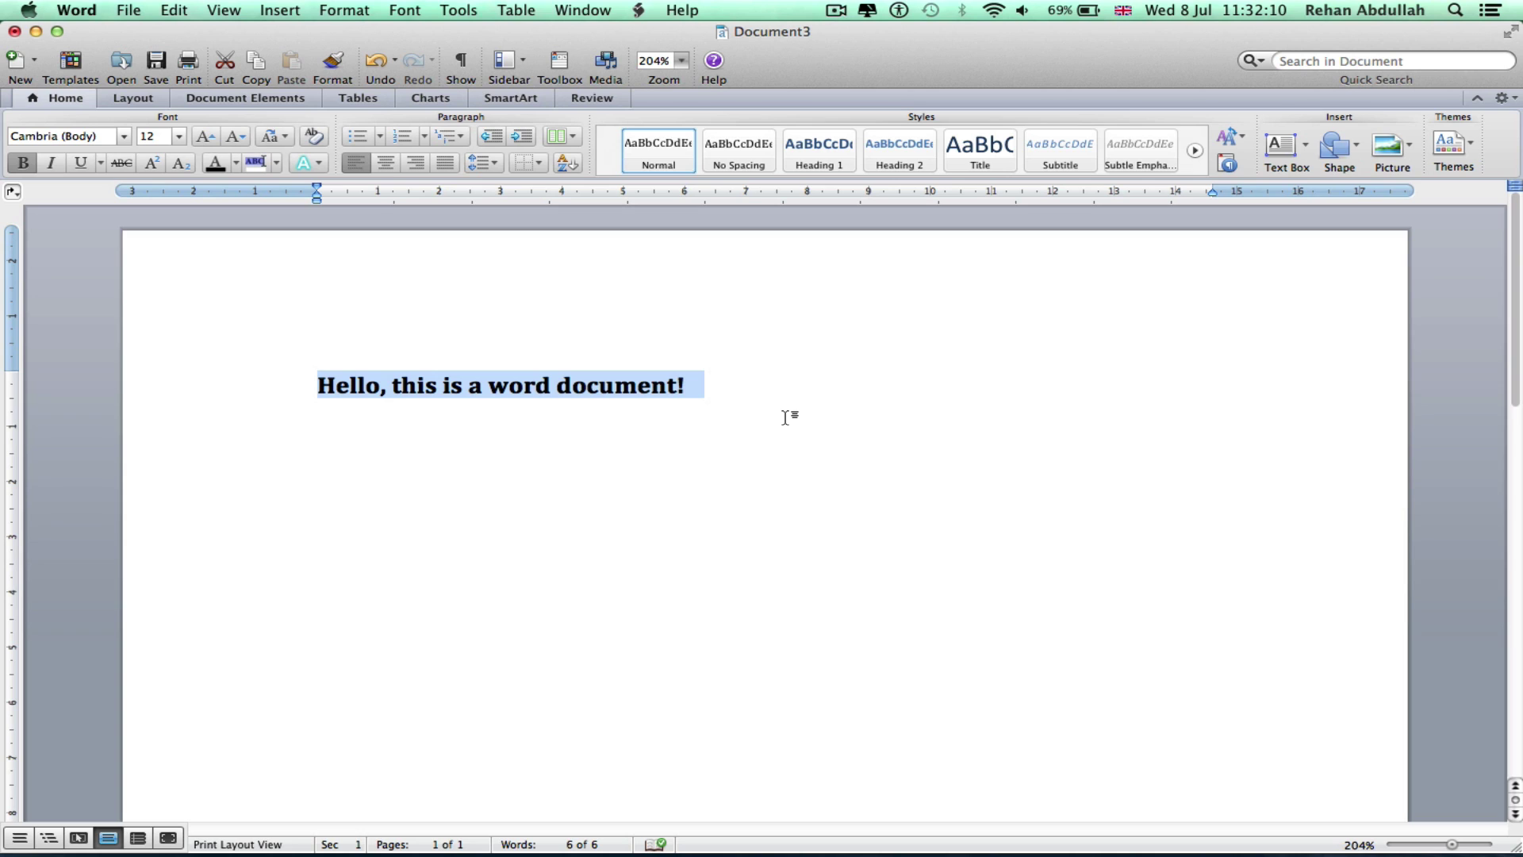
pyautogui.press('super+u')
pyautogui.press('super+i')
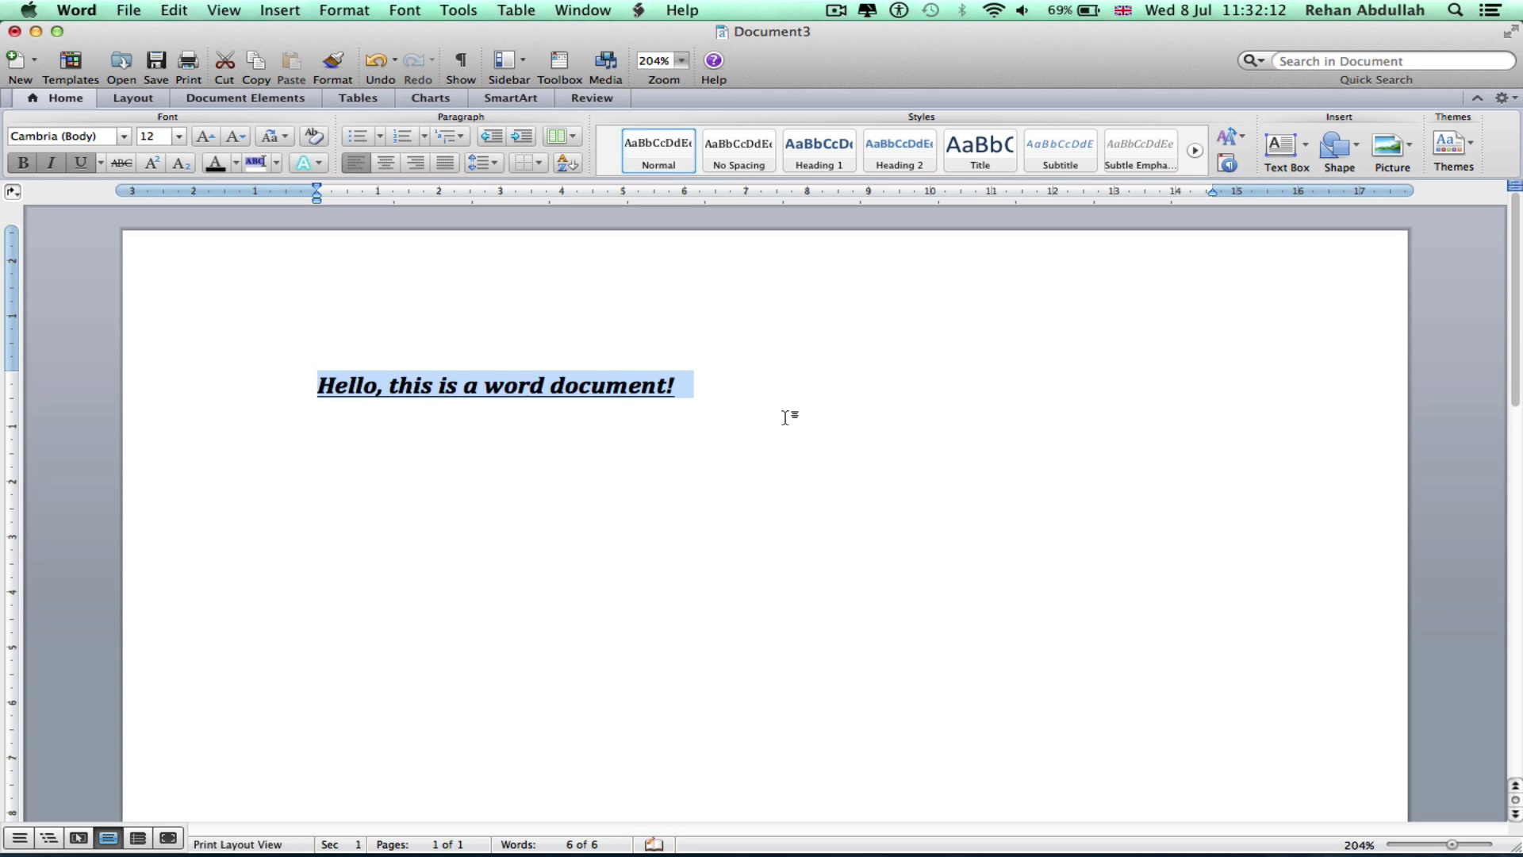
pyautogui.press('super+z')
pyautogui.press('super+z')
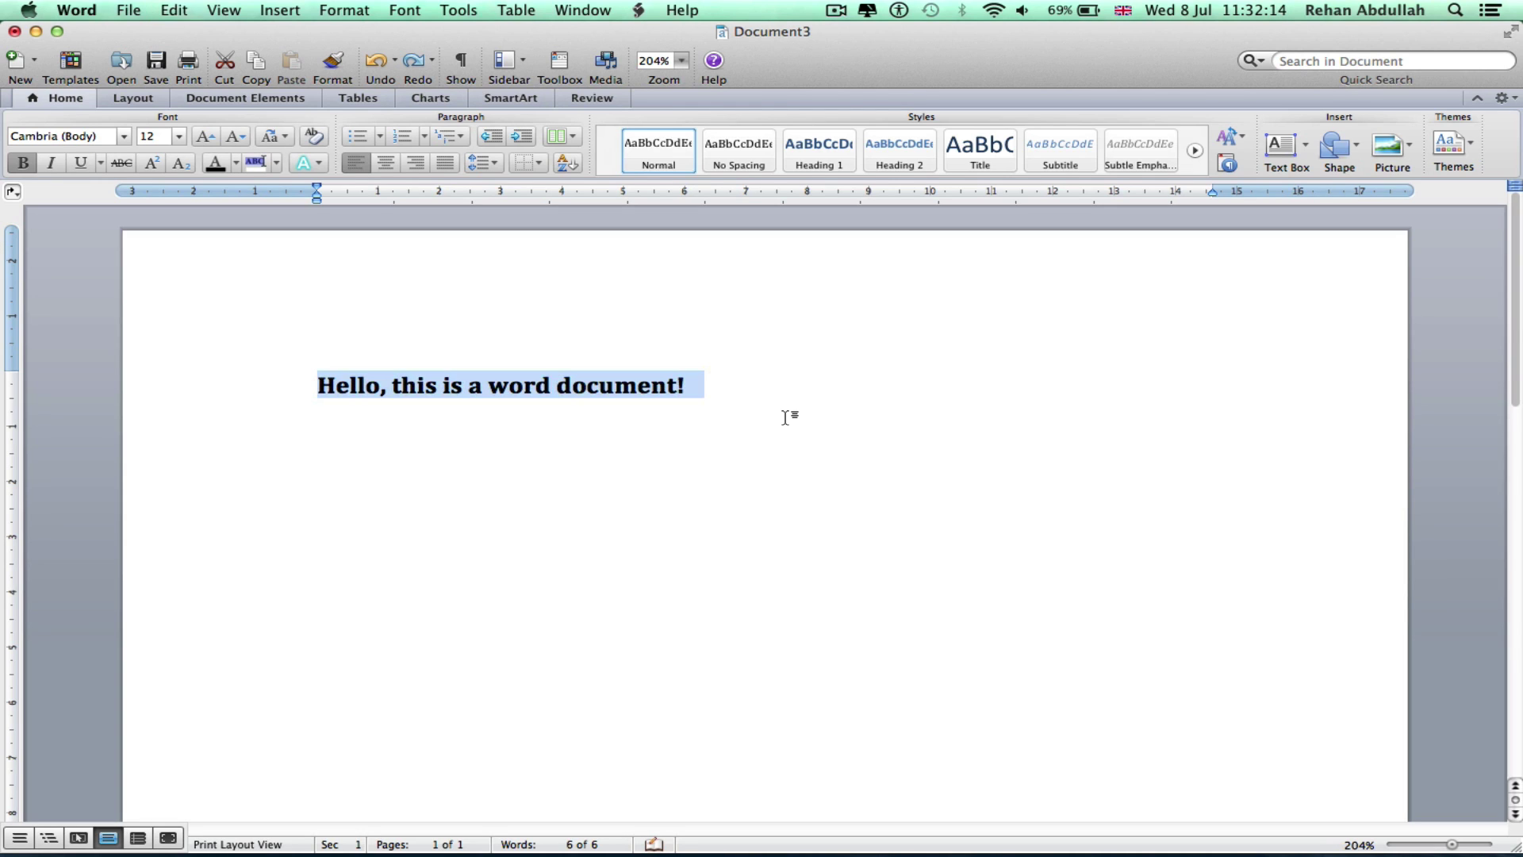
pyautogui.press('super+z')
pyautogui.press('Right')
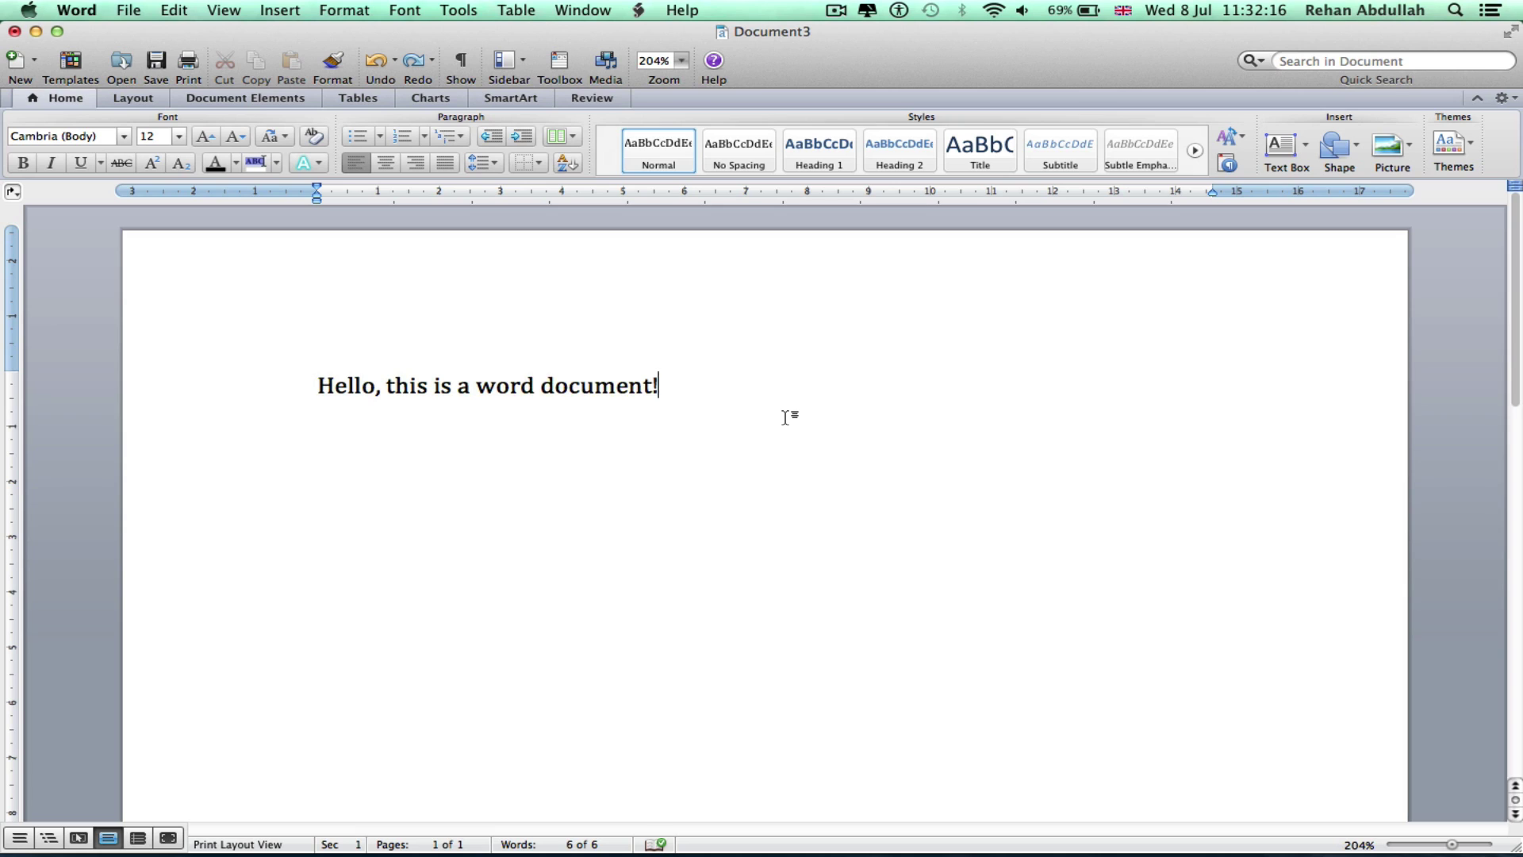
# Copy the sentence and paste several copies of it on new lines
pyautogui.moveTo(786, 416); pyautogui.dragTo(278, 384)
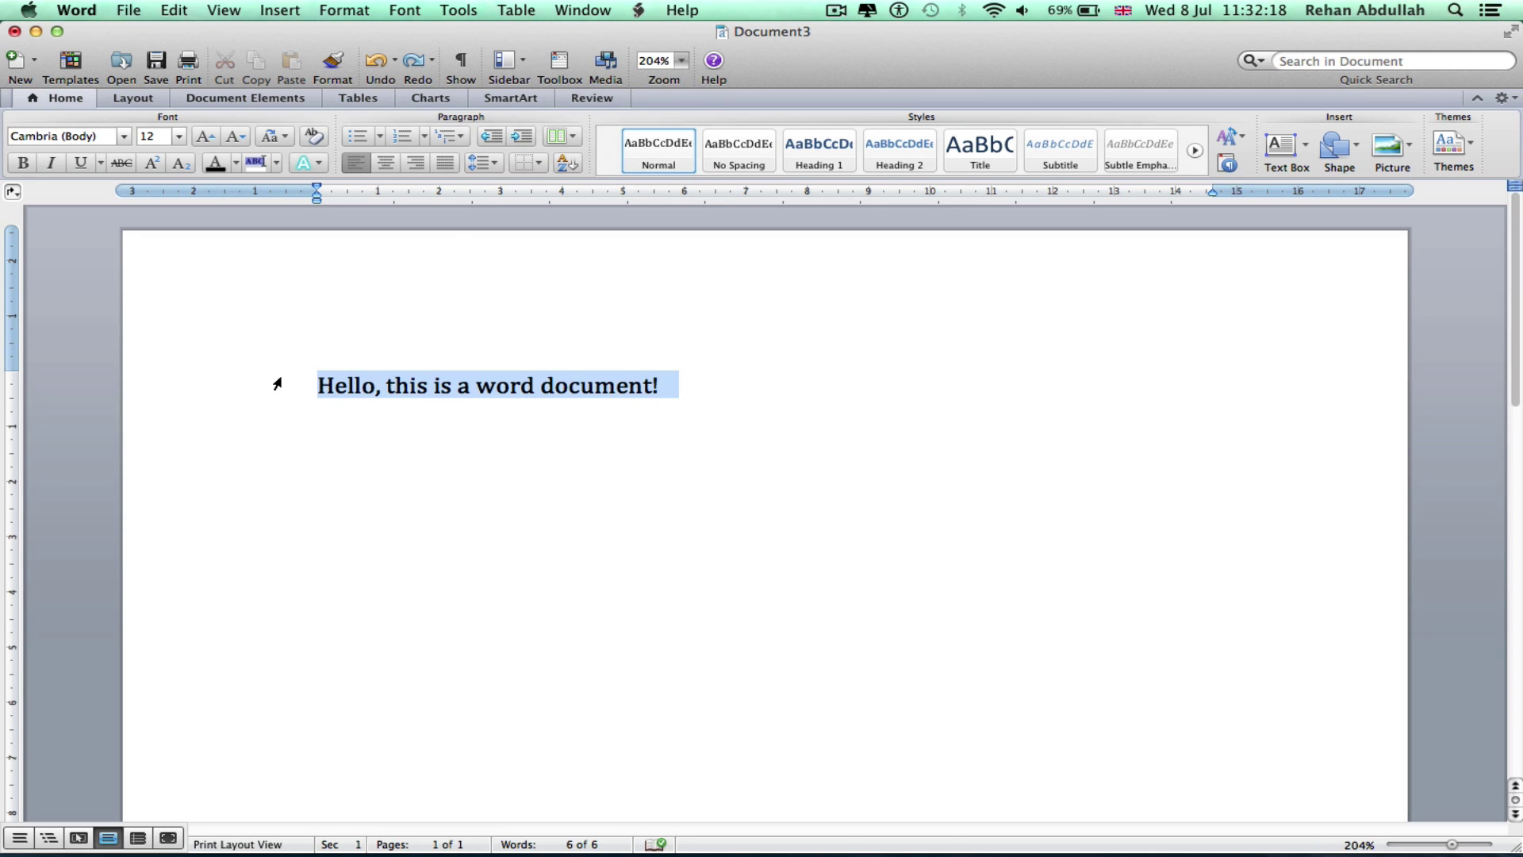
pyautogui.press('super+c')
pyautogui.press('super+v')
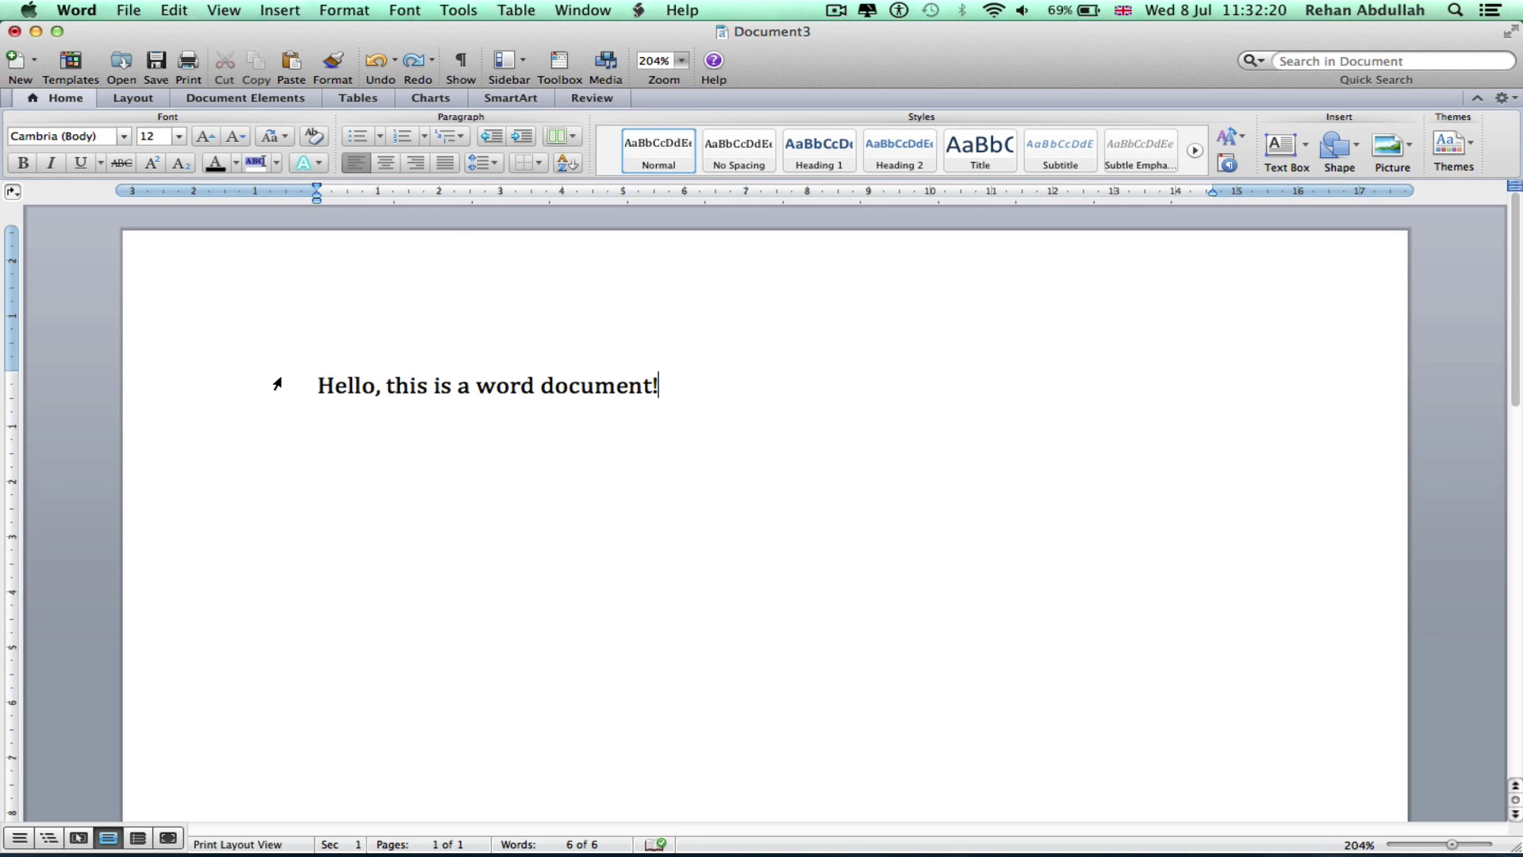
pyautogui.press('Return')
pyautogui.press('super+v')
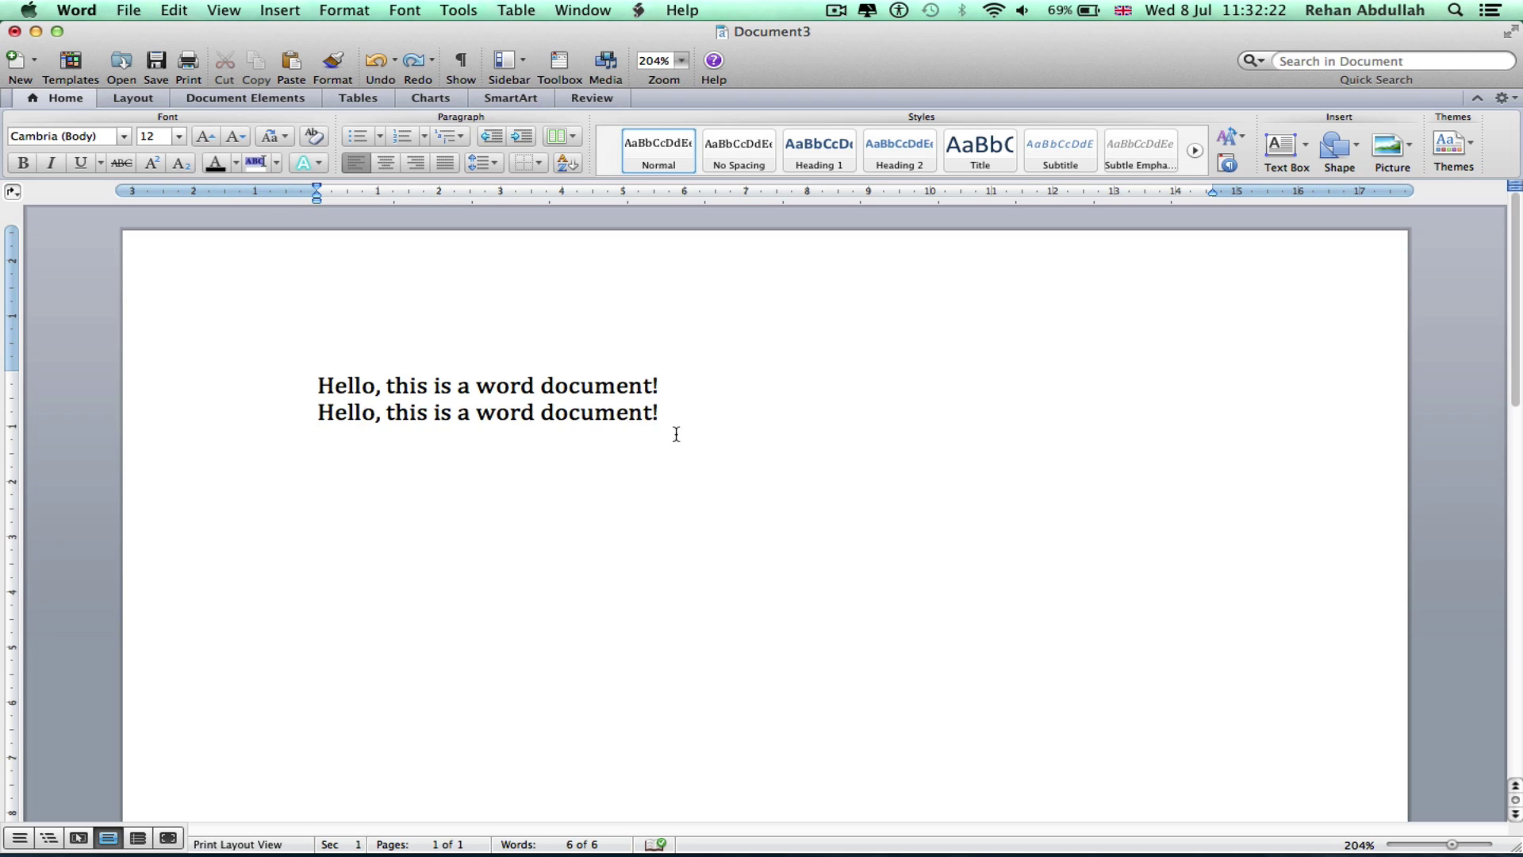
pyautogui.press('super+v')
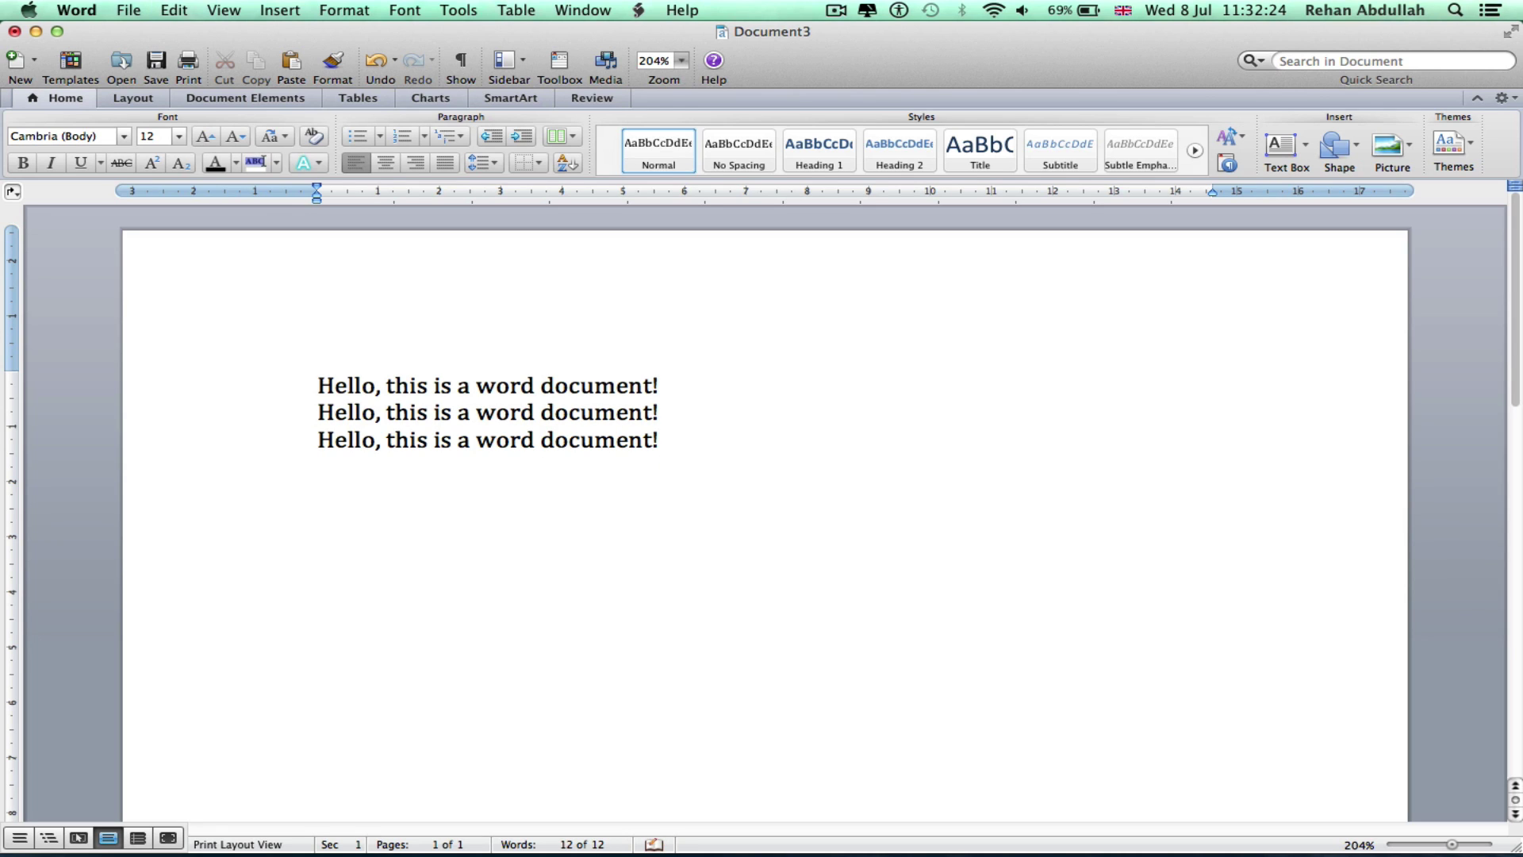
pyautogui.press('super+v')
pyautogui.press('super+v')
pyautogui.press('super+v')
pyautogui.press('super+v')
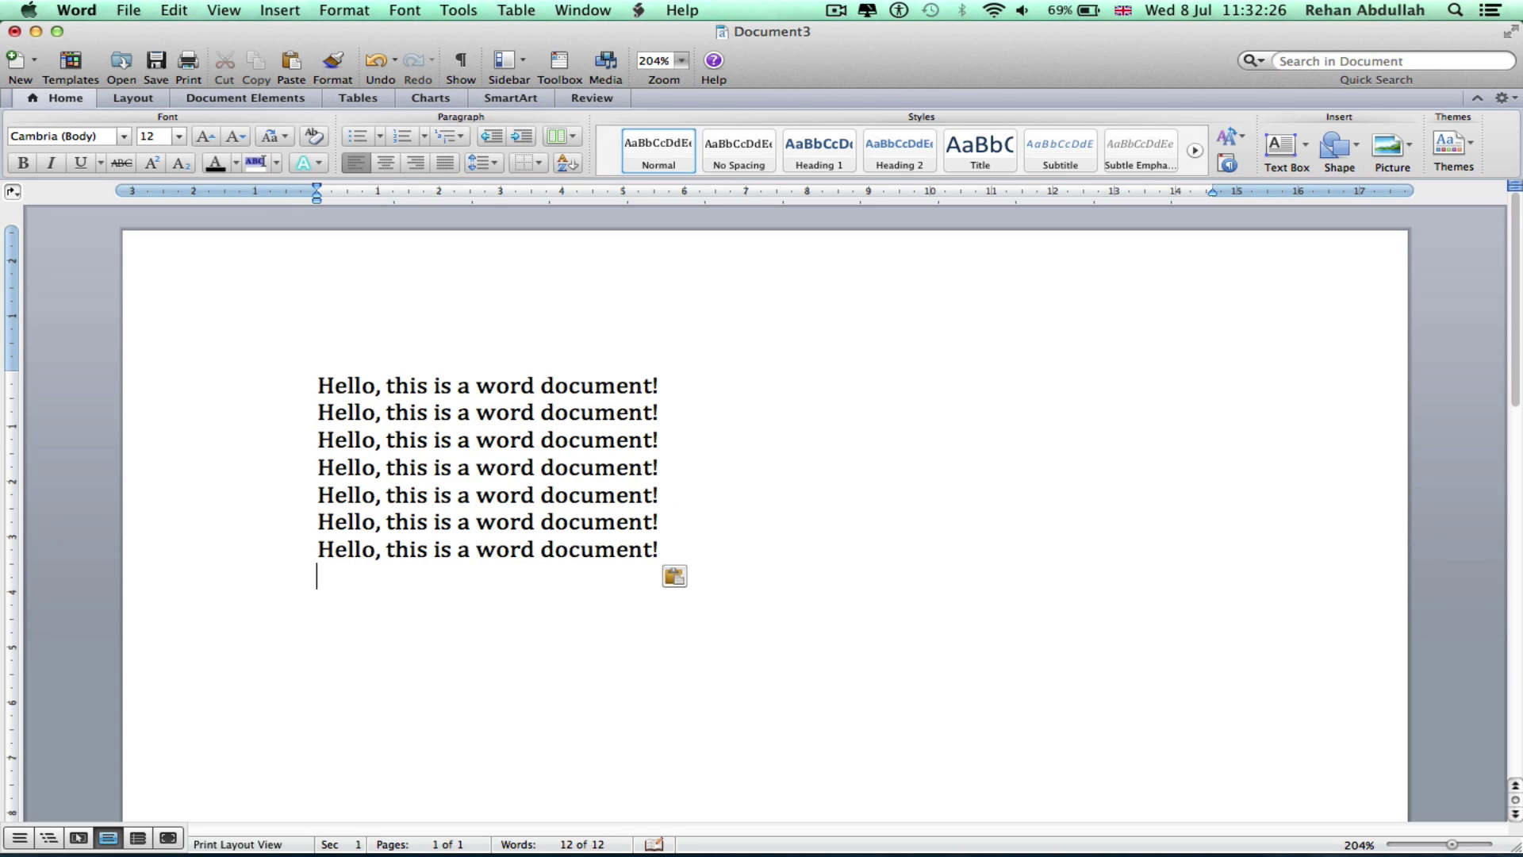
# Delete the extra sentence lines so only the first sentence remains
pyautogui.moveTo(822, 595); pyautogui.dragTo(284, 394)
pyautogui.press('super+c')
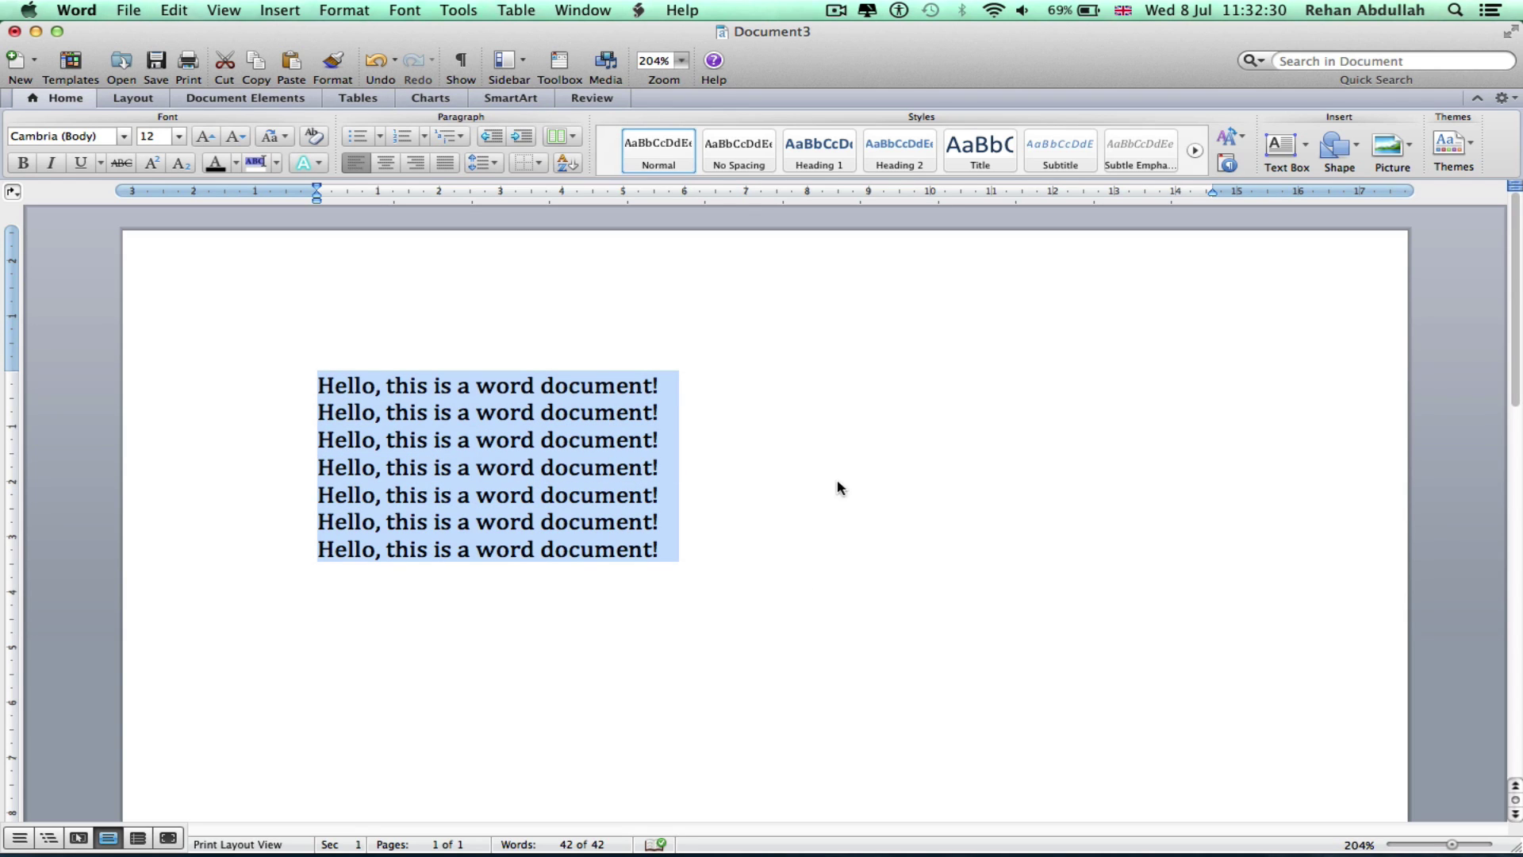
pyautogui.click(739, 383)
pyautogui.press('super+v')
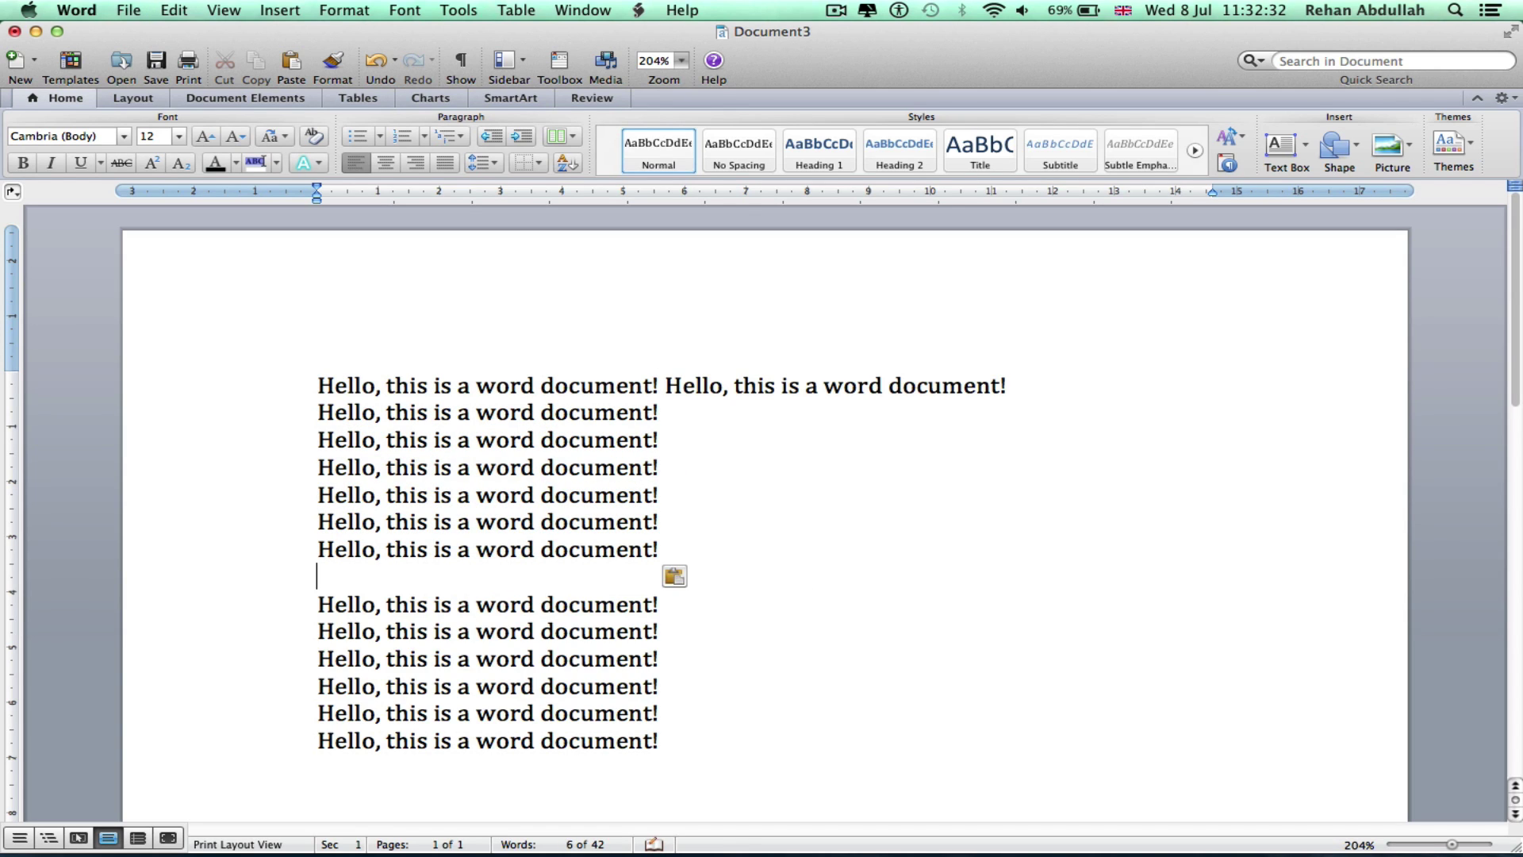
pyautogui.press('super+z')
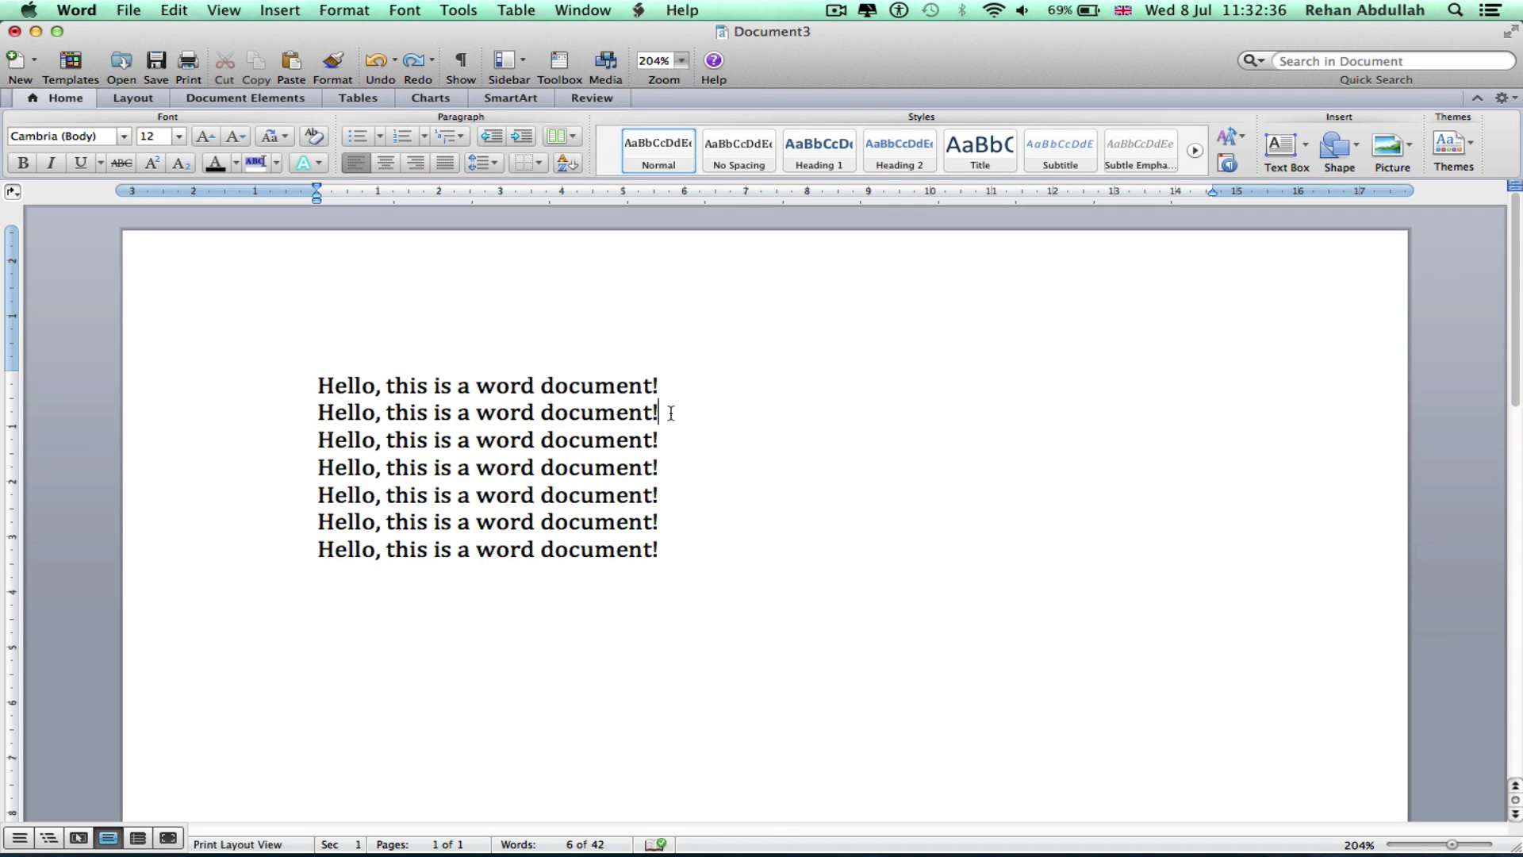
pyautogui.moveTo(671, 413); pyautogui.dragTo(318, 412)
pyautogui.moveTo(853, 650); pyautogui.dragTo(265, 418)
pyautogui.press('BackSpace')
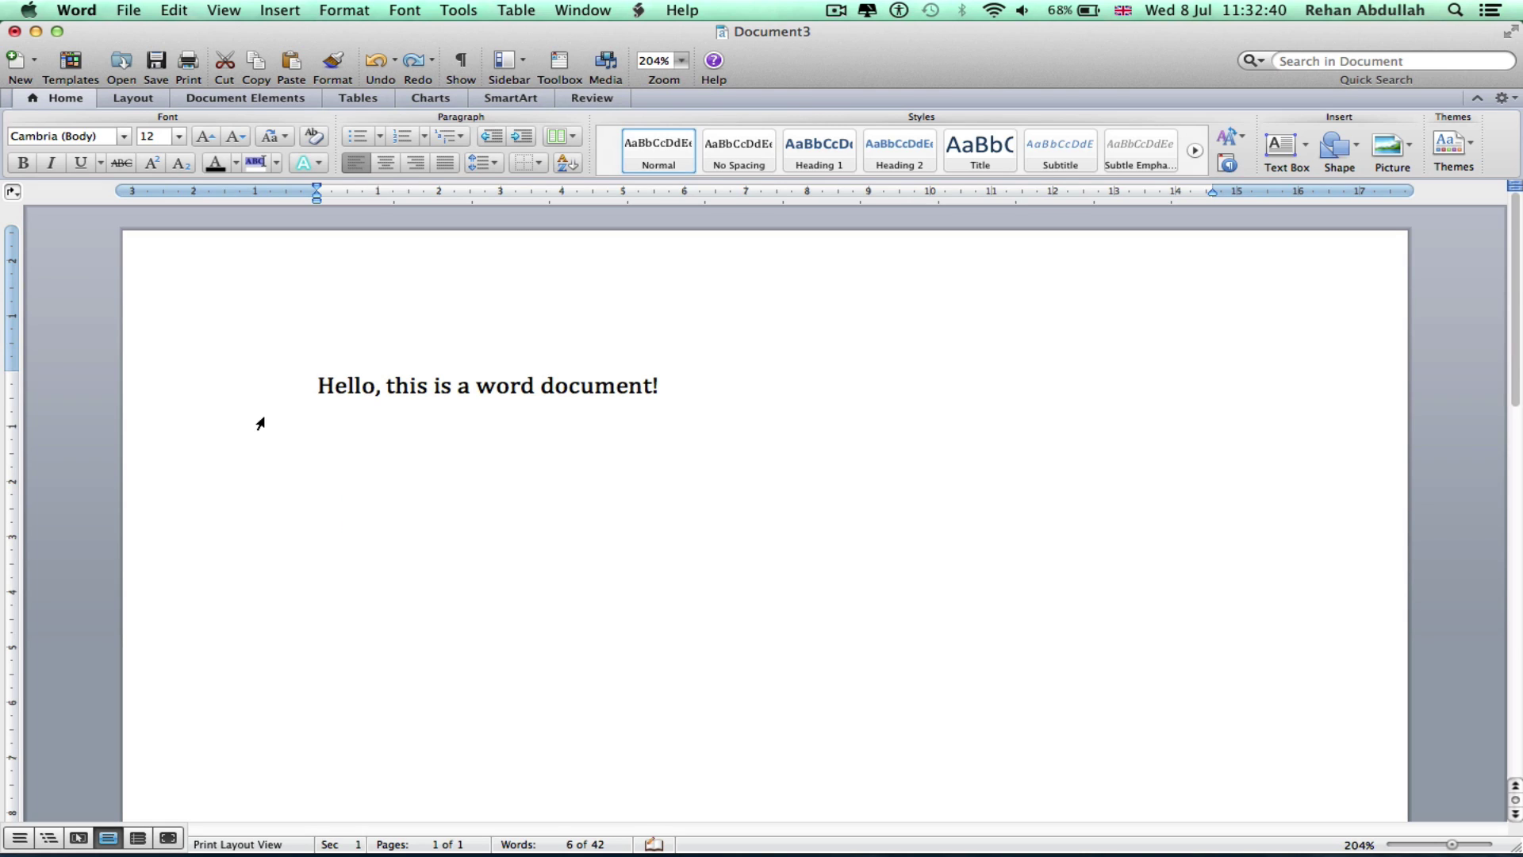
# Paste copies after the first sentence and remove line breaks to form one paragraph
pyautogui.tripleClick(452, 385)
pyautogui.press('super+c')
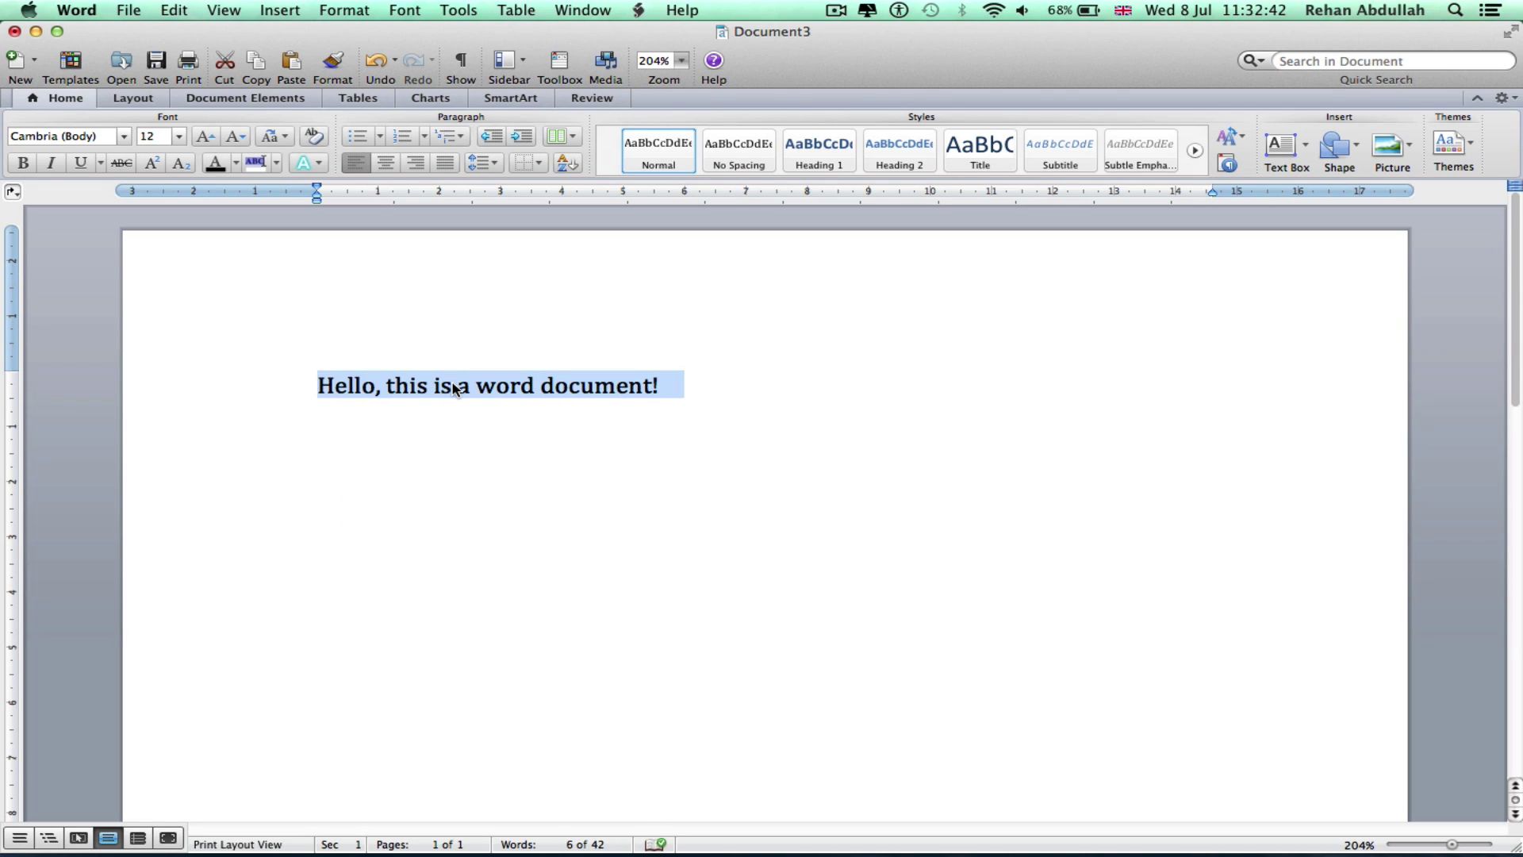
pyautogui.press('Right')
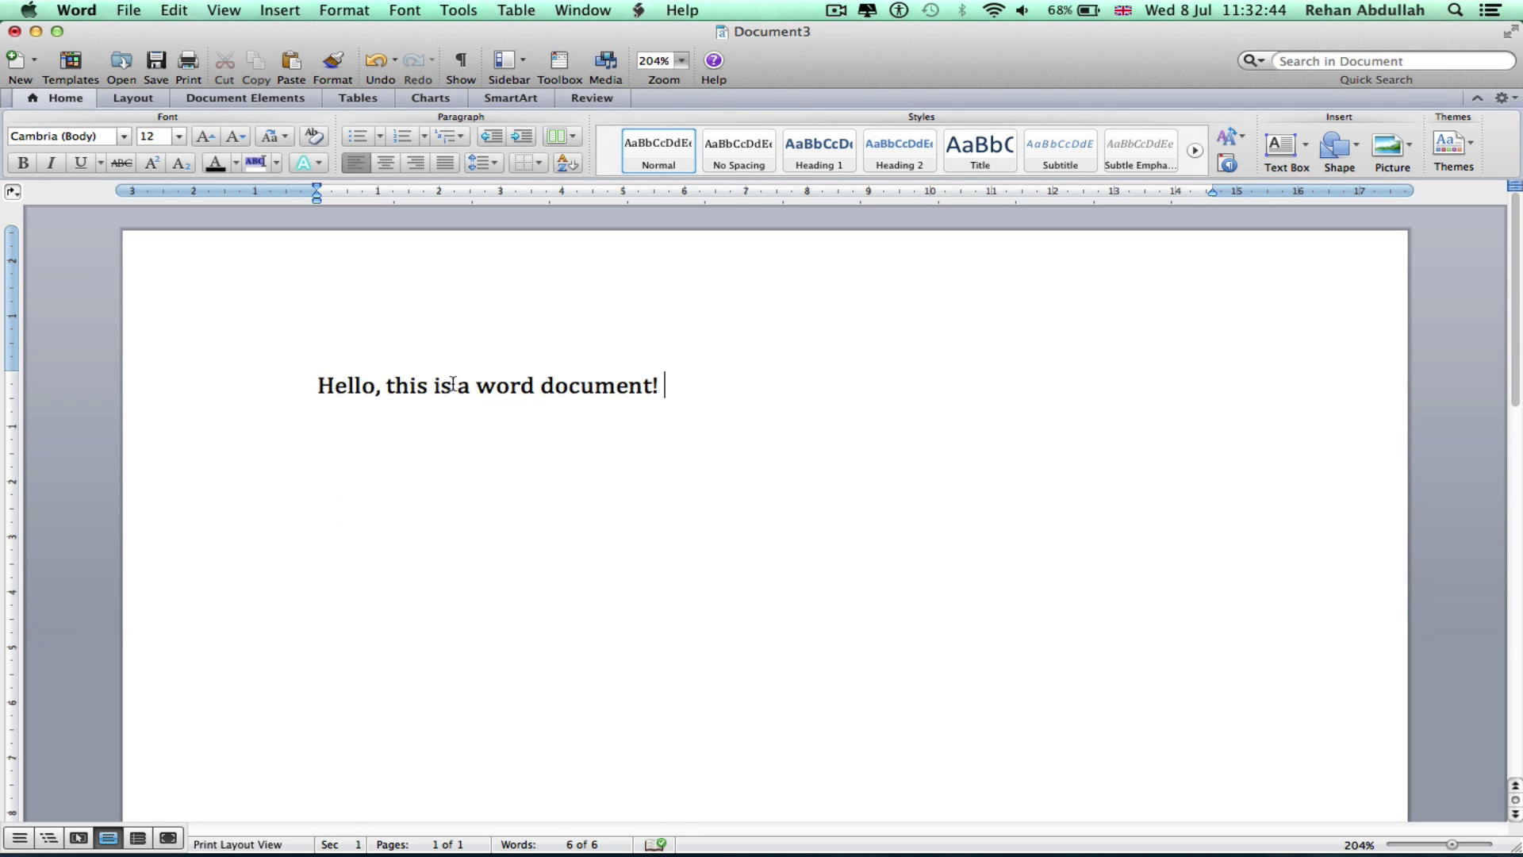
pyautogui.hotkey('ctrl', 'v')
pyautogui.hotkey('ctrl', 'v')
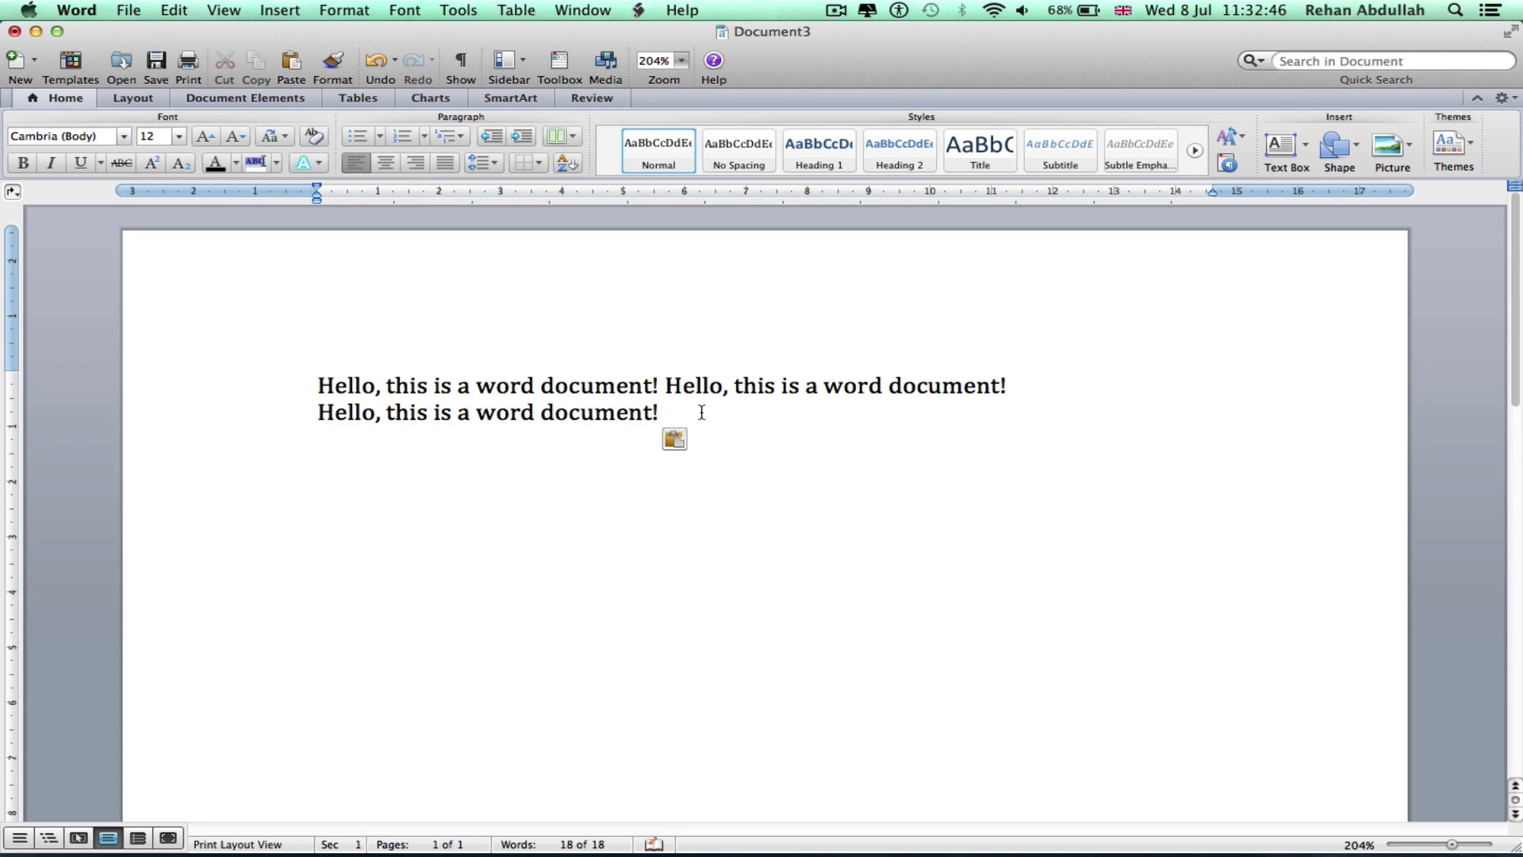
pyautogui.press('super+v')
pyautogui.click(1135, 389)
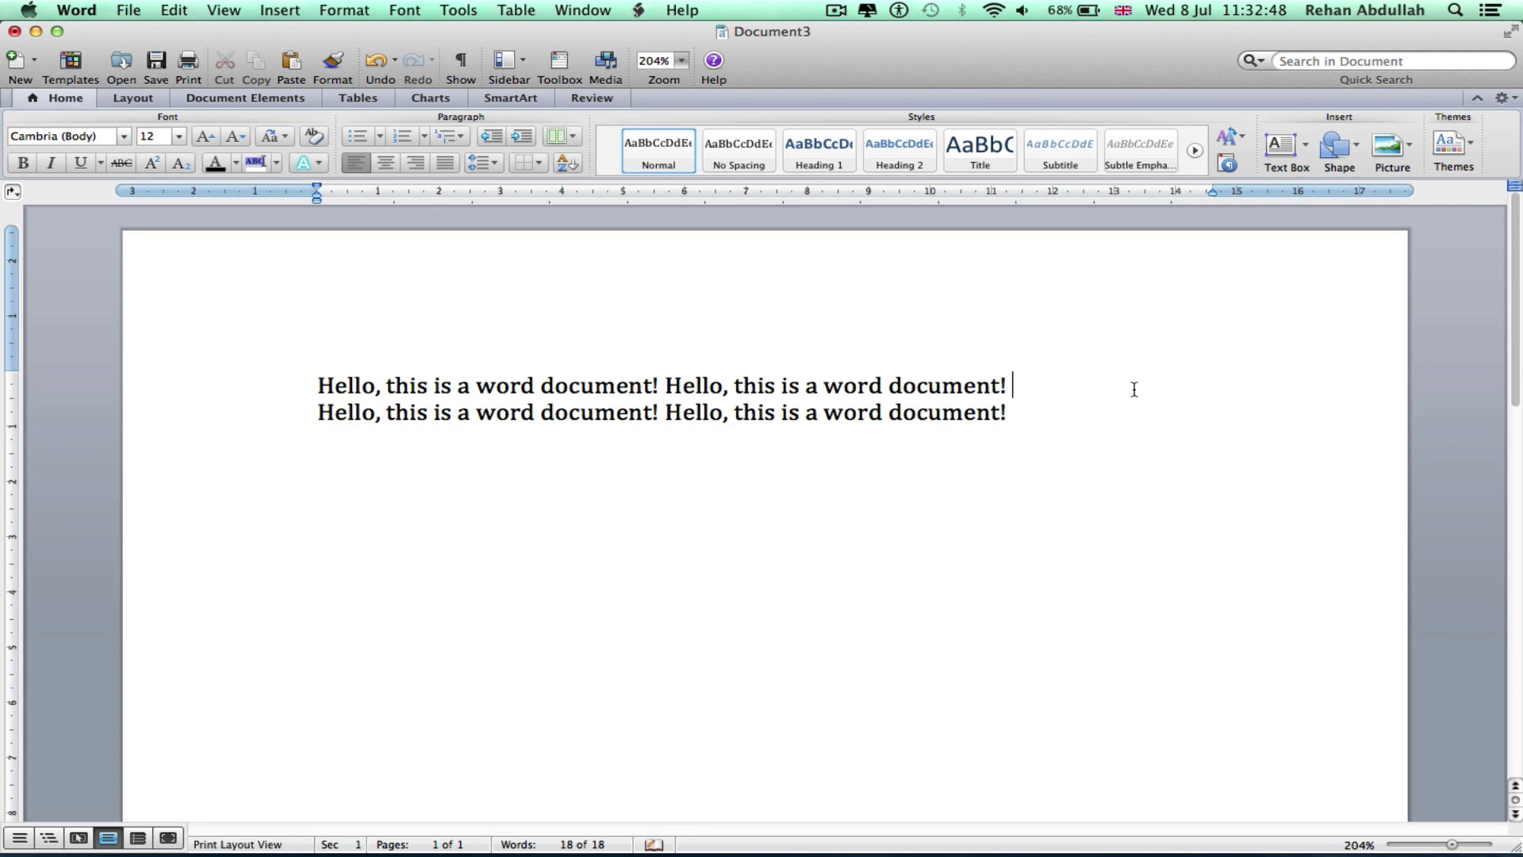
pyautogui.press('super+v')
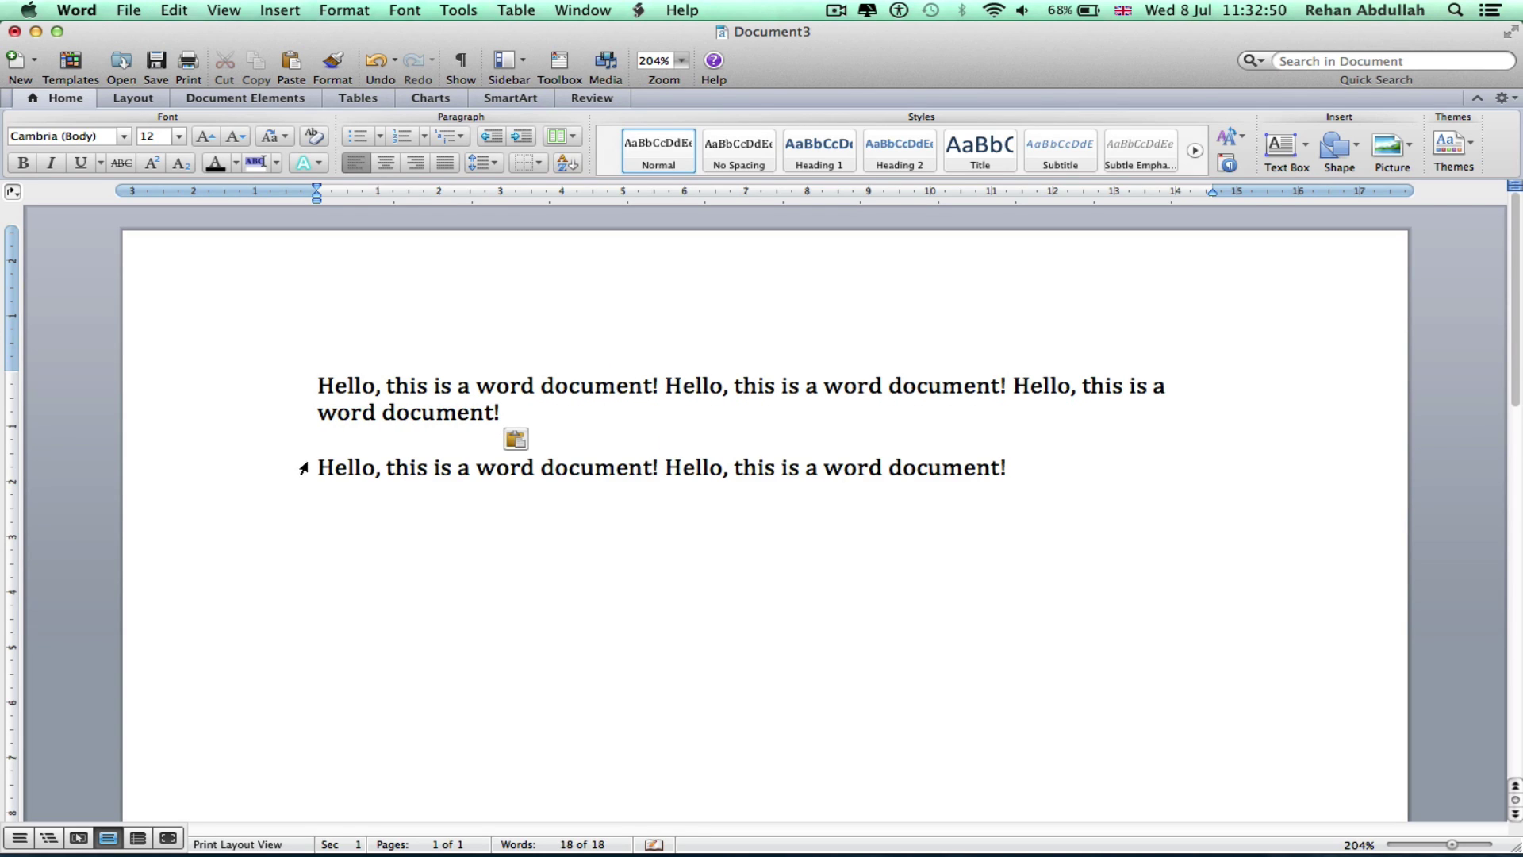
pyautogui.press('BackSpace')
pyautogui.press('BackSpace')
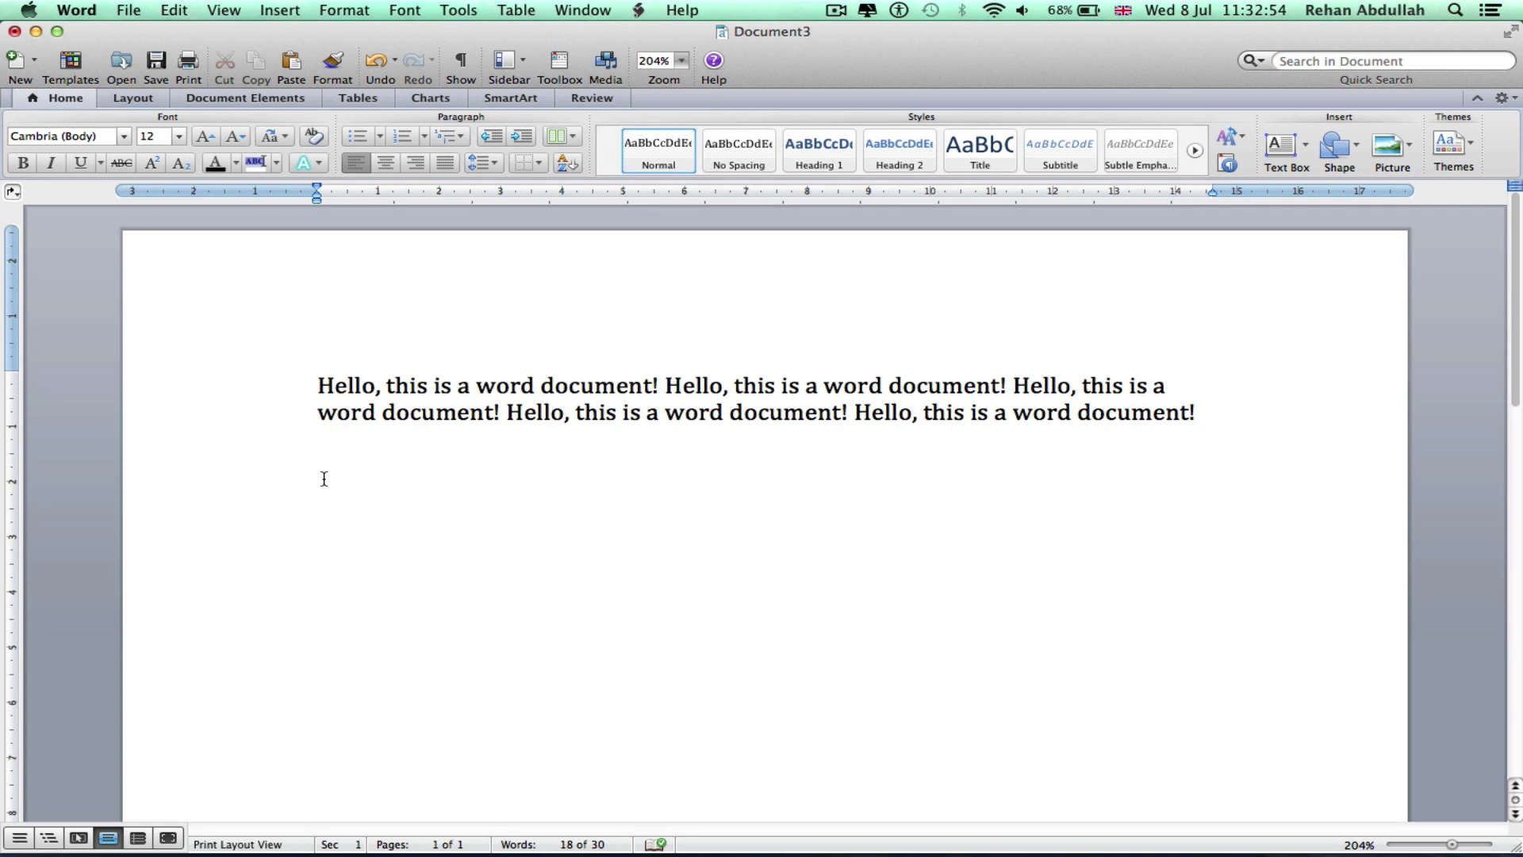
# Apply the Narrow margin preset (1.27 cm on all sides), after briefly trying Normal
pyautogui.click(132, 97)
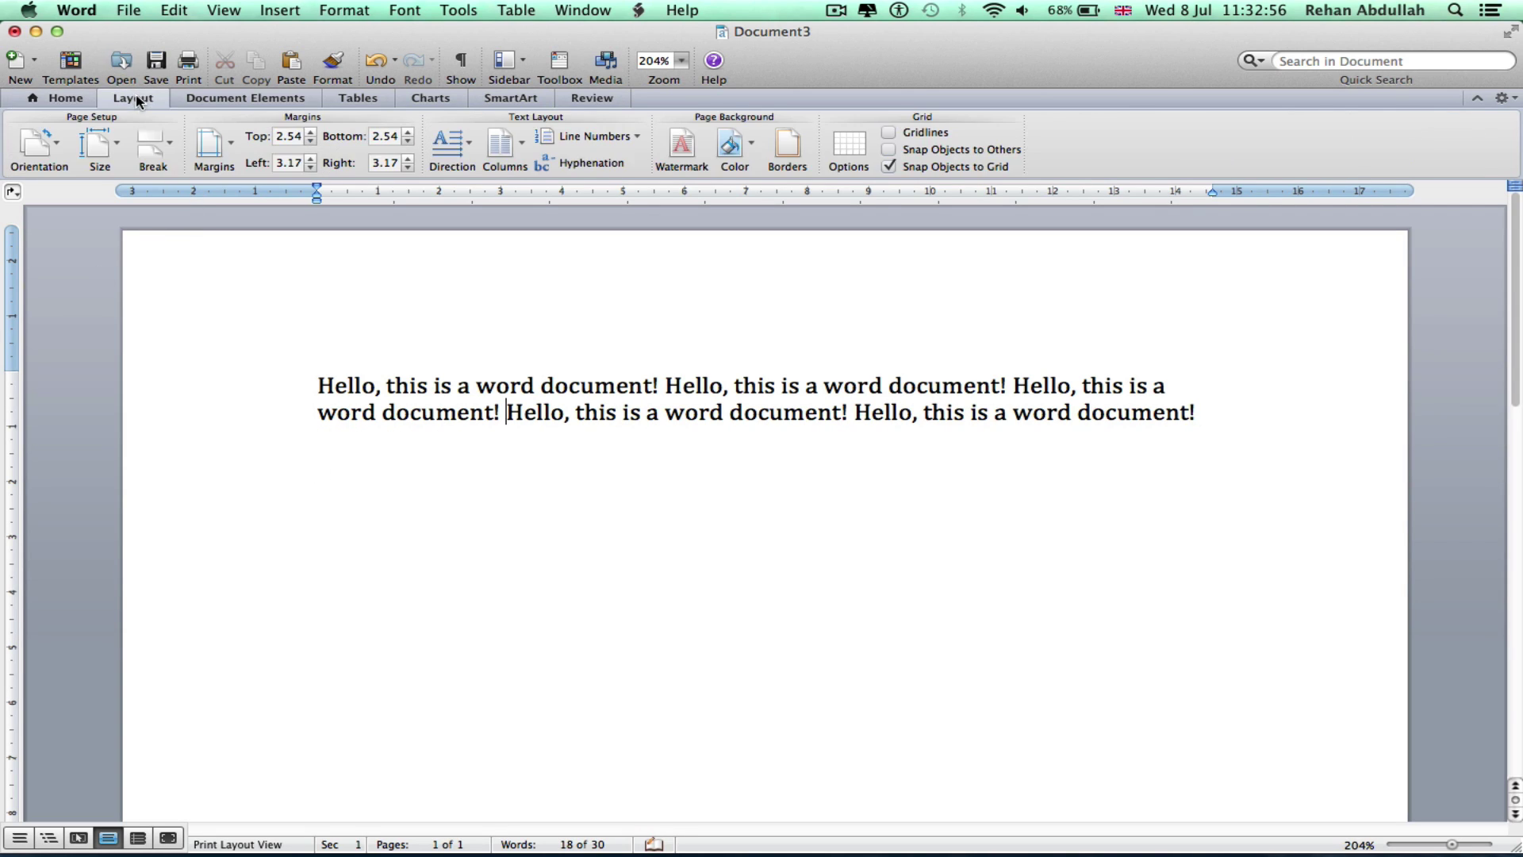
pyautogui.click(212, 143)
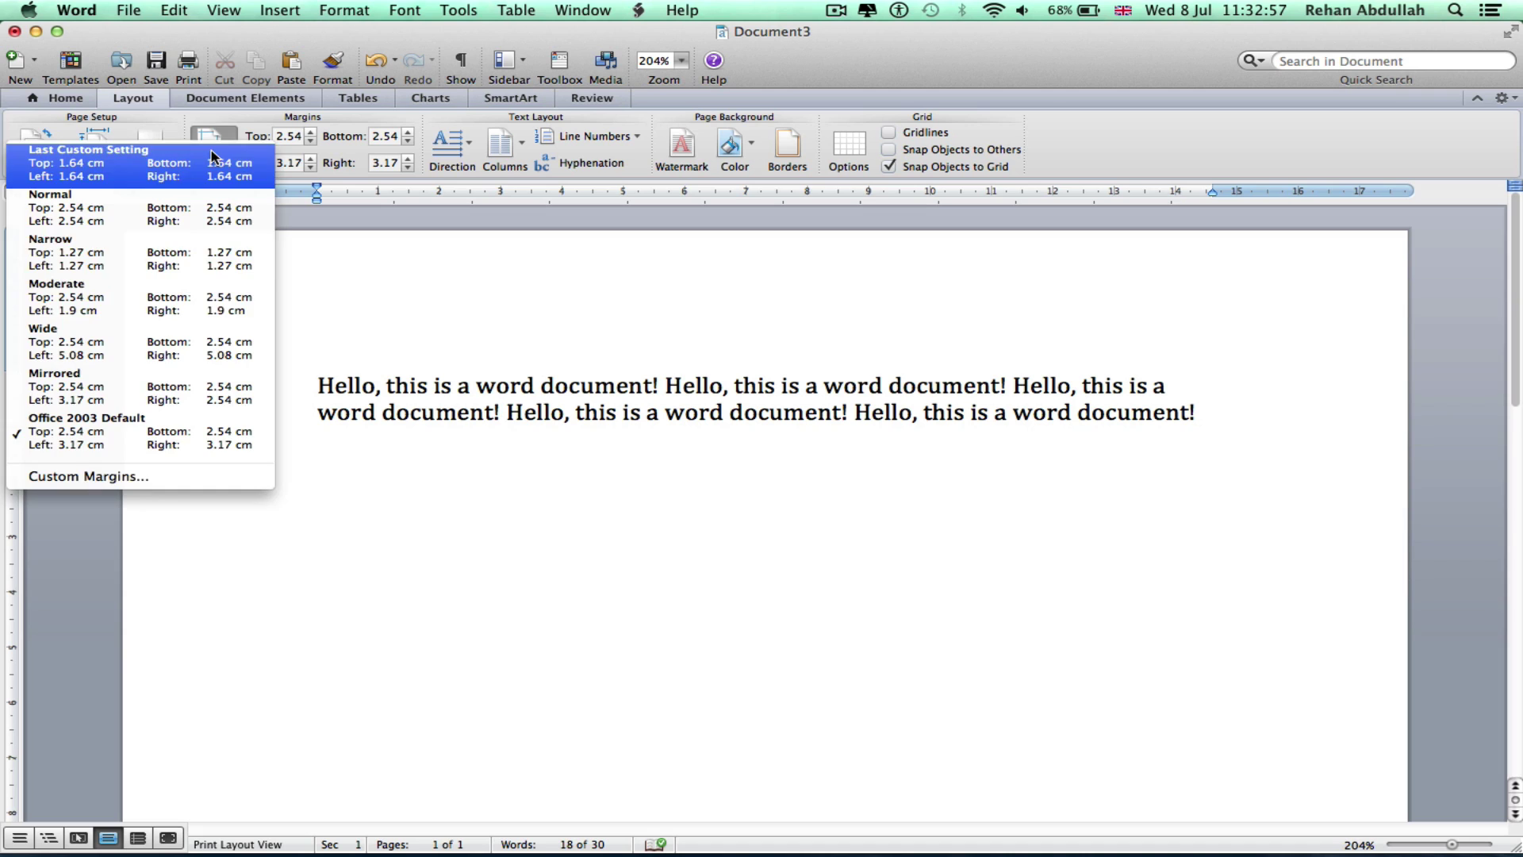
pyautogui.click(126, 259)
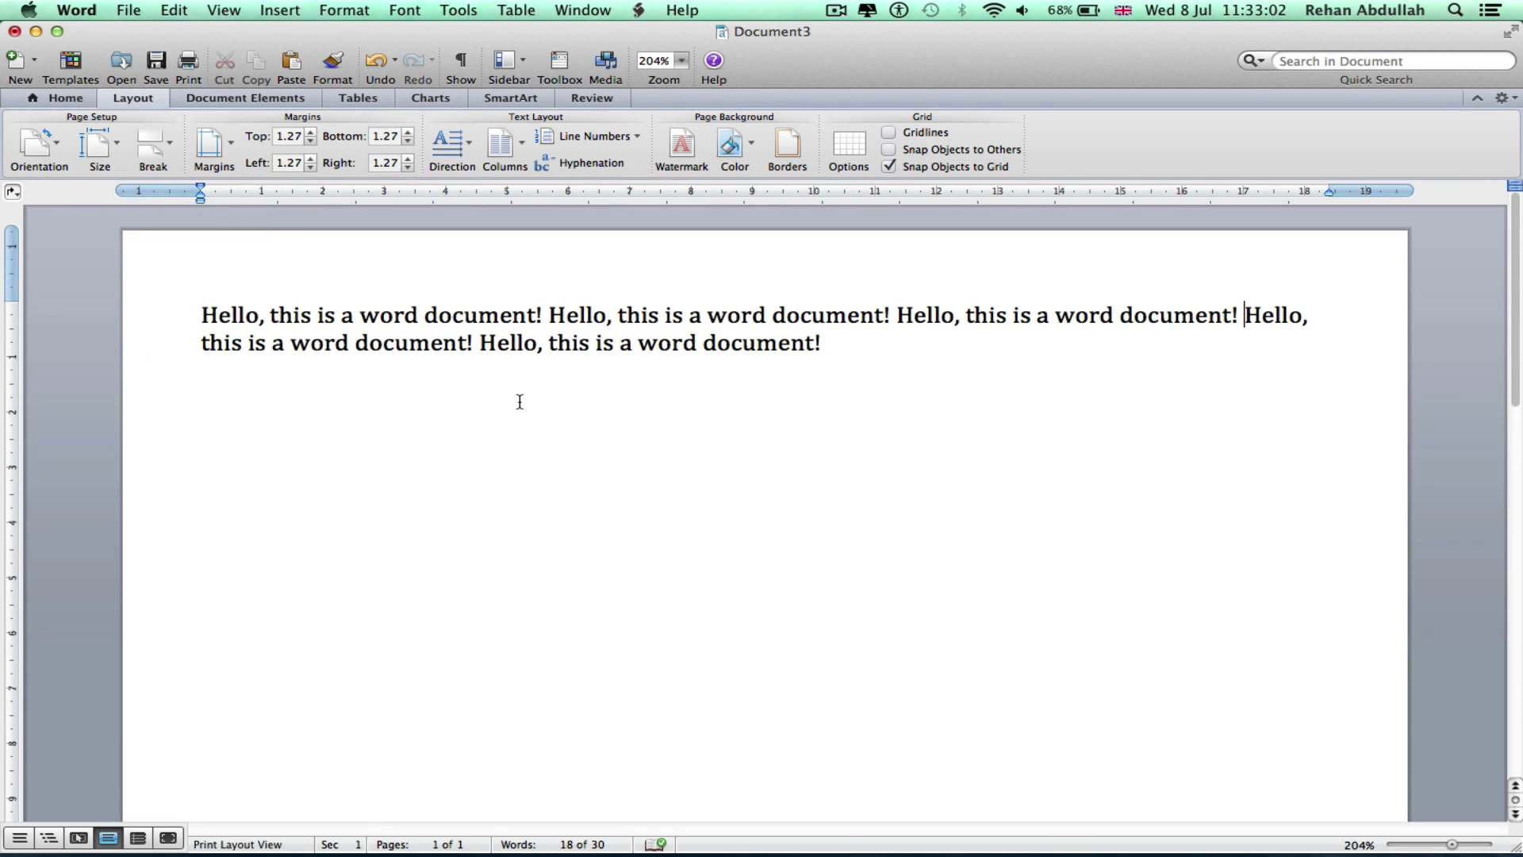
pyautogui.click(211, 147)
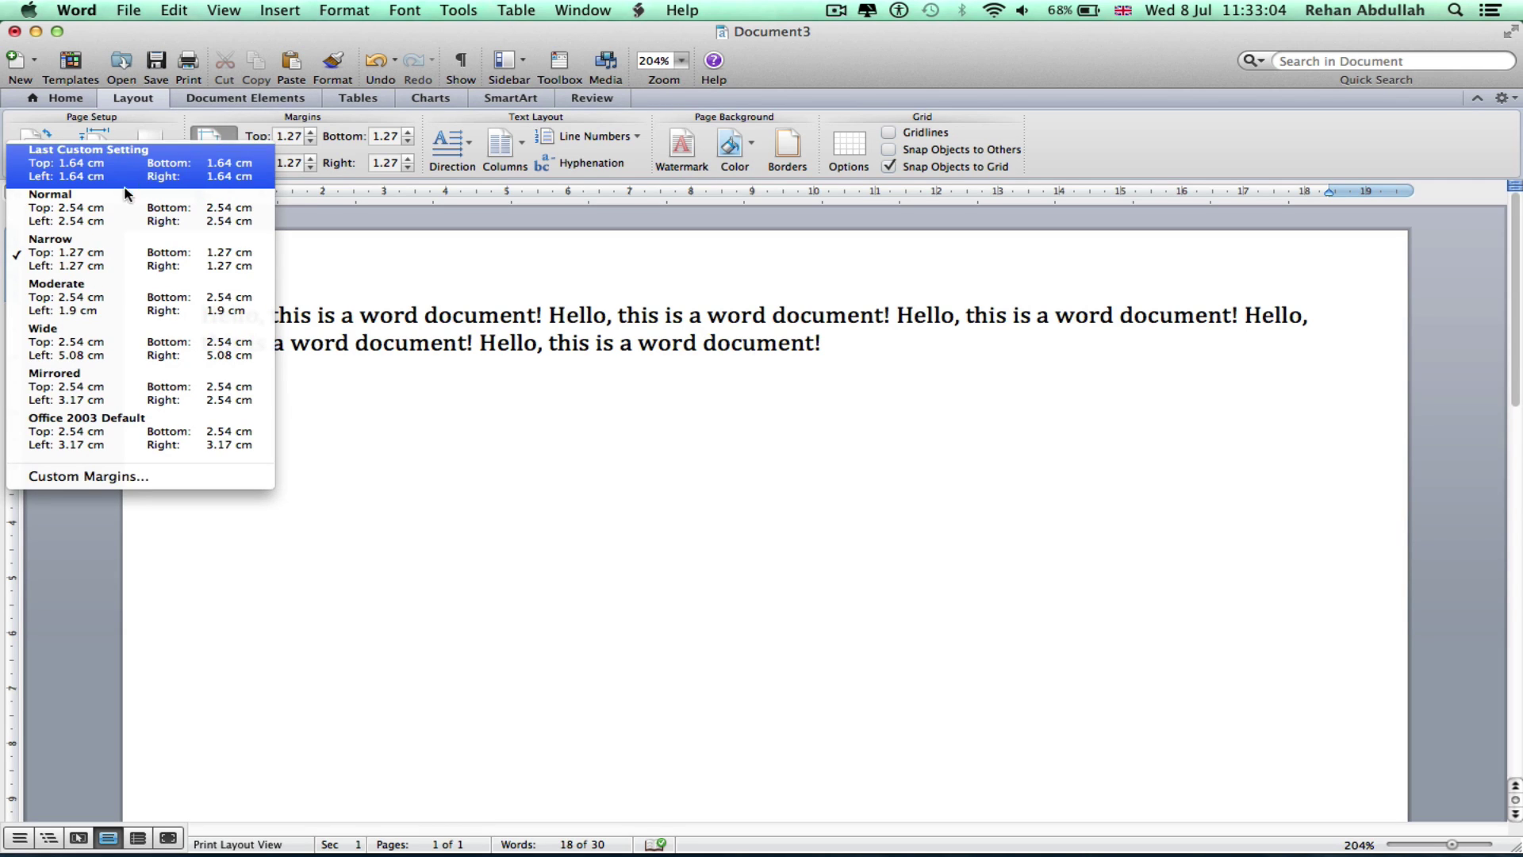
pyautogui.click(113, 208)
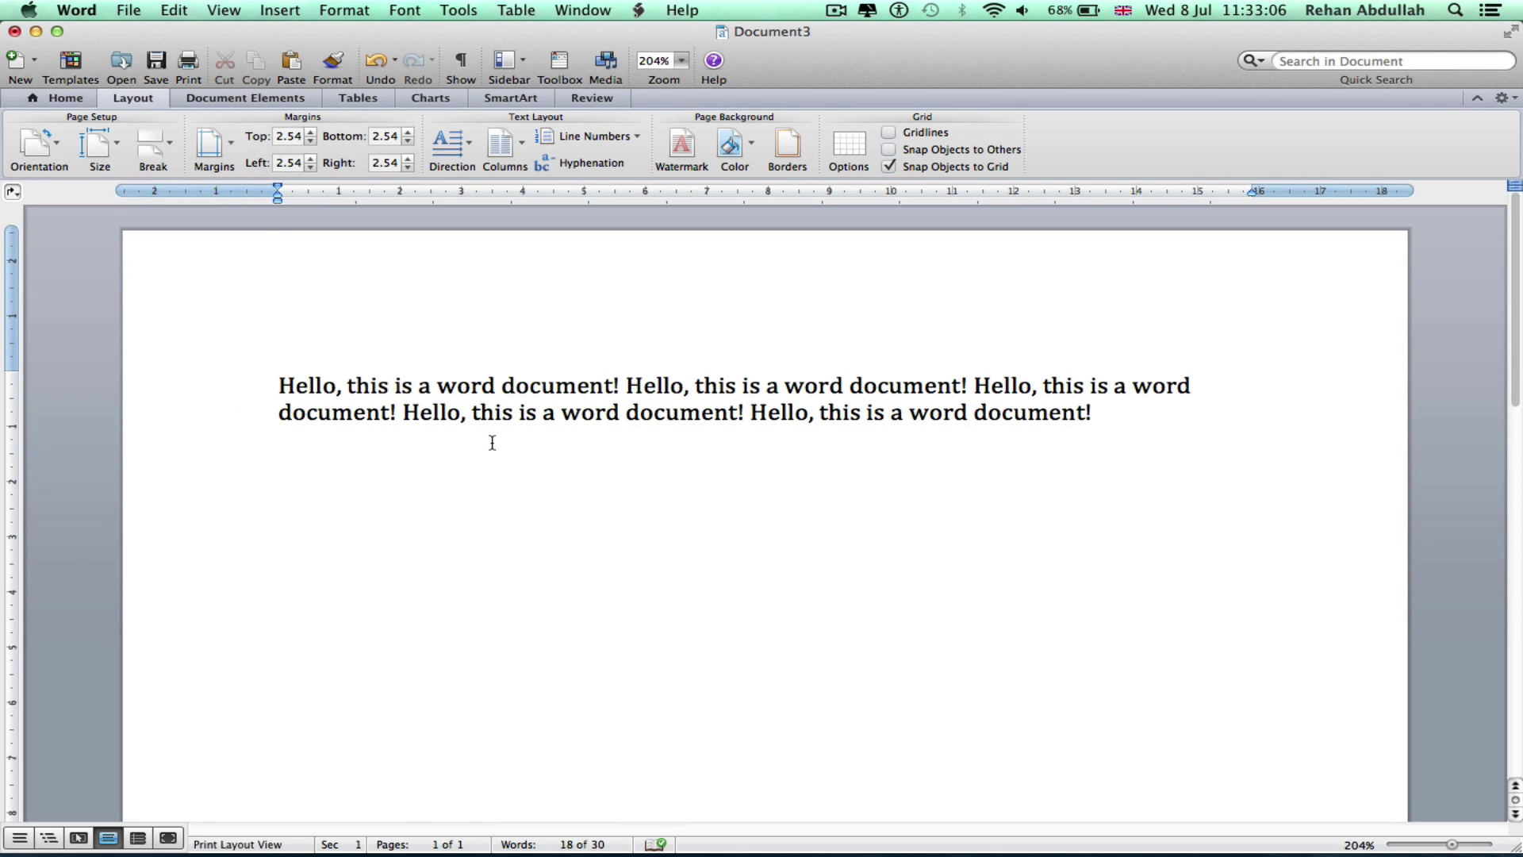
pyautogui.click(214, 145)
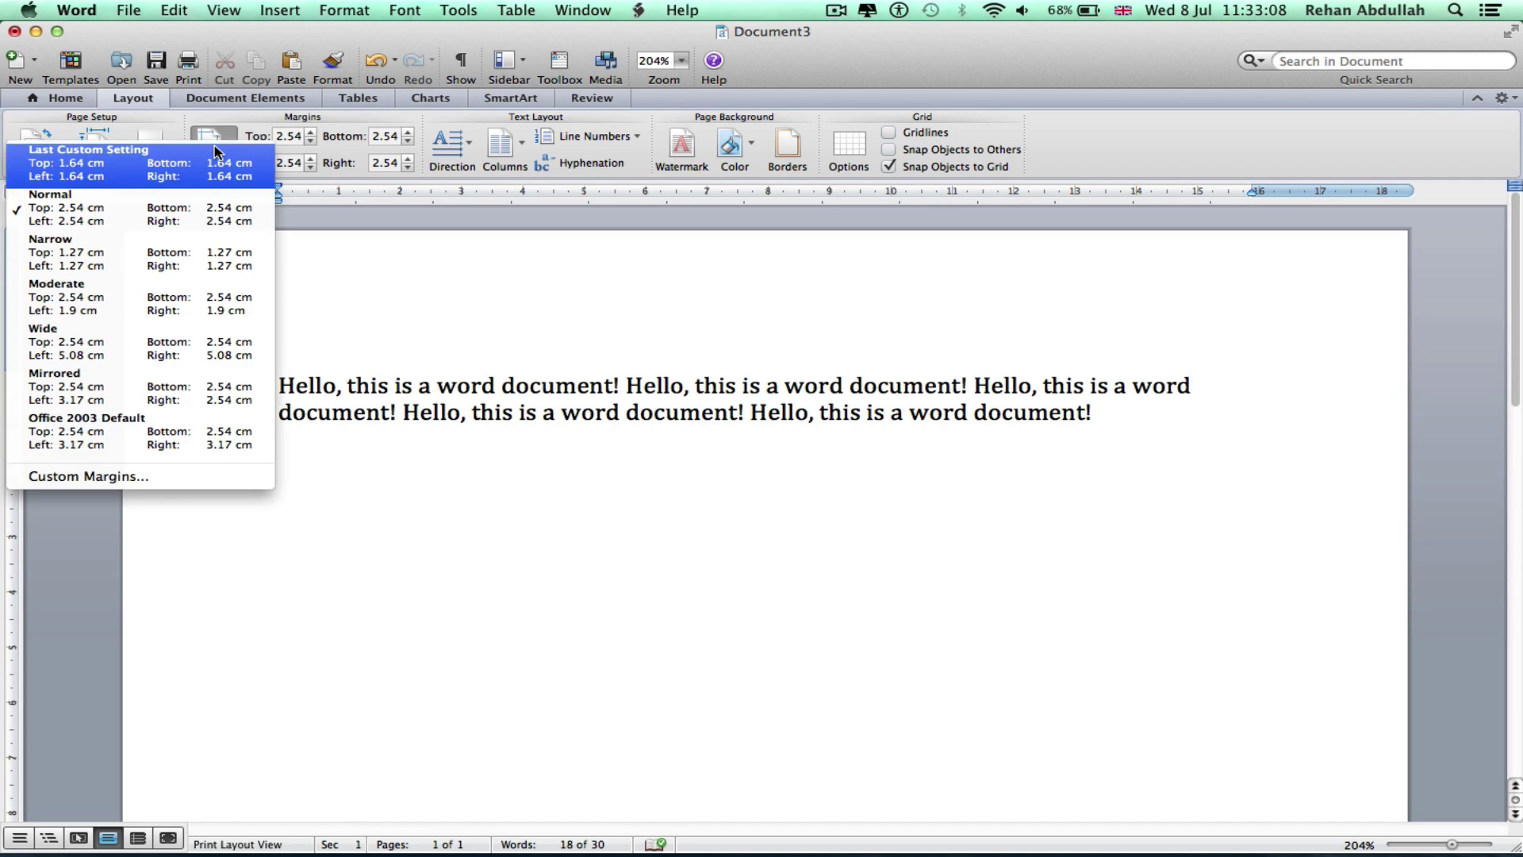
pyautogui.click(104, 261)
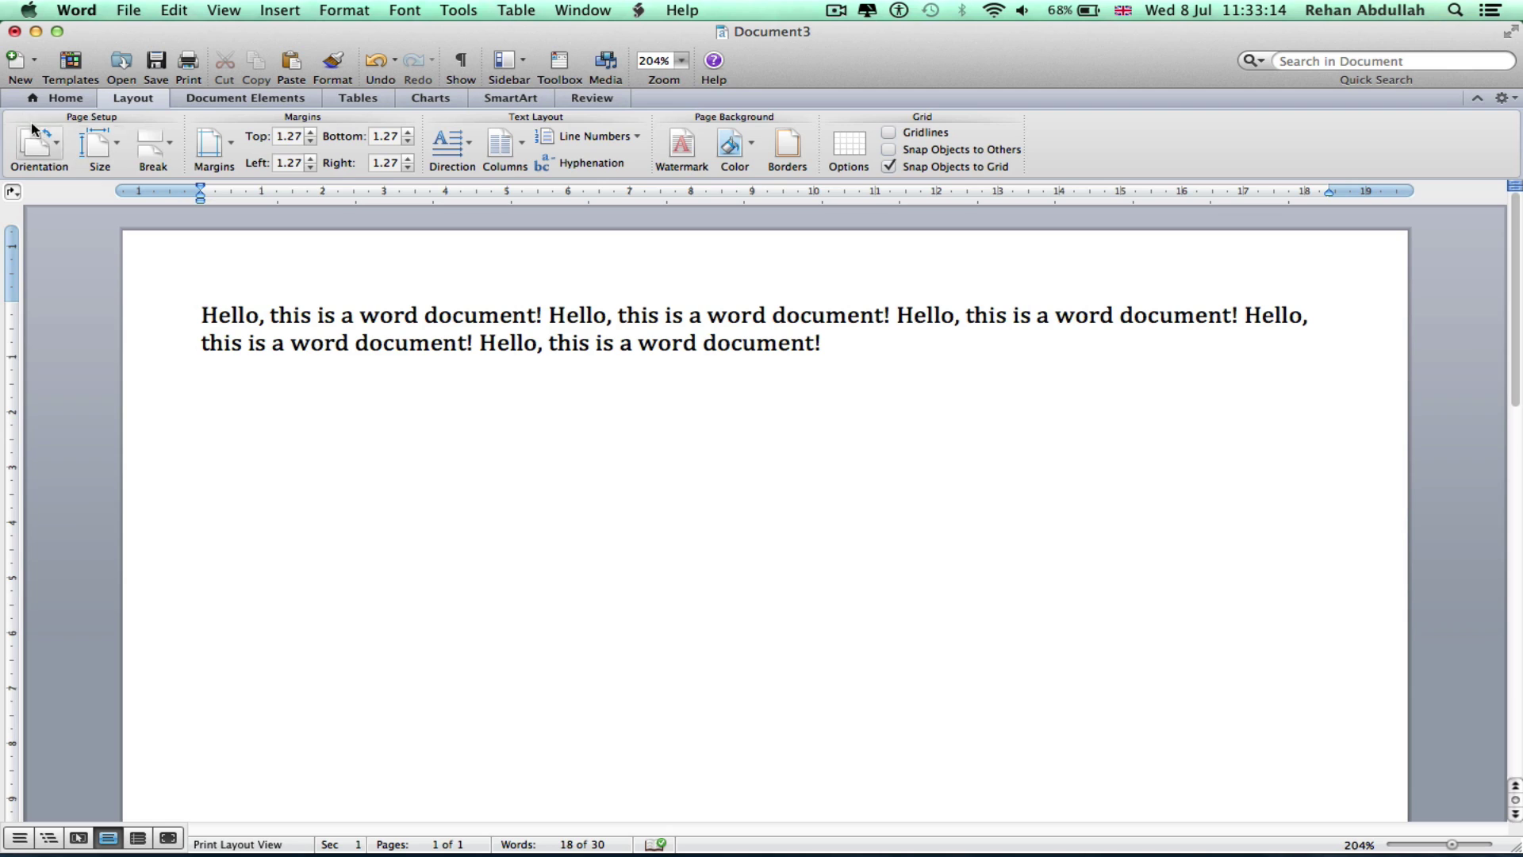
pyautogui.click(82, 93)
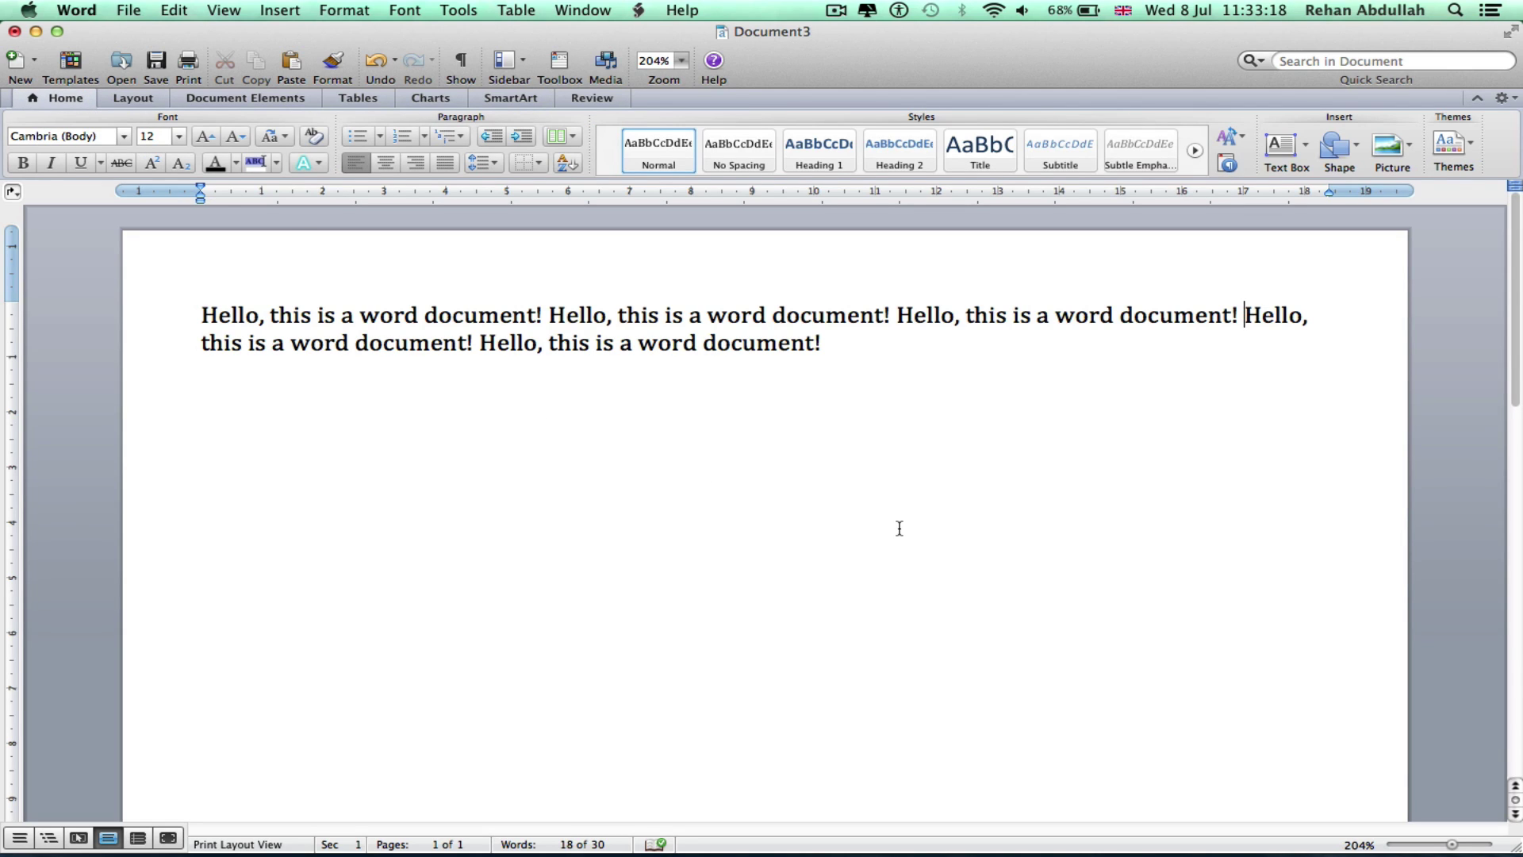
# Create a new 'Word' folder on the Desktop as the save location
pyautogui.press('super+s')
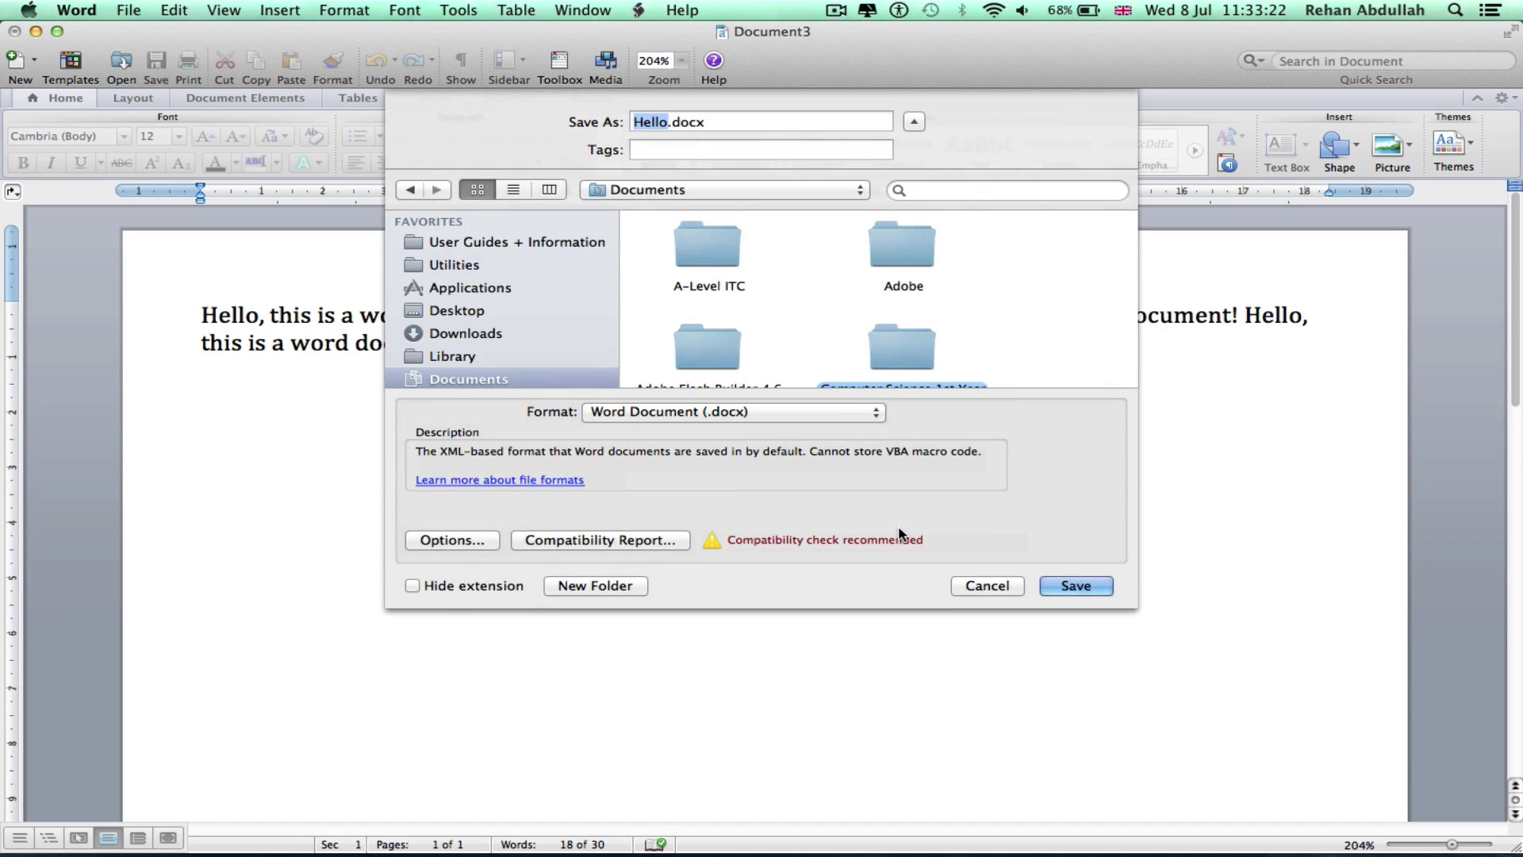
pyautogui.click(464, 311)
pyautogui.moveTo(1129, 608); pyautogui.dragTo(1352, 755)
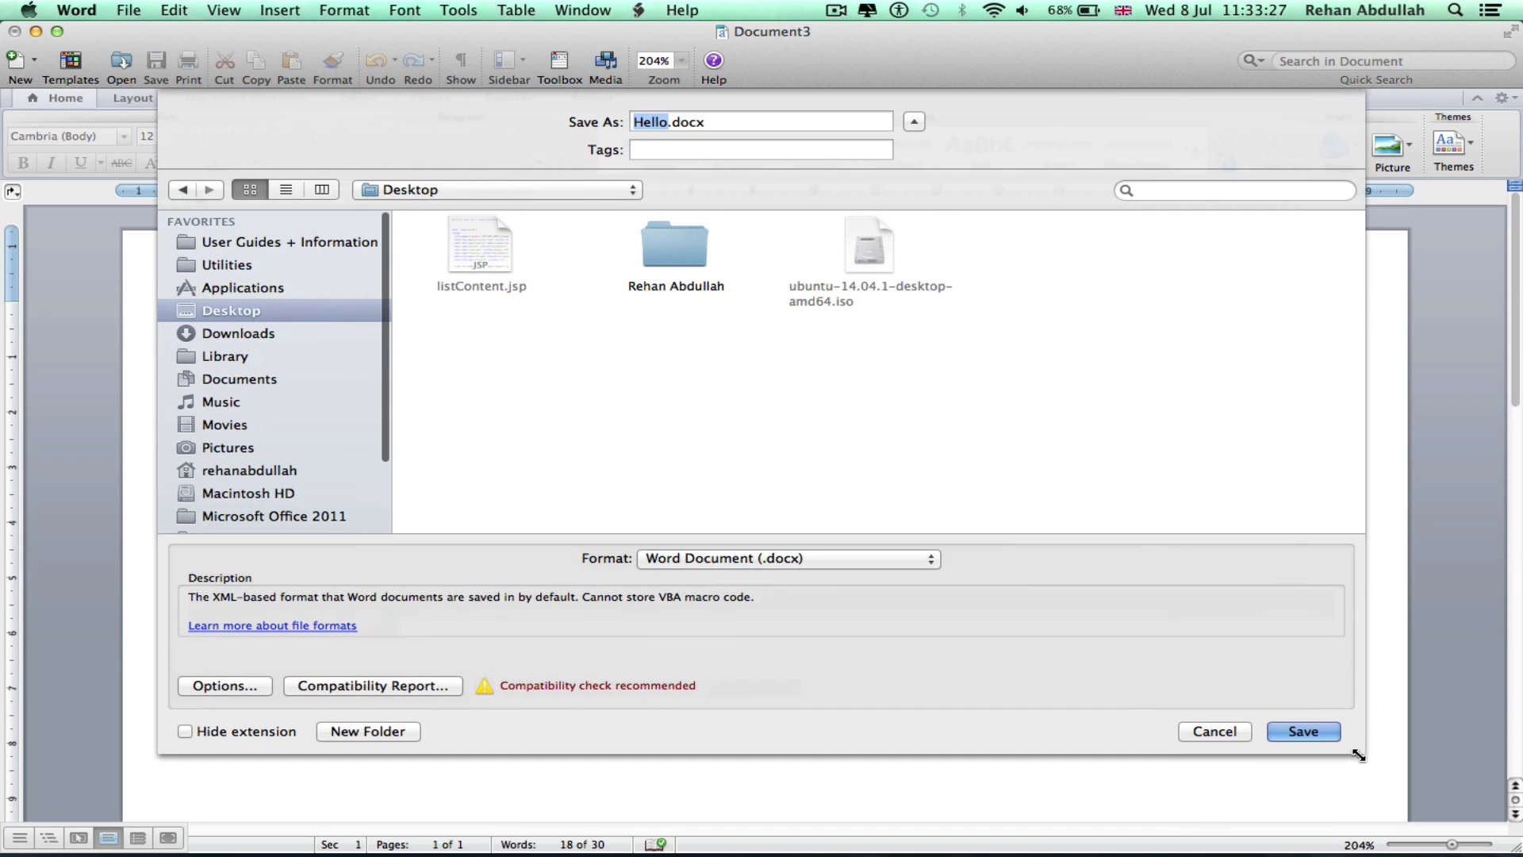
pyautogui.click(386, 728)
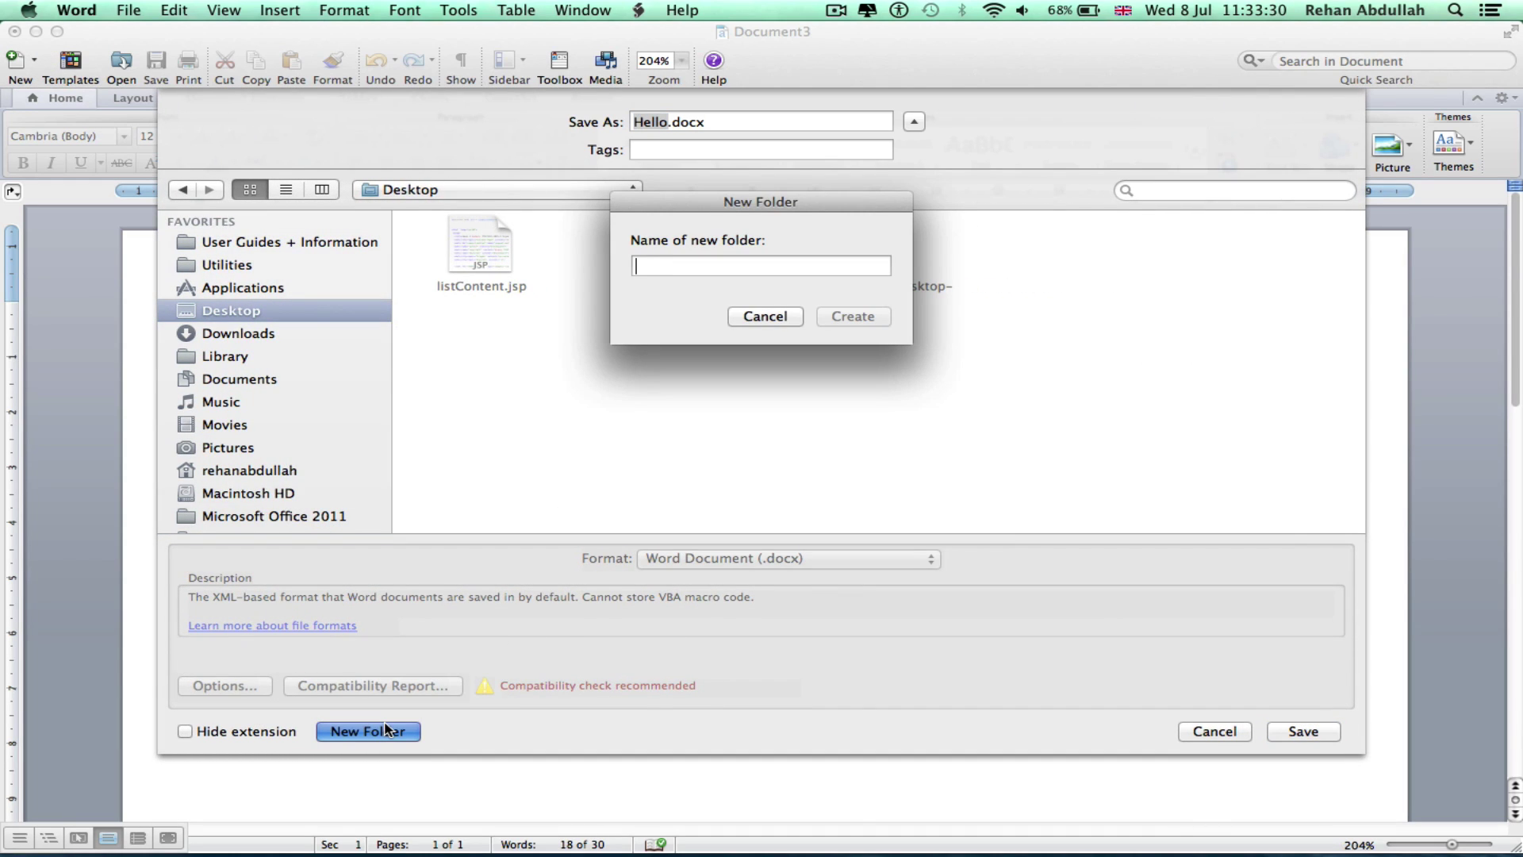
pyautogui.write('Word')
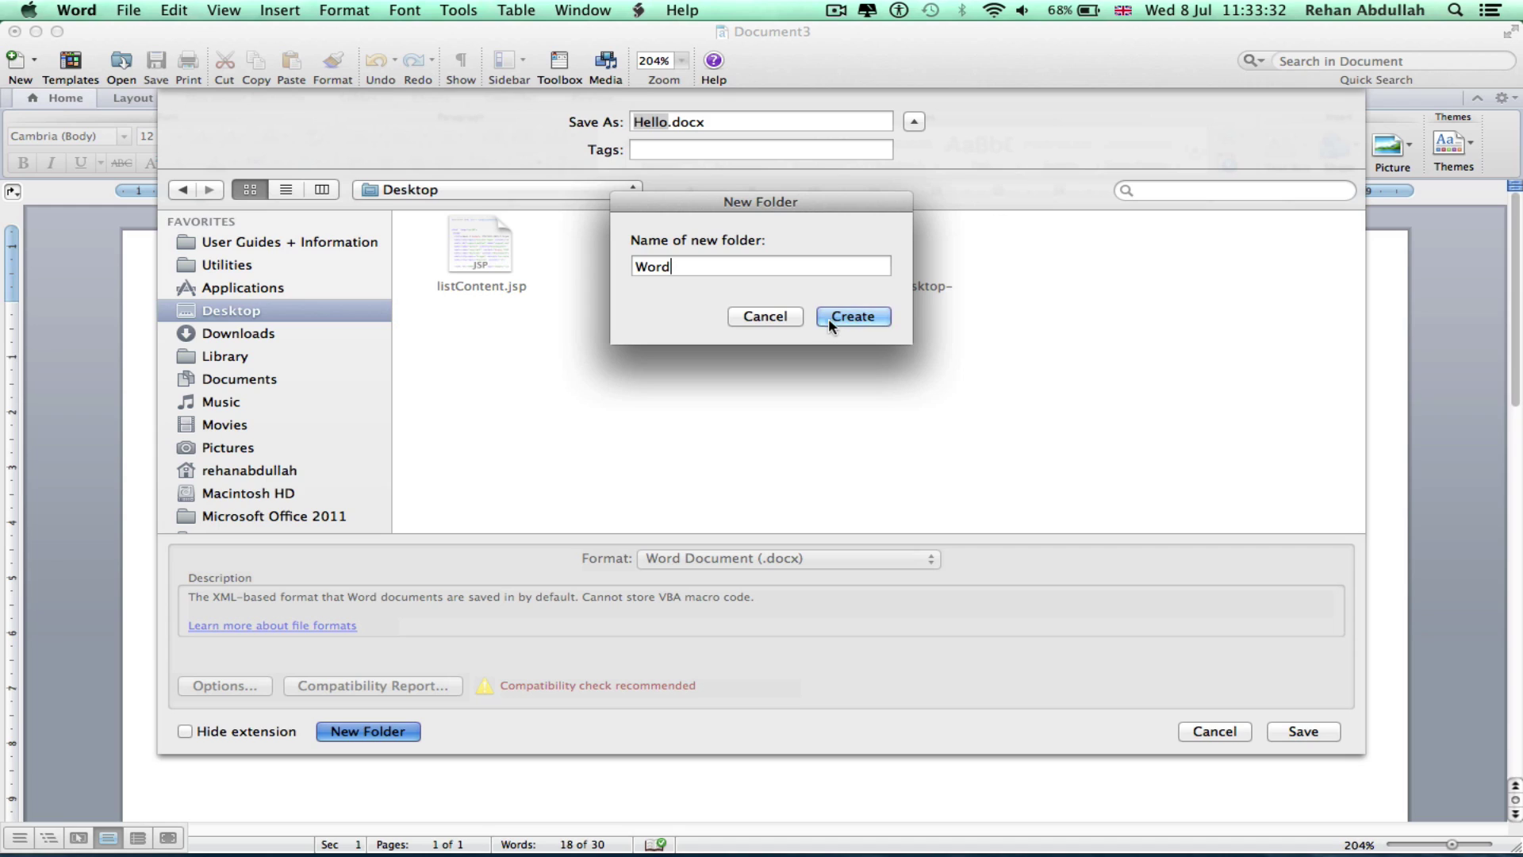
pyautogui.click(828, 317)
# Name the file 'Trial' and save it as Trial.docx
pyautogui.tripleClick(656, 123)
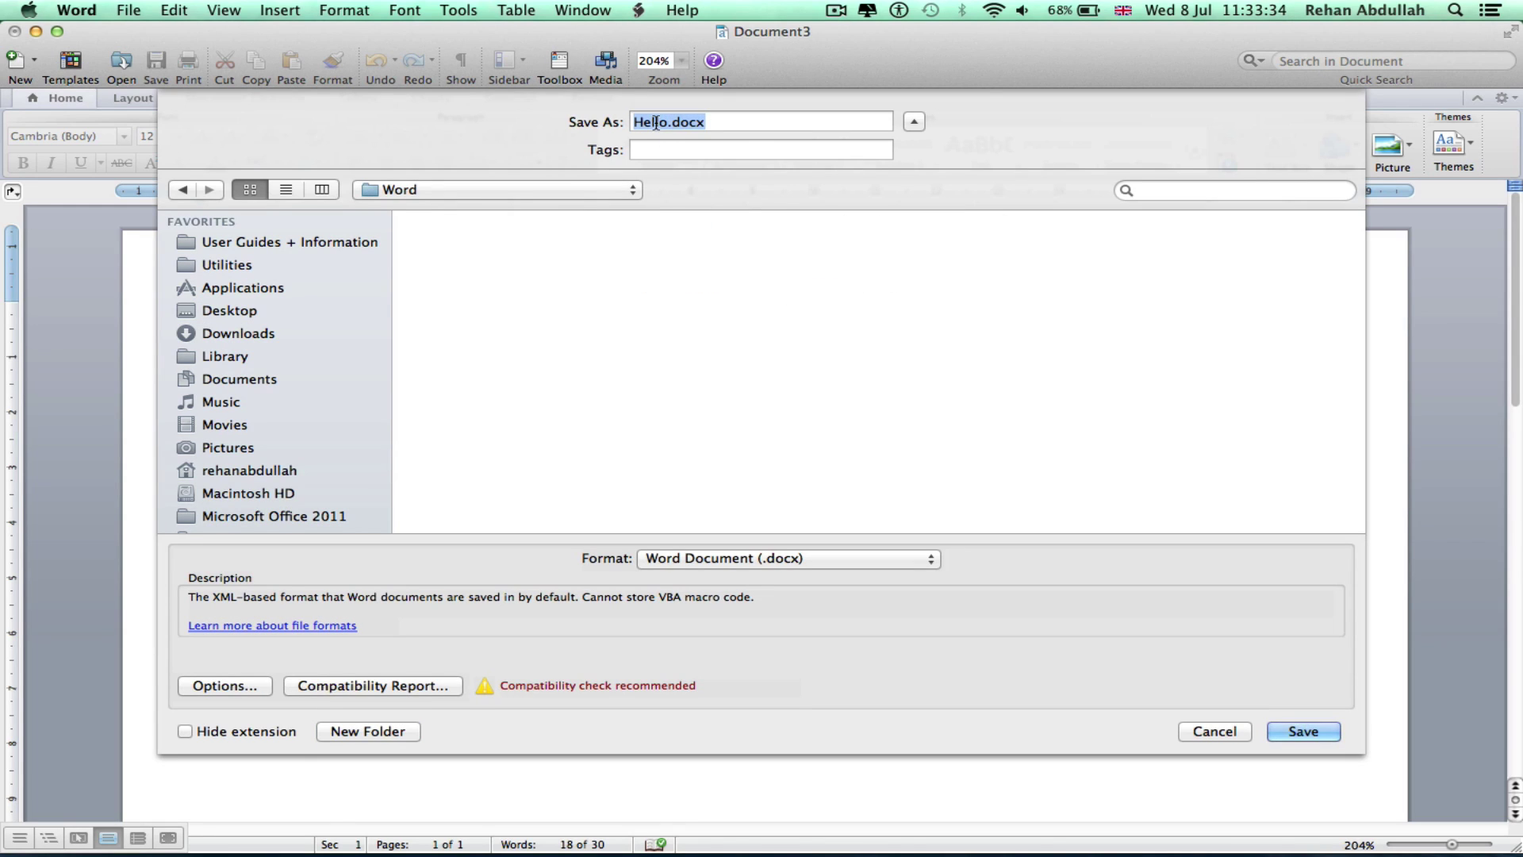
pyautogui.click(755, 146)
pyautogui.doubleClick(656, 123)
pyautogui.write('Trial')
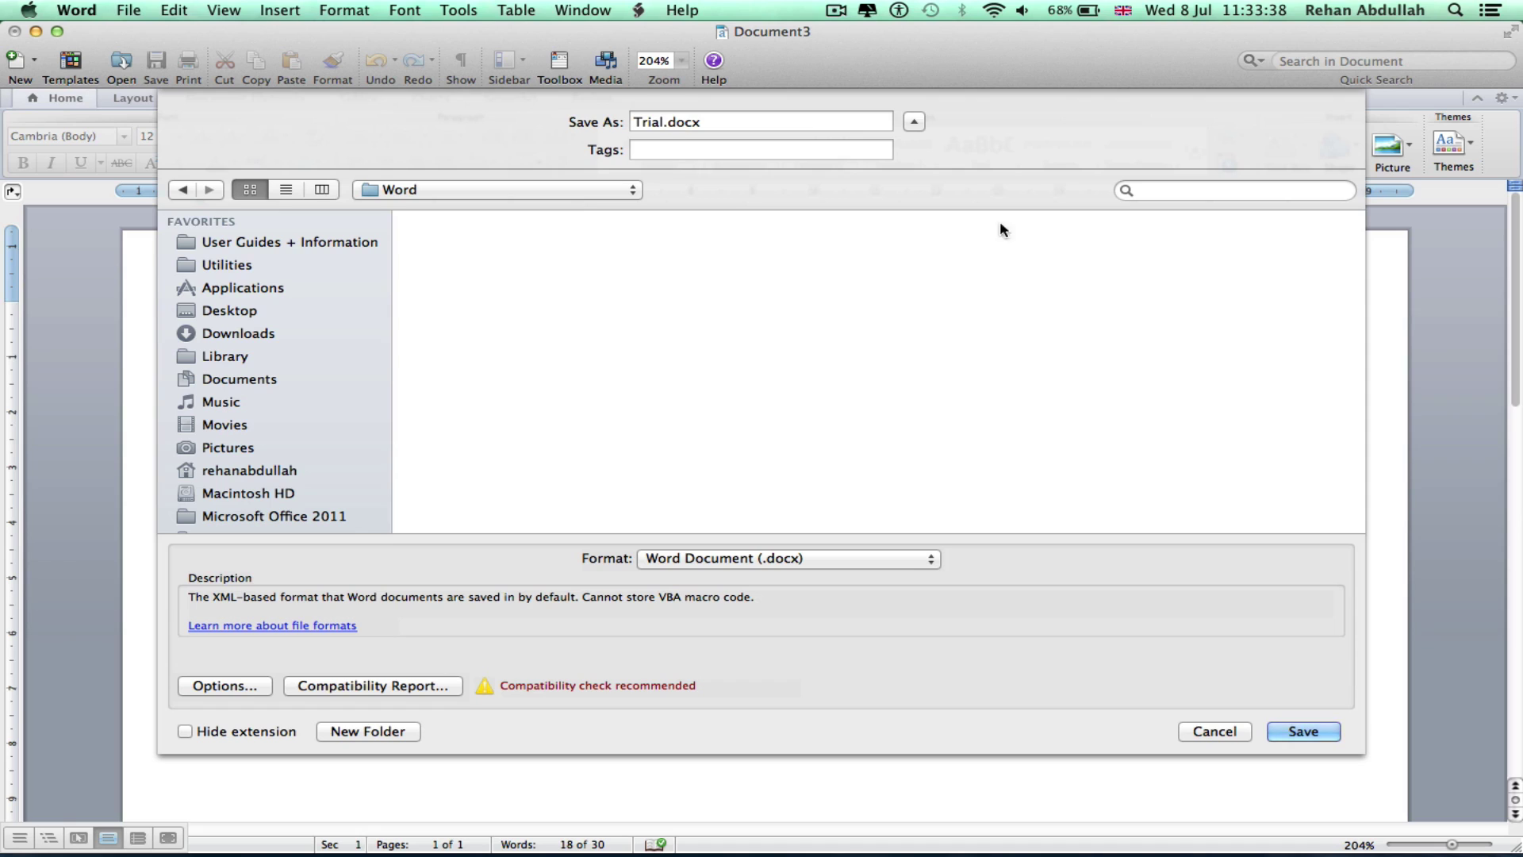
pyautogui.click(780, 148)
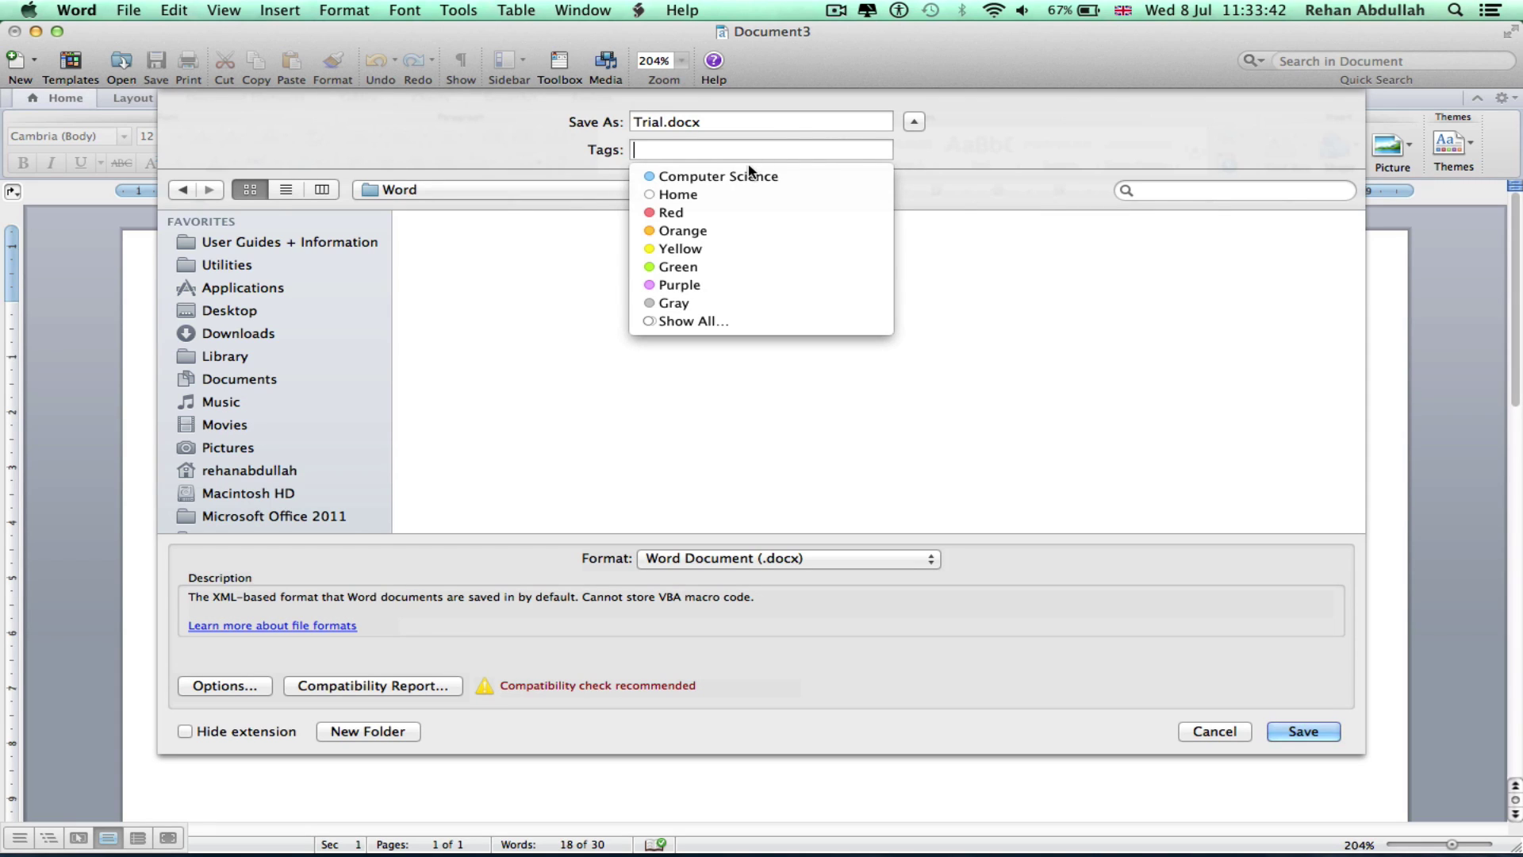
pyautogui.click(970, 197)
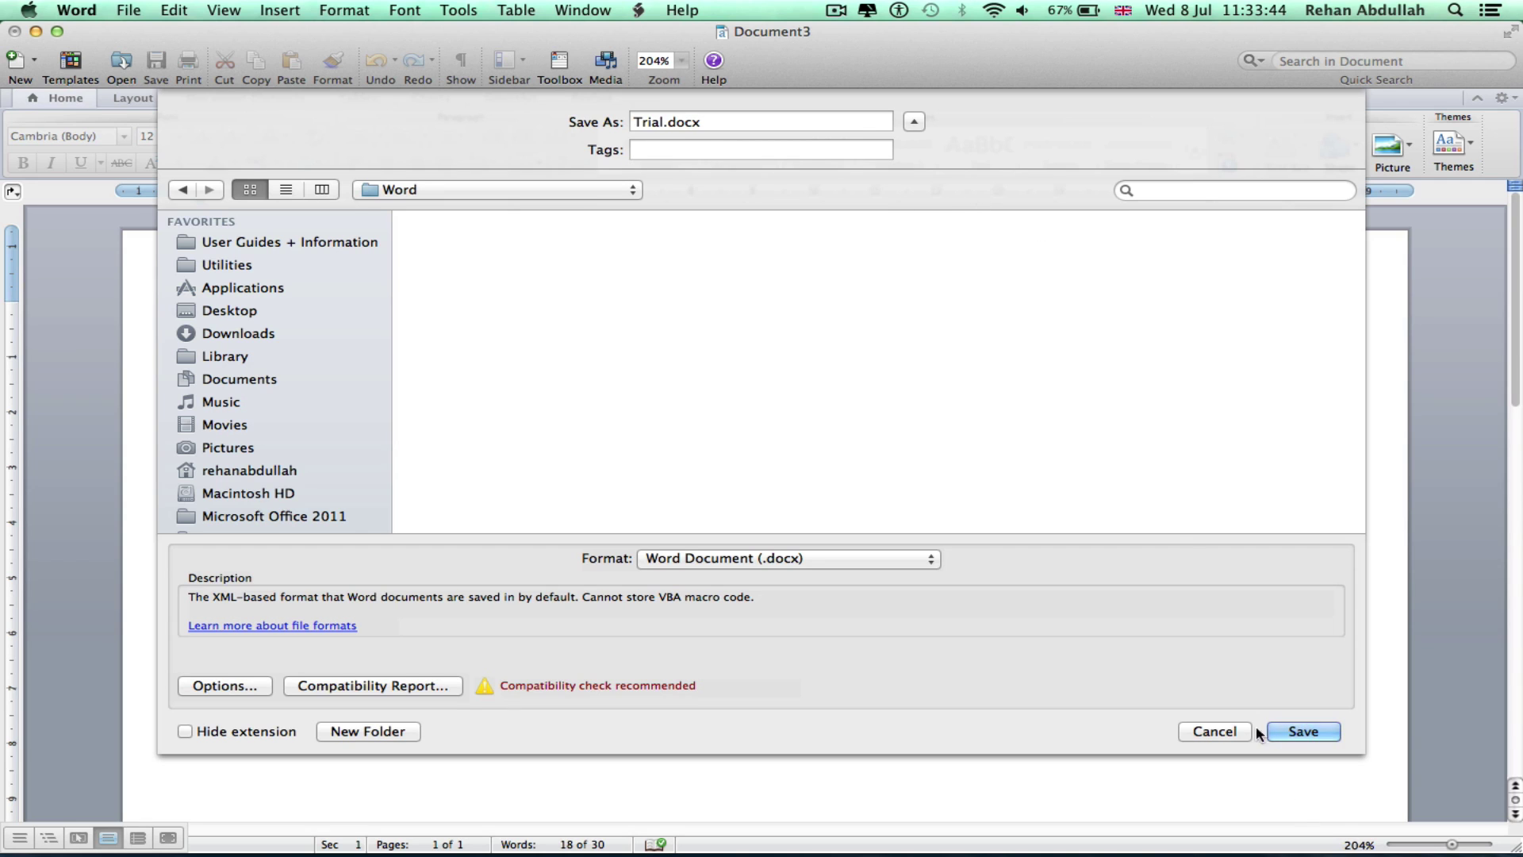
pyautogui.click(1297, 731)
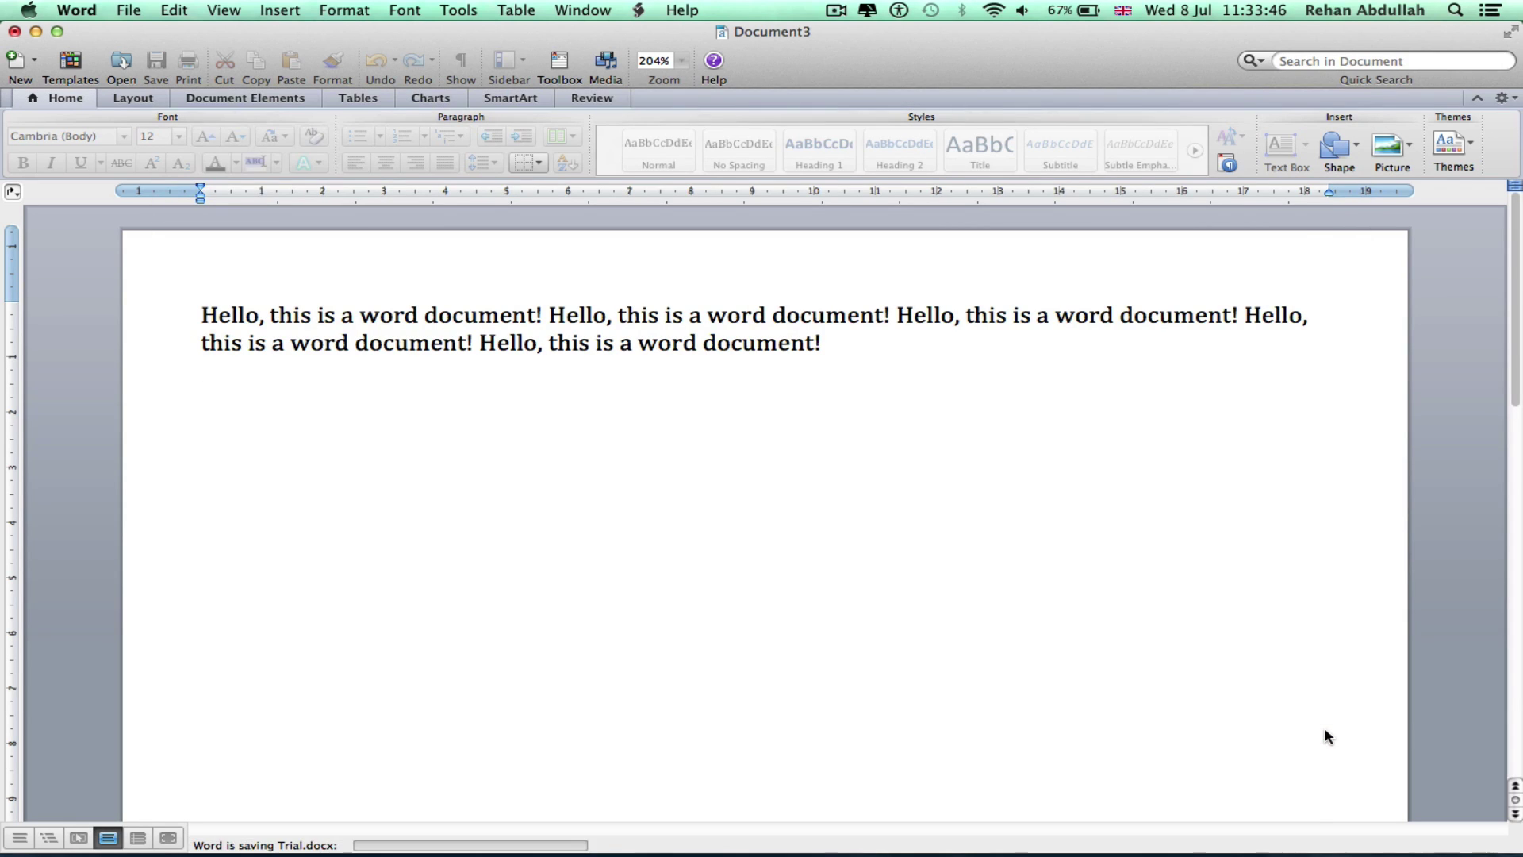
# Open the desktop Word folder to confirm Trial.docx (28 KB), then close it
pyautogui.hotkey('ctrl', 'Right')
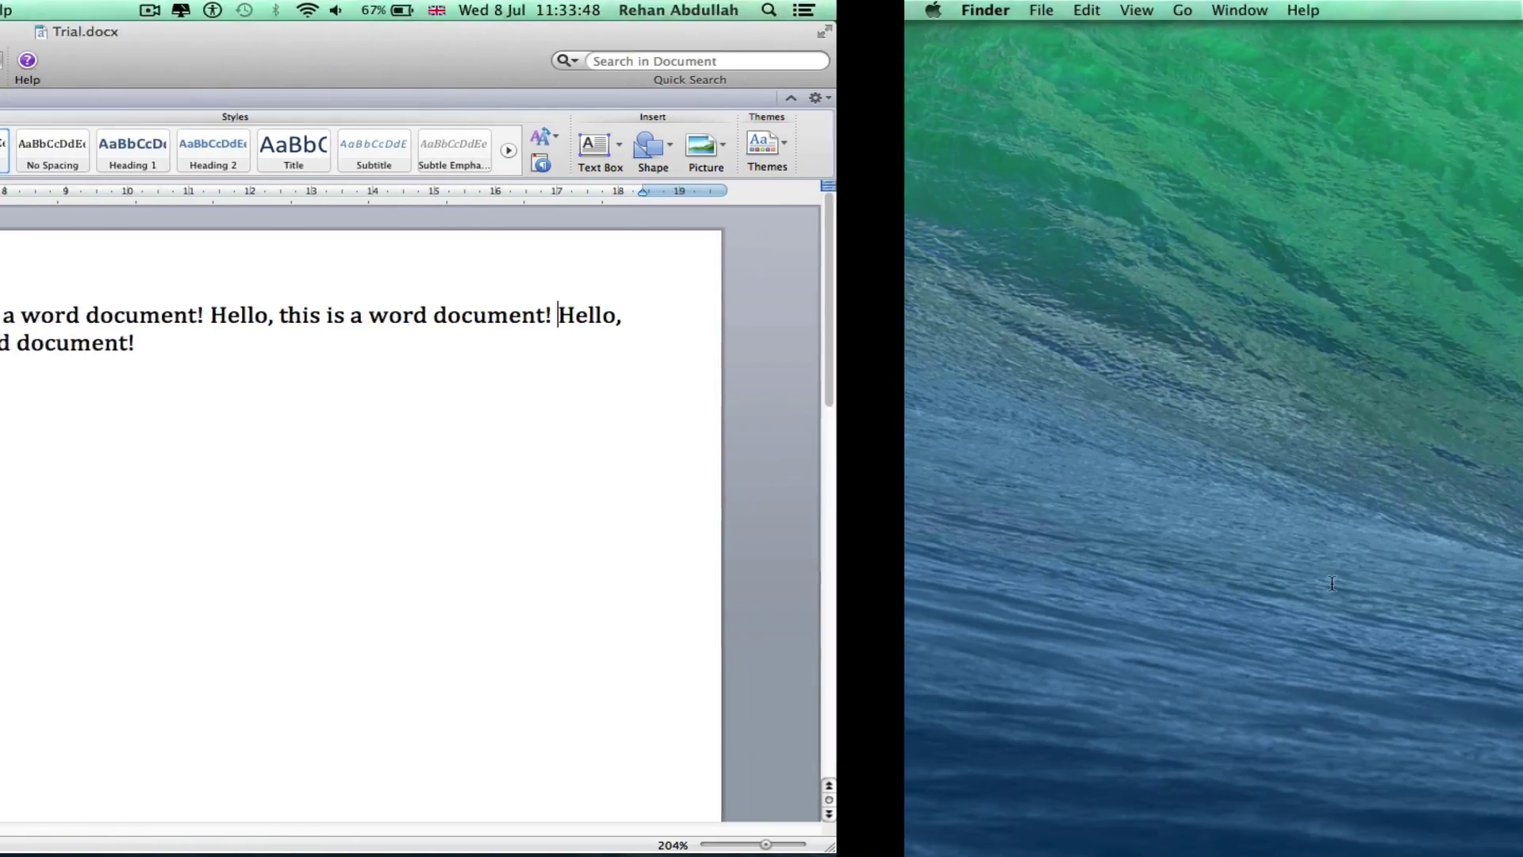
pyautogui.click(1250, 119)
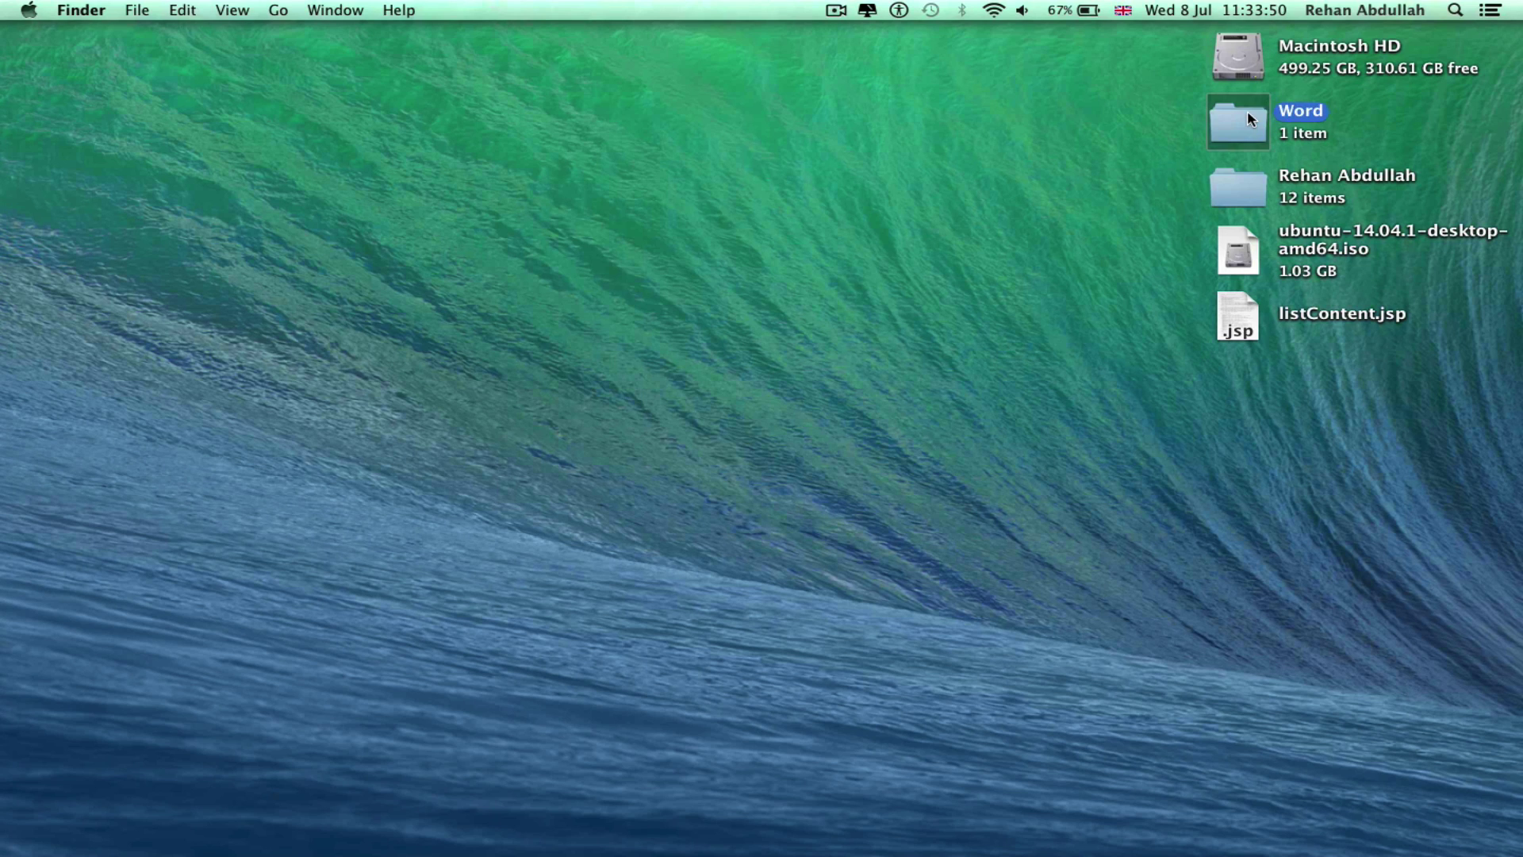
pyautogui.press('super+o')
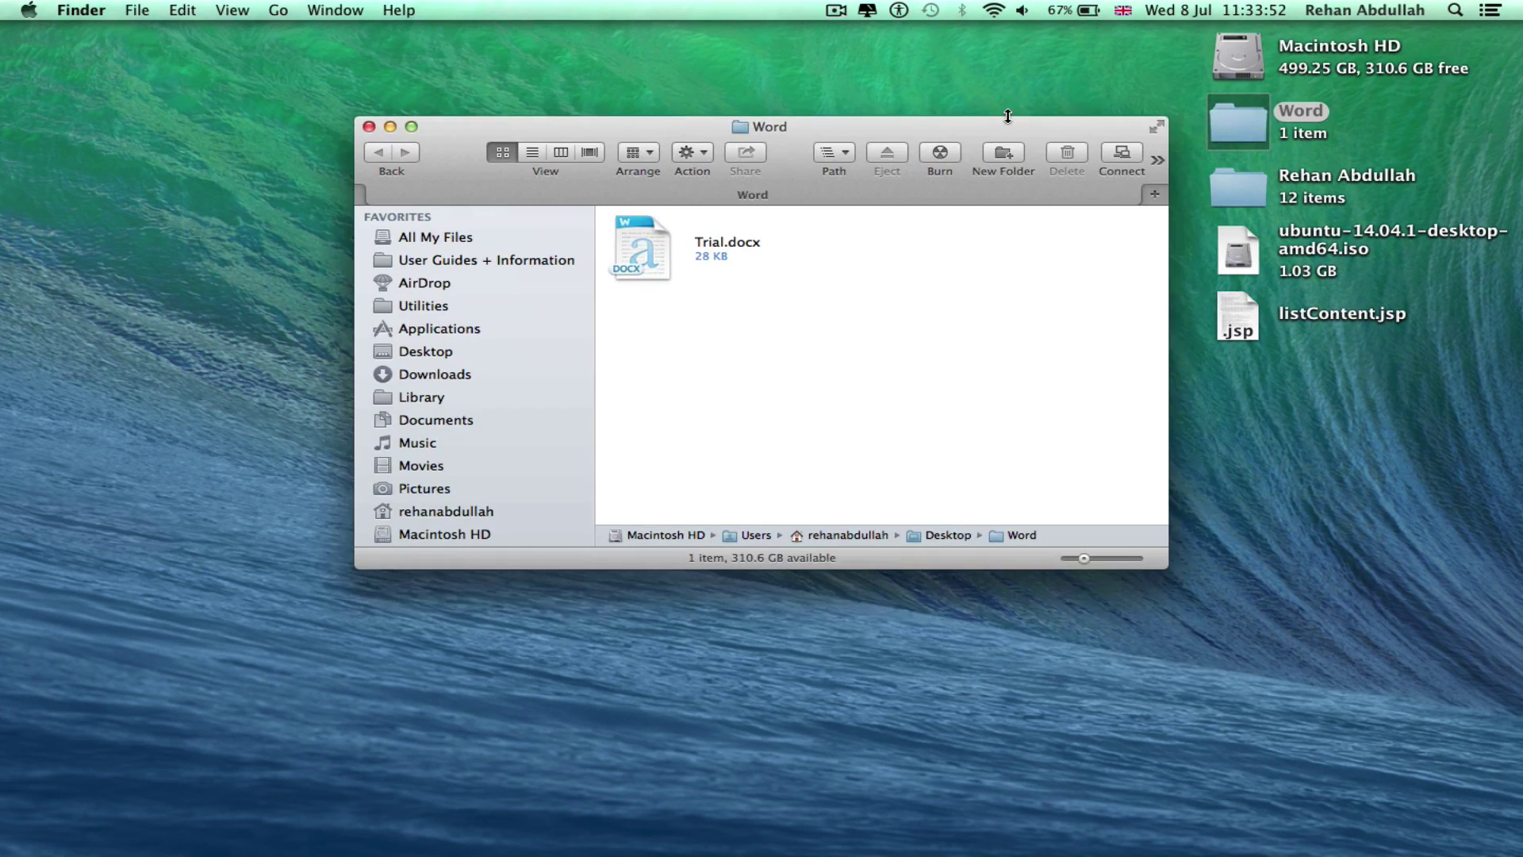
pyautogui.moveTo(793, 131); pyautogui.dragTo(798, 6)
pyautogui.click(56, 31)
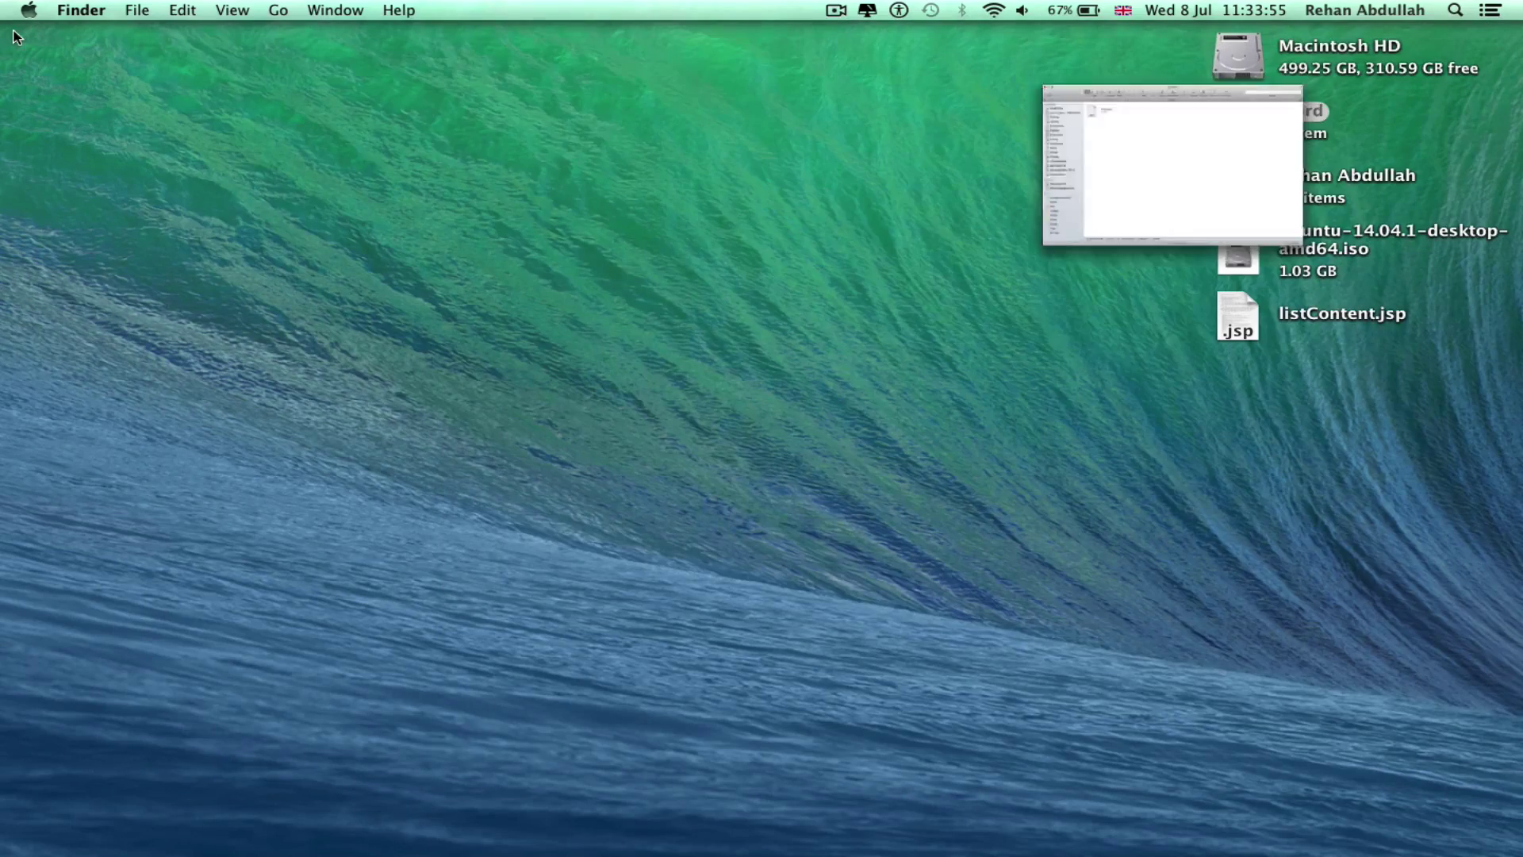
pyautogui.click(14, 31)
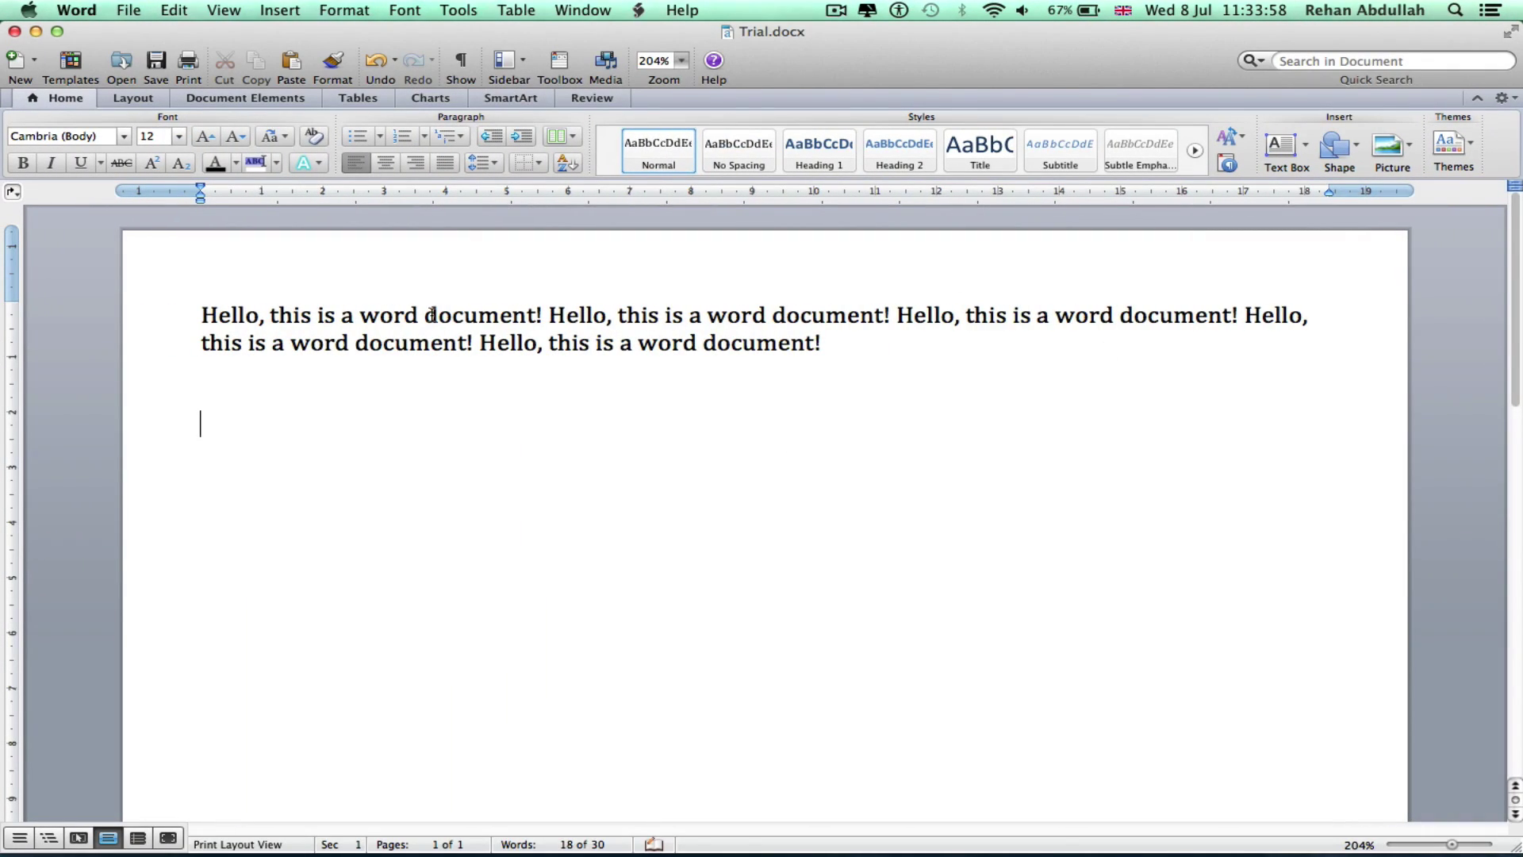
pyautogui.press('super+q')
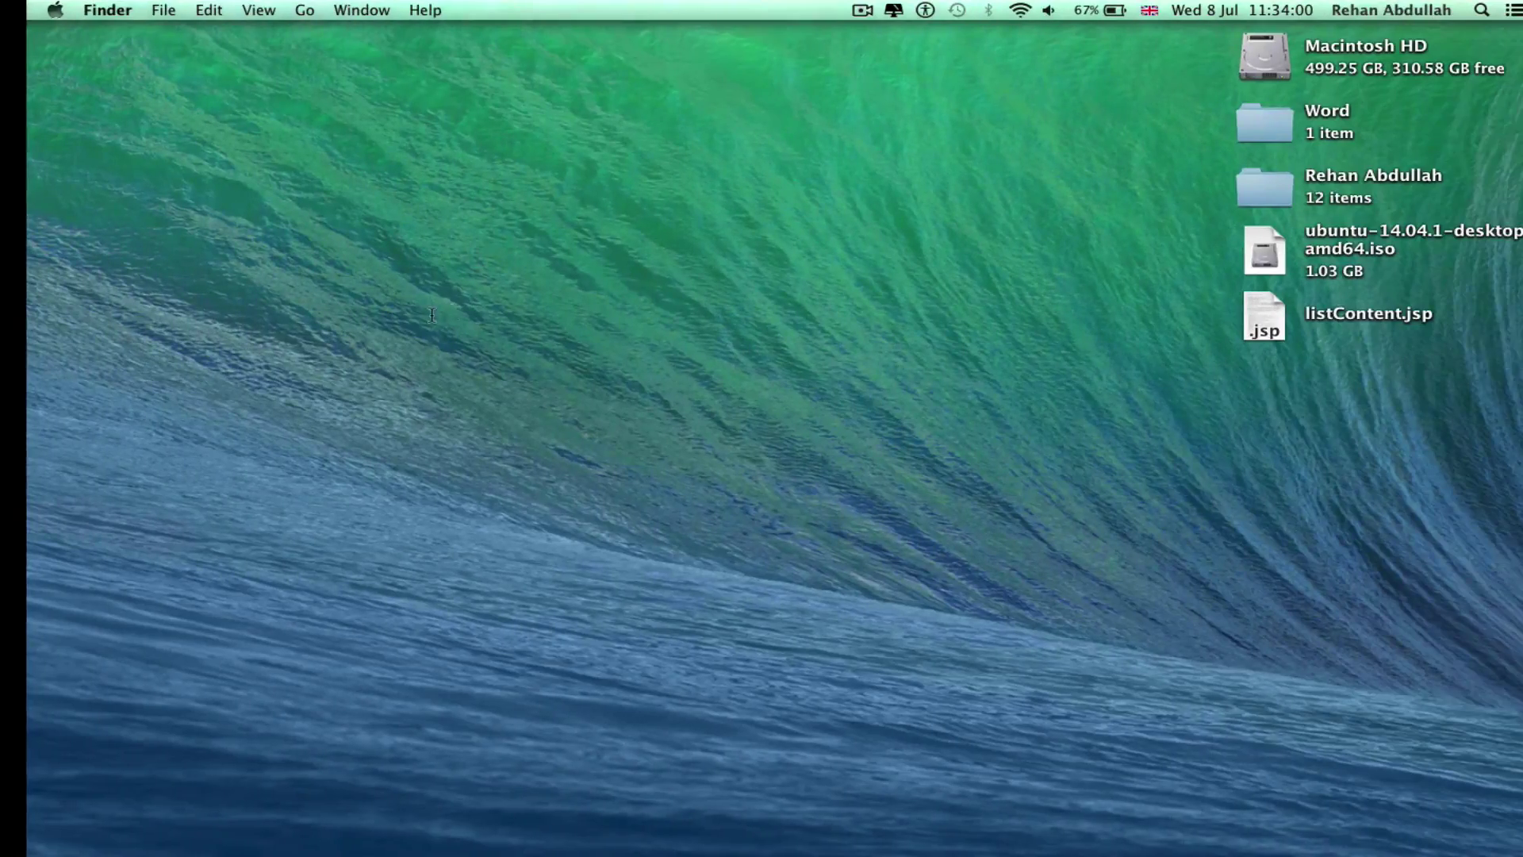
# Search Google for 'sky' in Firefox and open the full-size Wikimedia sky image
pyautogui.click(231, 842)
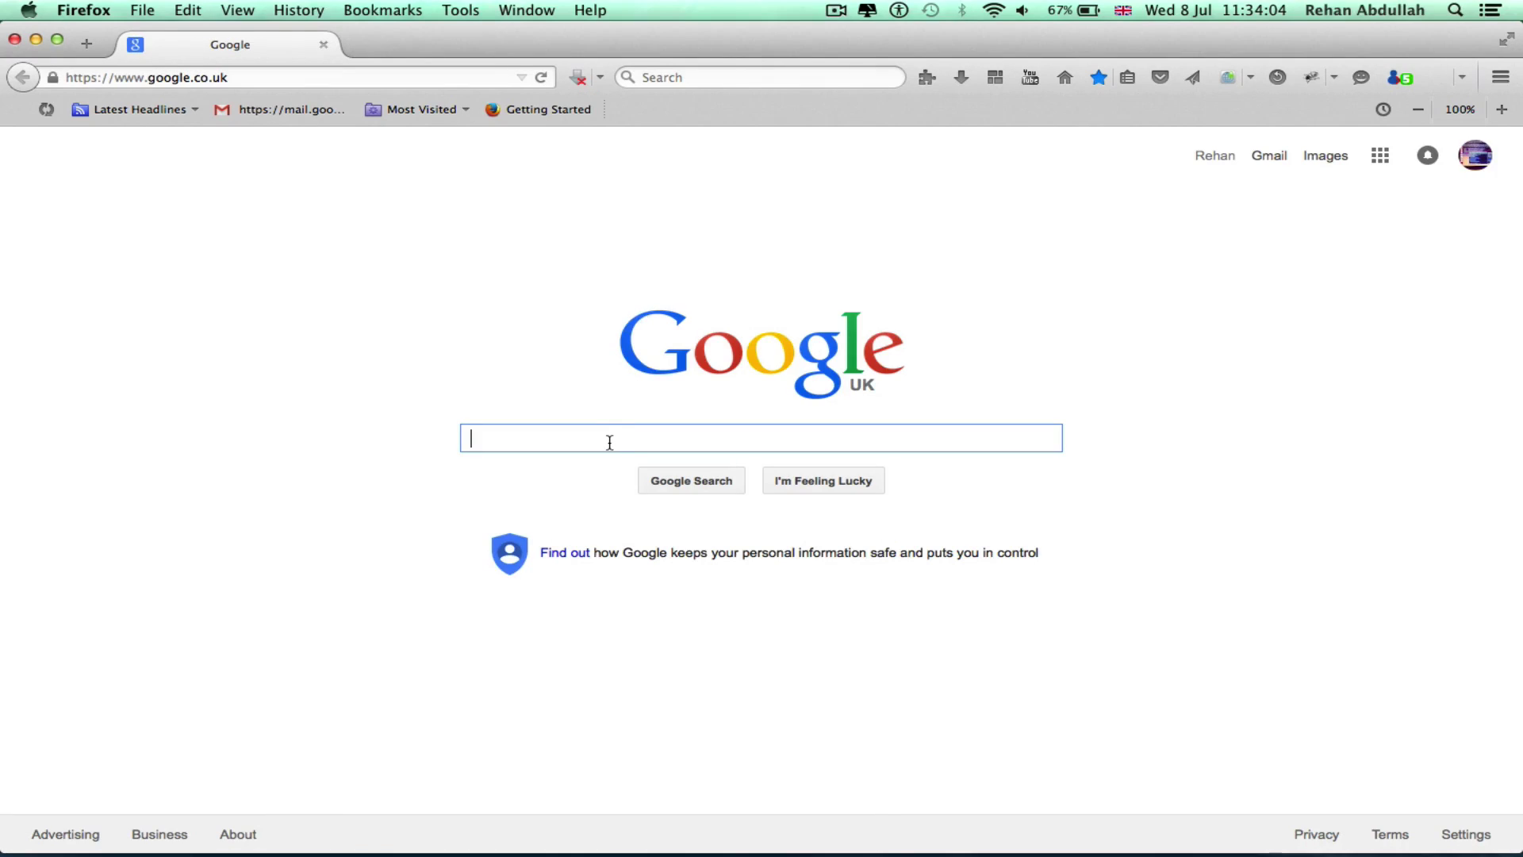
pyautogui.write('sky')
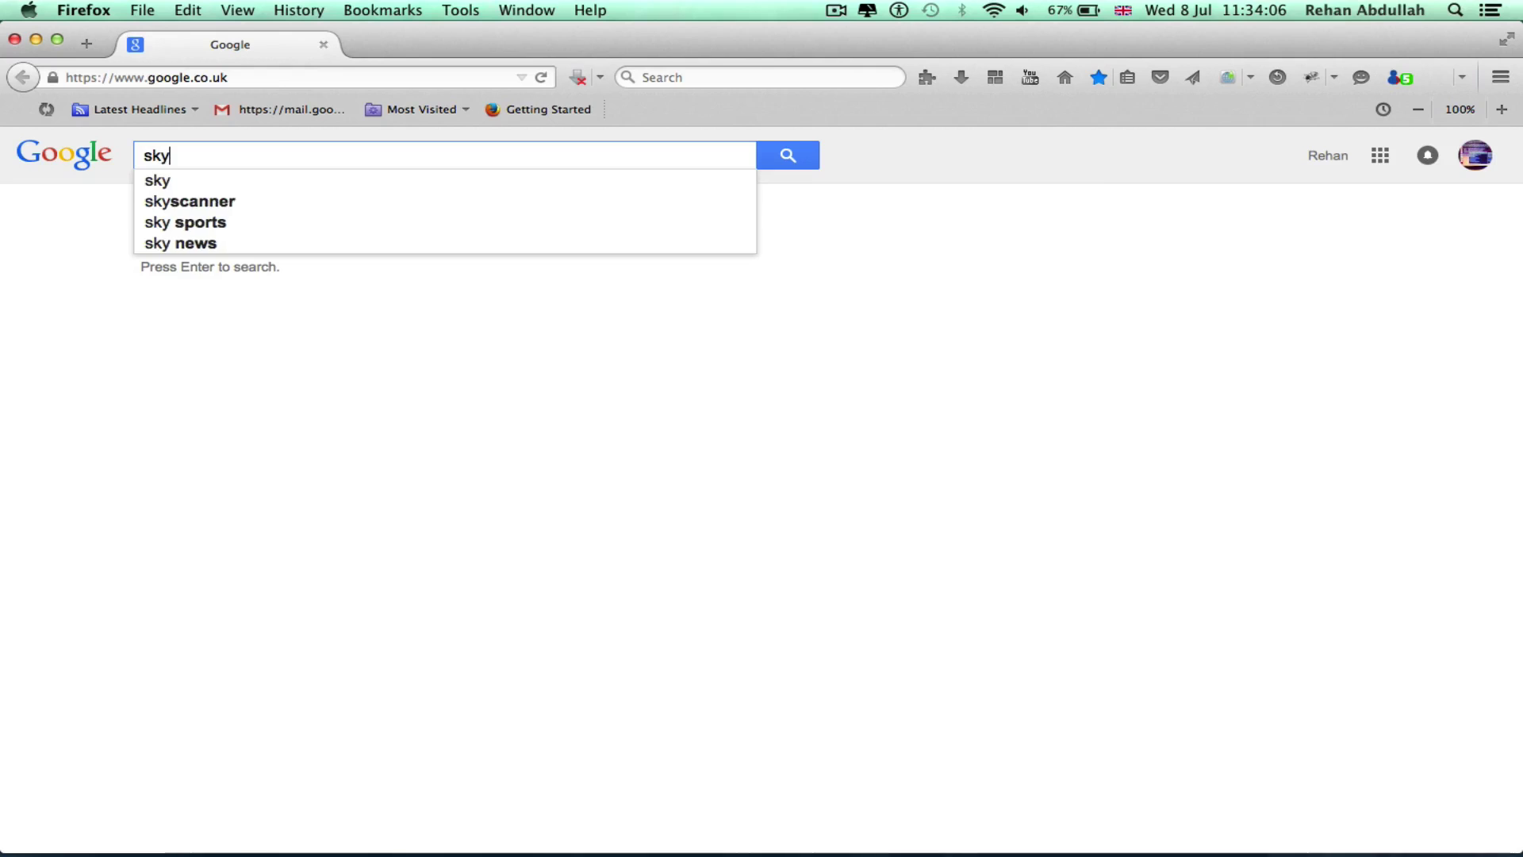
pyautogui.press('Return')
pyautogui.click(219, 205)
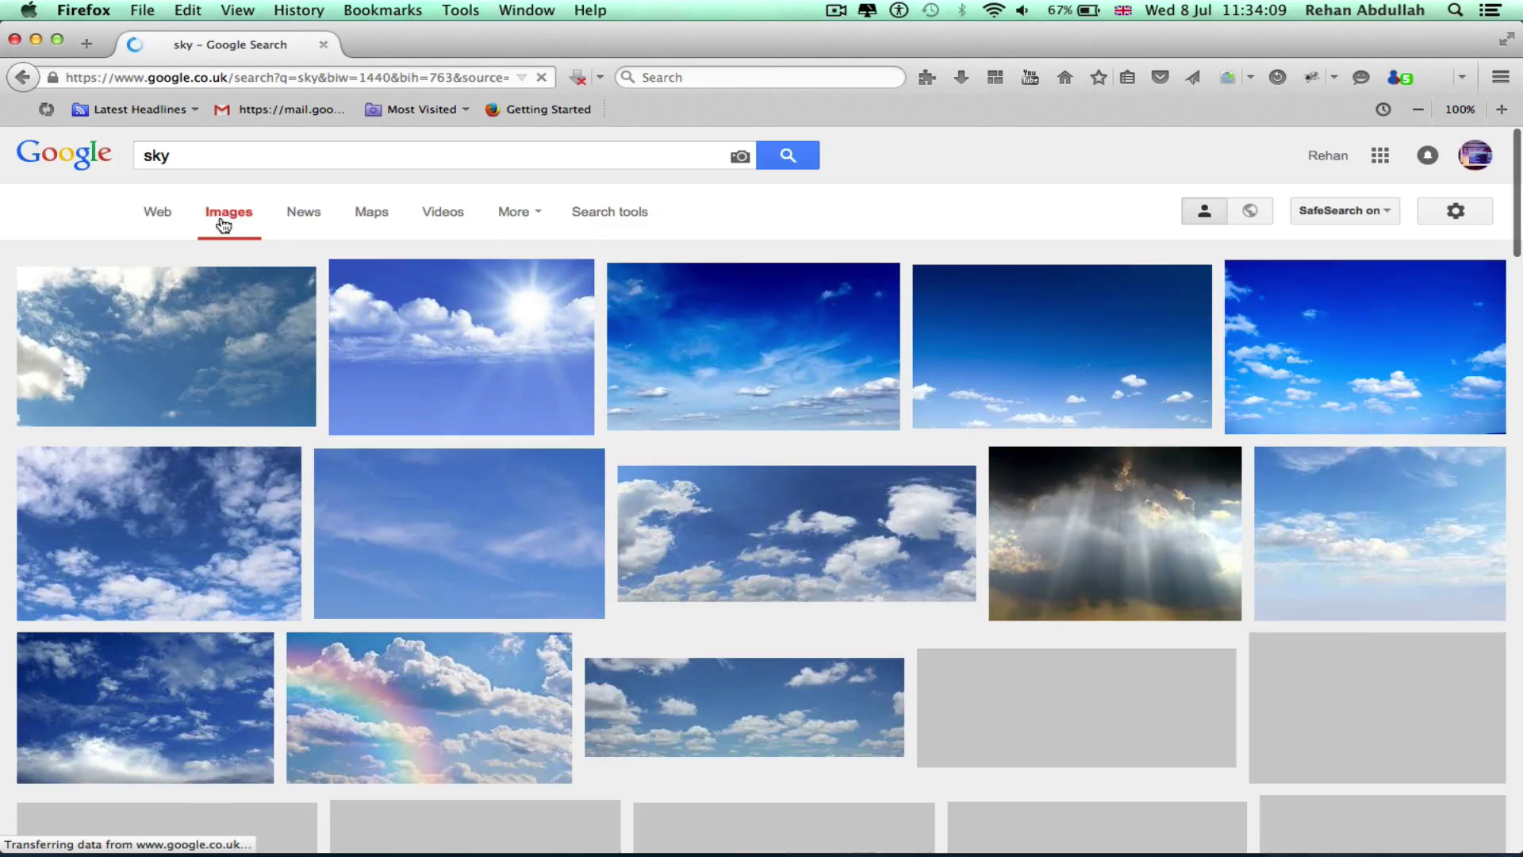
pyautogui.click(219, 390)
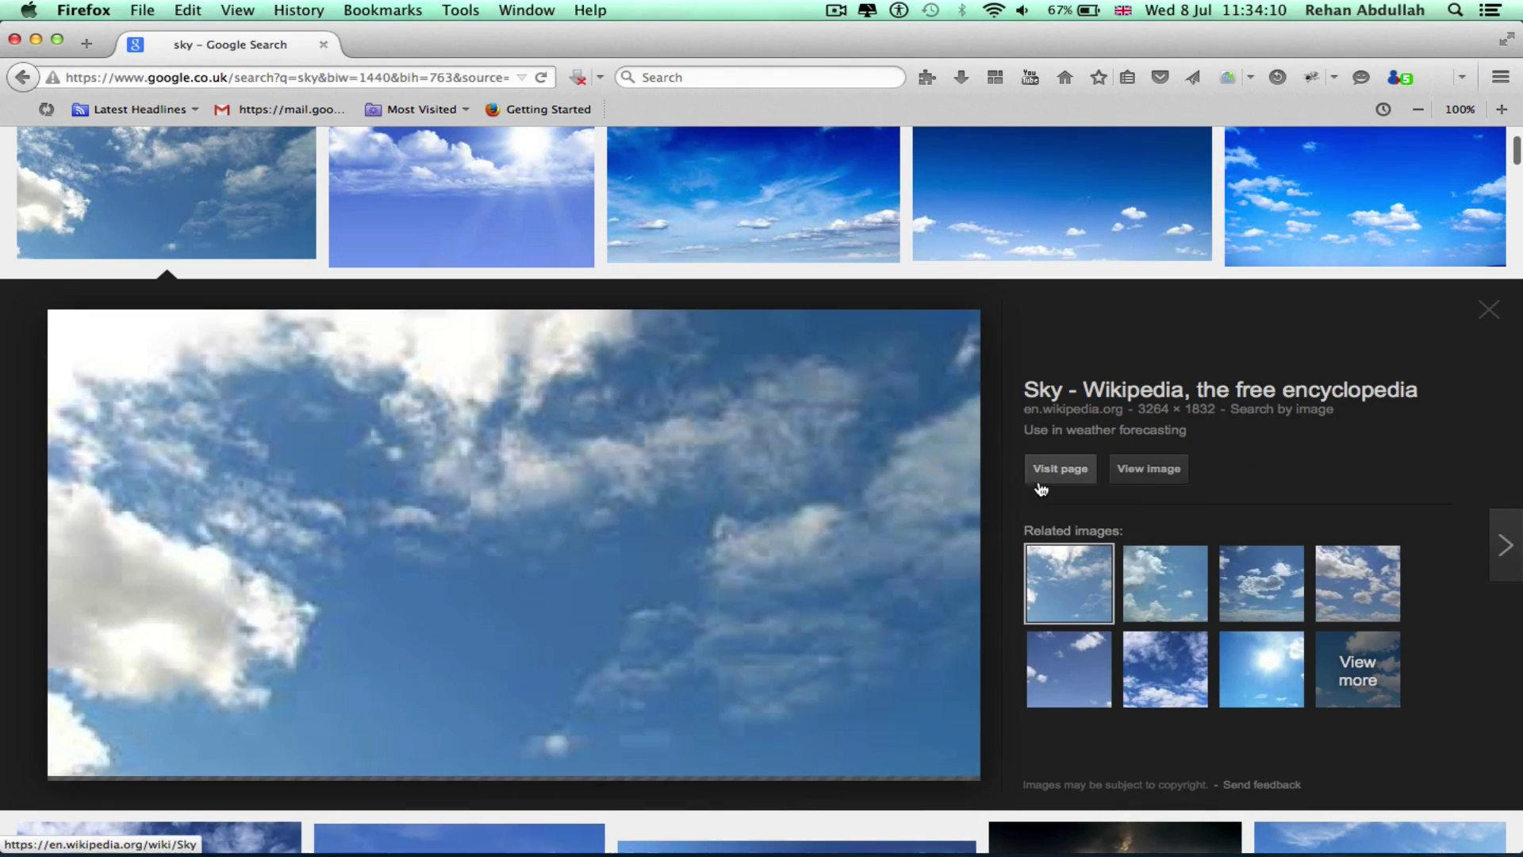
pyautogui.click(1142, 476)
# Save the sky image to the Desktop as sky.jpg
pyautogui.rightClick(709, 374)
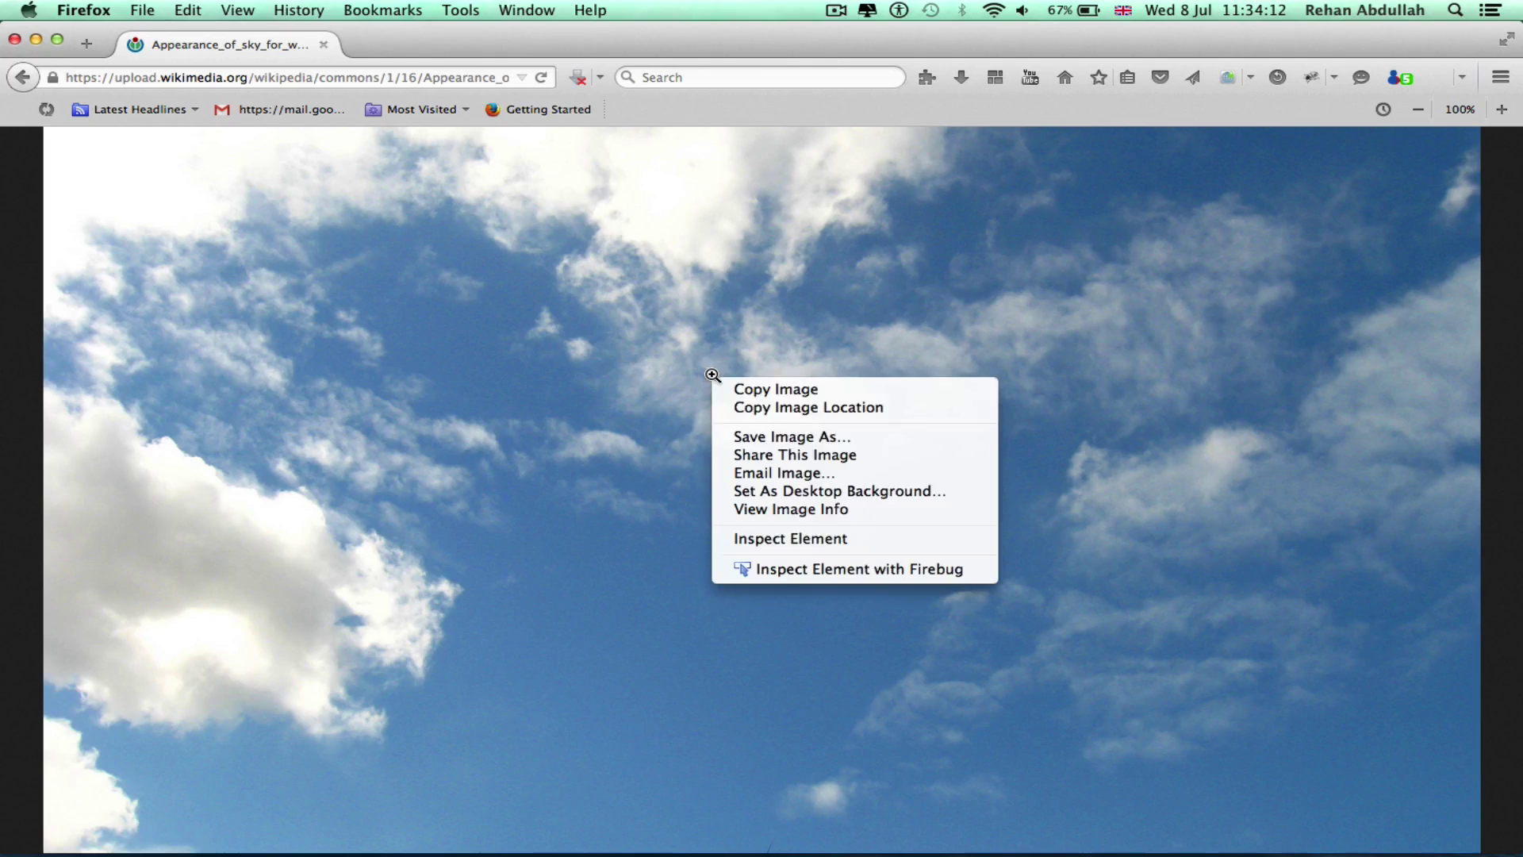
pyautogui.click(798, 437)
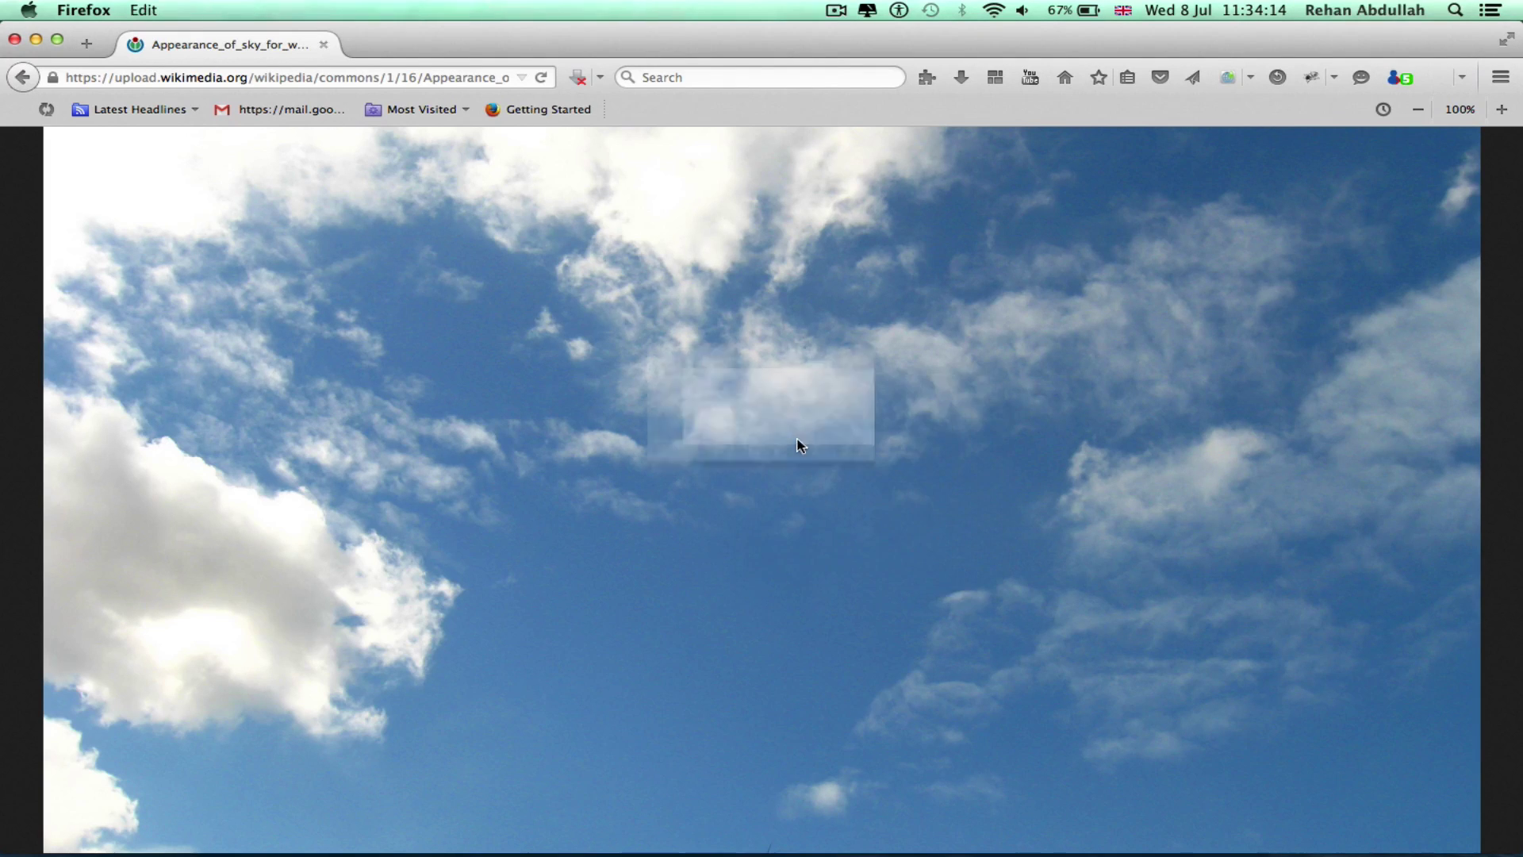
pyautogui.write('sk')
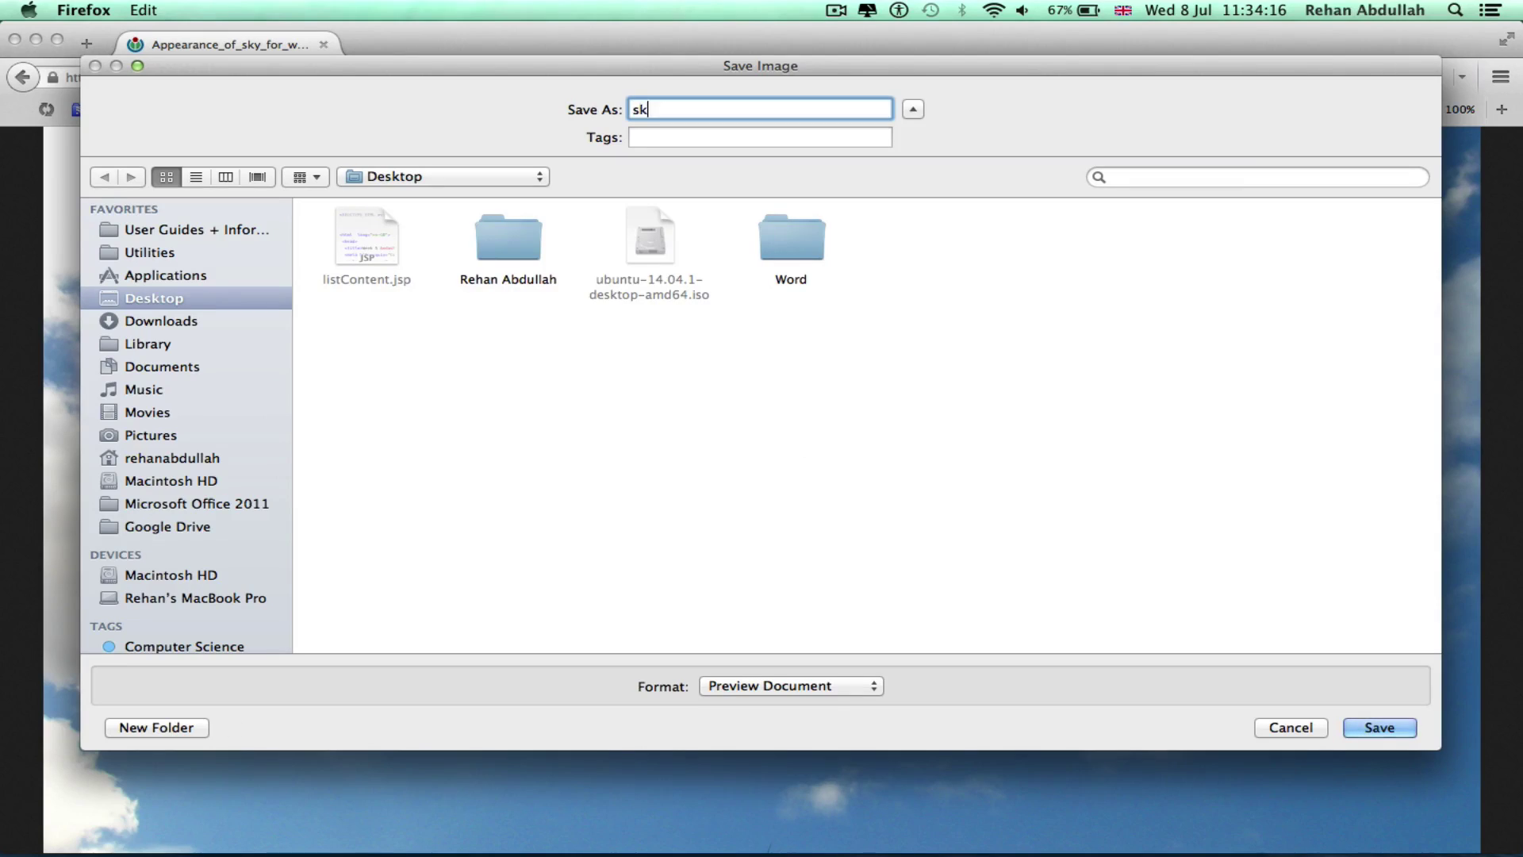
pyautogui.write('y.jpg')
pyautogui.click(1388, 728)
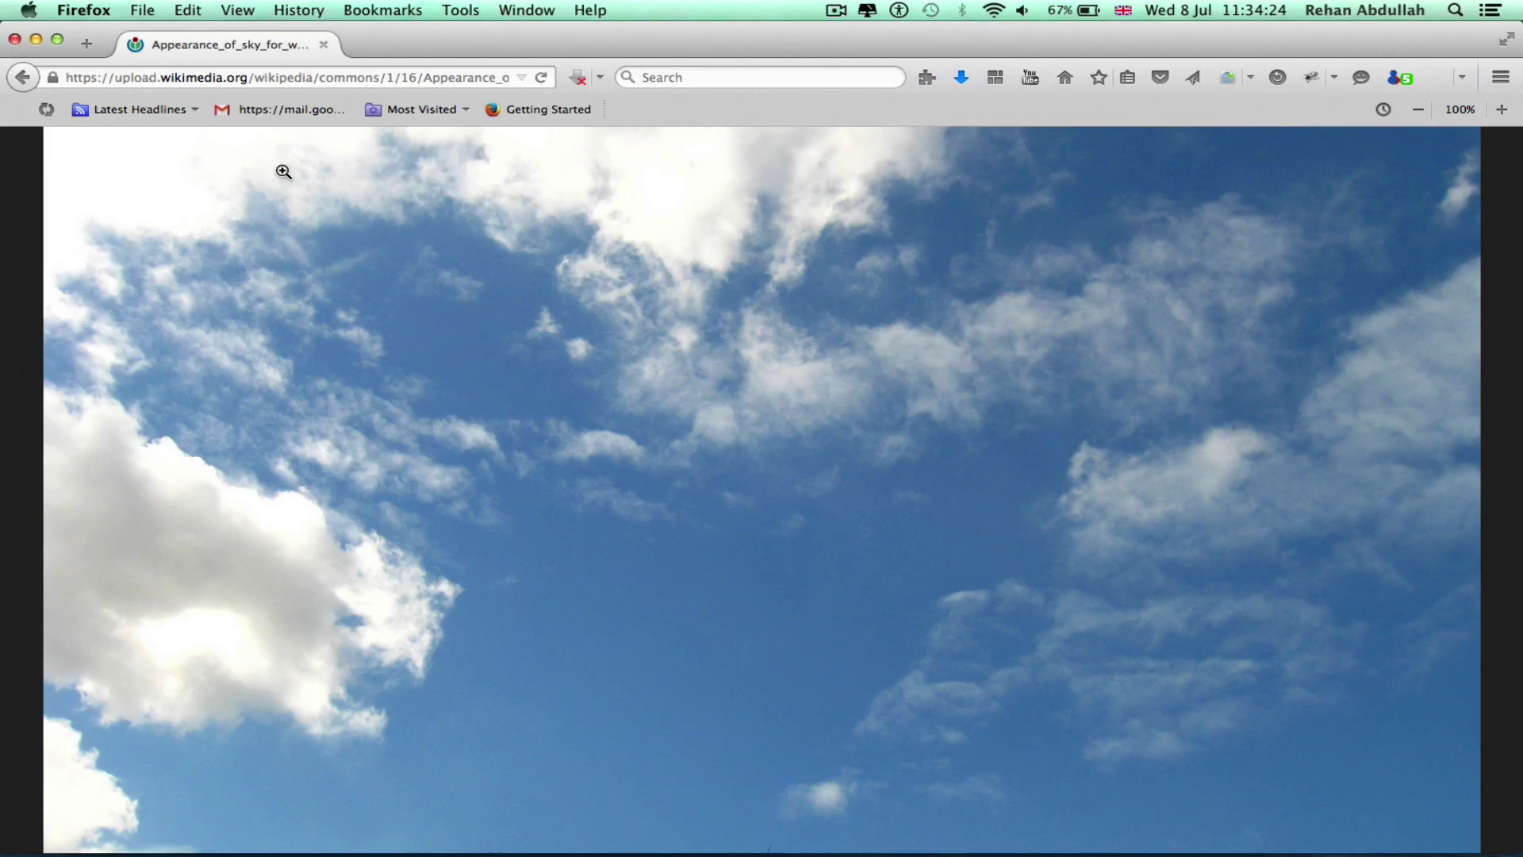
pyautogui.hotkey('ctrl', 'Right')
pyautogui.hotkey('ctrl', 'Left')
# Drag sky.jpg from the desktop into the Word document
pyautogui.click(14, 39)
pyautogui.hotkey('ctrl', 'Left')
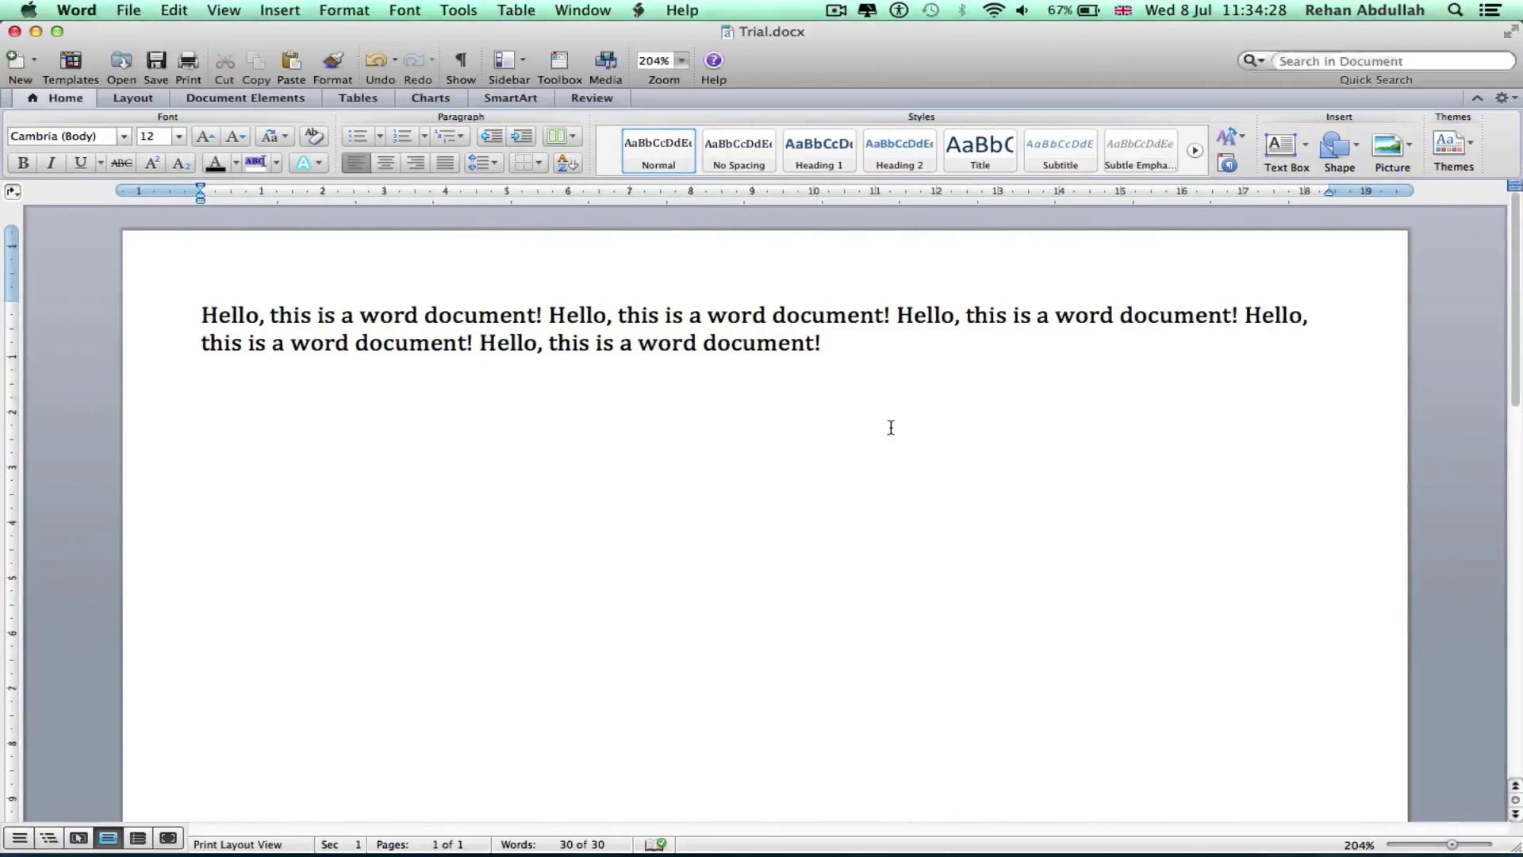
pyautogui.hotkey('ctrl', 'Right')
pyautogui.moveTo(1240, 116); pyautogui.dragTo(311, 465)
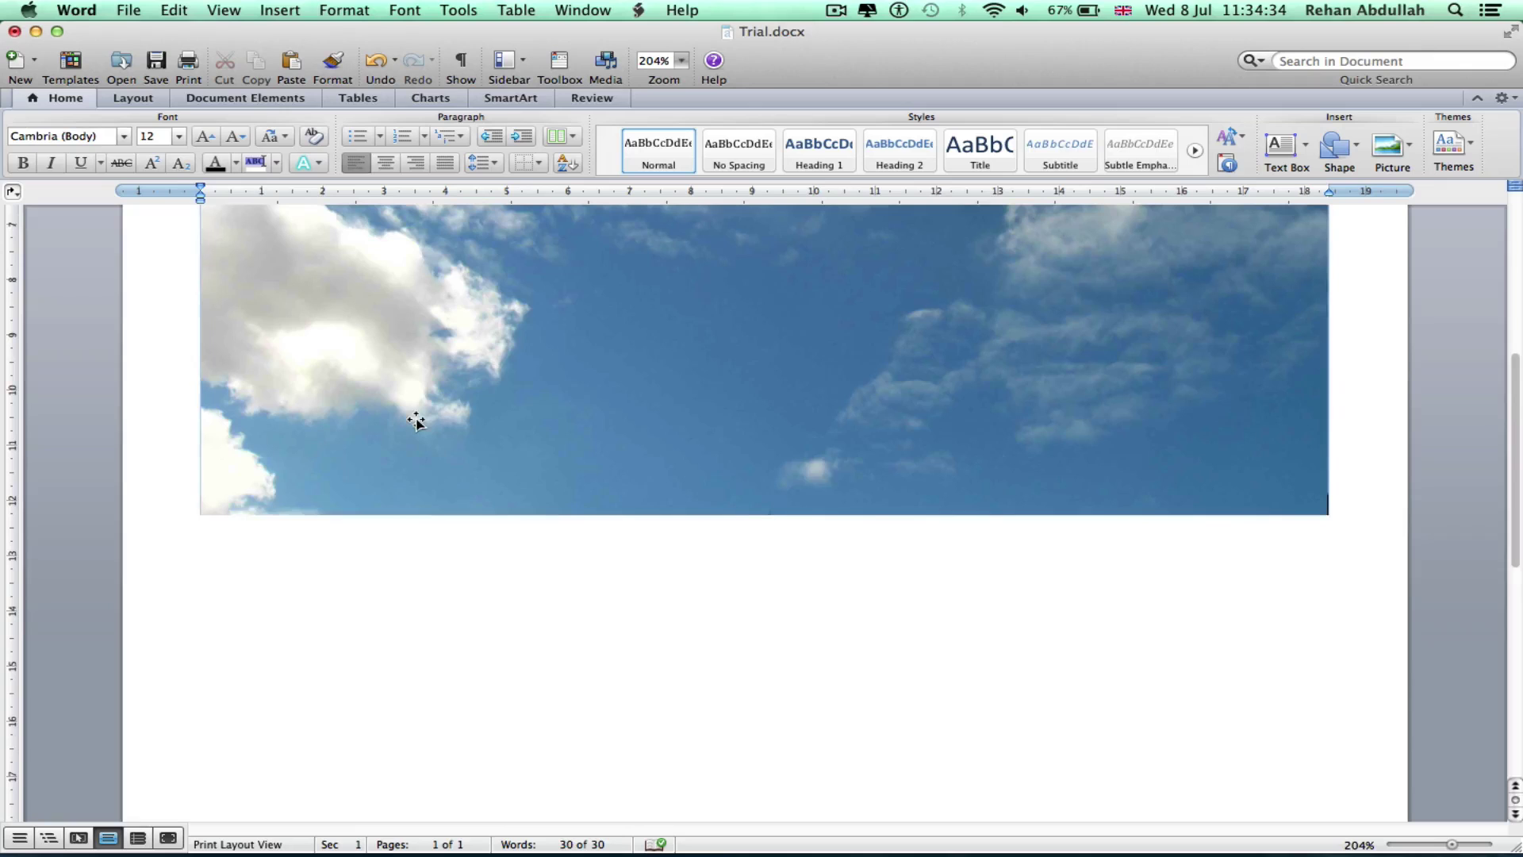
pyautogui.click(416, 426)
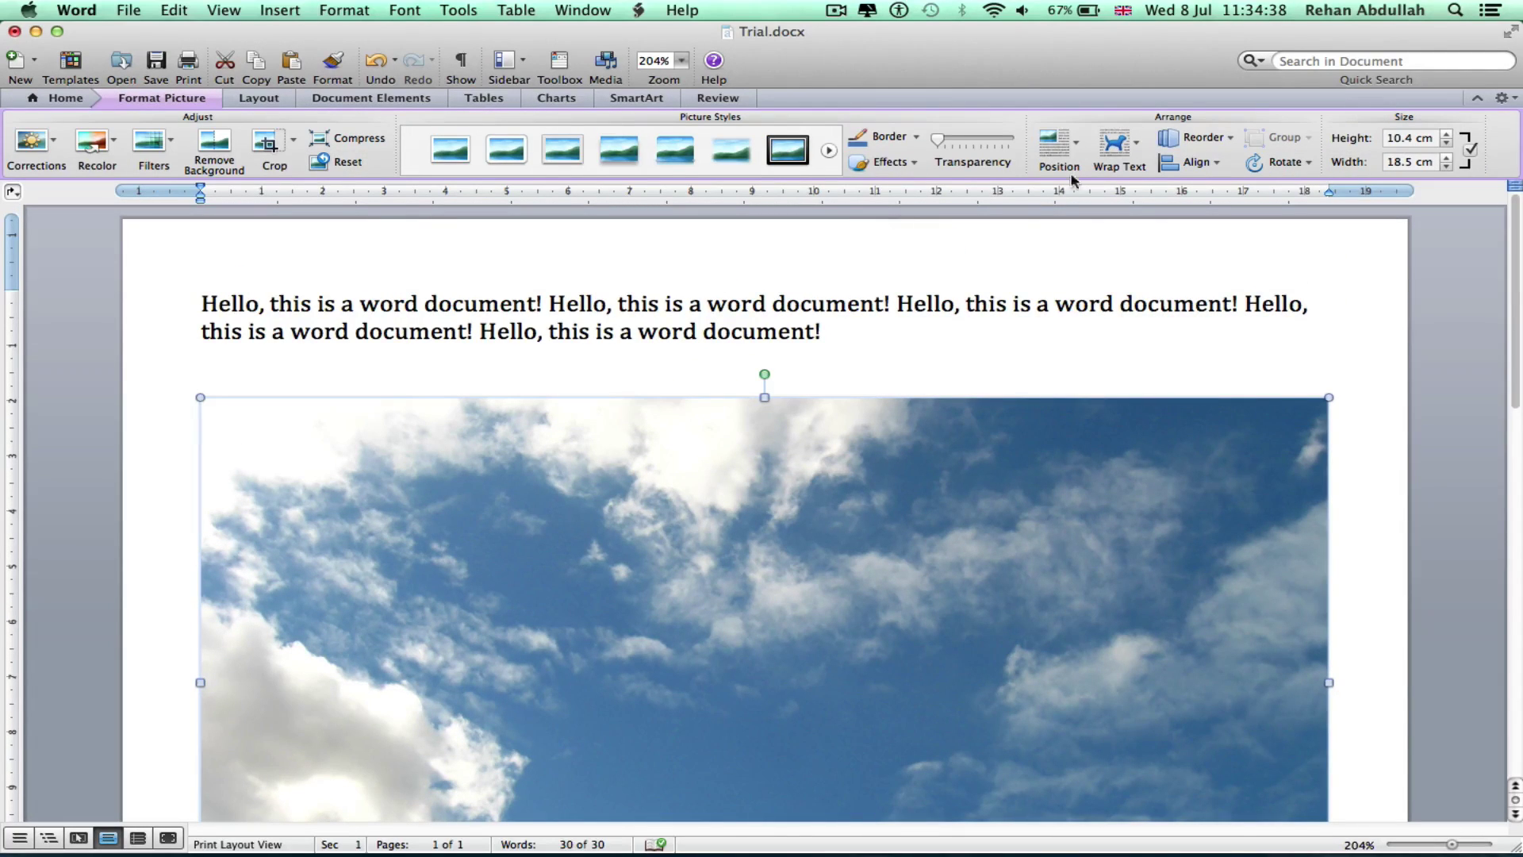
# Set Tight wrapping, resize the photo to 6.4 × 3.6 cm and move it below the paragraph
pyautogui.click(1121, 146)
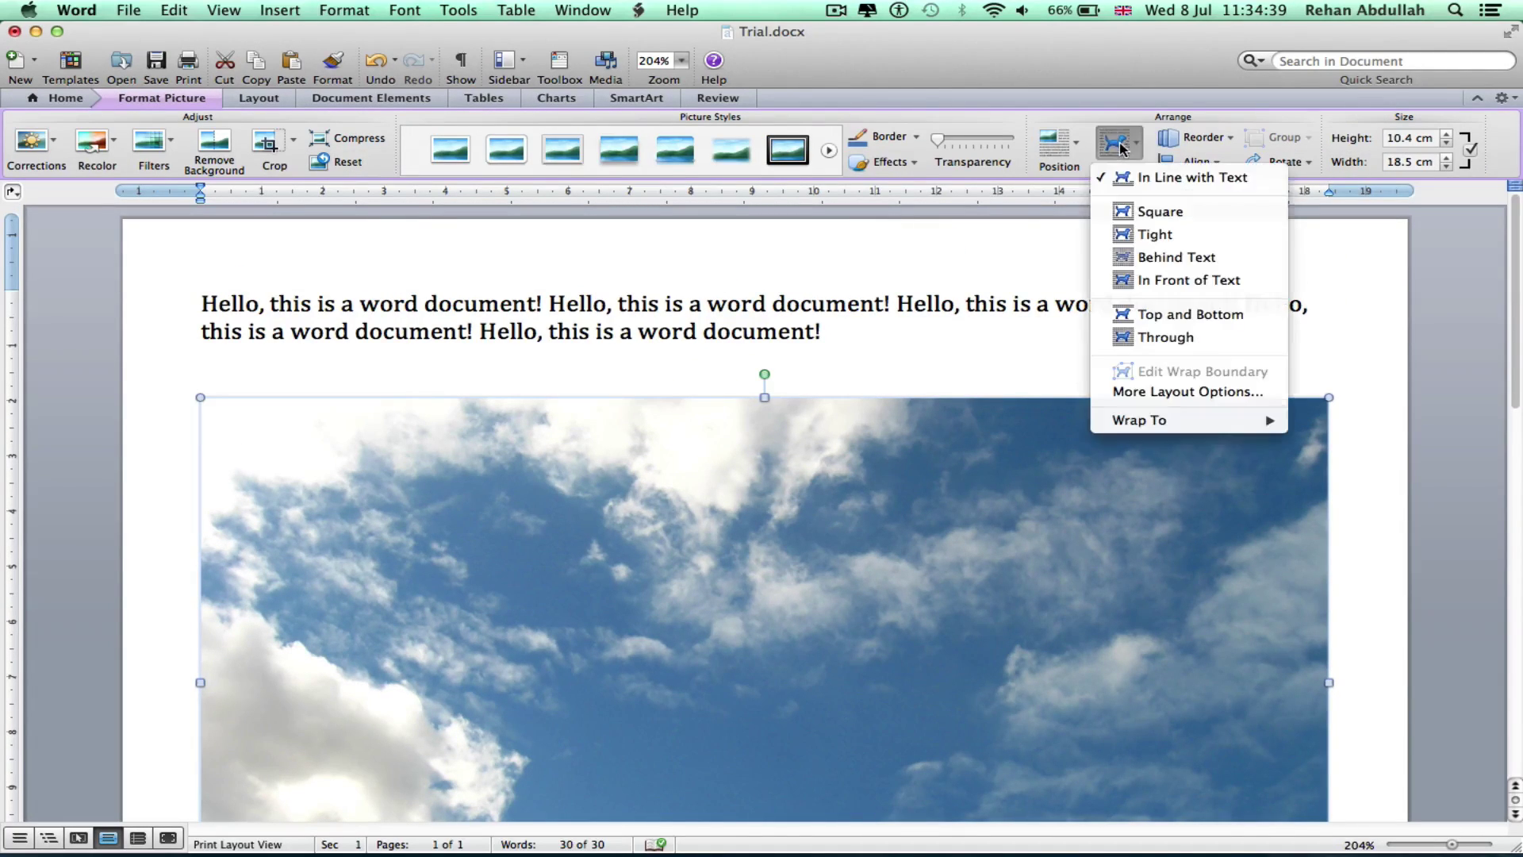
pyautogui.click(1172, 235)
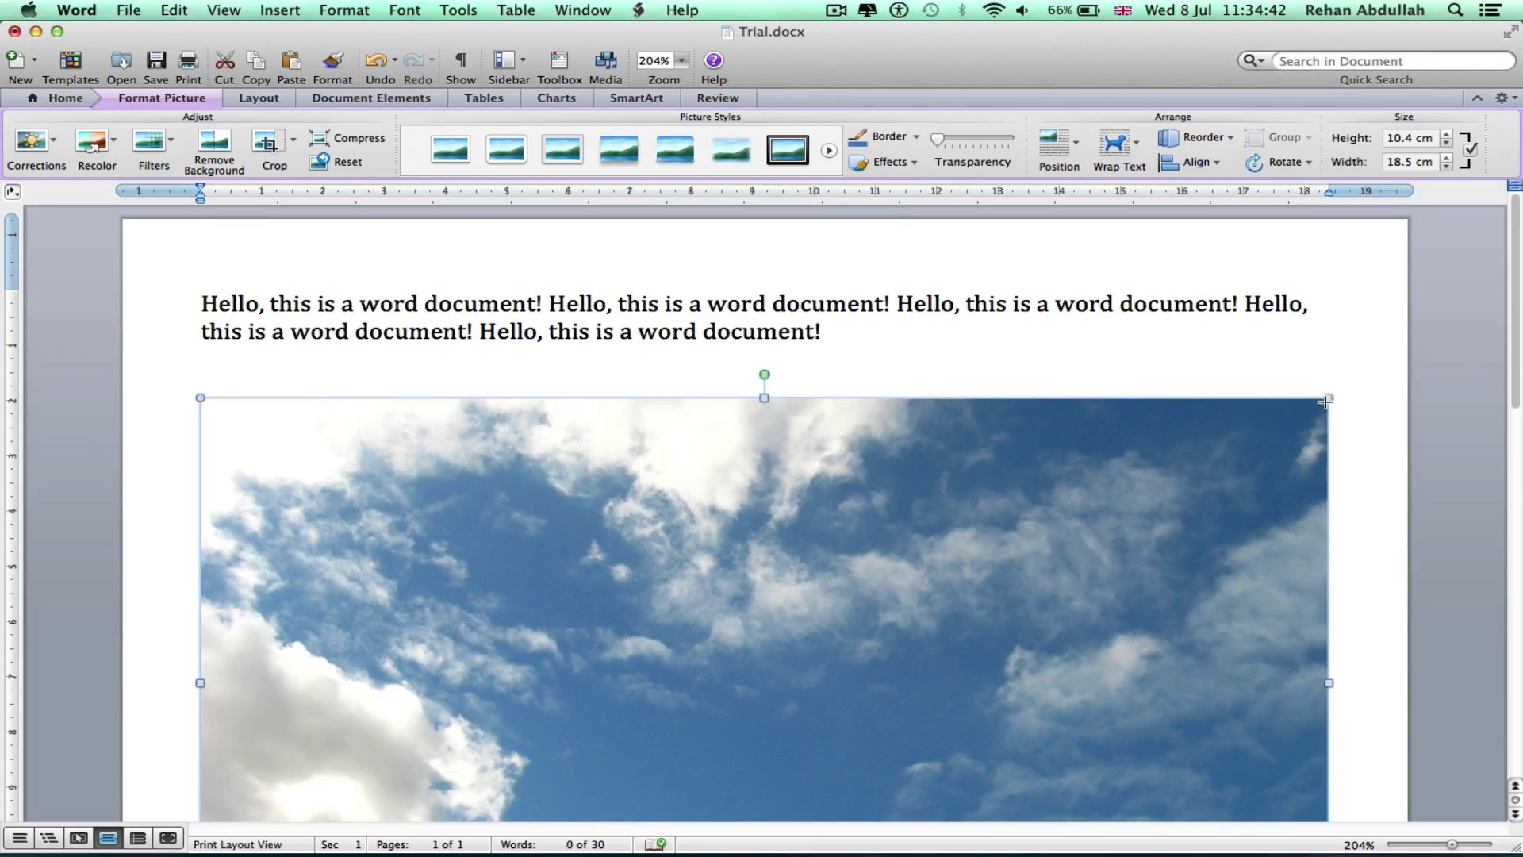
pyautogui.moveTo(1325, 402); pyautogui.dragTo(818, 655)
pyautogui.moveTo(610, 756); pyautogui.dragTo(595, 395)
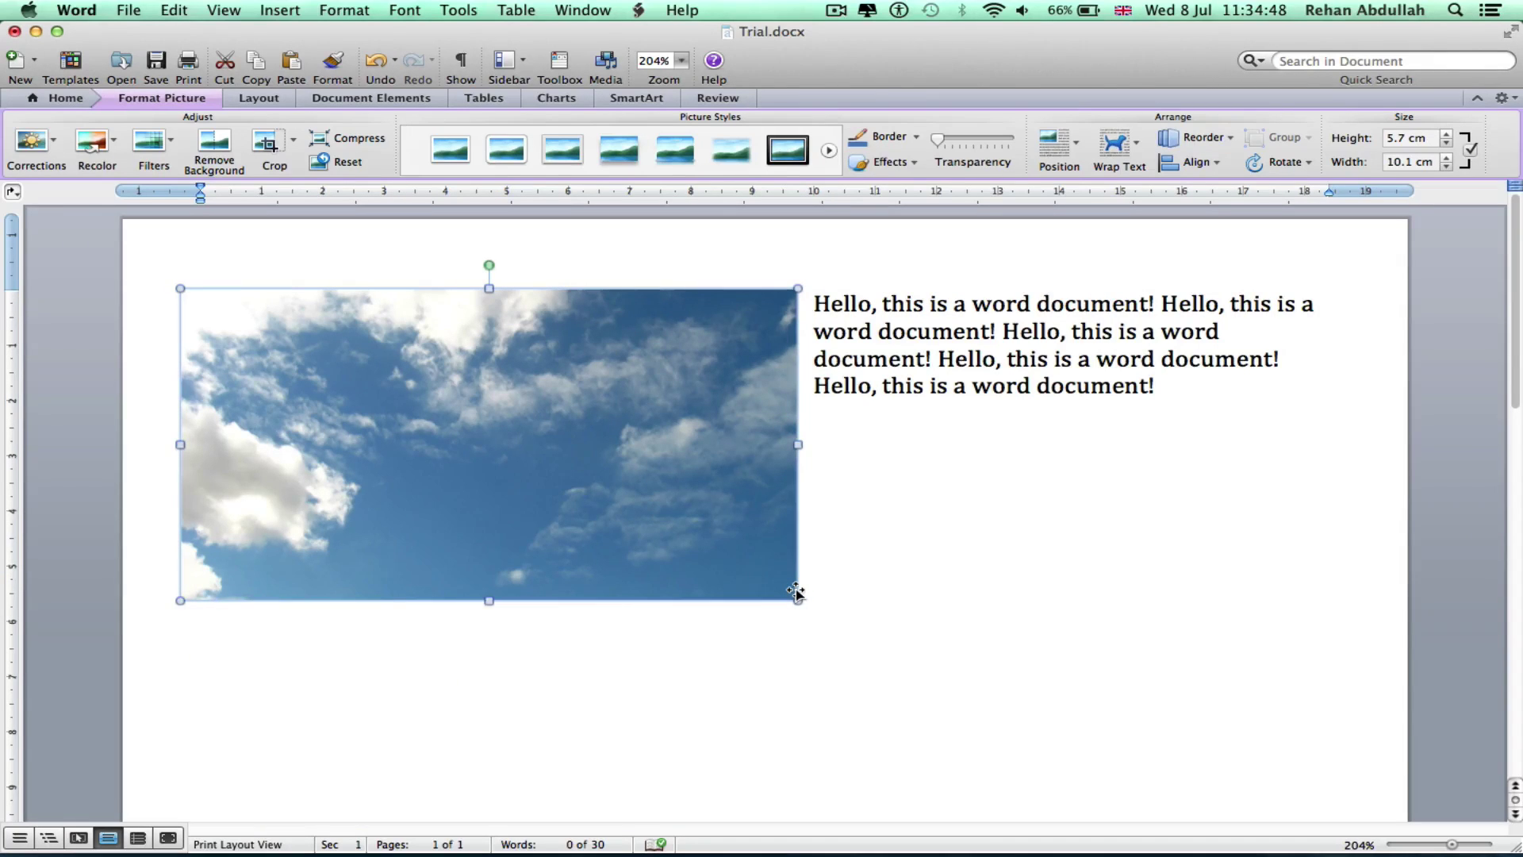
pyautogui.moveTo(796, 601); pyautogui.dragTo(571, 485)
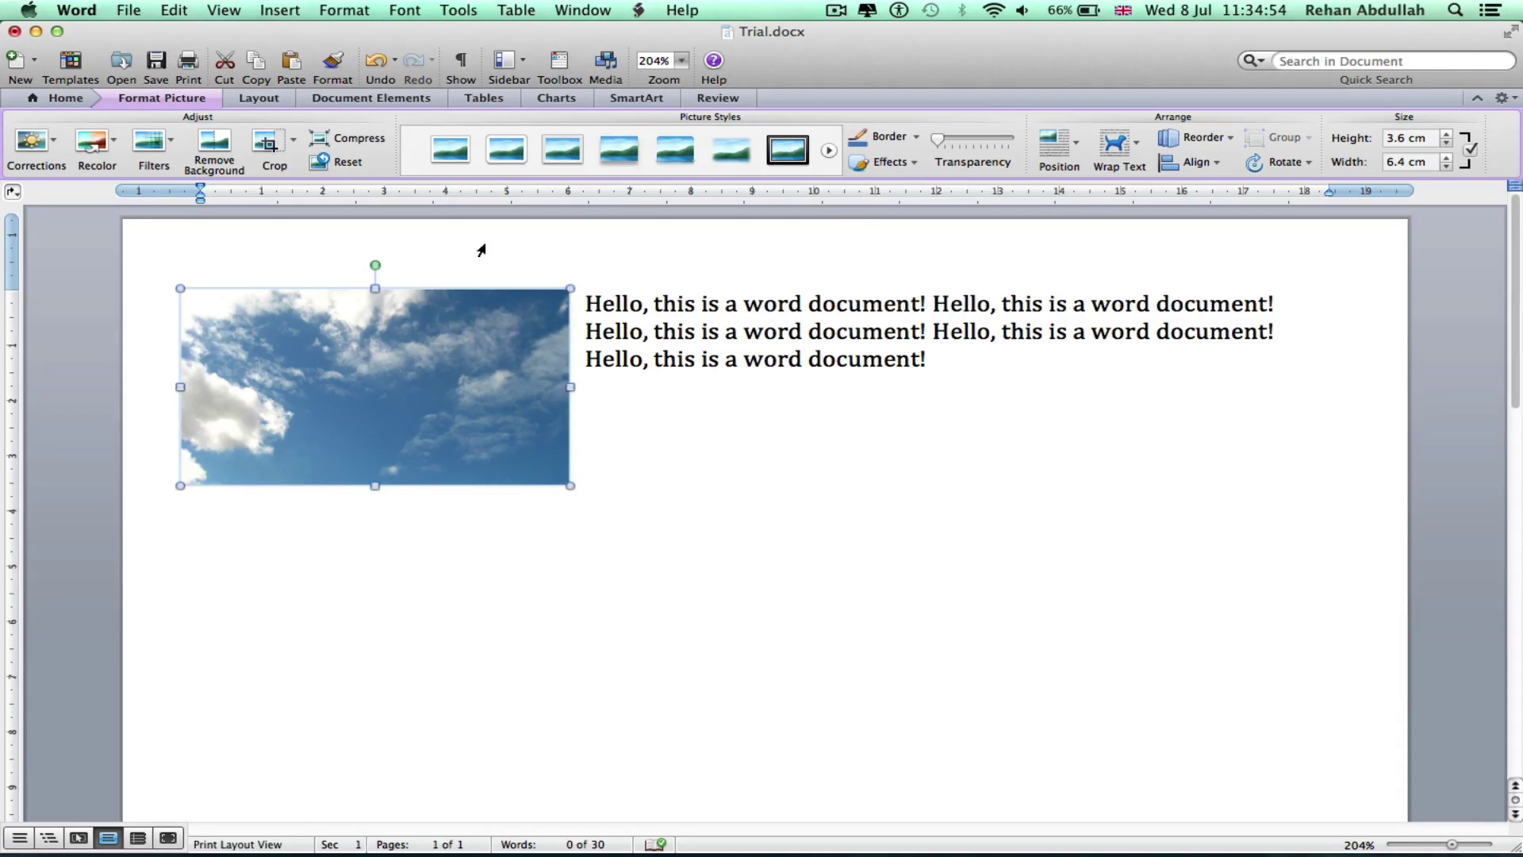
pyautogui.click(791, 430)
pyautogui.moveTo(427, 397); pyautogui.dragTo(434, 546)
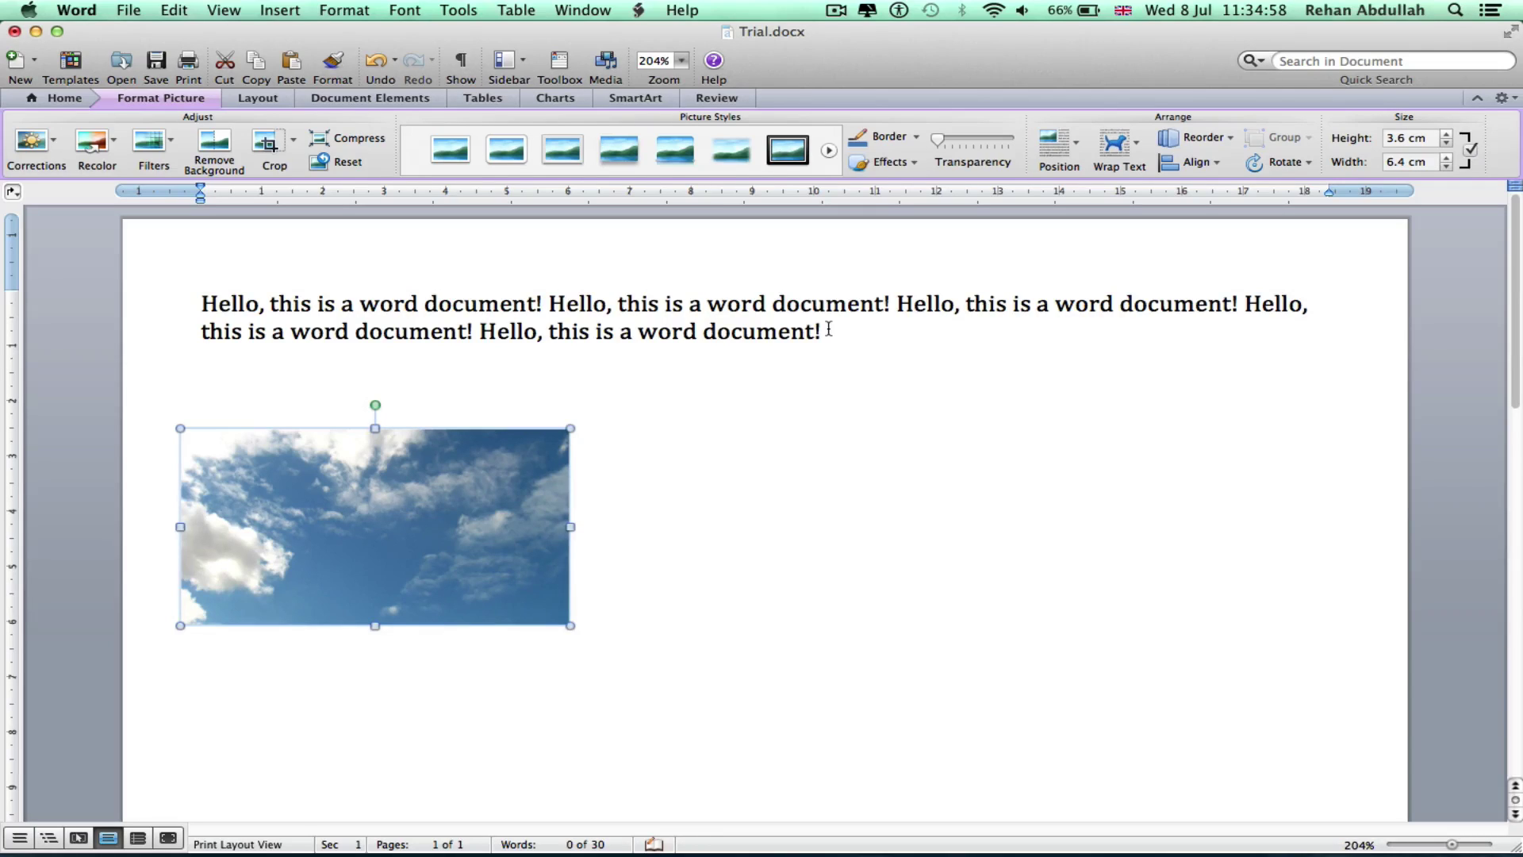
# Move the repeated-sentence paragraph below the sky picture
pyautogui.moveTo(828, 328); pyautogui.dragTo(187, 310)
pyautogui.press('super+c')
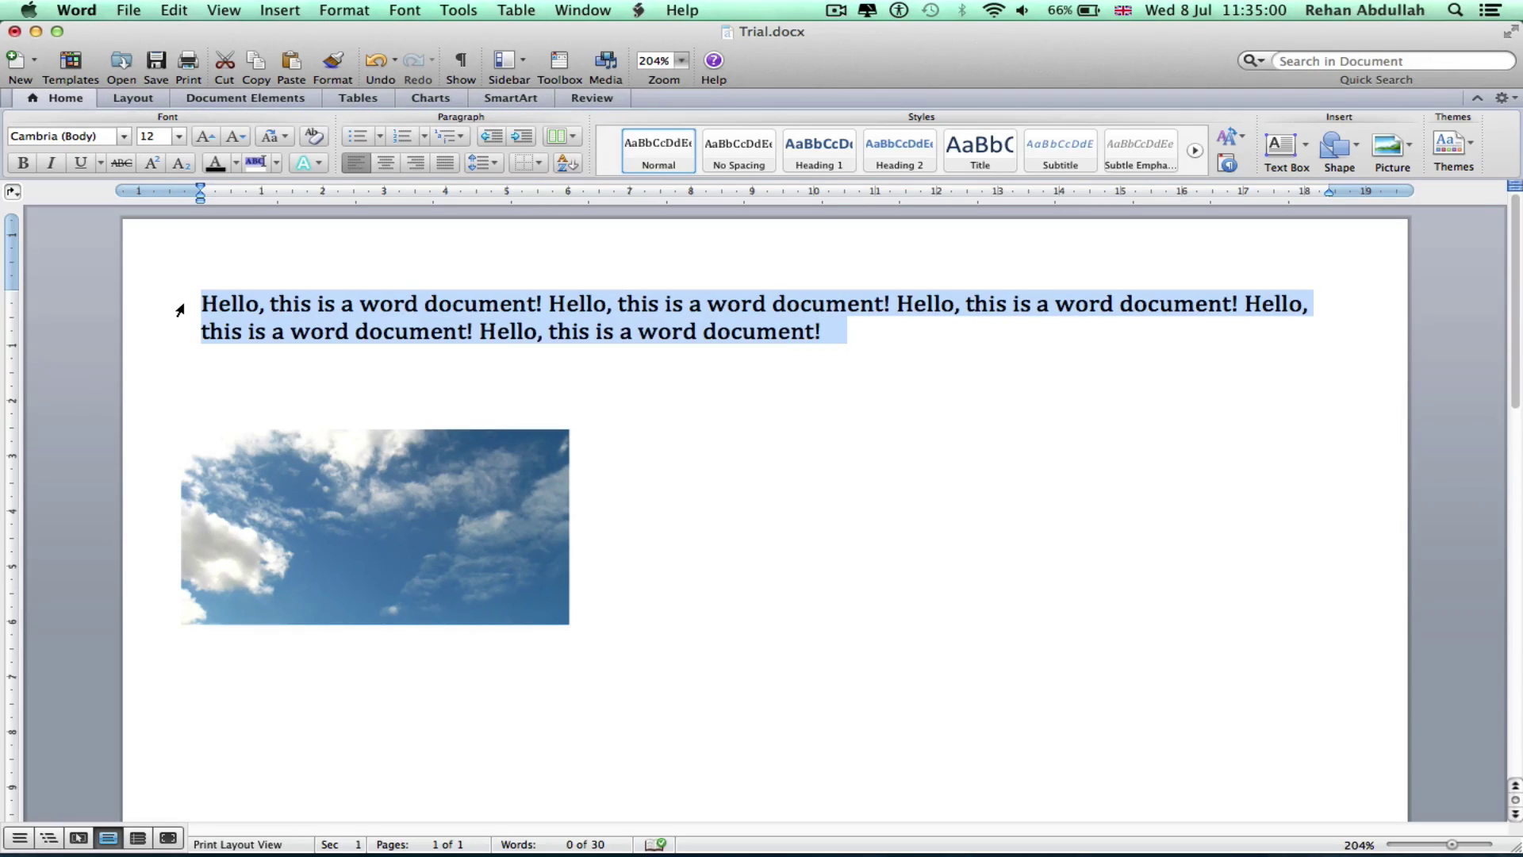
pyautogui.press('BackSpace')
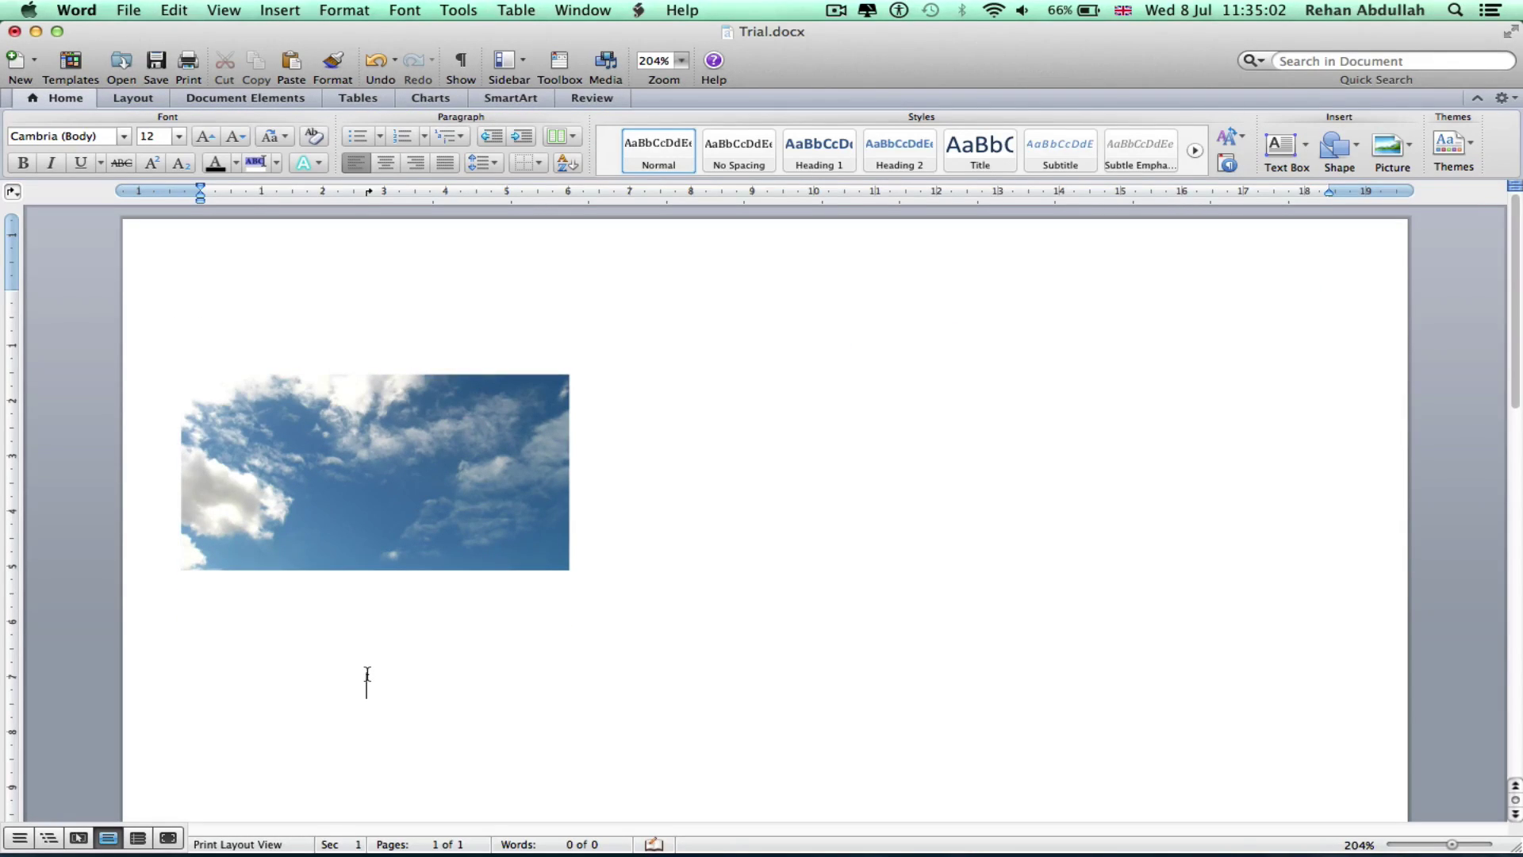
pyautogui.click(232, 612)
pyautogui.press('super+v')
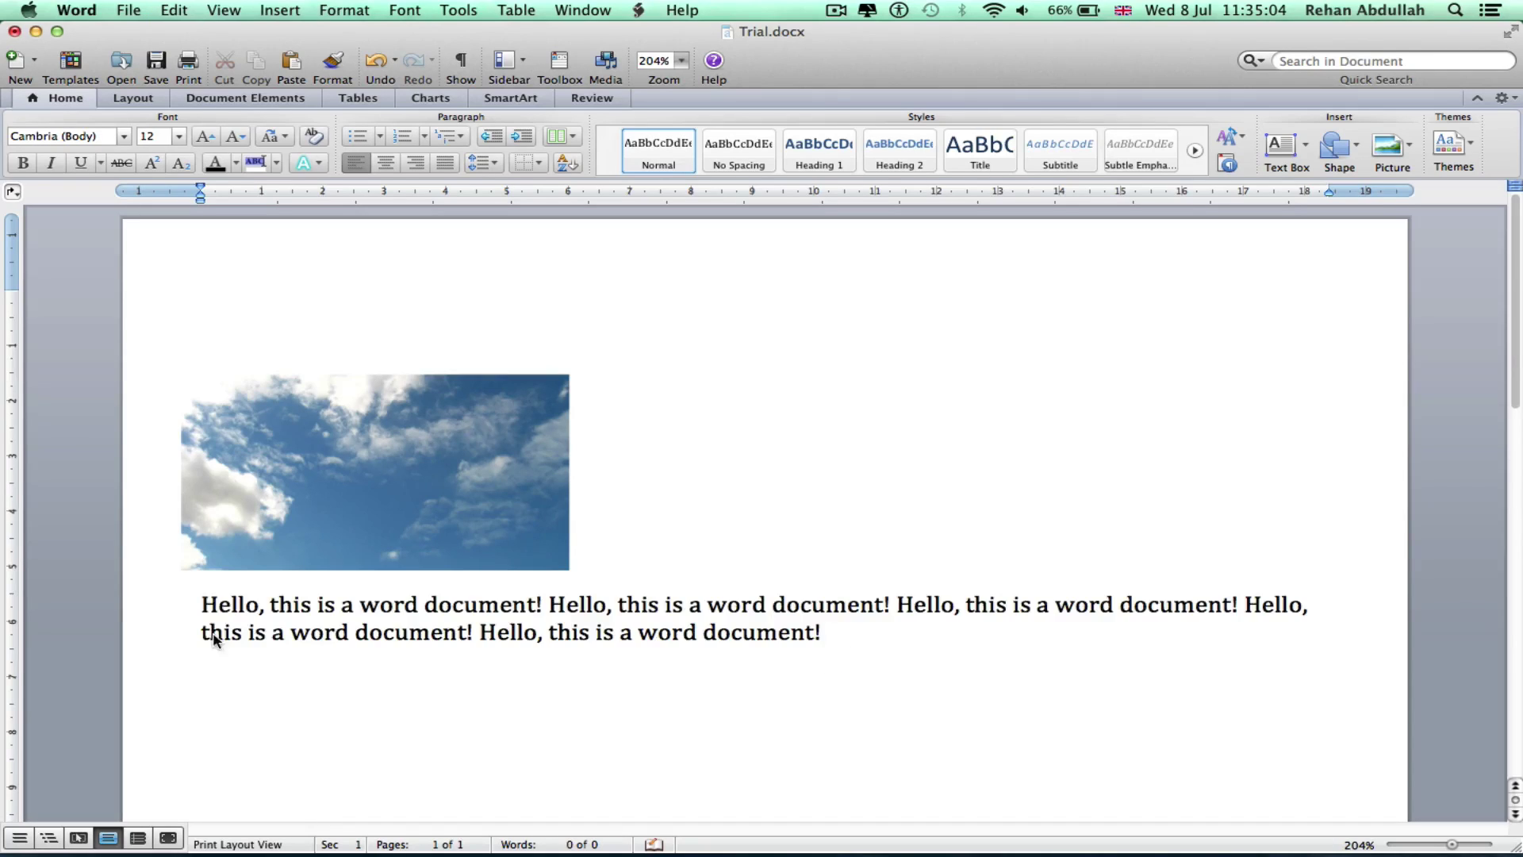
# Draw a text box right of the picture and move the paragraph into it
pyautogui.click(1281, 147)
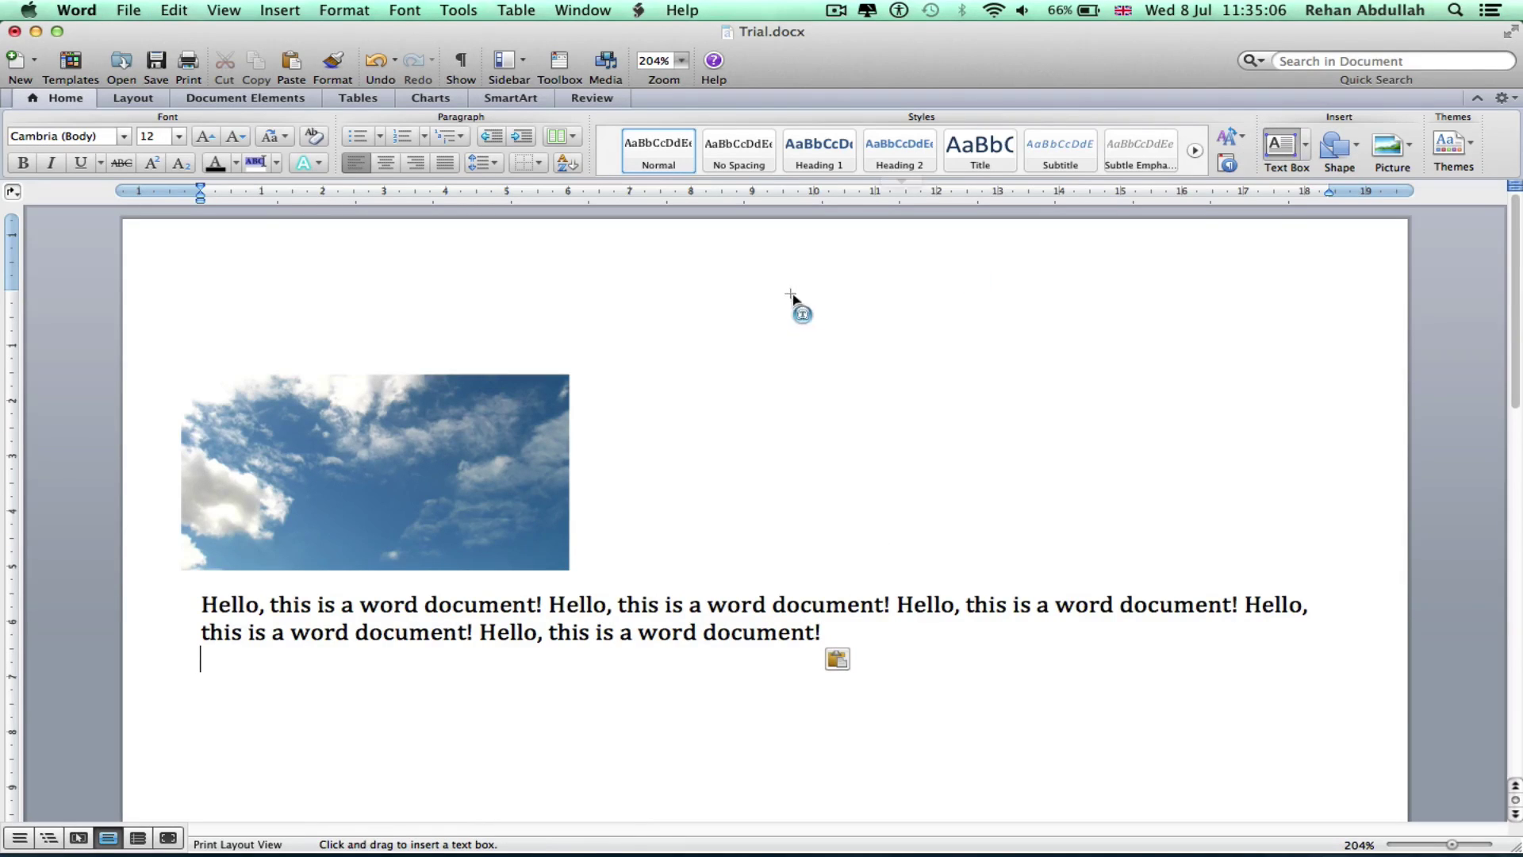
pyautogui.moveTo(667, 341); pyautogui.dragTo(1328, 534)
pyautogui.moveTo(902, 622); pyautogui.dragTo(181, 618)
pyautogui.press('super+x')
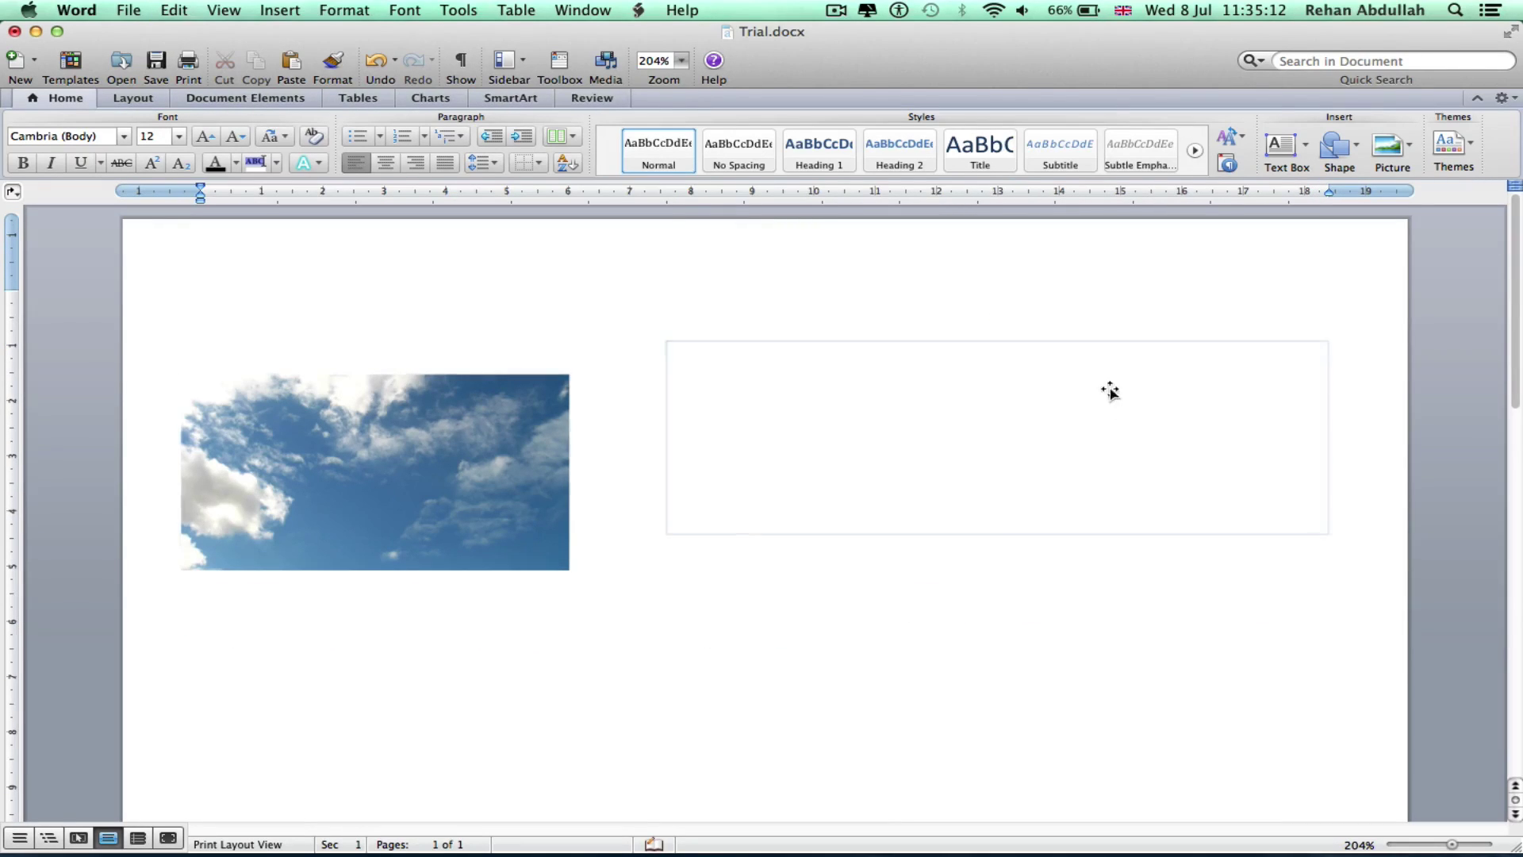
pyautogui.click(1108, 394)
pyautogui.click(801, 381)
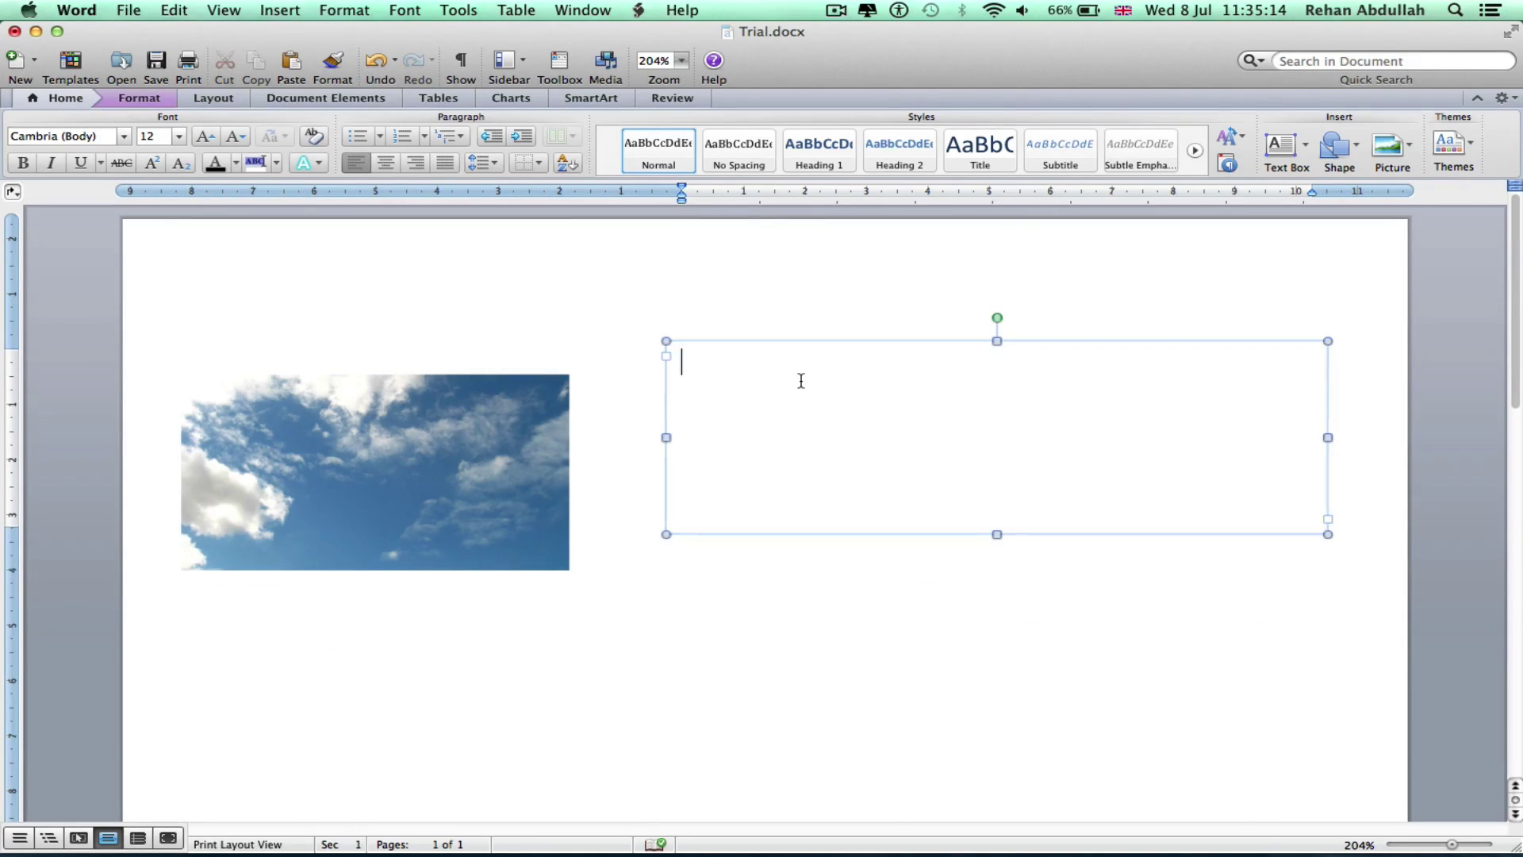
pyautogui.press('super+v')
# Lower the sky photo and place the text box beside it, clear of the top line
pyautogui.moveTo(782, 341); pyautogui.dragTo(776, 464)
pyautogui.click(416, 460)
pyautogui.moveTo(415, 461); pyautogui.dragTo(417, 551)
pyautogui.click(698, 463)
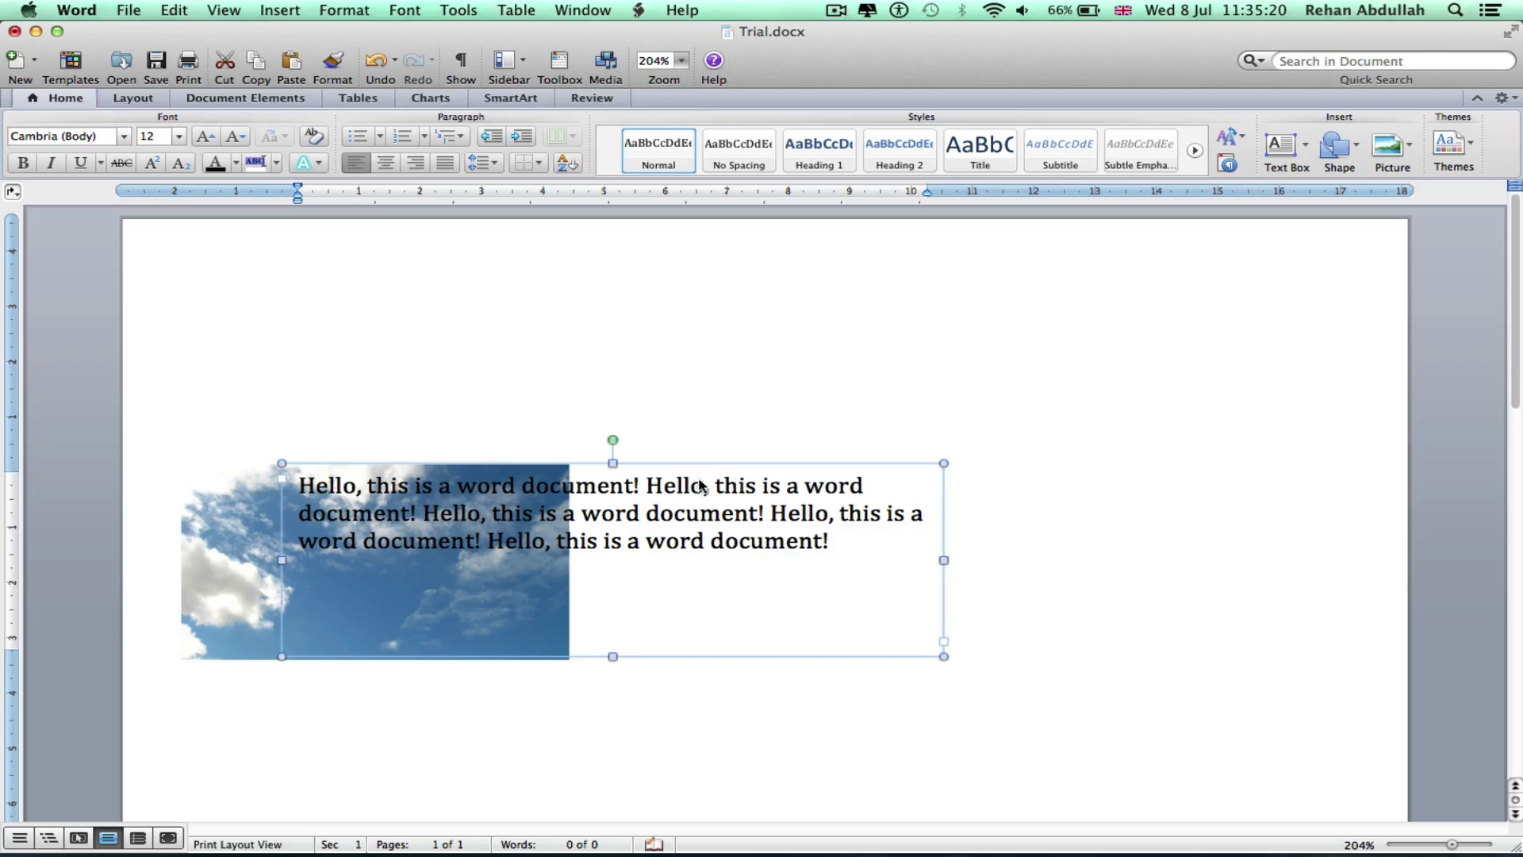
pyautogui.moveTo(704, 463); pyautogui.dragTo(1009, 463)
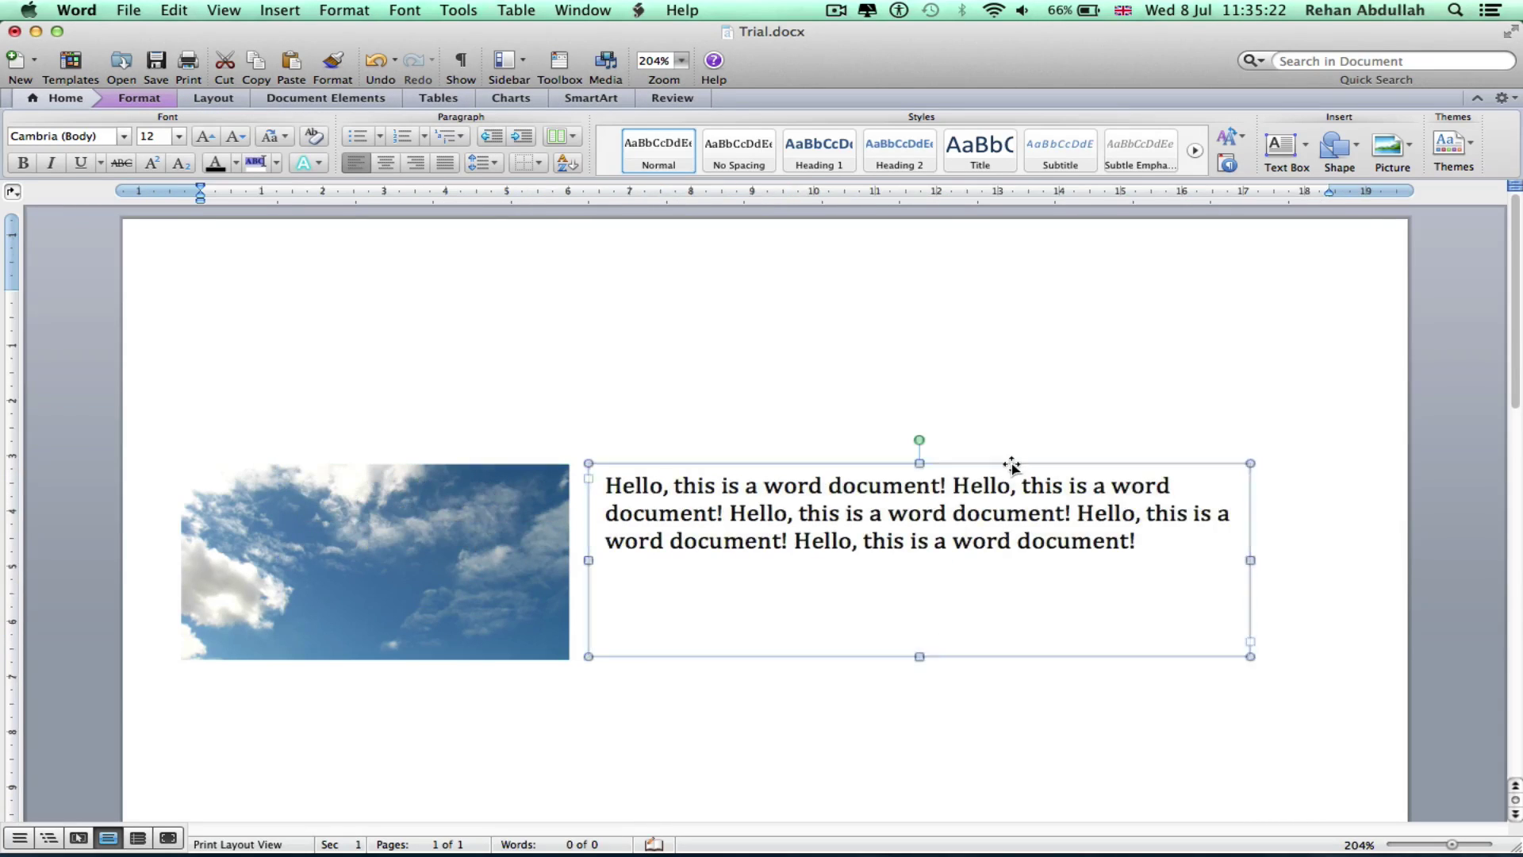
pyautogui.click(991, 382)
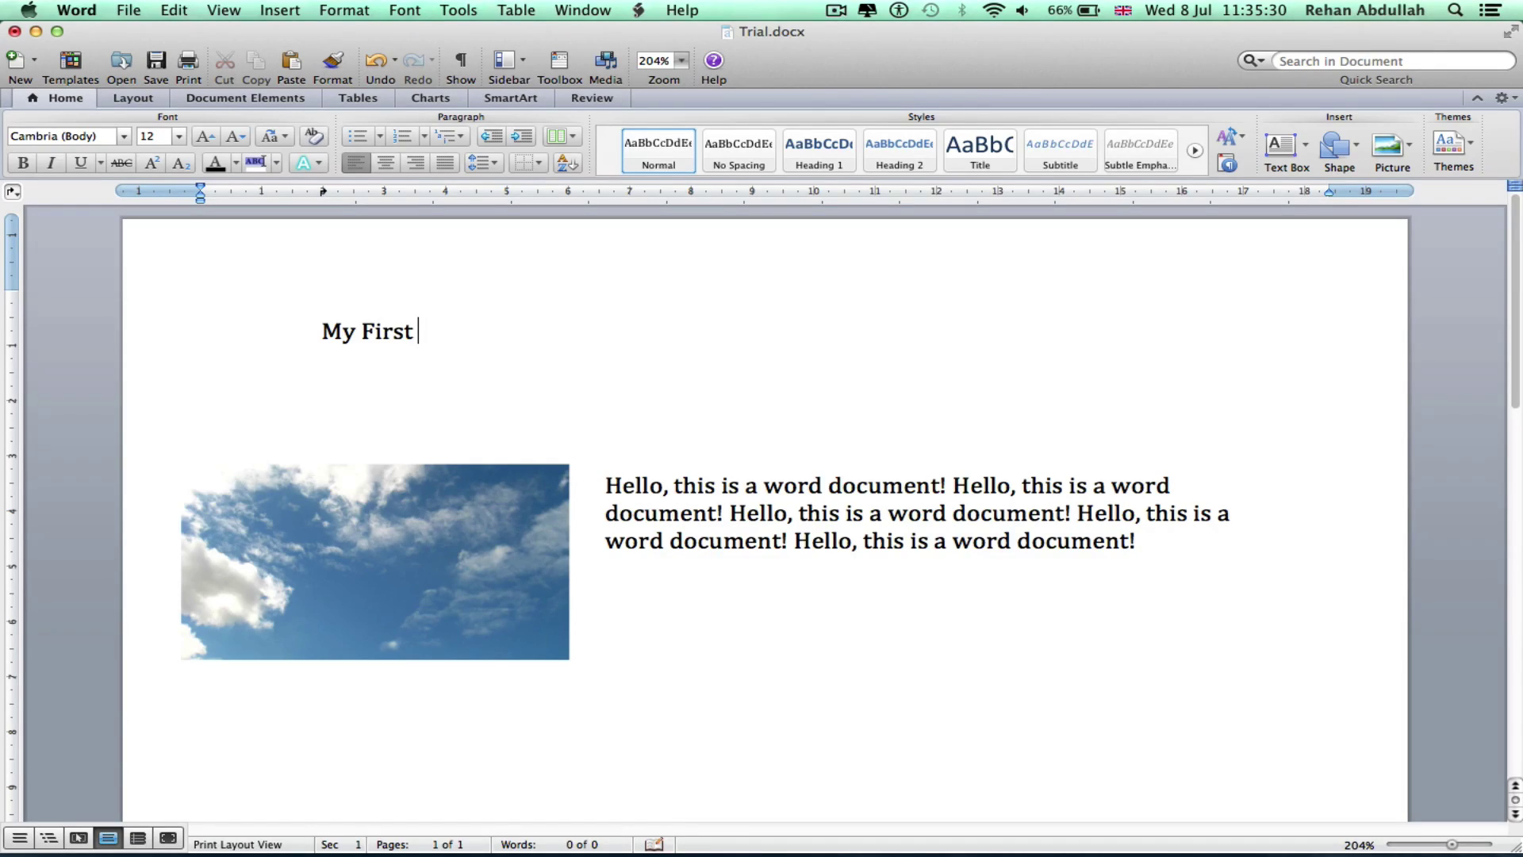
# Type the title 'My First Word Document!' above the photo, then centre and underline it
pyautogui.write('Word Document!')
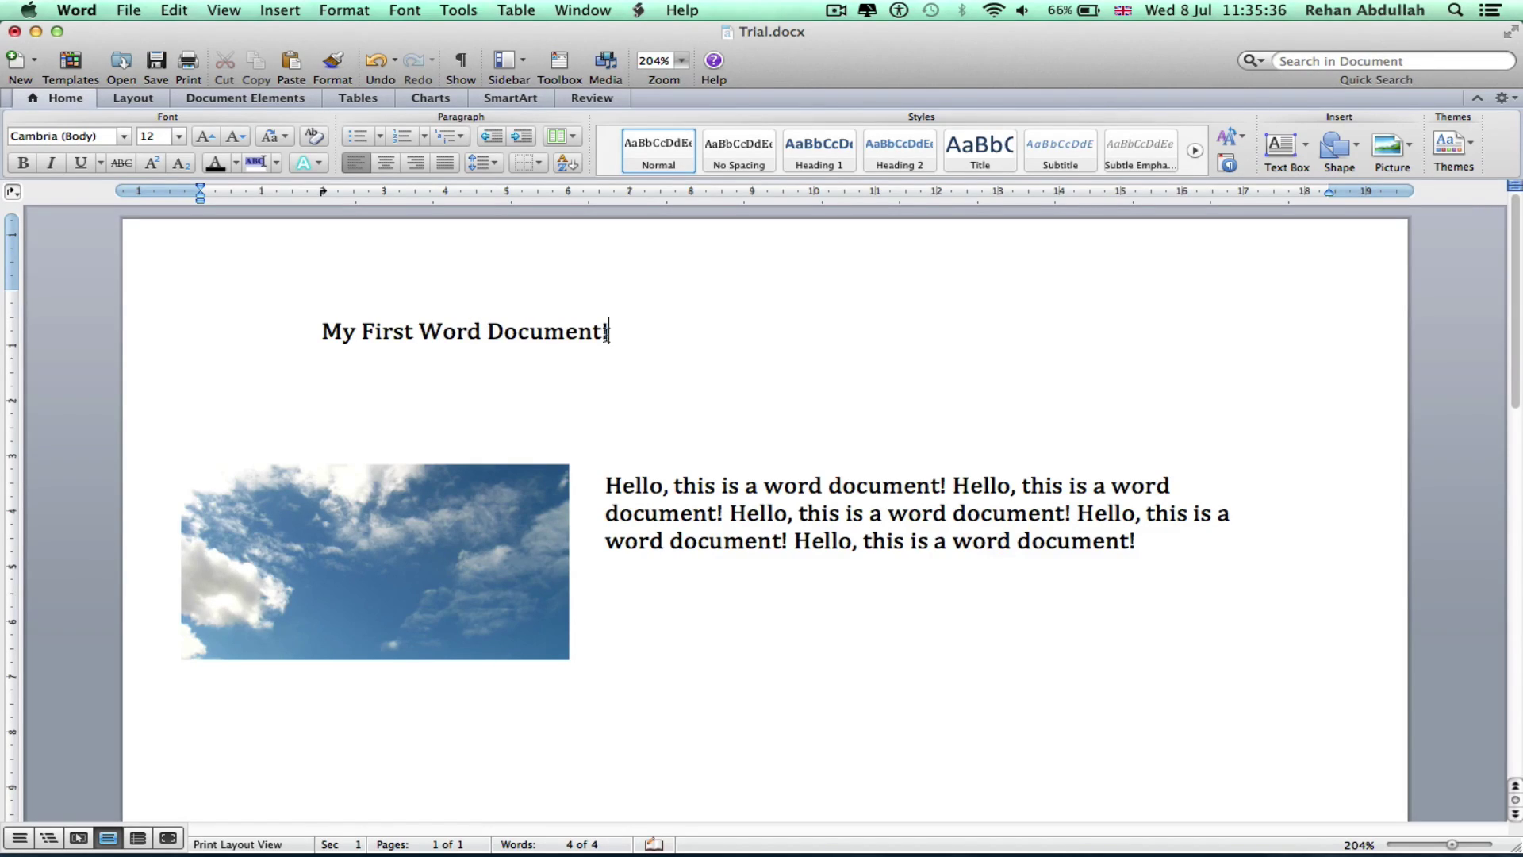
pyautogui.moveTo(656, 343); pyautogui.dragTo(306, 339)
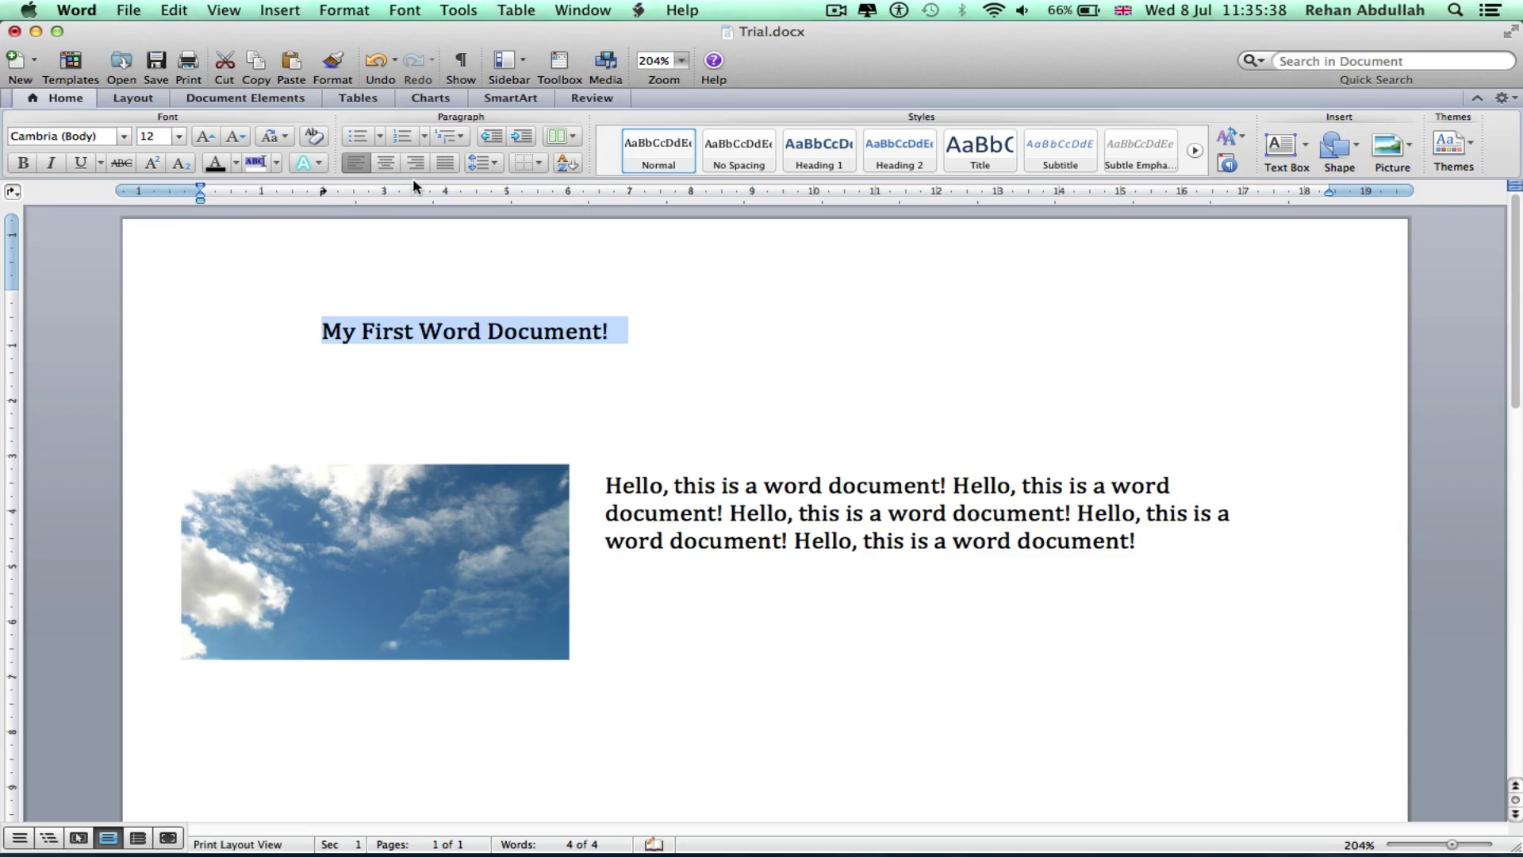
pyautogui.click(386, 163)
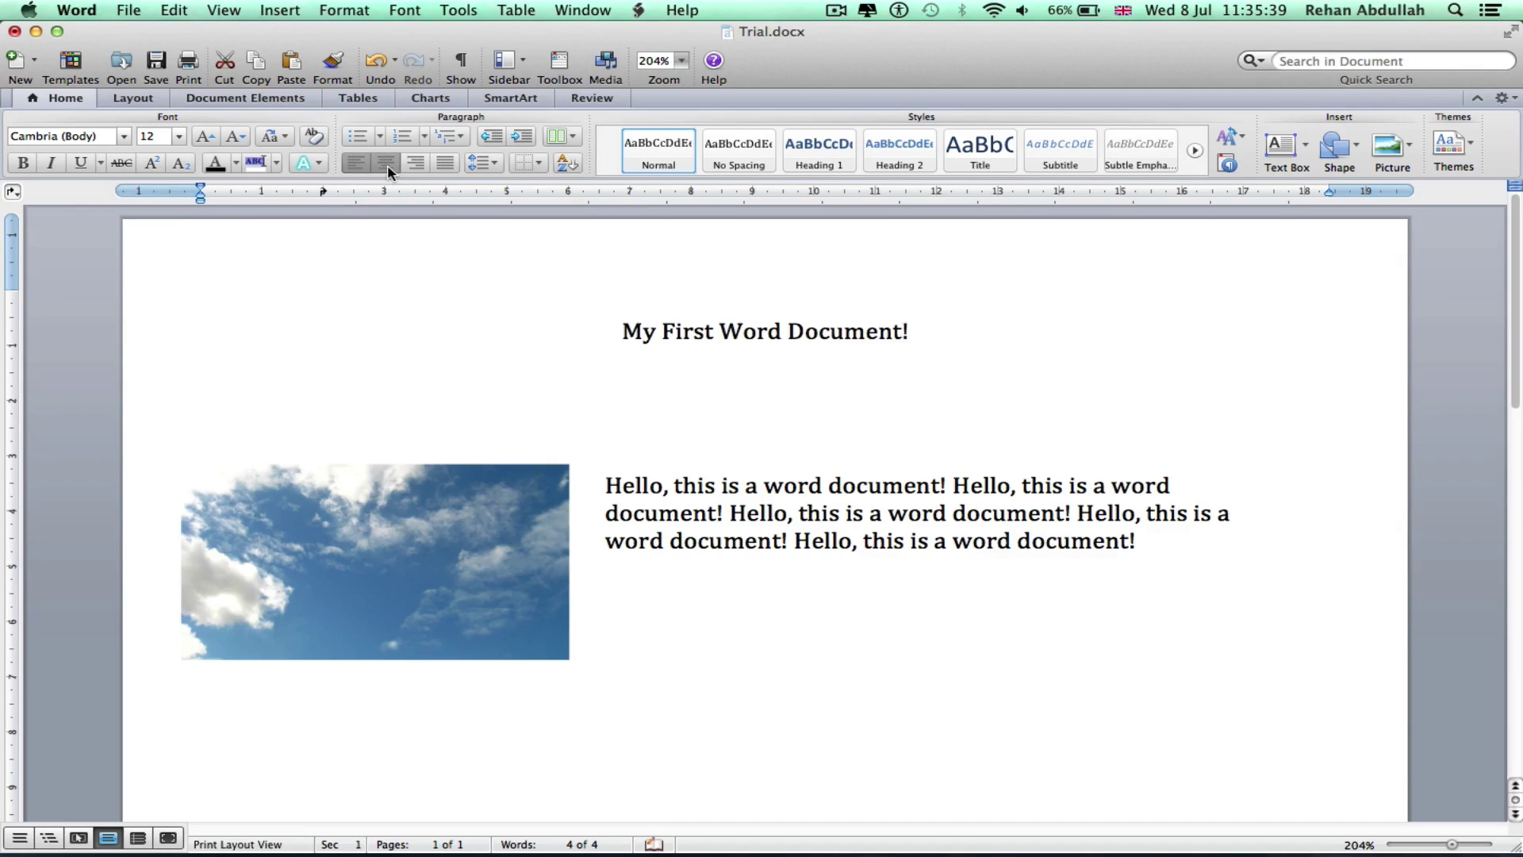
pyautogui.click(83, 164)
# Enlarge the title's font to 28 pt
pyautogui.click(205, 137)
pyautogui.click(206, 137)
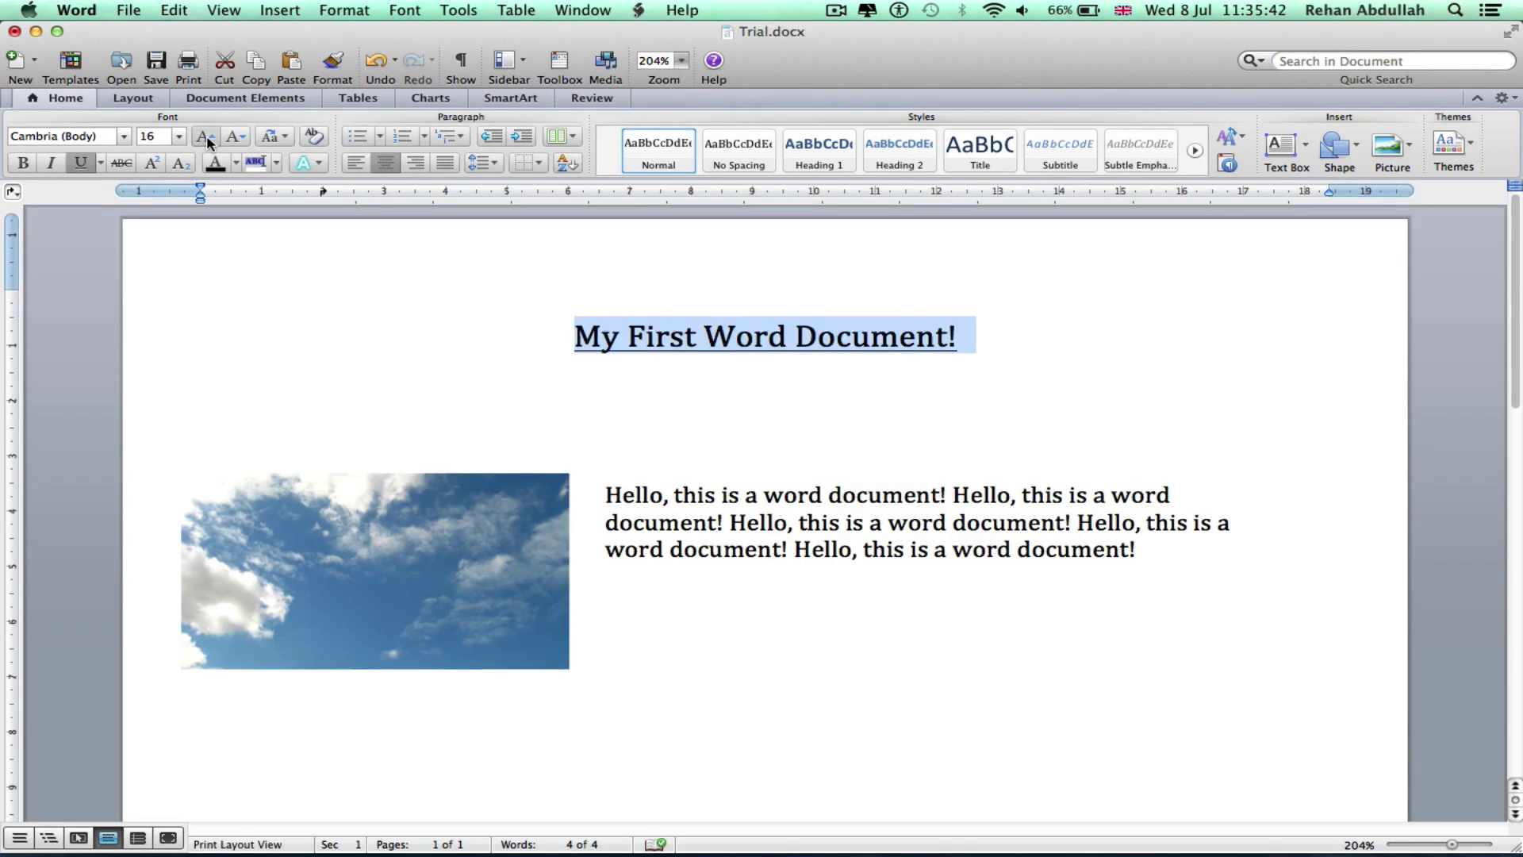
pyautogui.click(206, 137)
pyautogui.click(205, 137)
pyautogui.click(205, 137)
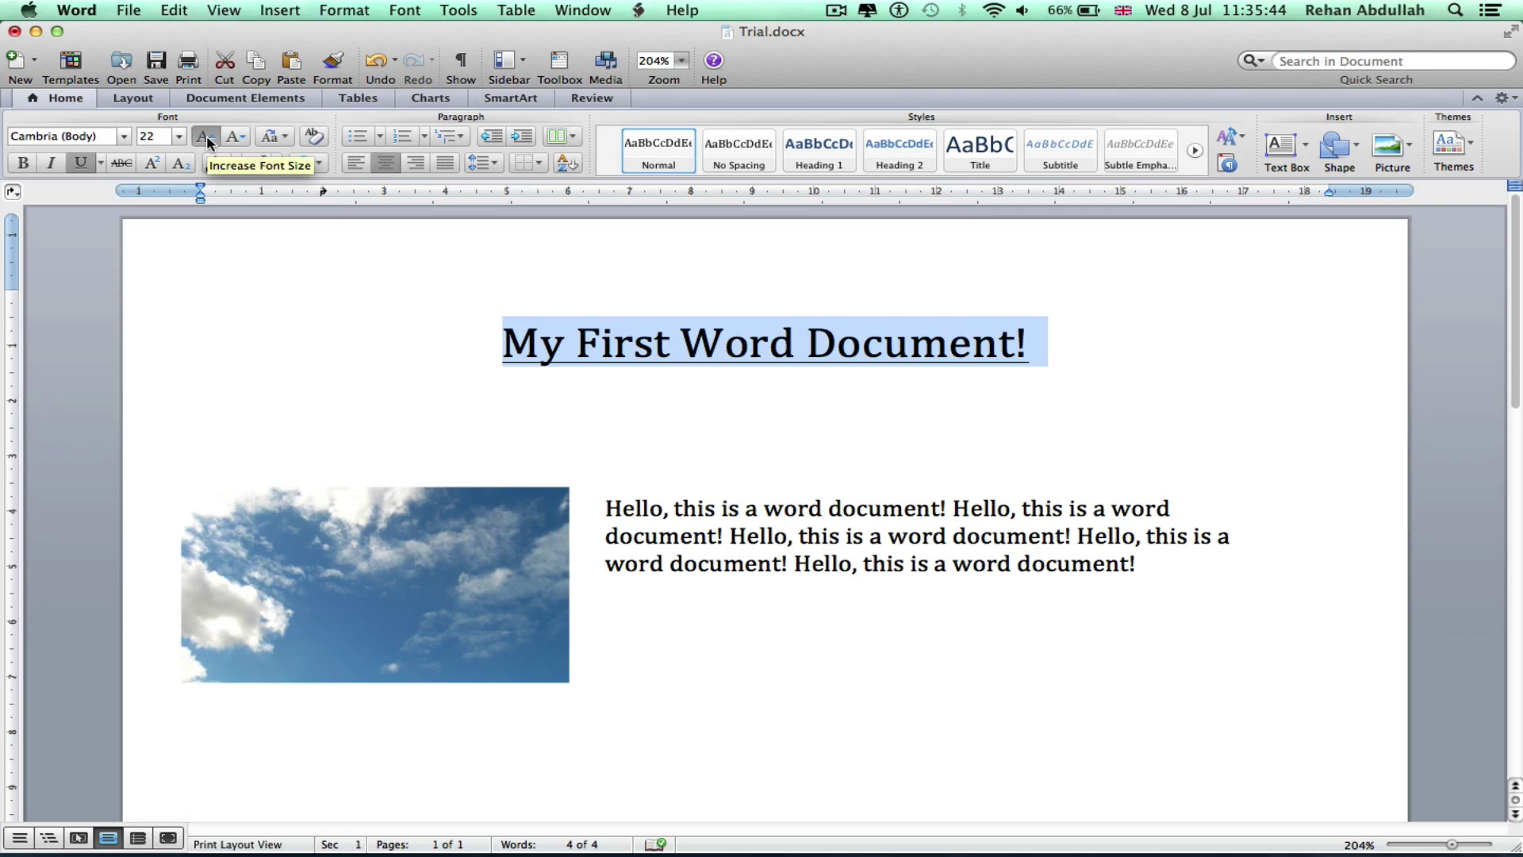
pyautogui.click(208, 140)
pyautogui.click(178, 138)
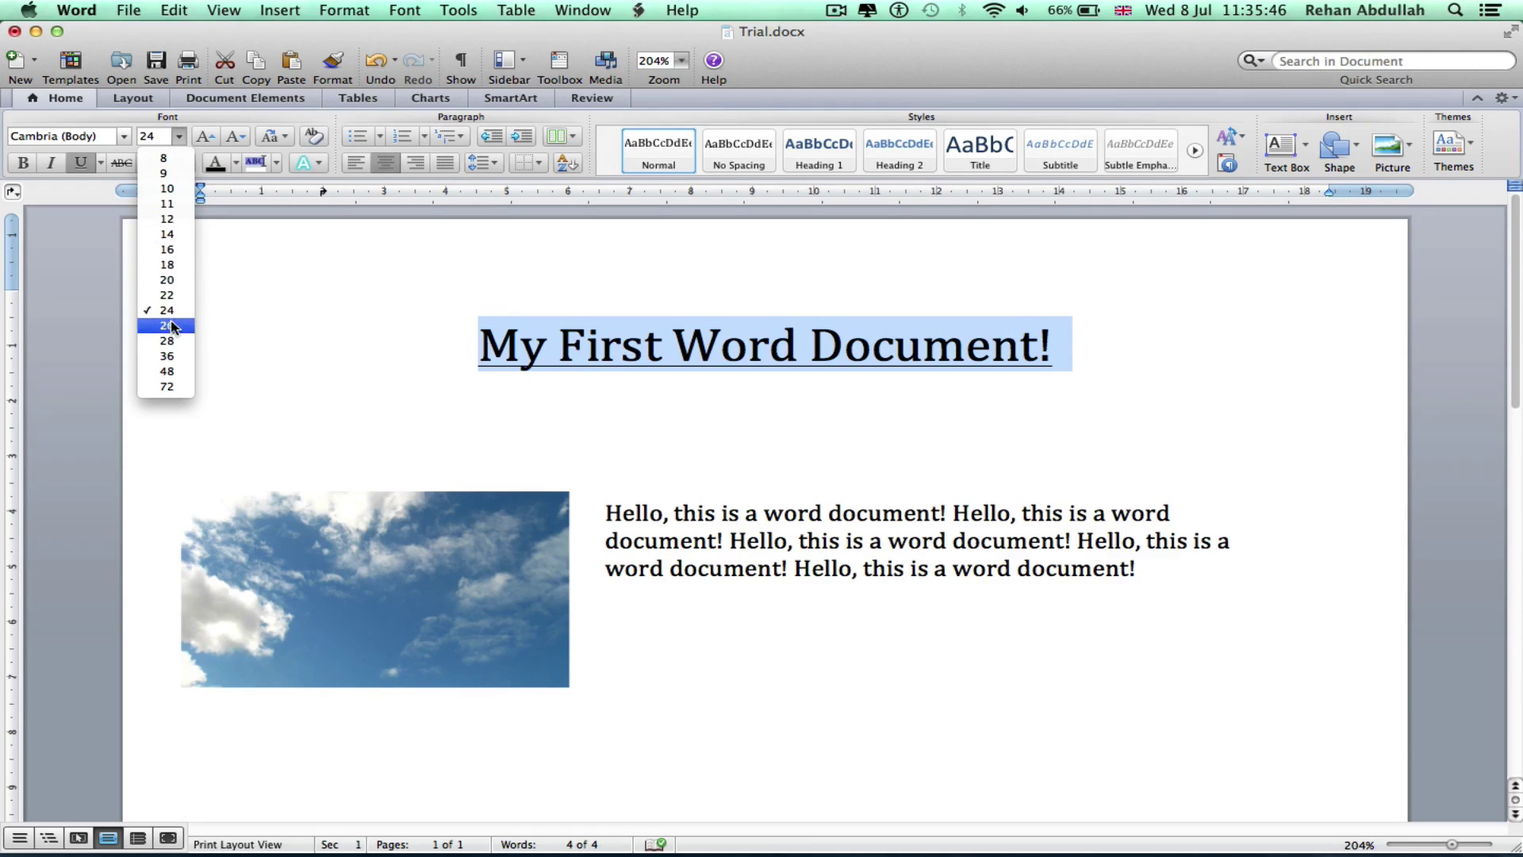
pyautogui.click(167, 342)
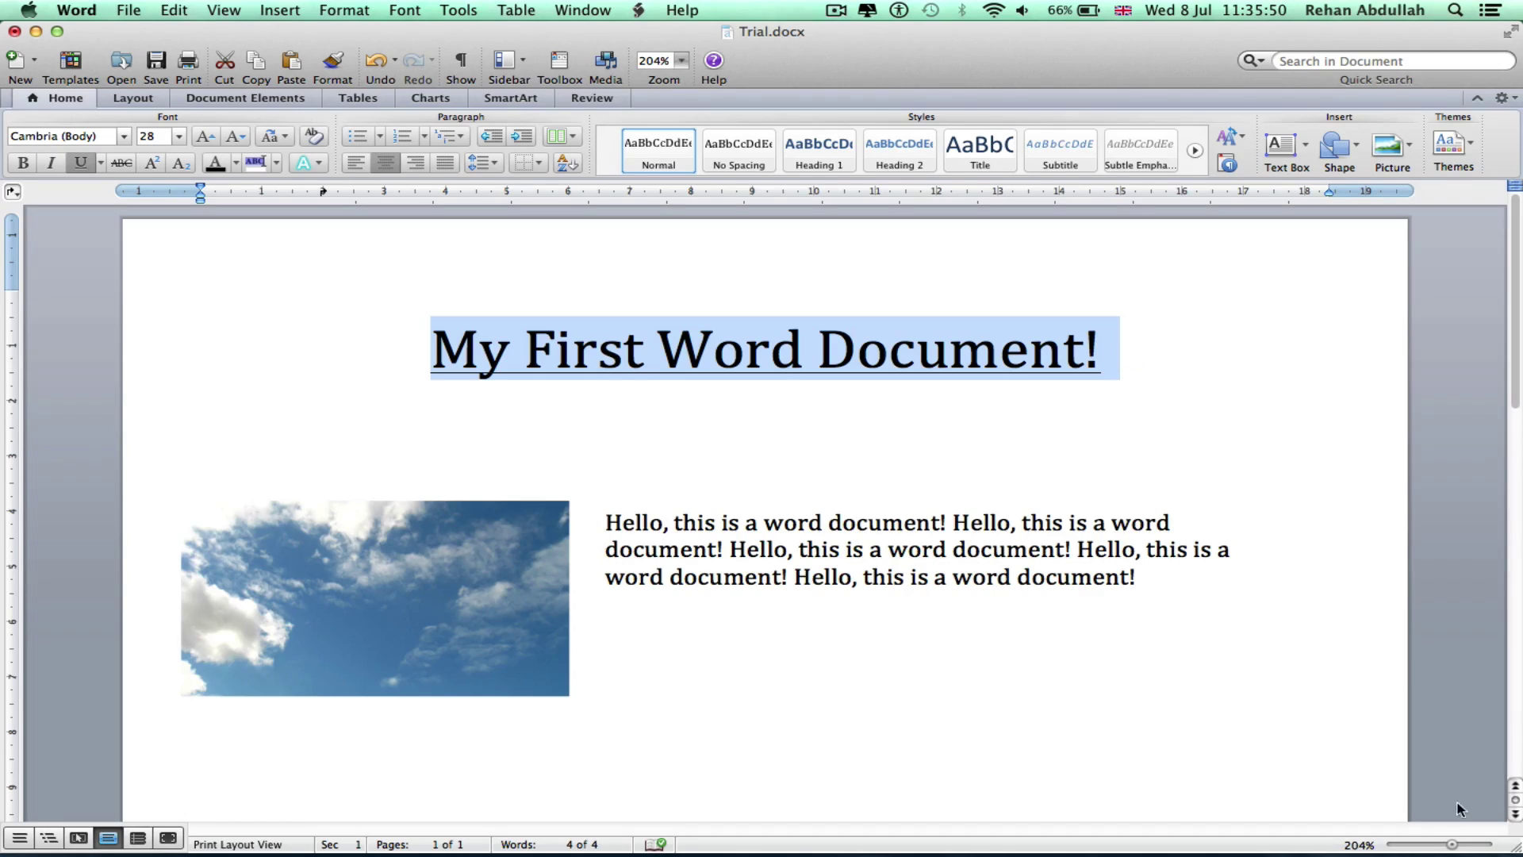
pyautogui.moveTo(1456, 847)
pyautogui.mouseDown()
pyautogui.moveTo(1408, 848)
pyautogui.moveTo(1452, 849)
pyautogui.mouseUp()
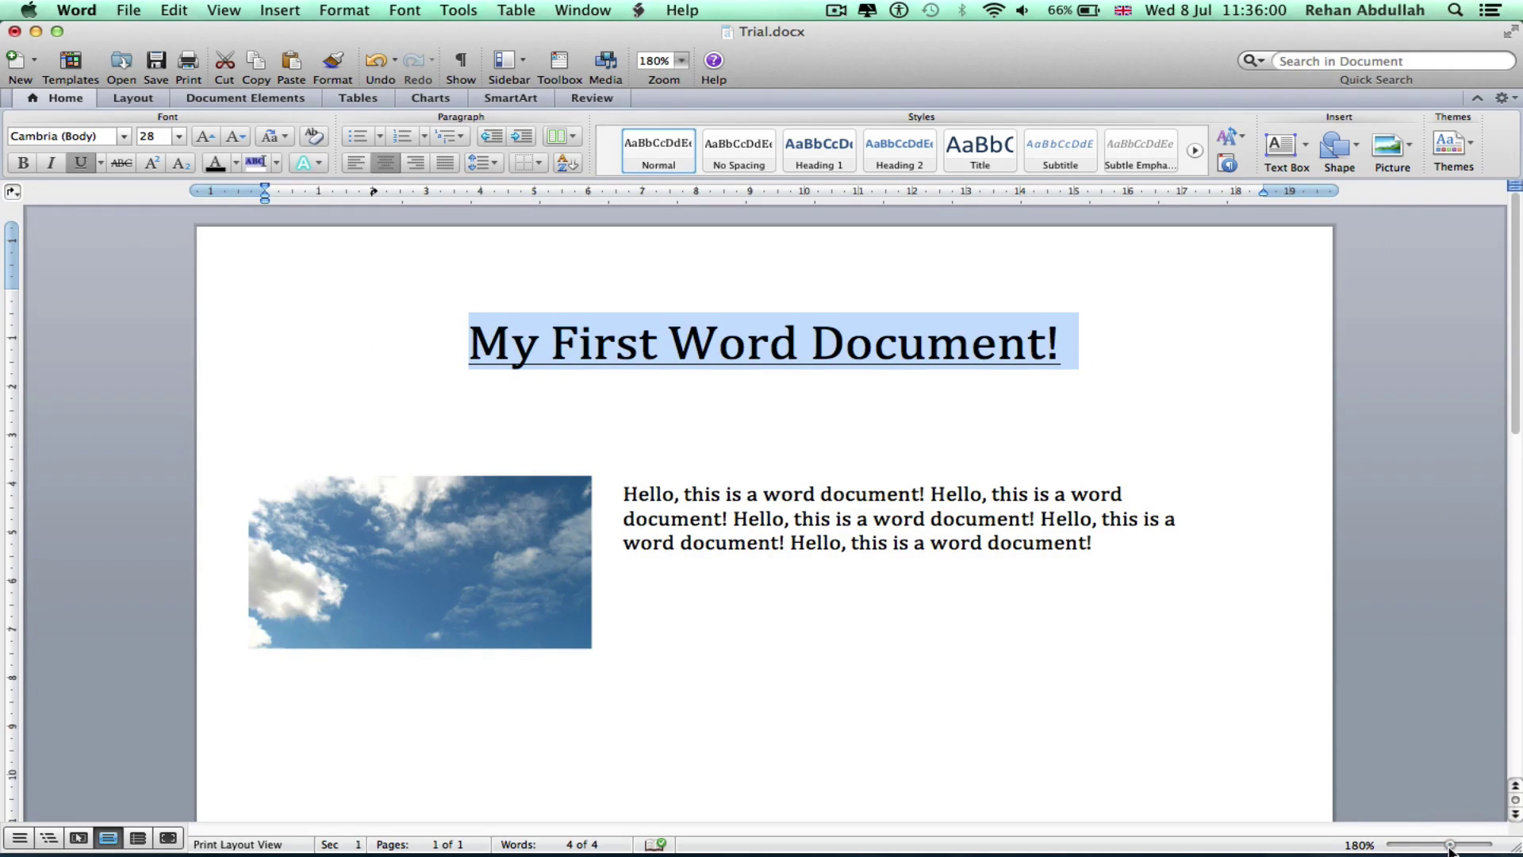
pyautogui.click(1447, 847)
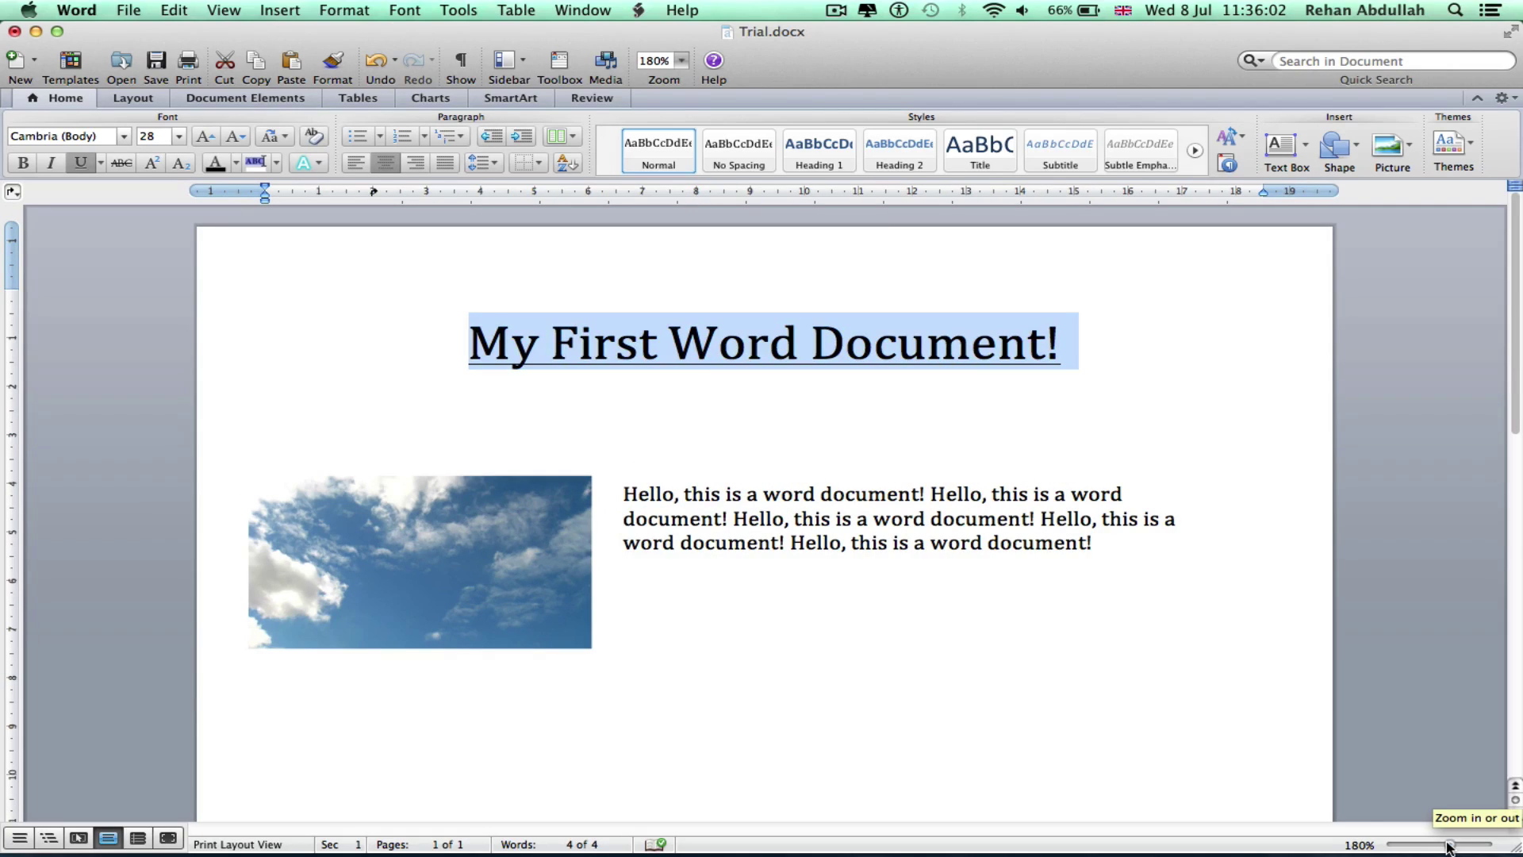
pyautogui.click(1135, 674)
pyautogui.scroll(-4, 874, 656)
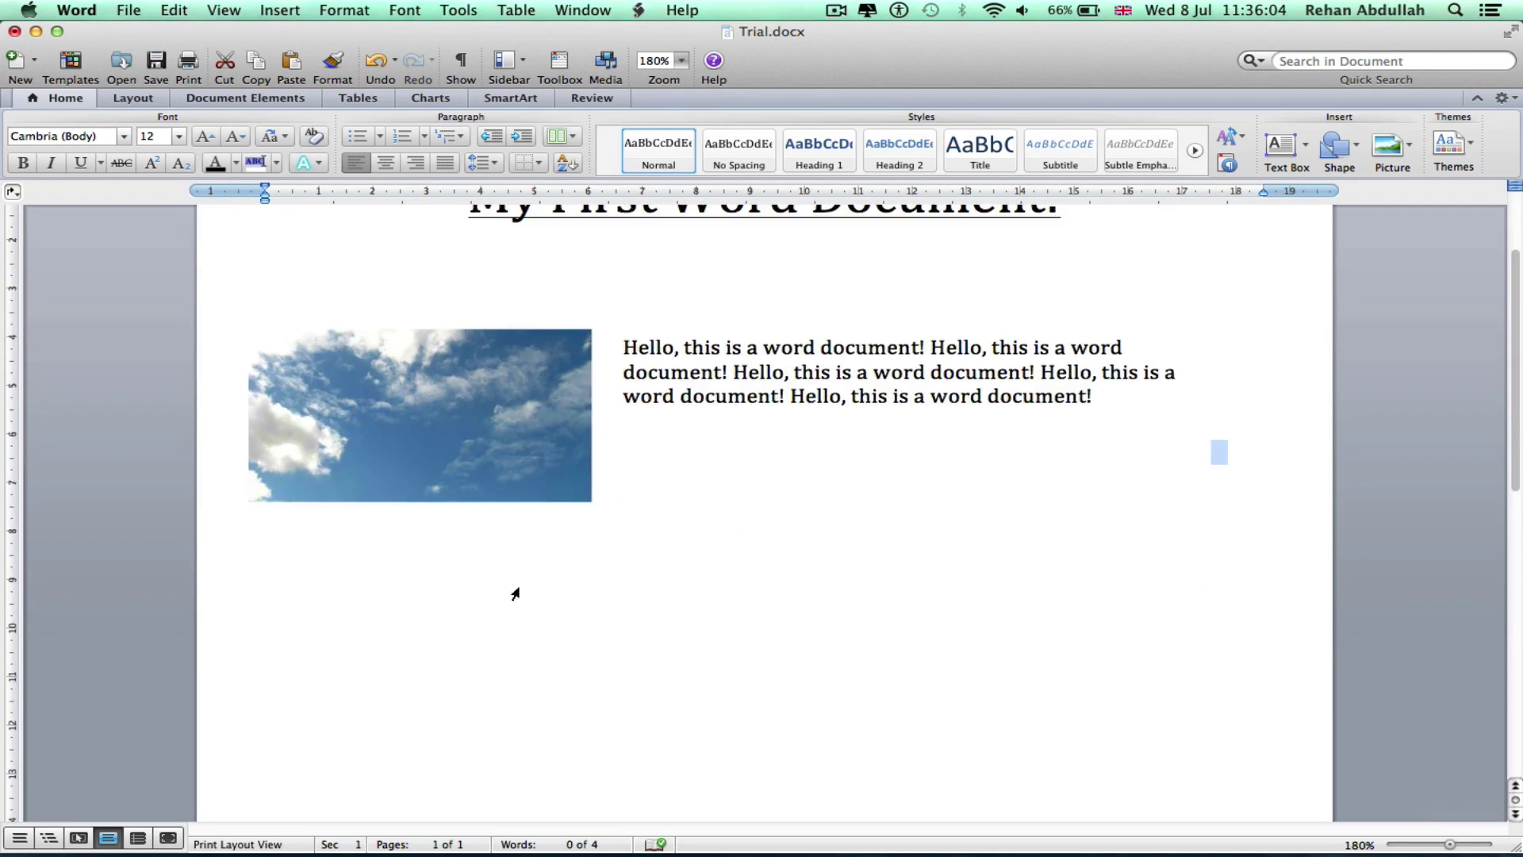
# Choose a solid border line style and draw the table outline below the photo
pyautogui.click(340, 561)
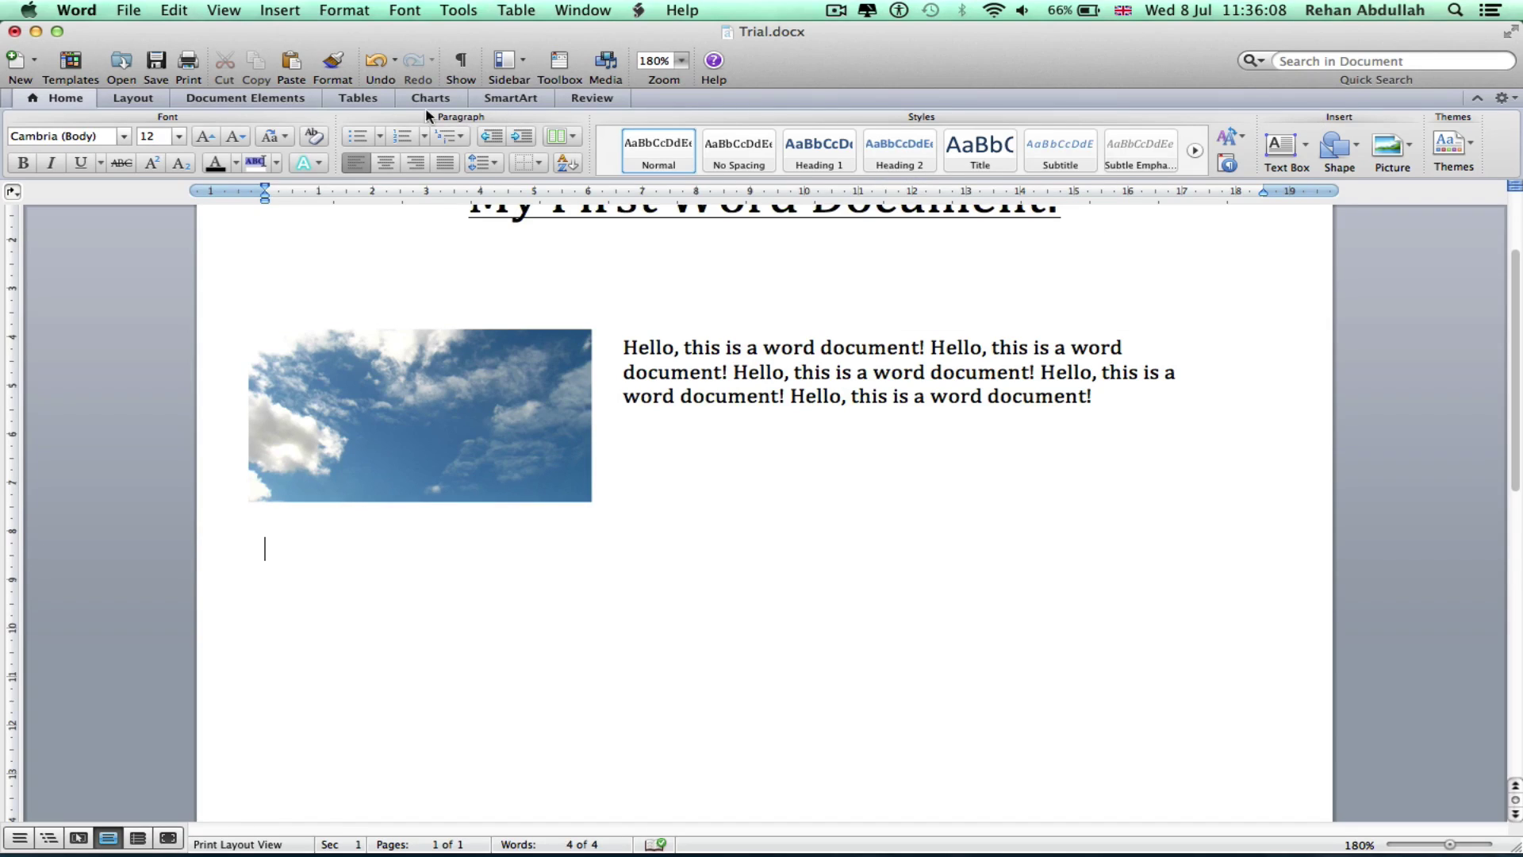
pyautogui.click(360, 99)
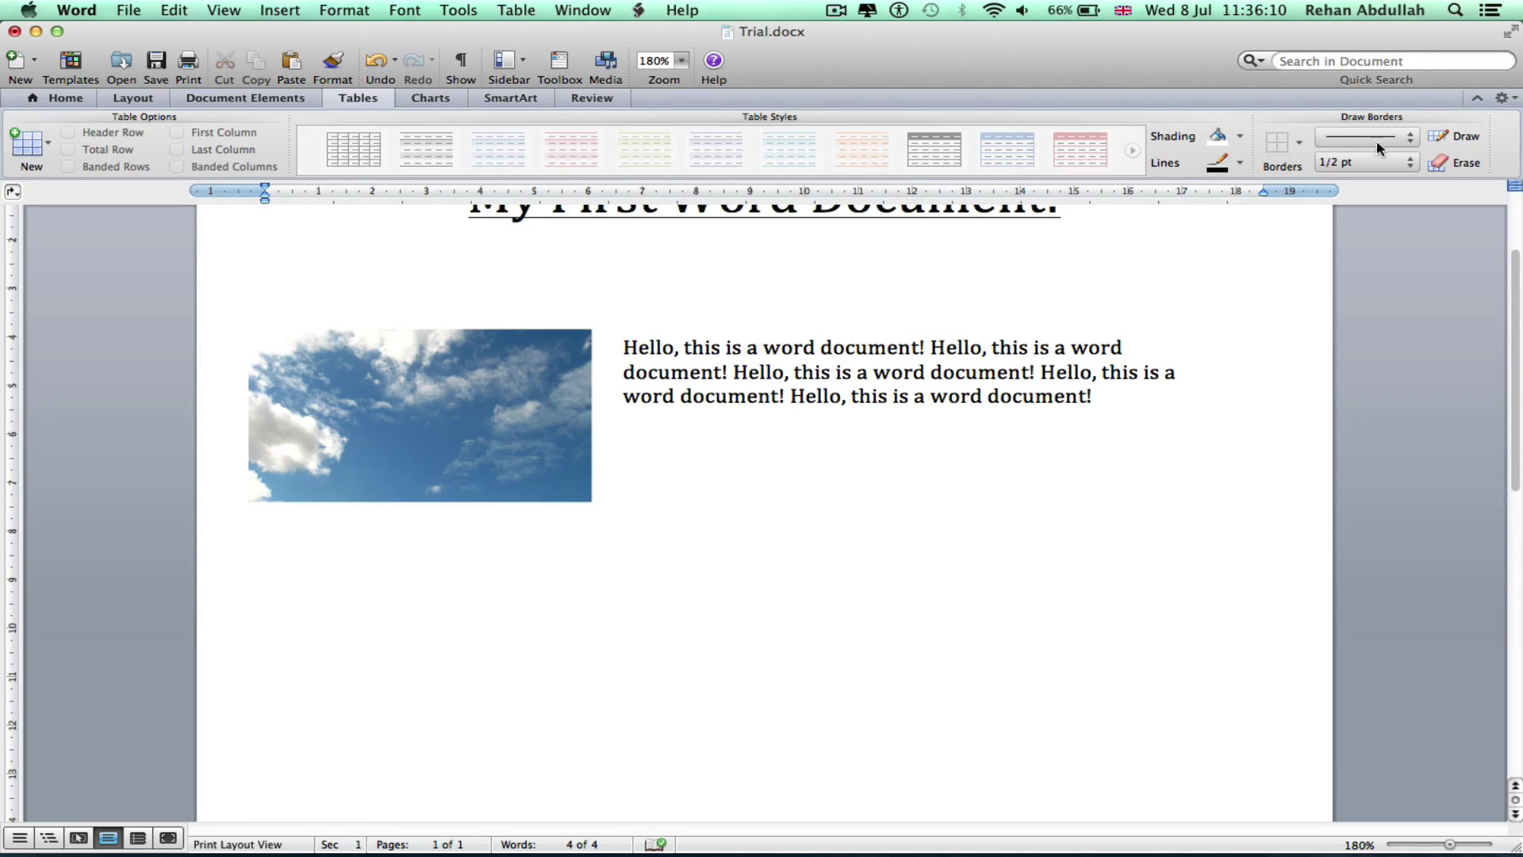
pyautogui.click(1379, 138)
pyautogui.click(1378, 138)
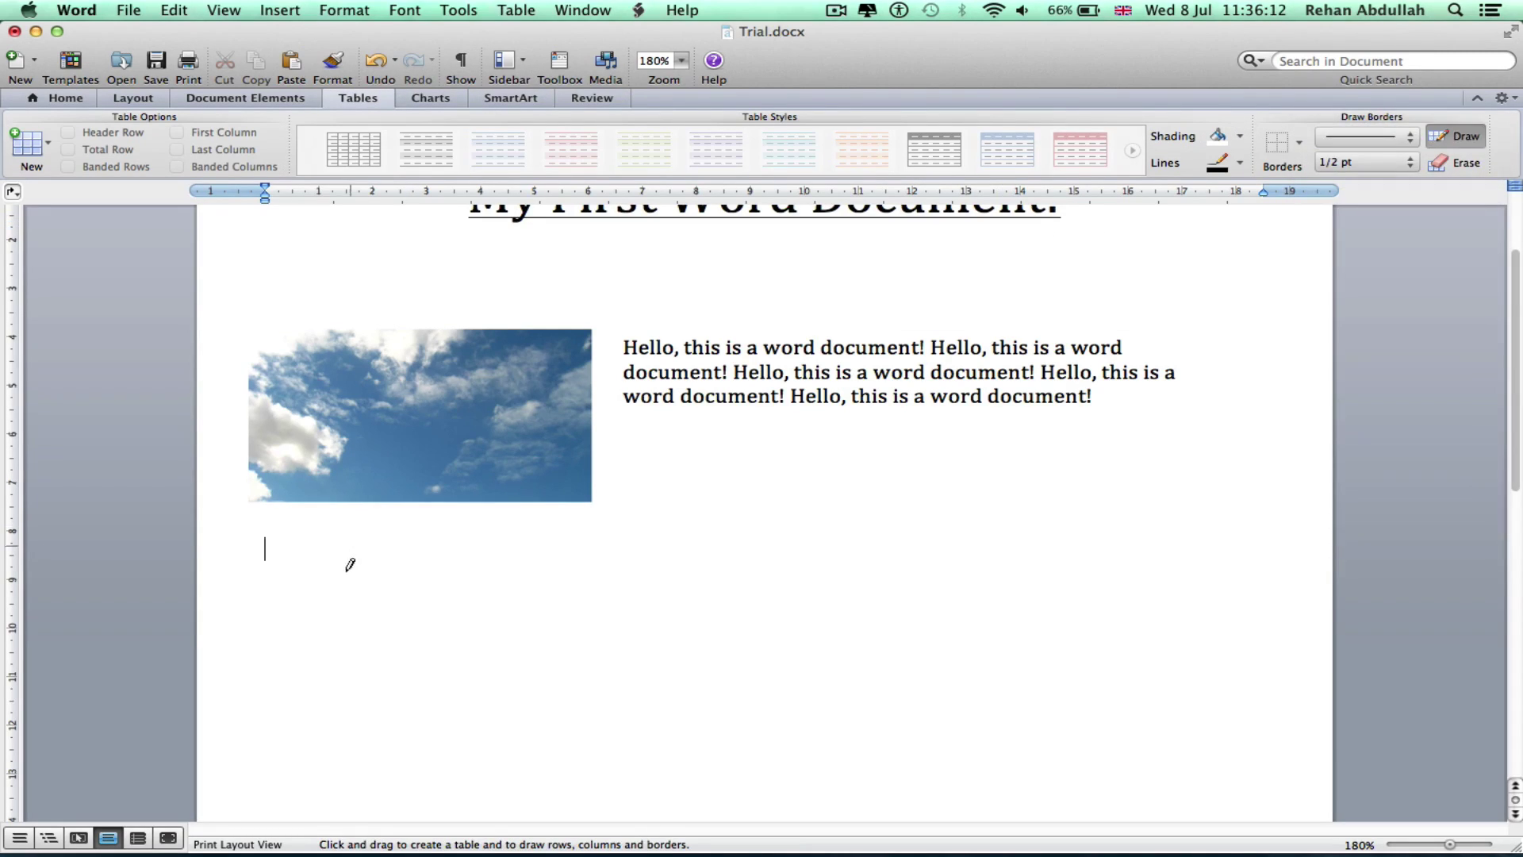
pyautogui.moveTo(268, 545)
pyautogui.mouseDown()
pyautogui.moveTo(282, 649)
pyautogui.moveTo(373, 759)
pyautogui.moveTo(941, 806)
pyautogui.moveTo(1265, 627)
pyautogui.moveTo(1266, 659)
pyautogui.mouseUp()
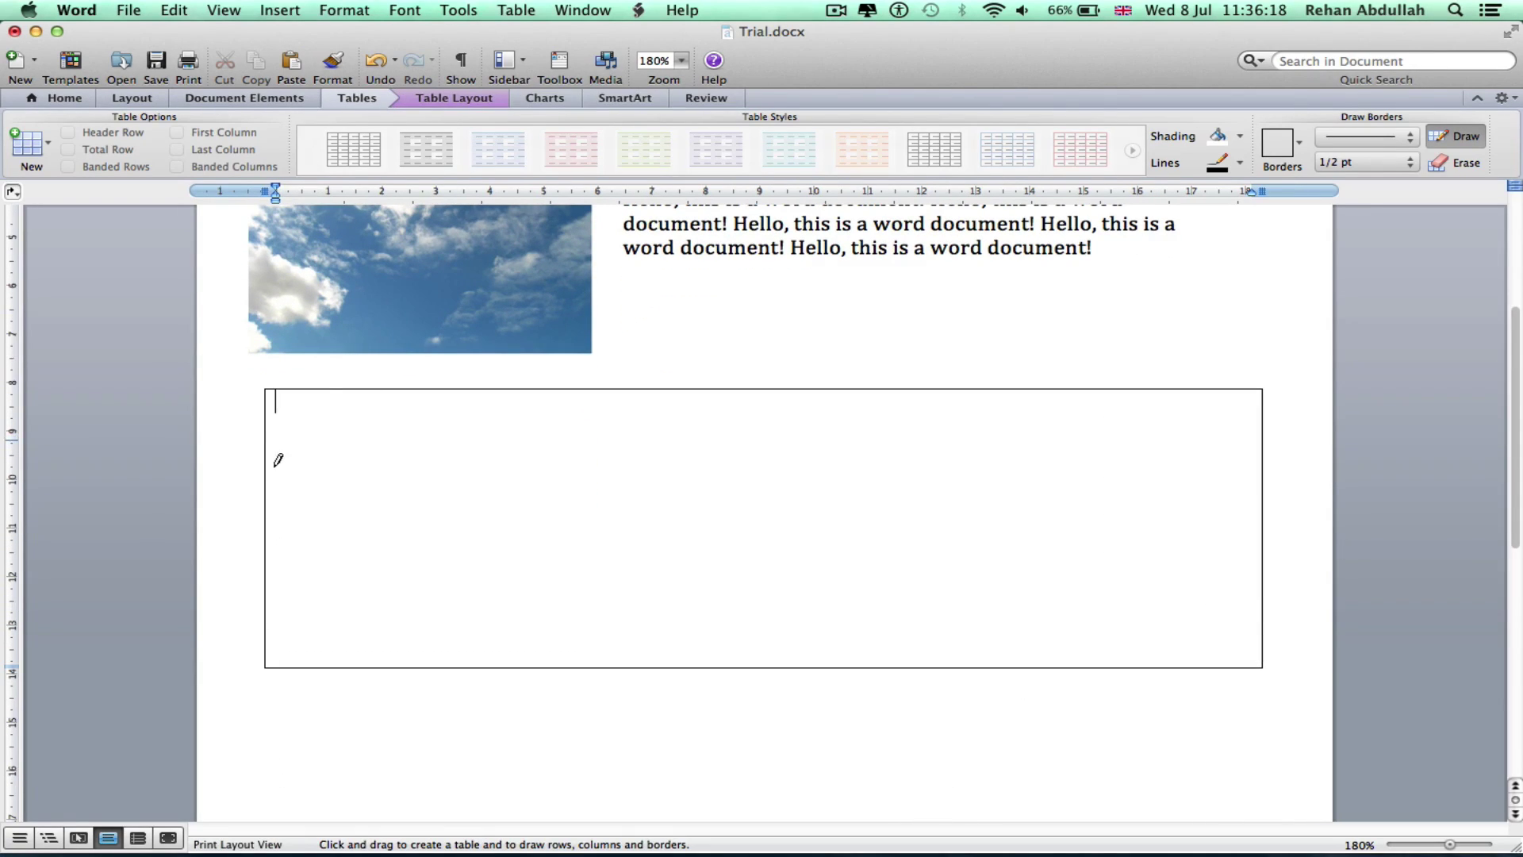
# Draw the dividing borders to split the table into three rows and three columns
pyautogui.moveTo(265, 462); pyautogui.dragTo(1147, 448)
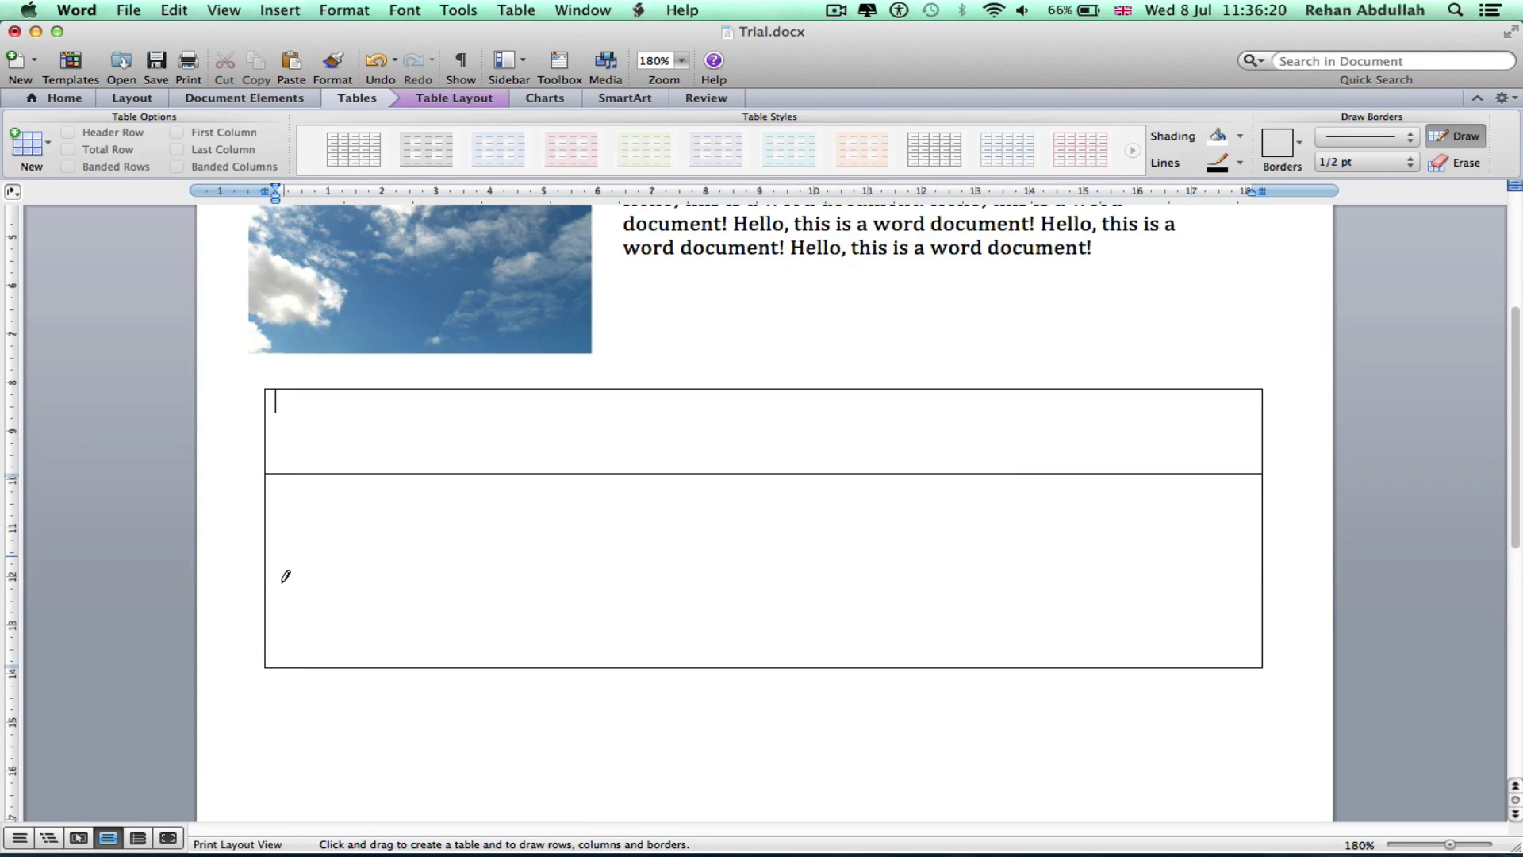
pyautogui.moveTo(269, 589)
pyautogui.mouseDown()
pyautogui.moveTo(1030, 608)
pyautogui.moveTo(1264, 554)
pyautogui.mouseUp()
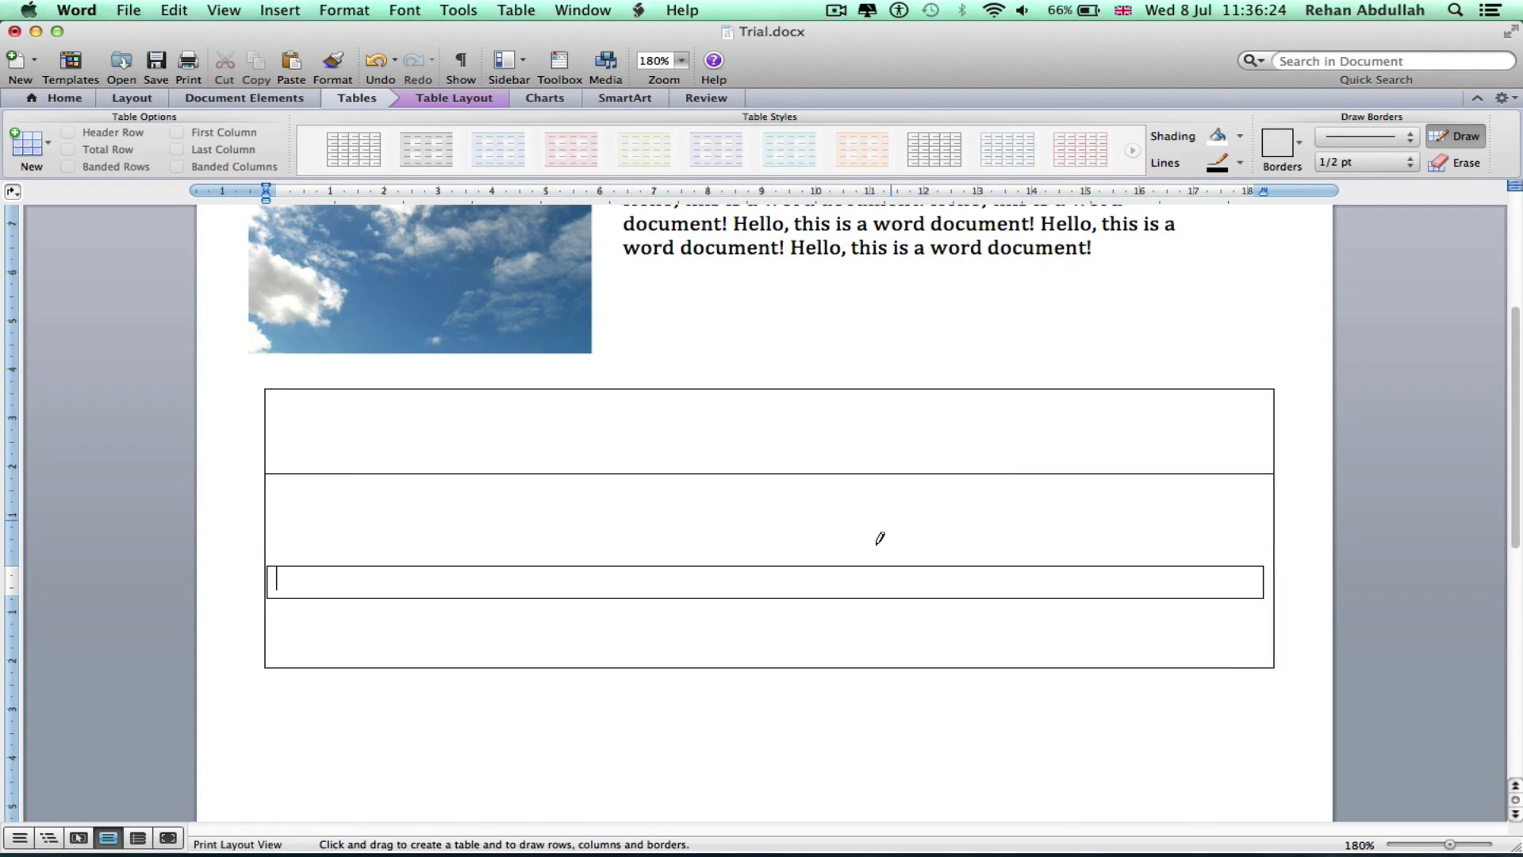
pyautogui.press('super+z')
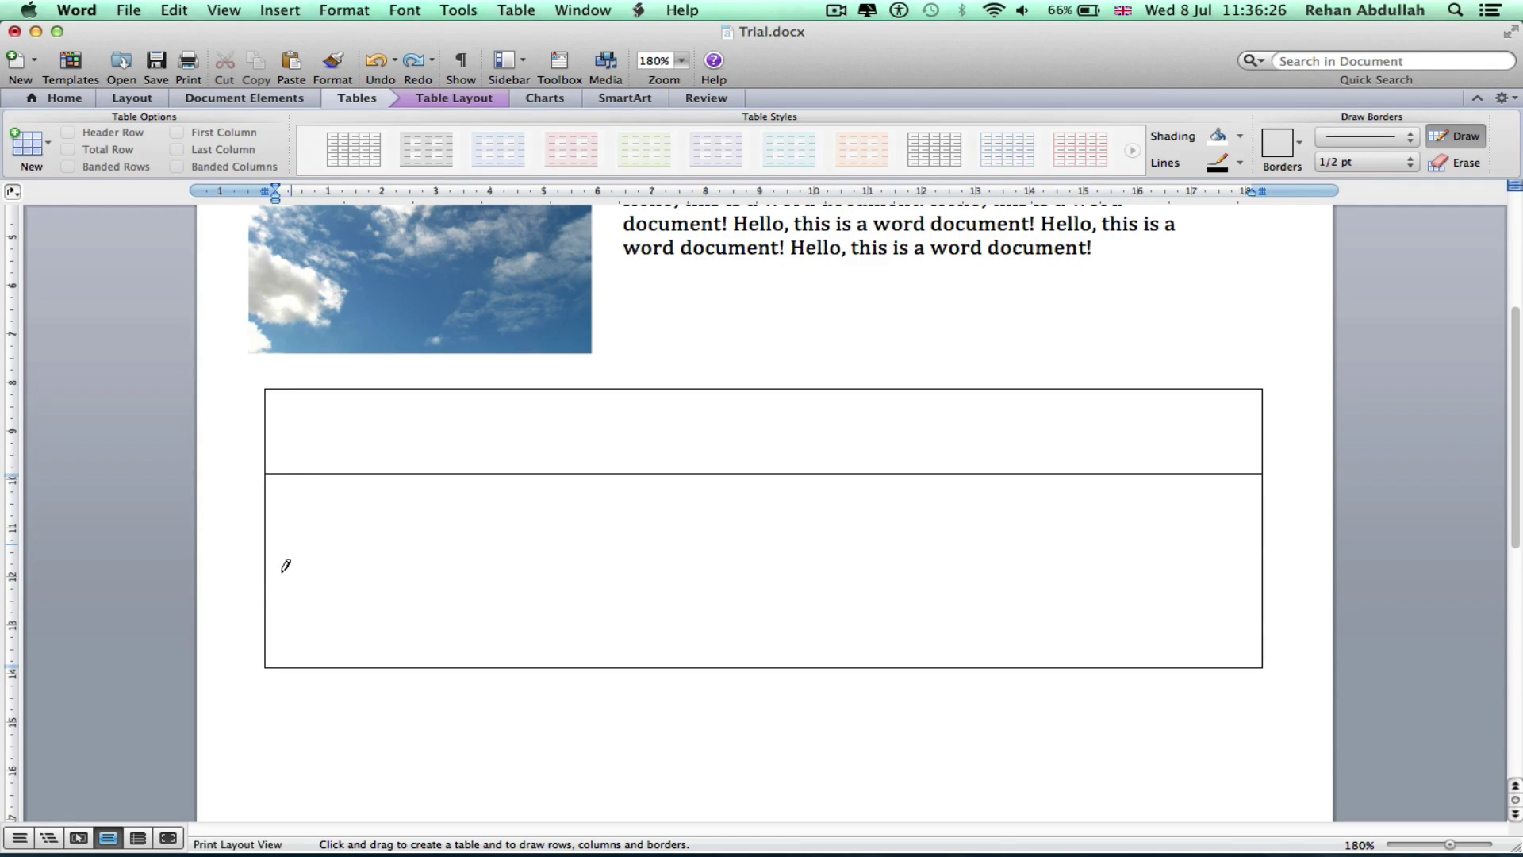
pyautogui.moveTo(268, 565); pyautogui.dragTo(891, 565)
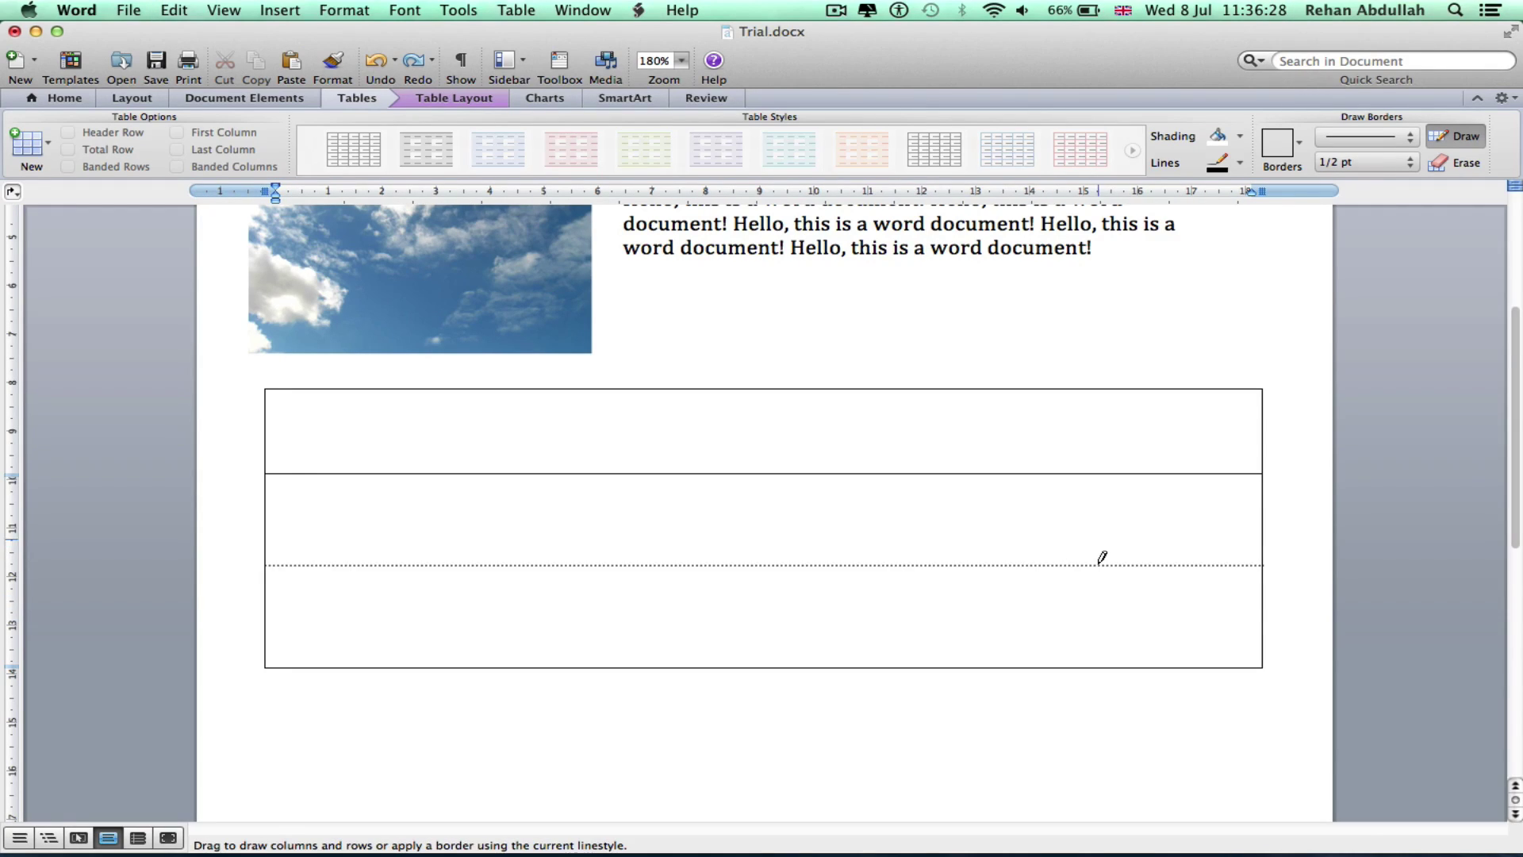
pyautogui.moveTo(1101, 557); pyautogui.dragTo(1101, 558)
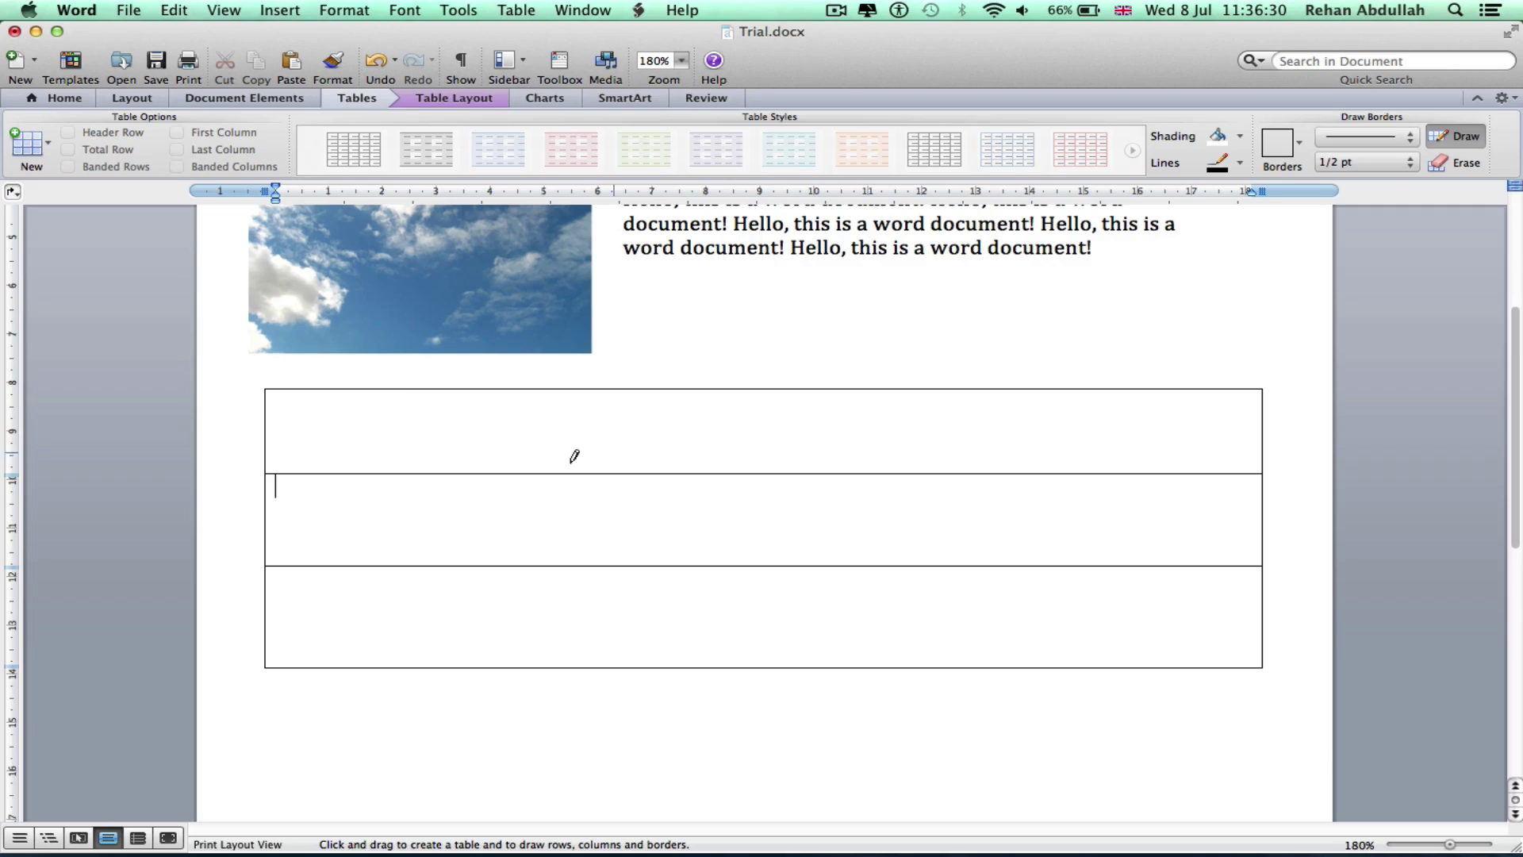
pyautogui.moveTo(539, 386); pyautogui.dragTo(540, 659)
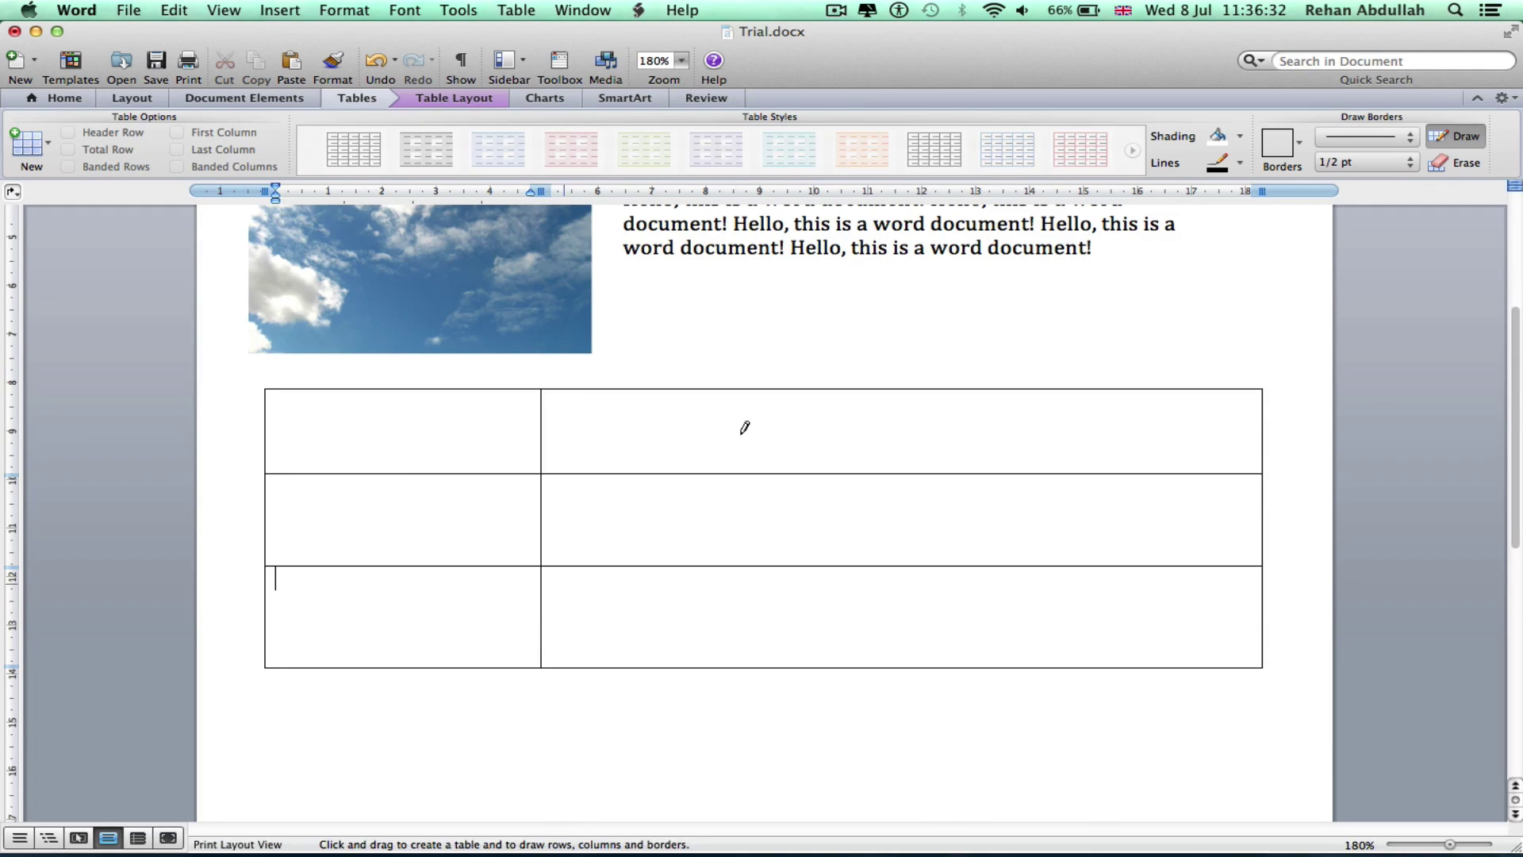
pyautogui.moveTo(913, 386); pyautogui.dragTo(925, 632)
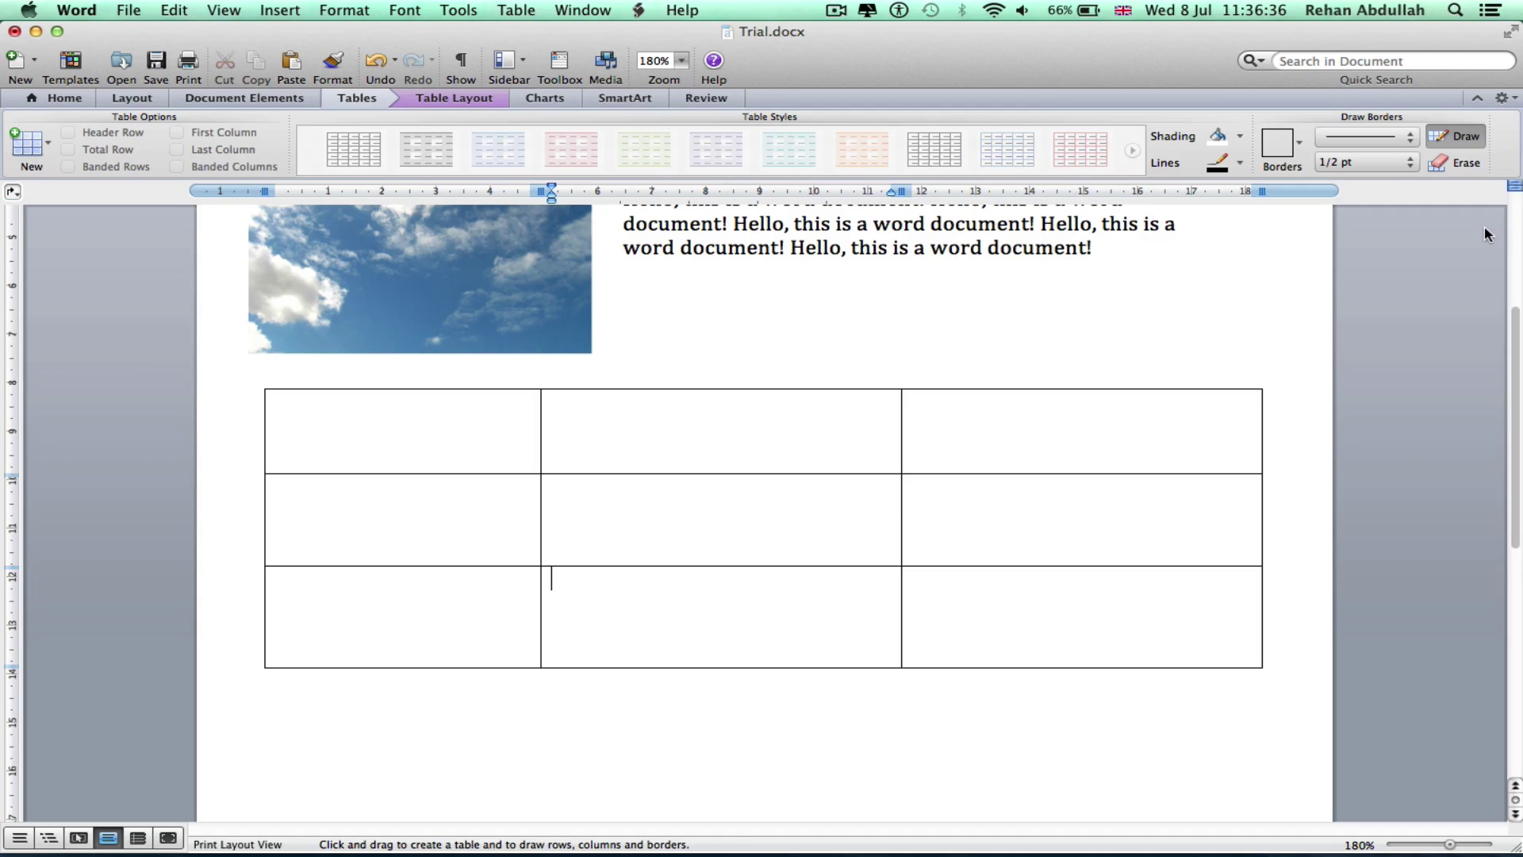
# Turn off border drawing and fill the first row with Name and the person's name
pyautogui.click(1455, 137)
pyautogui.click(1477, 98)
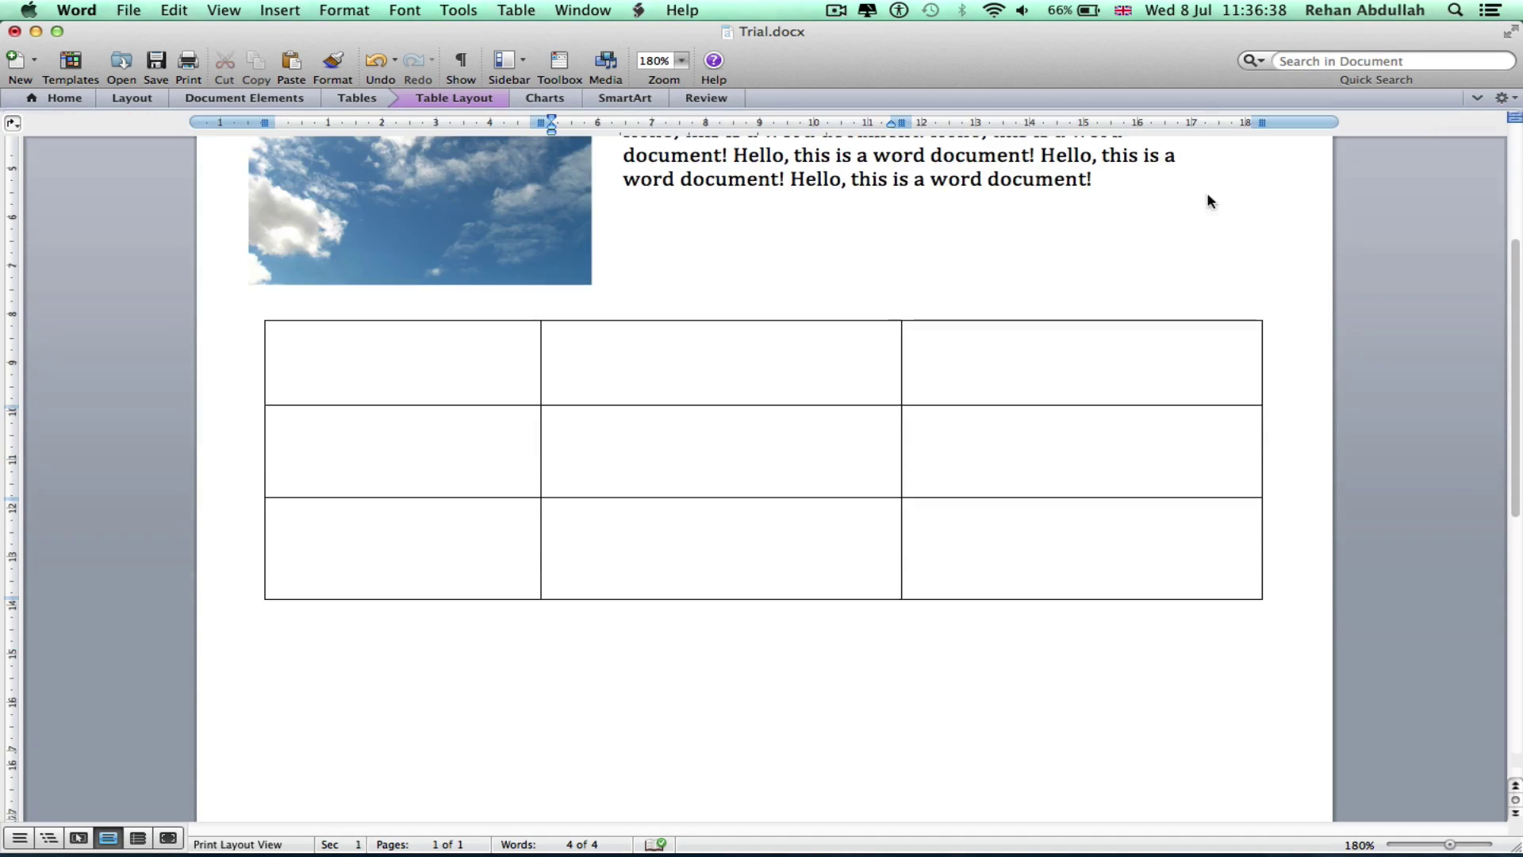
pyautogui.click(341, 365)
pyautogui.write('H')
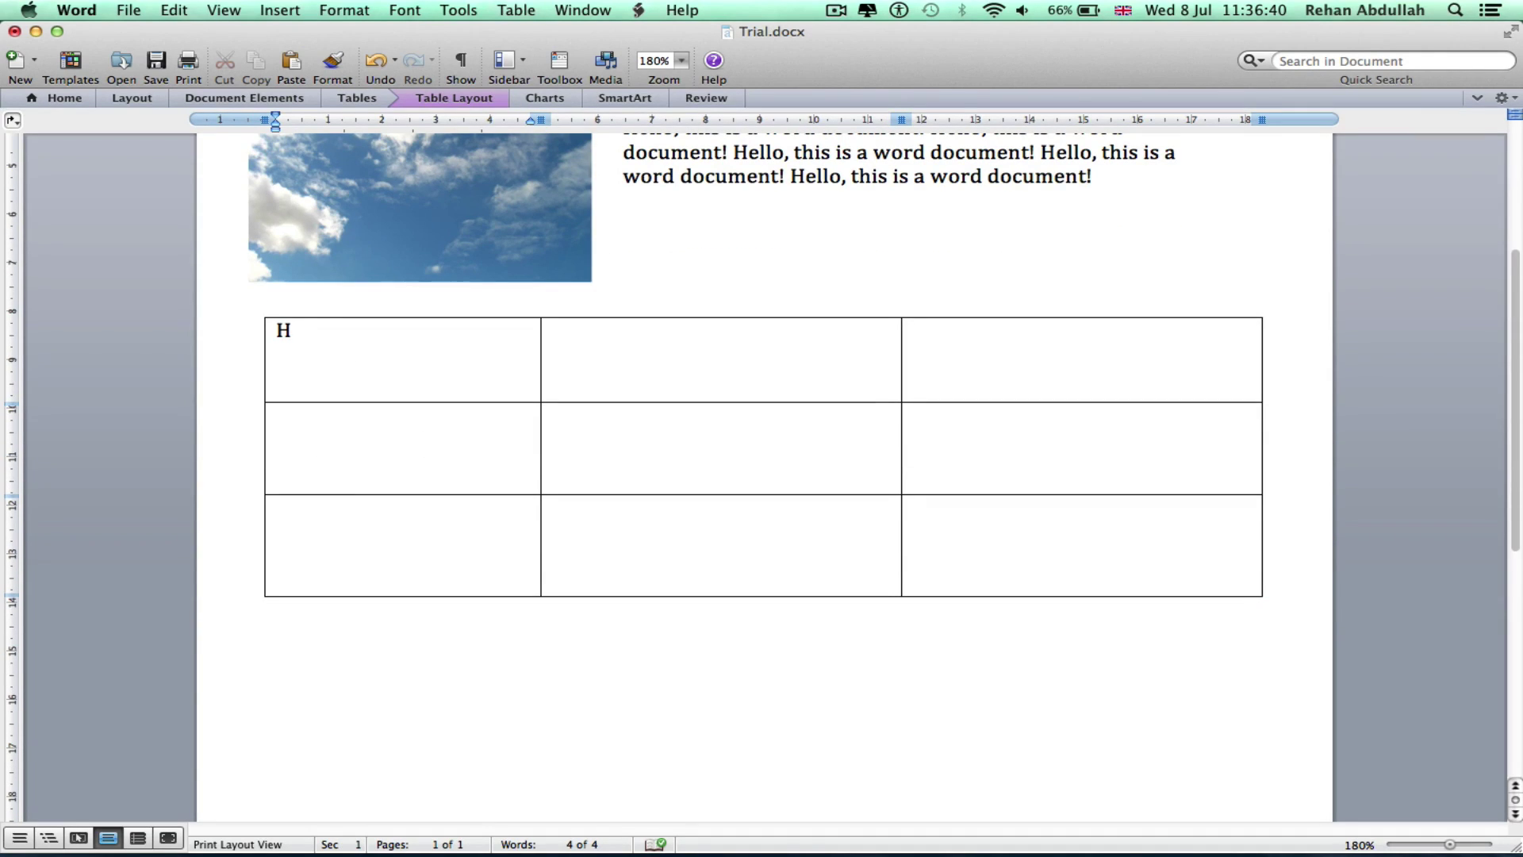
pyautogui.press('BackSpace')
pyautogui.press('BackSpace')
pyautogui.press('BackSpace')
pyautogui.write('Name:')
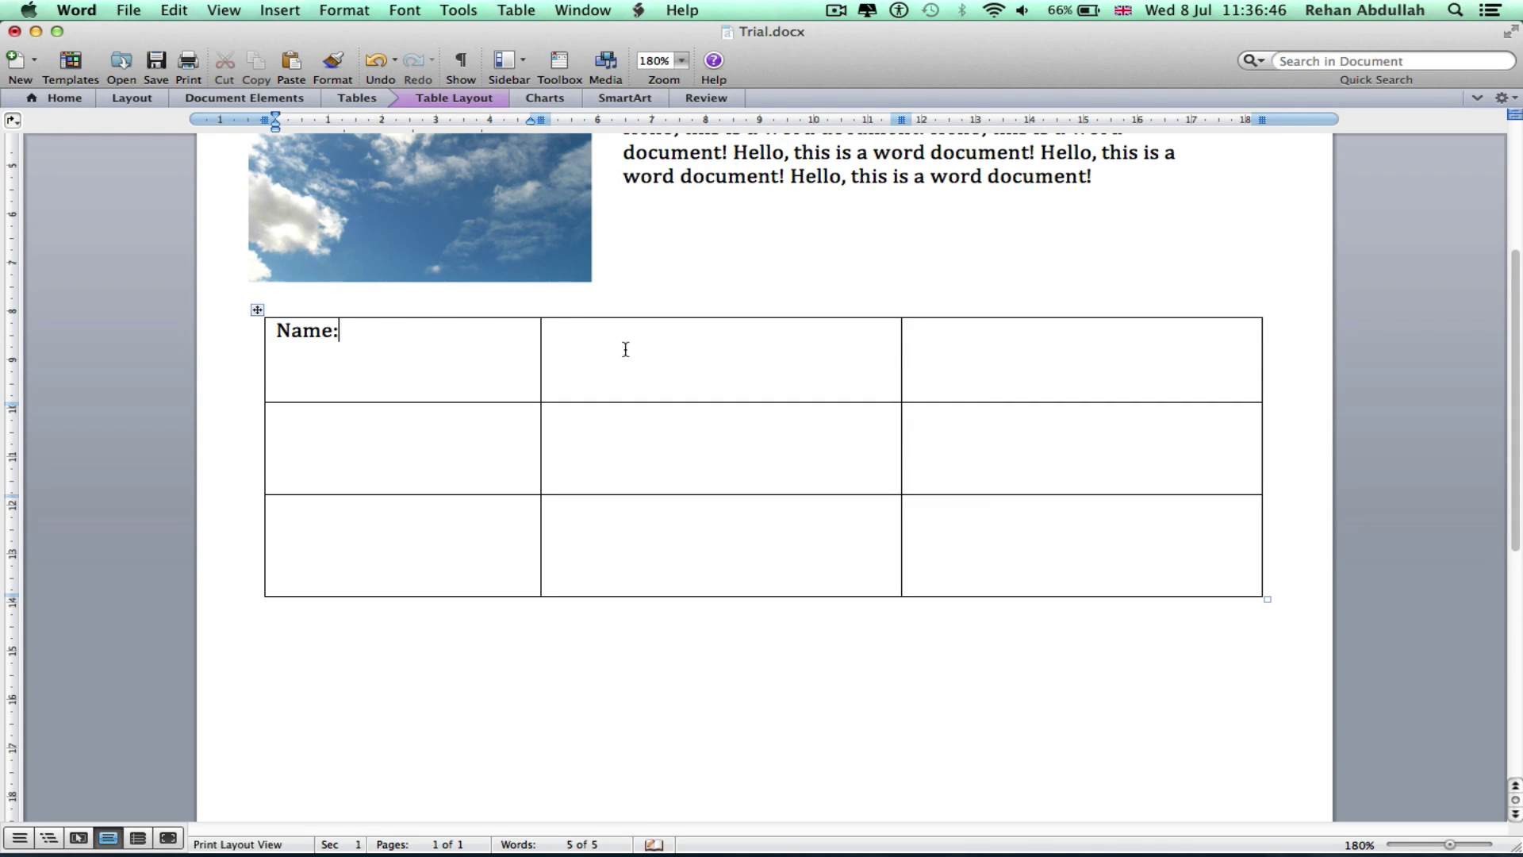
pyautogui.click(626, 349)
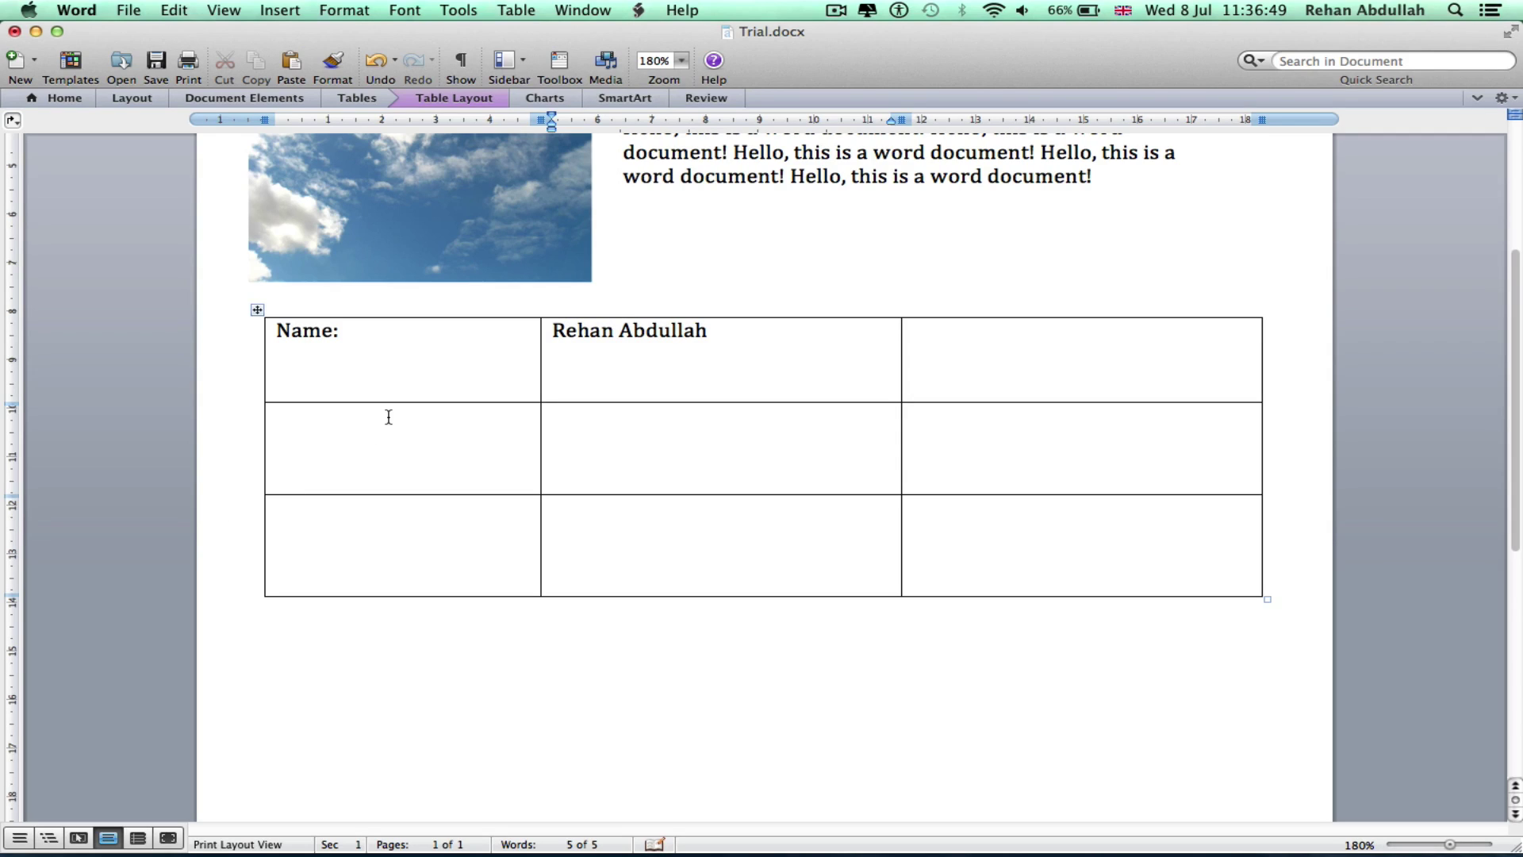
# Fill the second and third rows with Age: 21 and Sex: Male
pyautogui.click(389, 418)
pyautogui.write('Age:')
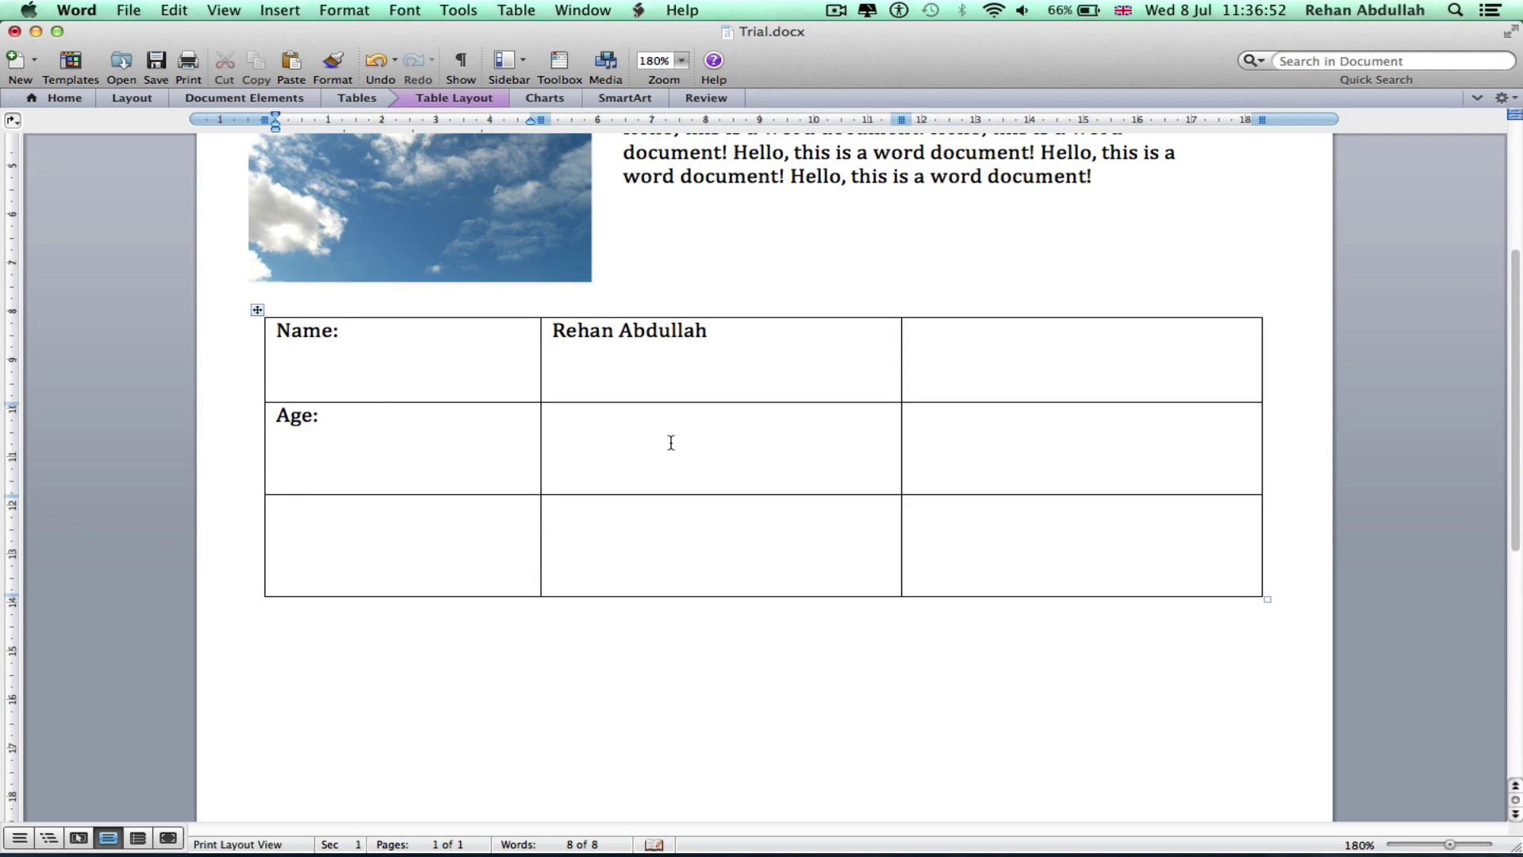
pyautogui.click(671, 442)
pyautogui.write('21')
pyautogui.click(359, 535)
pyautogui.write('s')
pyautogui.write('ex:')
pyautogui.write('Male')
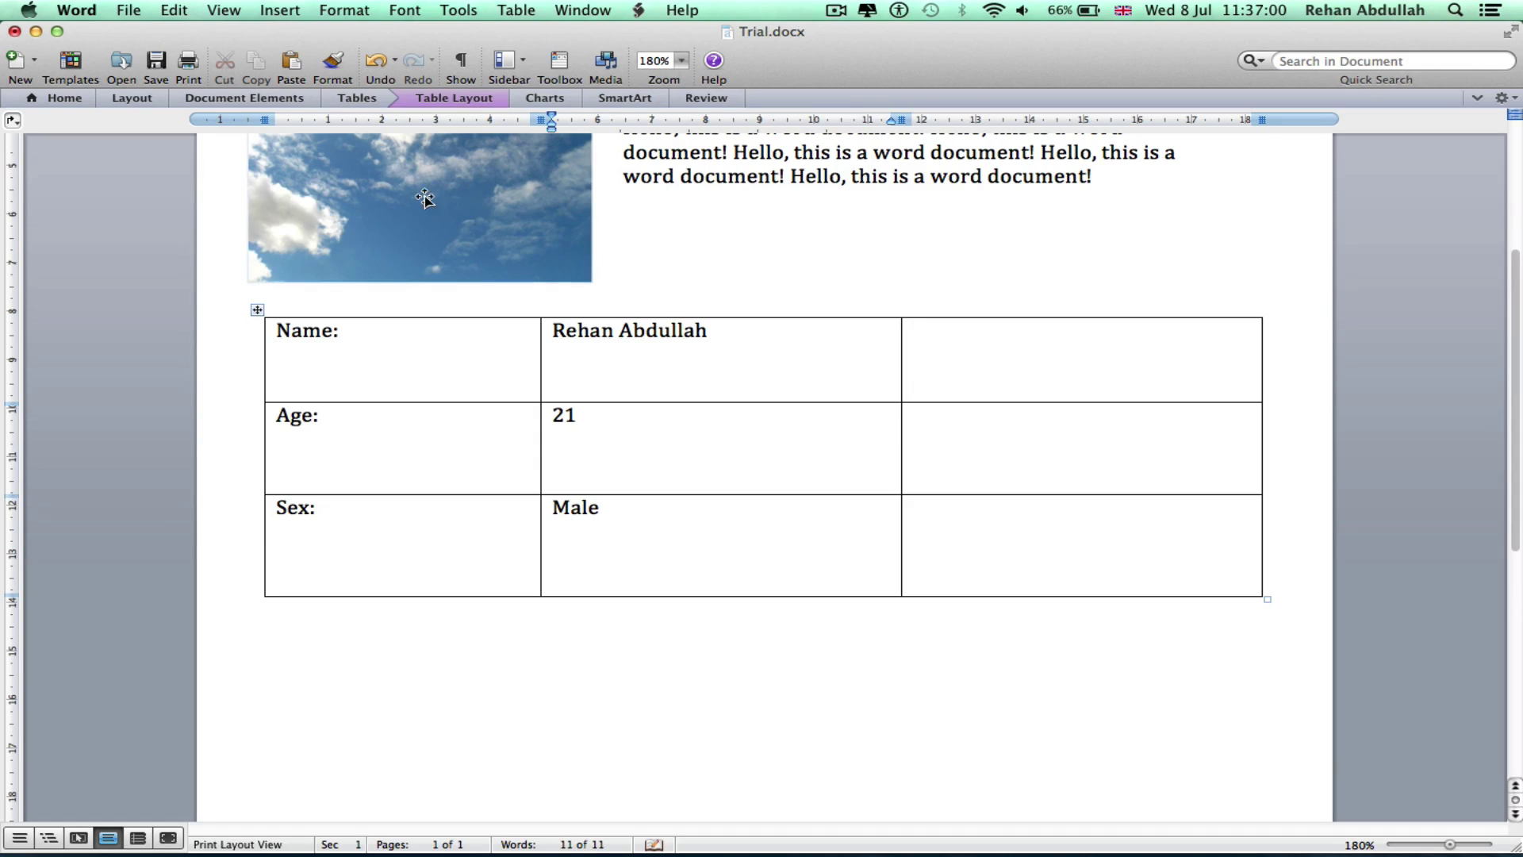
# Erase the empty third column and add a vertical border inside the label column
pyautogui.click(328, 98)
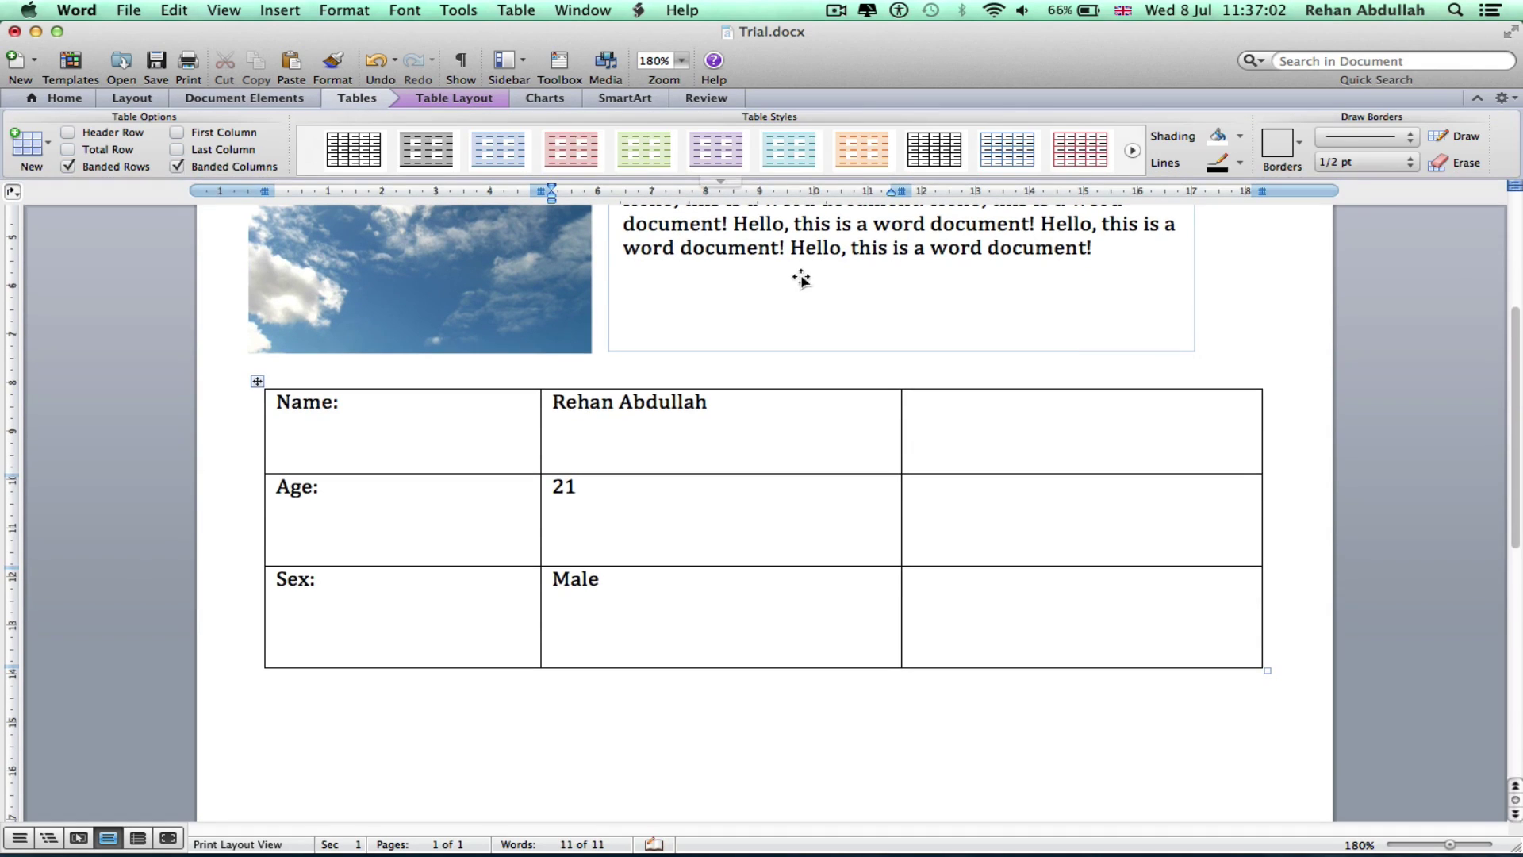
pyautogui.click(1458, 162)
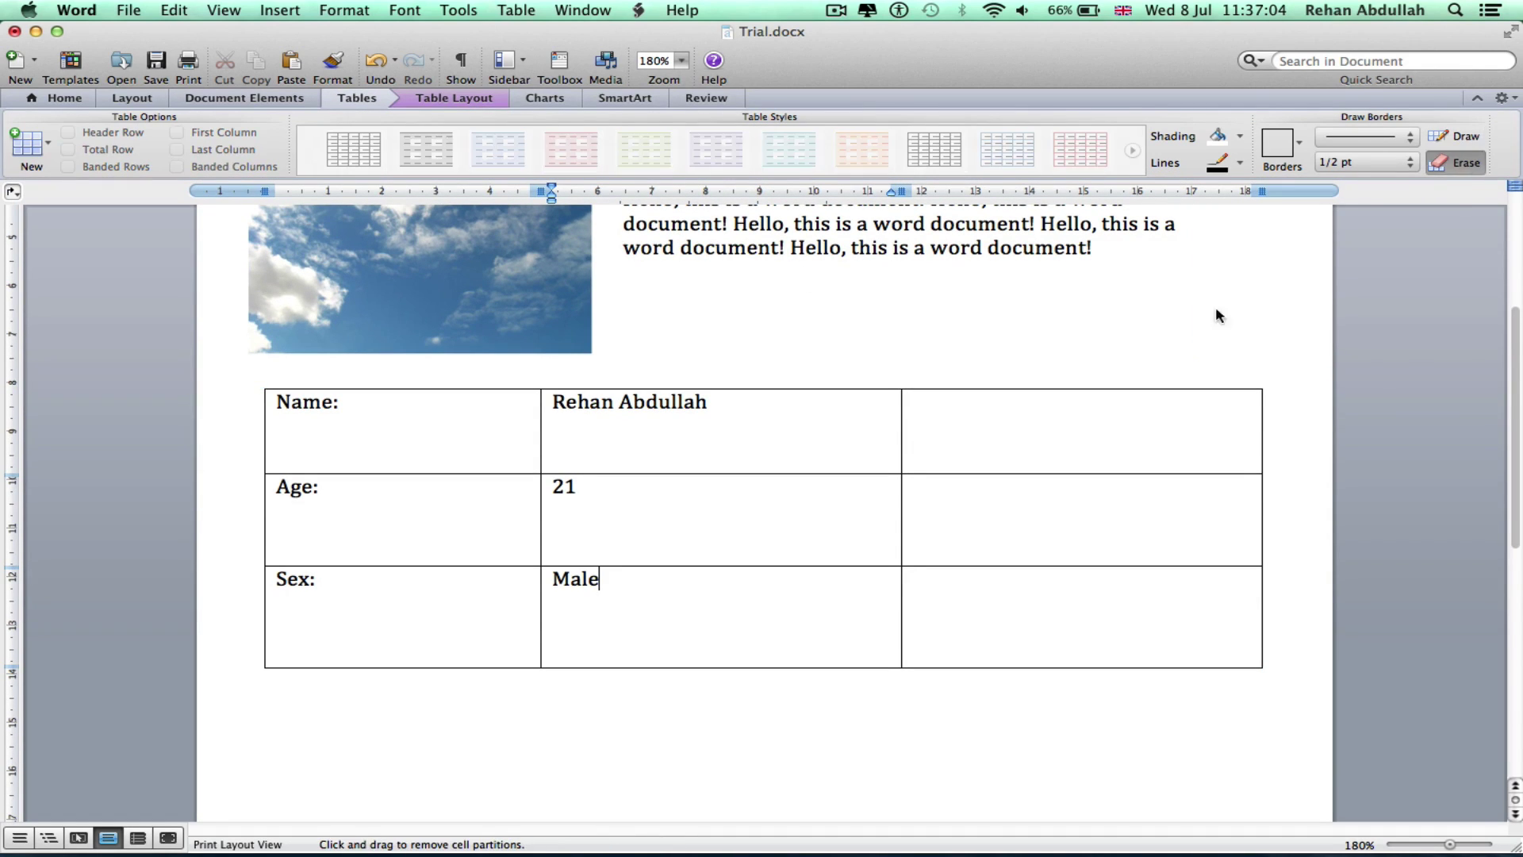
pyautogui.moveTo(1167, 343); pyautogui.dragTo(1200, 765)
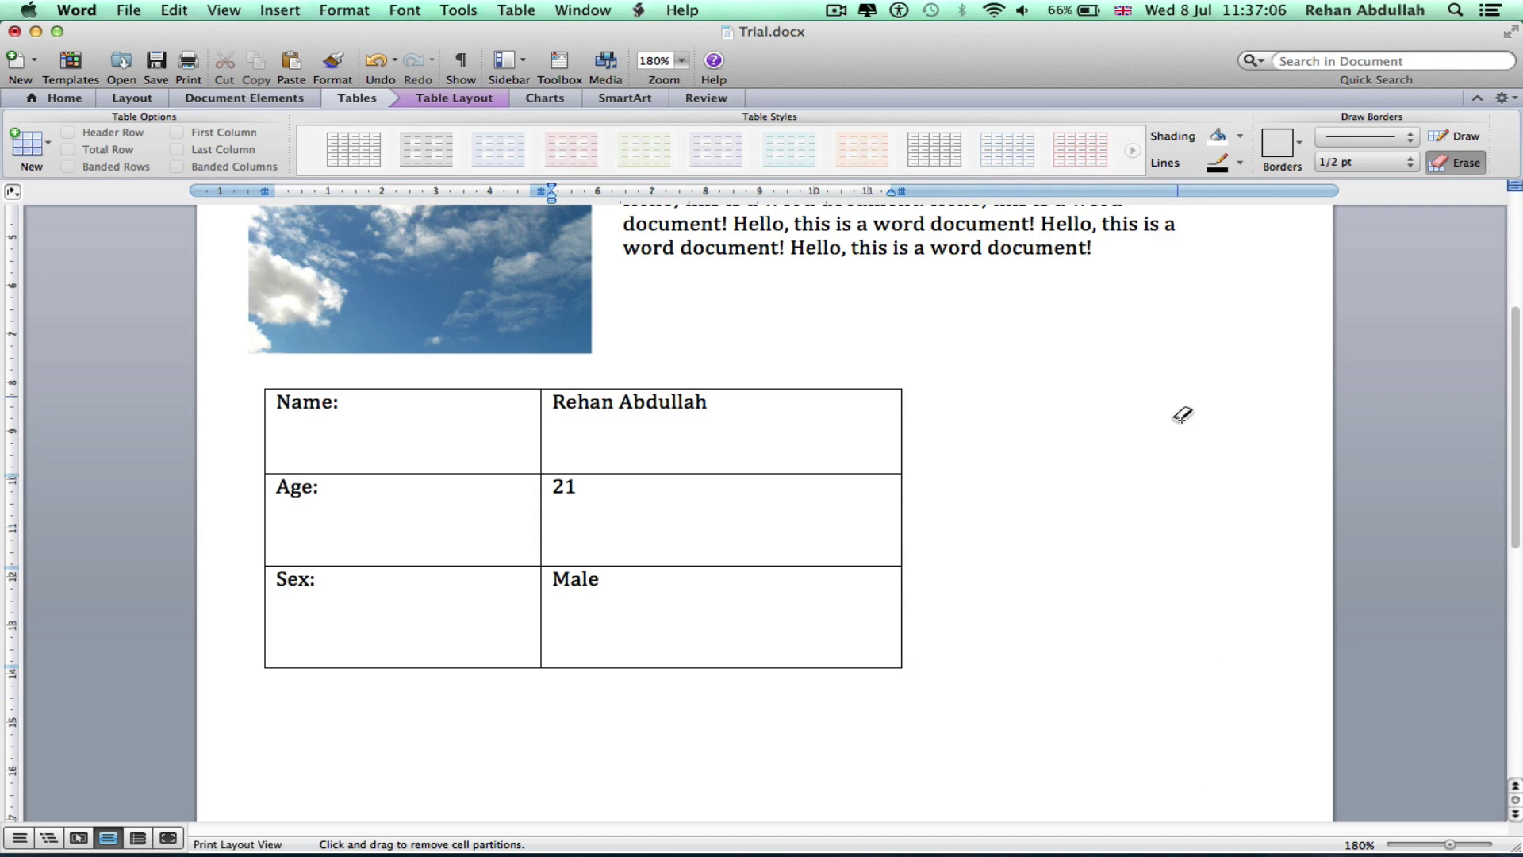
pyautogui.click(1469, 138)
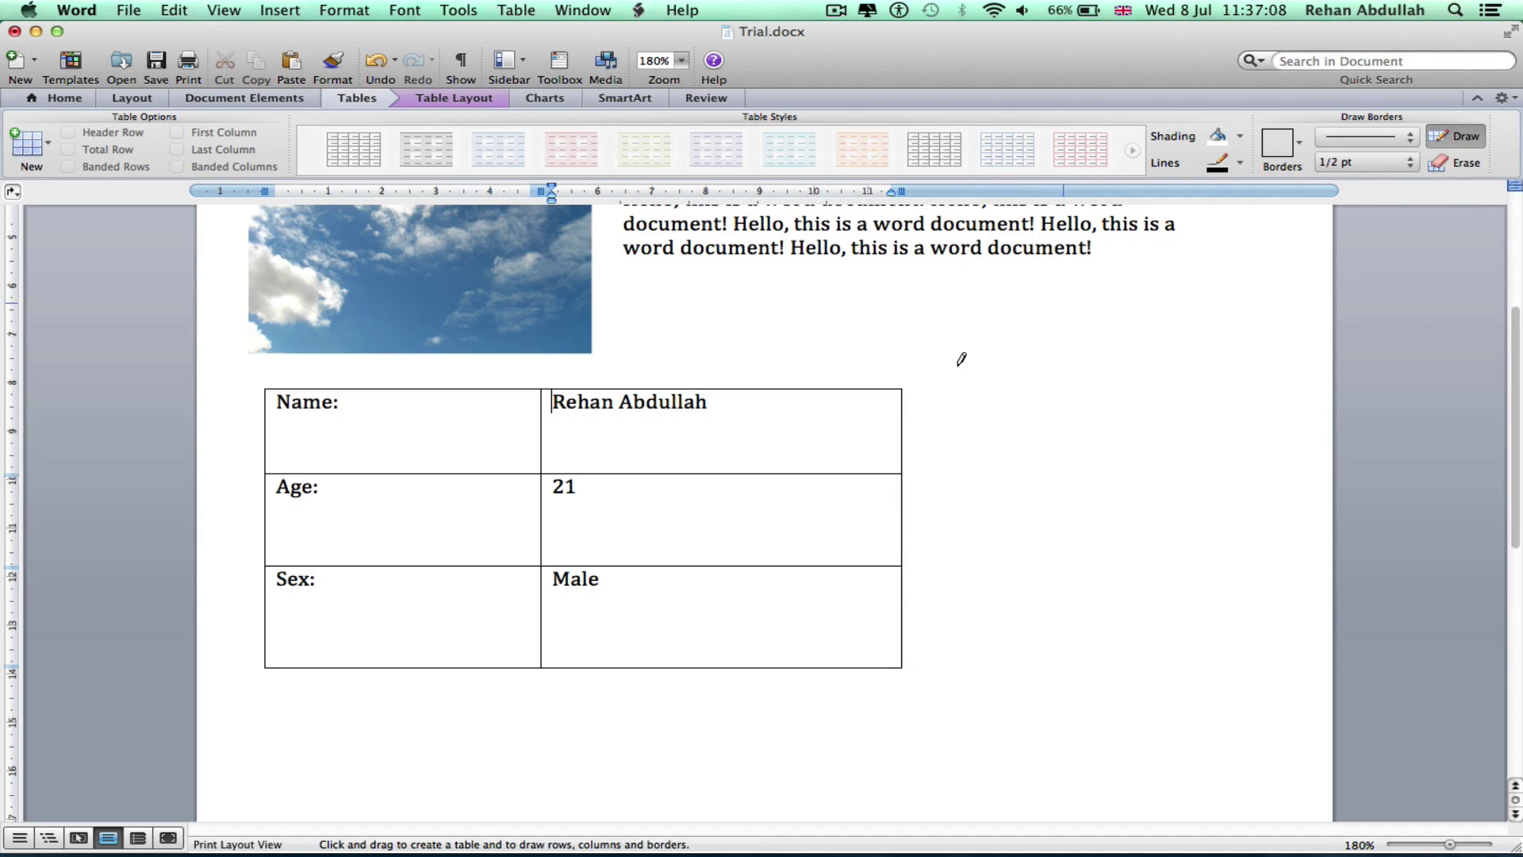
pyautogui.click(1474, 139)
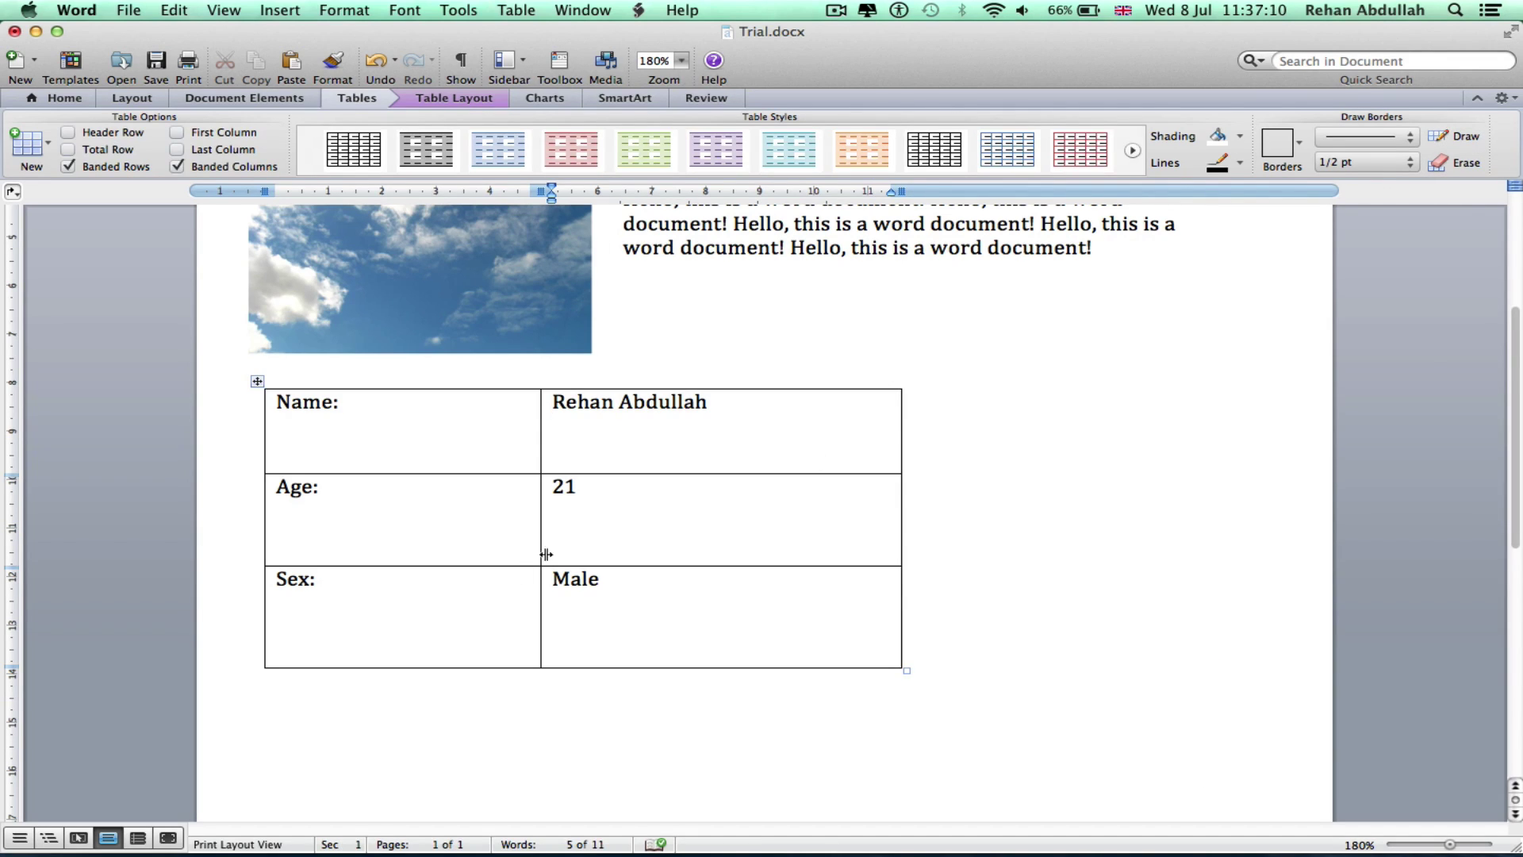
pyautogui.moveTo(537, 442); pyautogui.dragTo(377, 445)
pyautogui.moveTo(541, 453); pyautogui.dragTo(453, 443)
pyautogui.moveTo(539, 550); pyautogui.dragTo(480, 529)
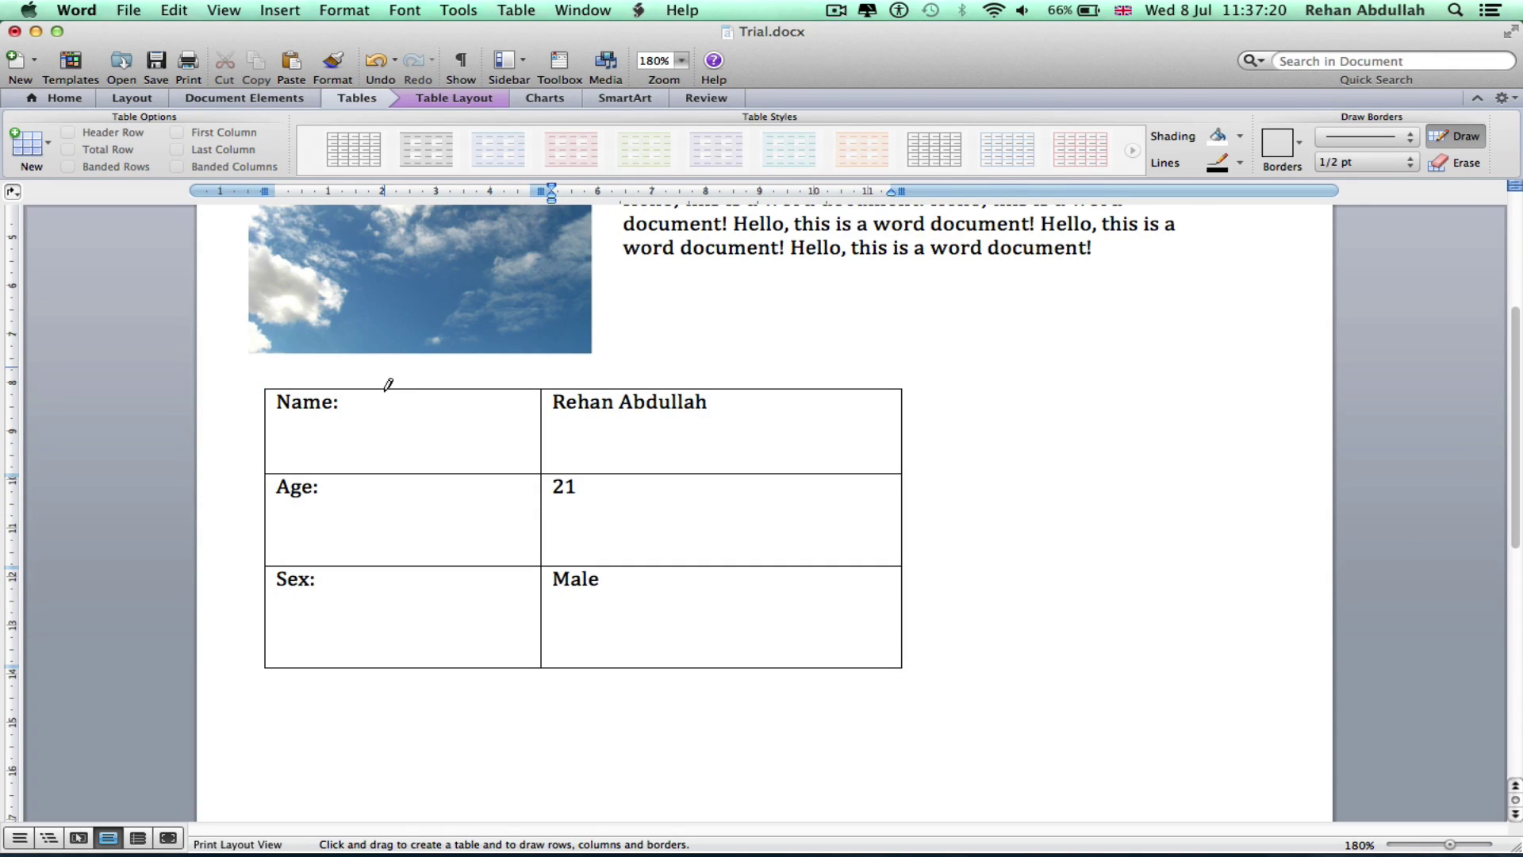
pyautogui.moveTo(388, 385); pyautogui.dragTo(386, 666)
pyautogui.click(1457, 136)
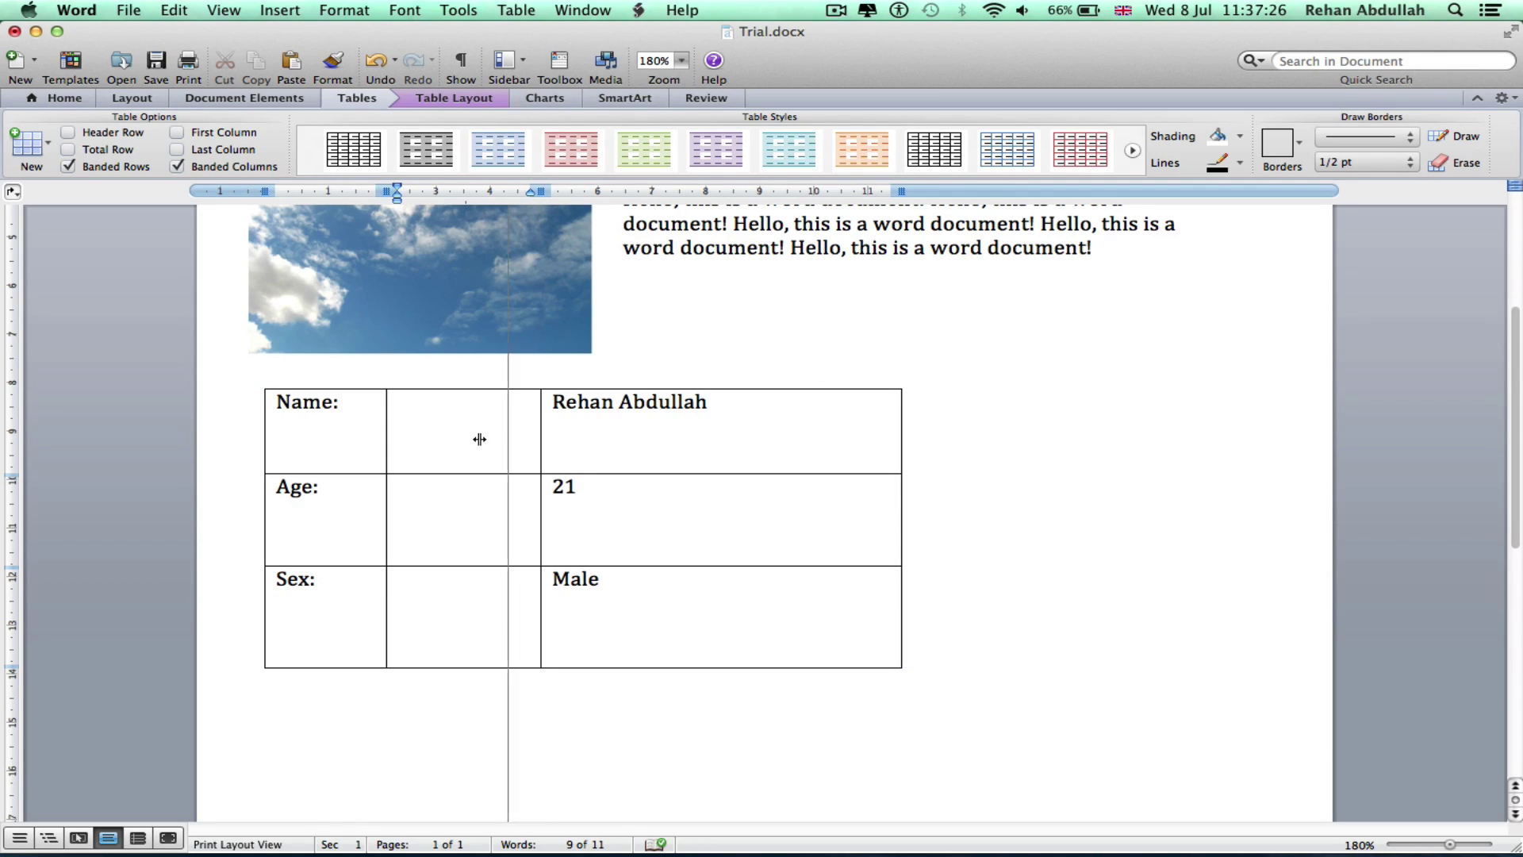
# Shorten the Name, Age and Sex rows and merge each row's middle and value cells
pyautogui.moveTo(613, 475); pyautogui.dragTo(617, 445)
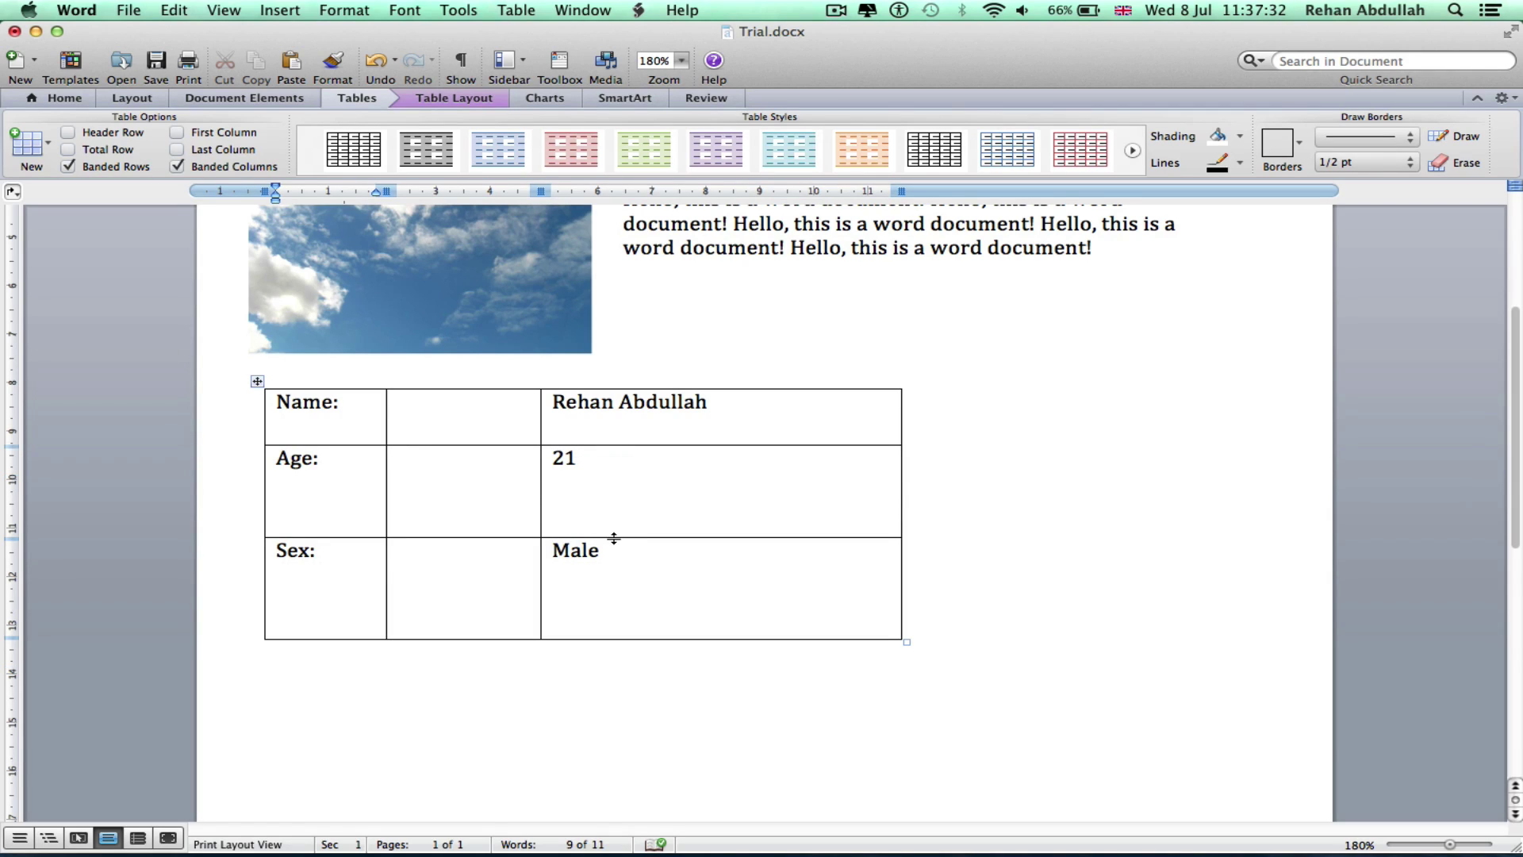
pyautogui.moveTo(614, 538); pyautogui.dragTo(637, 486)
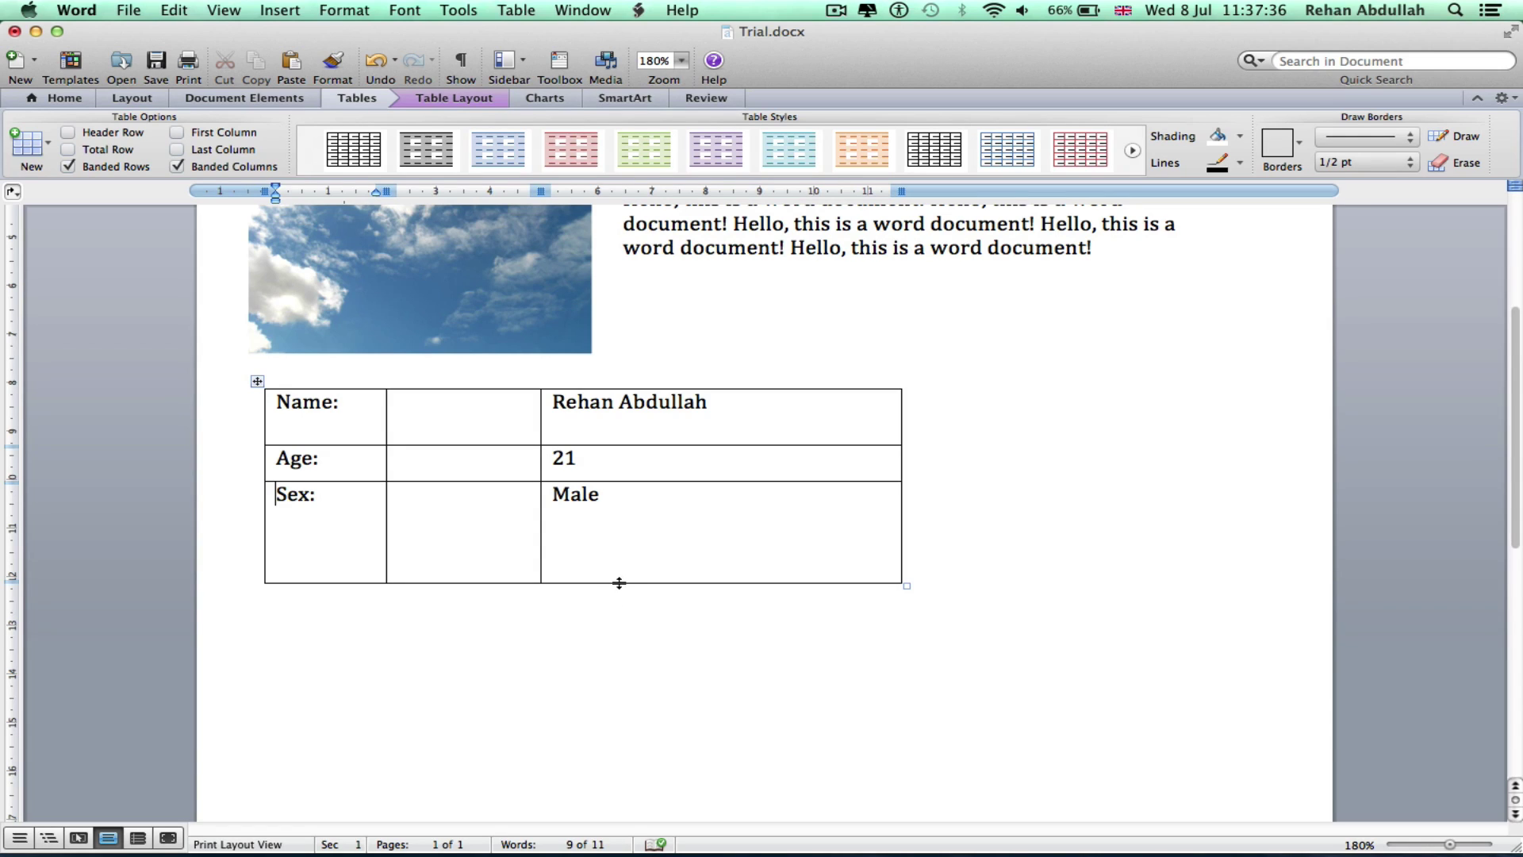
pyautogui.moveTo(619, 583); pyautogui.dragTo(617, 542)
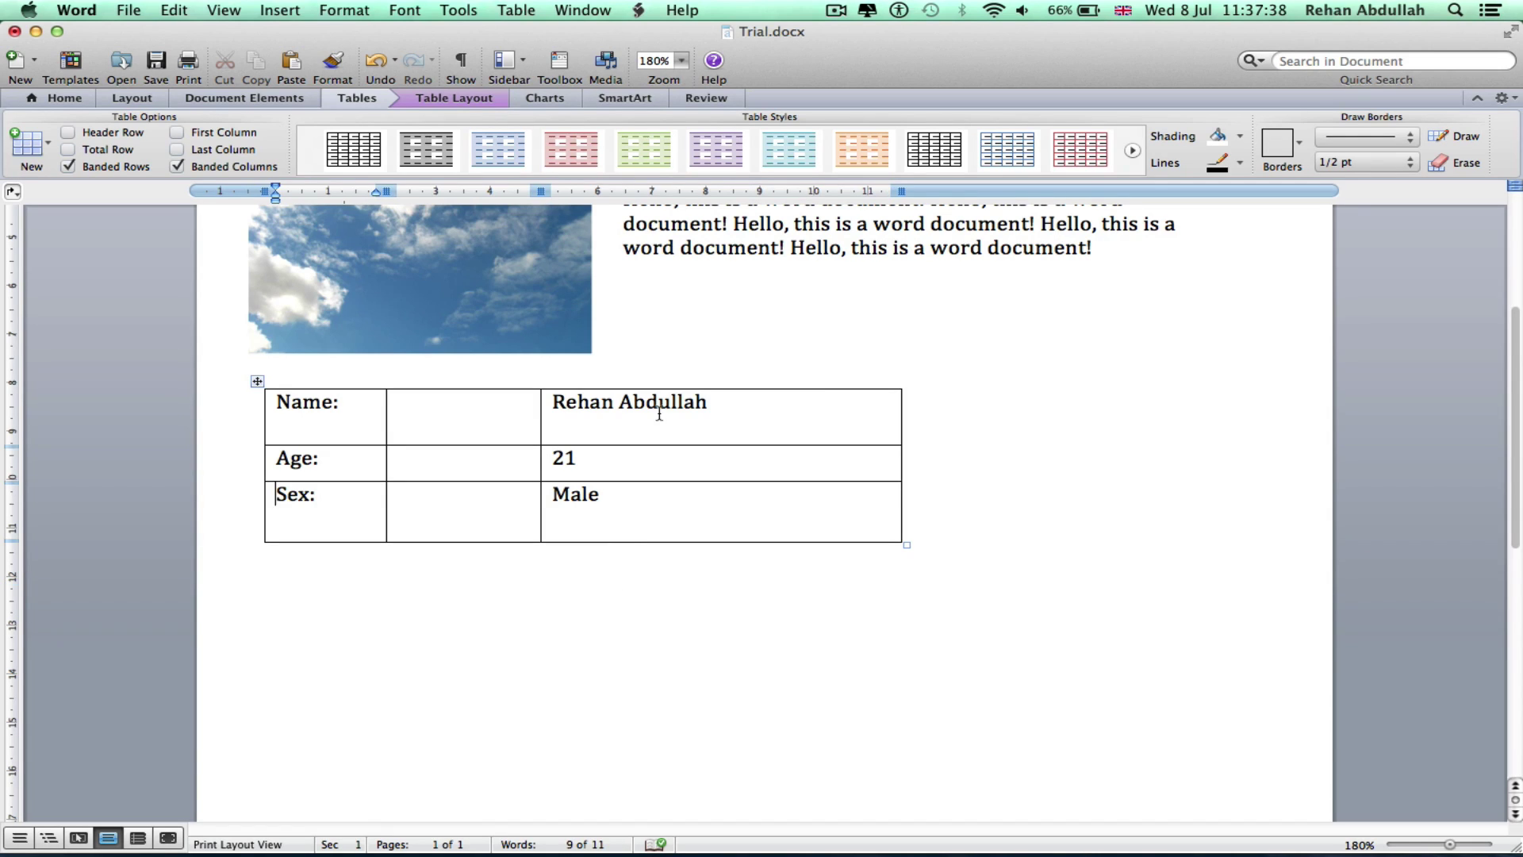
pyautogui.click(1458, 163)
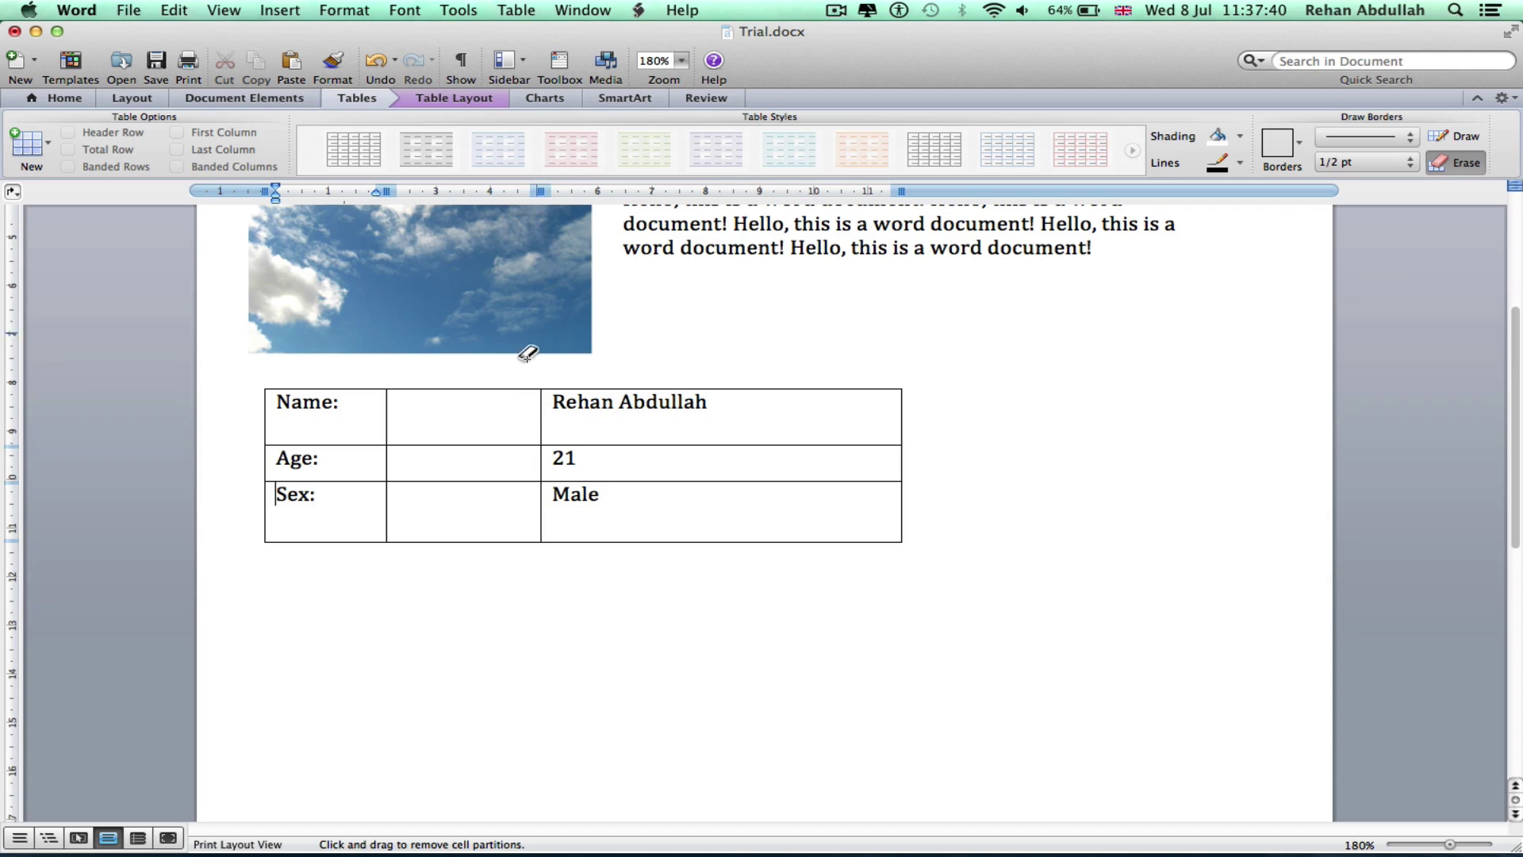
pyautogui.moveTo(527, 401); pyautogui.dragTo(534, 418)
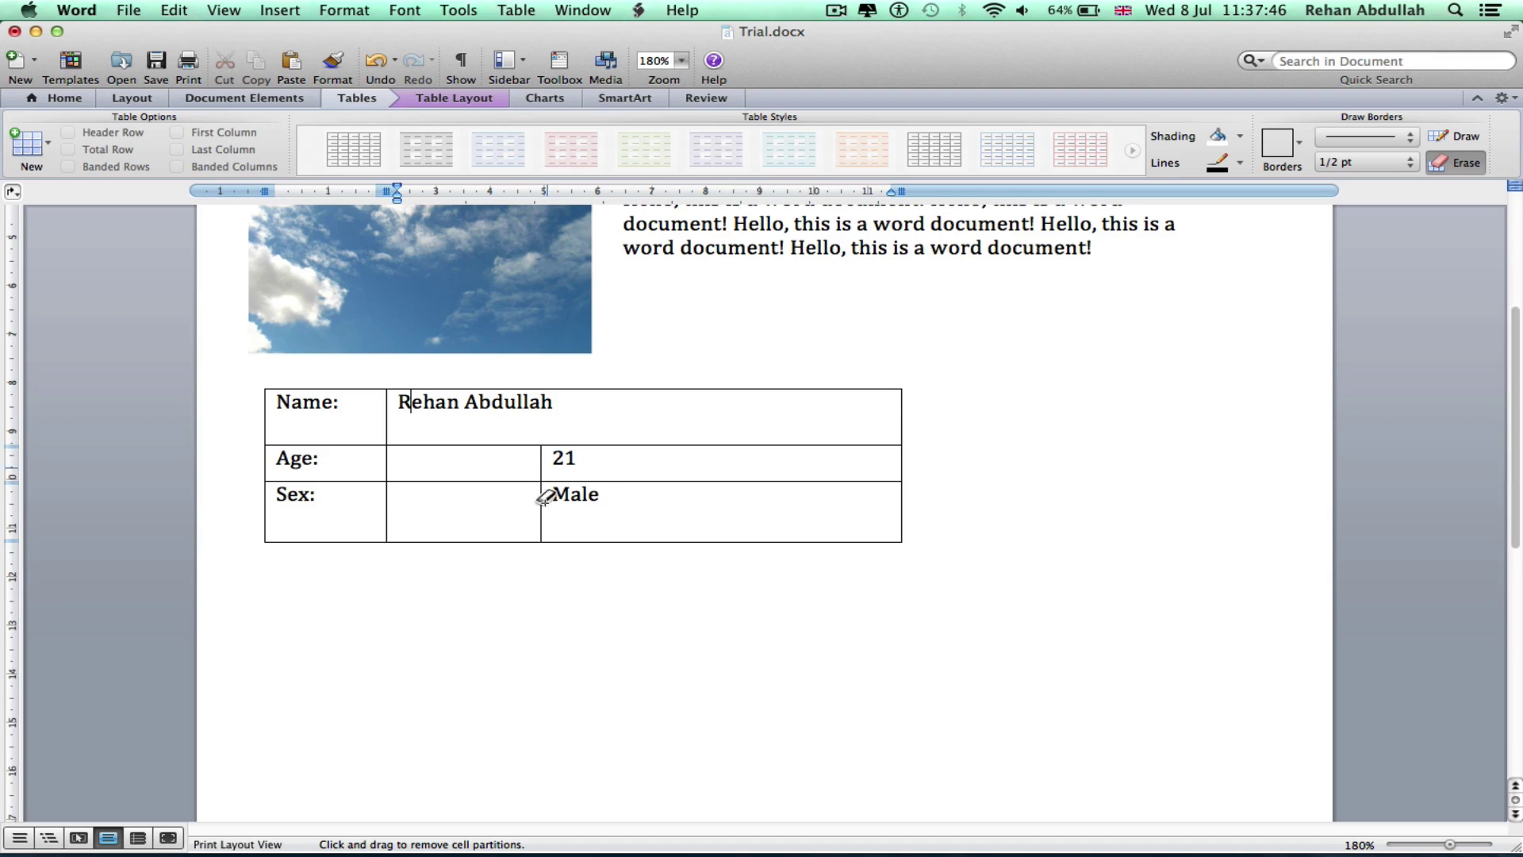
pyautogui.click(538, 462)
pyautogui.press('super+z')
pyautogui.moveTo(547, 508); pyautogui.dragTo(479, 516)
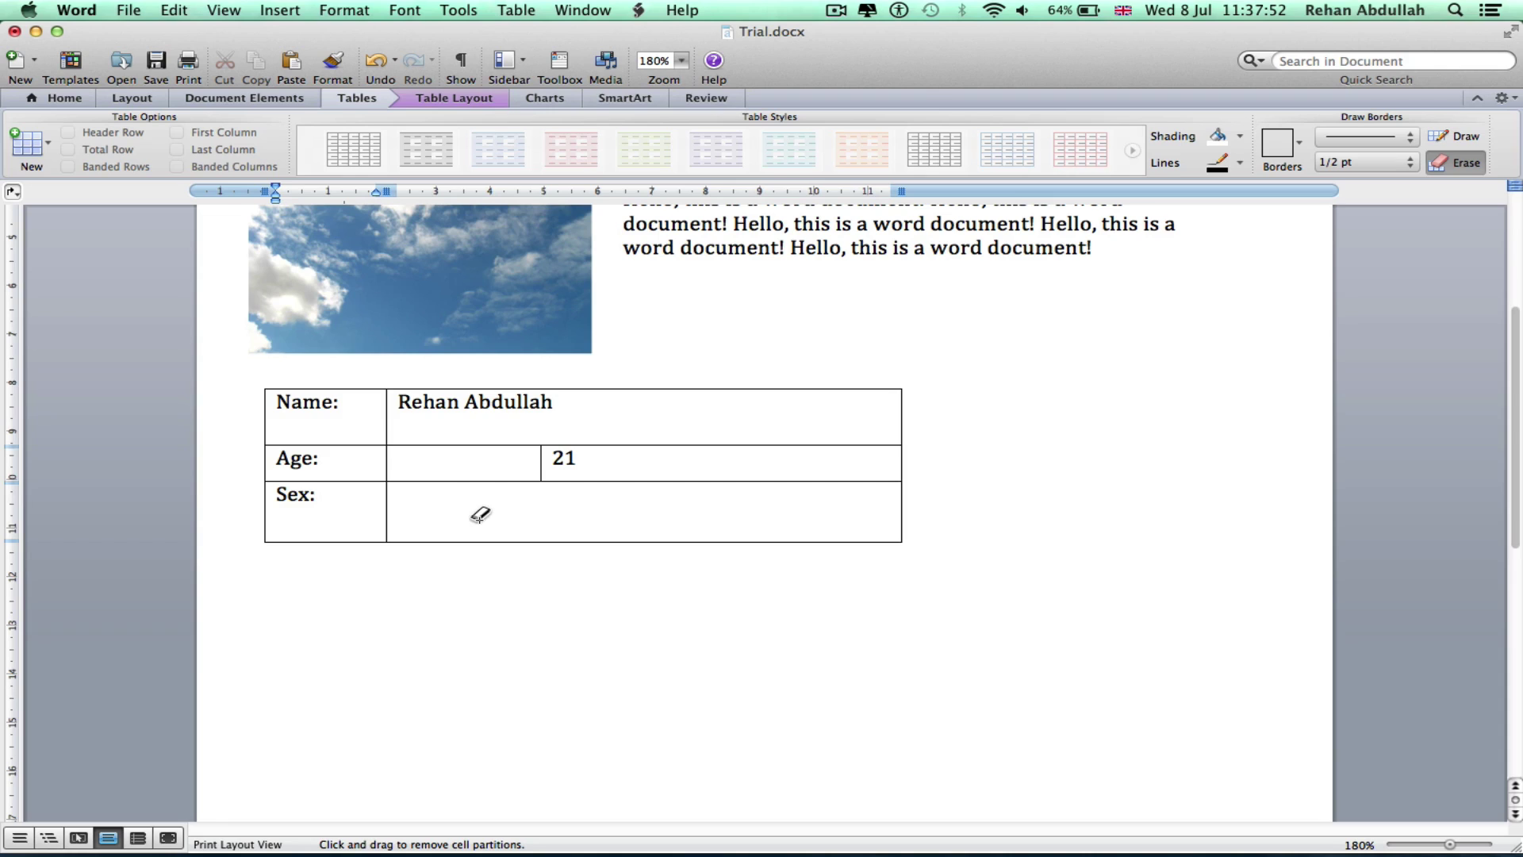
pyautogui.click(508, 461)
pyautogui.press('Escape')
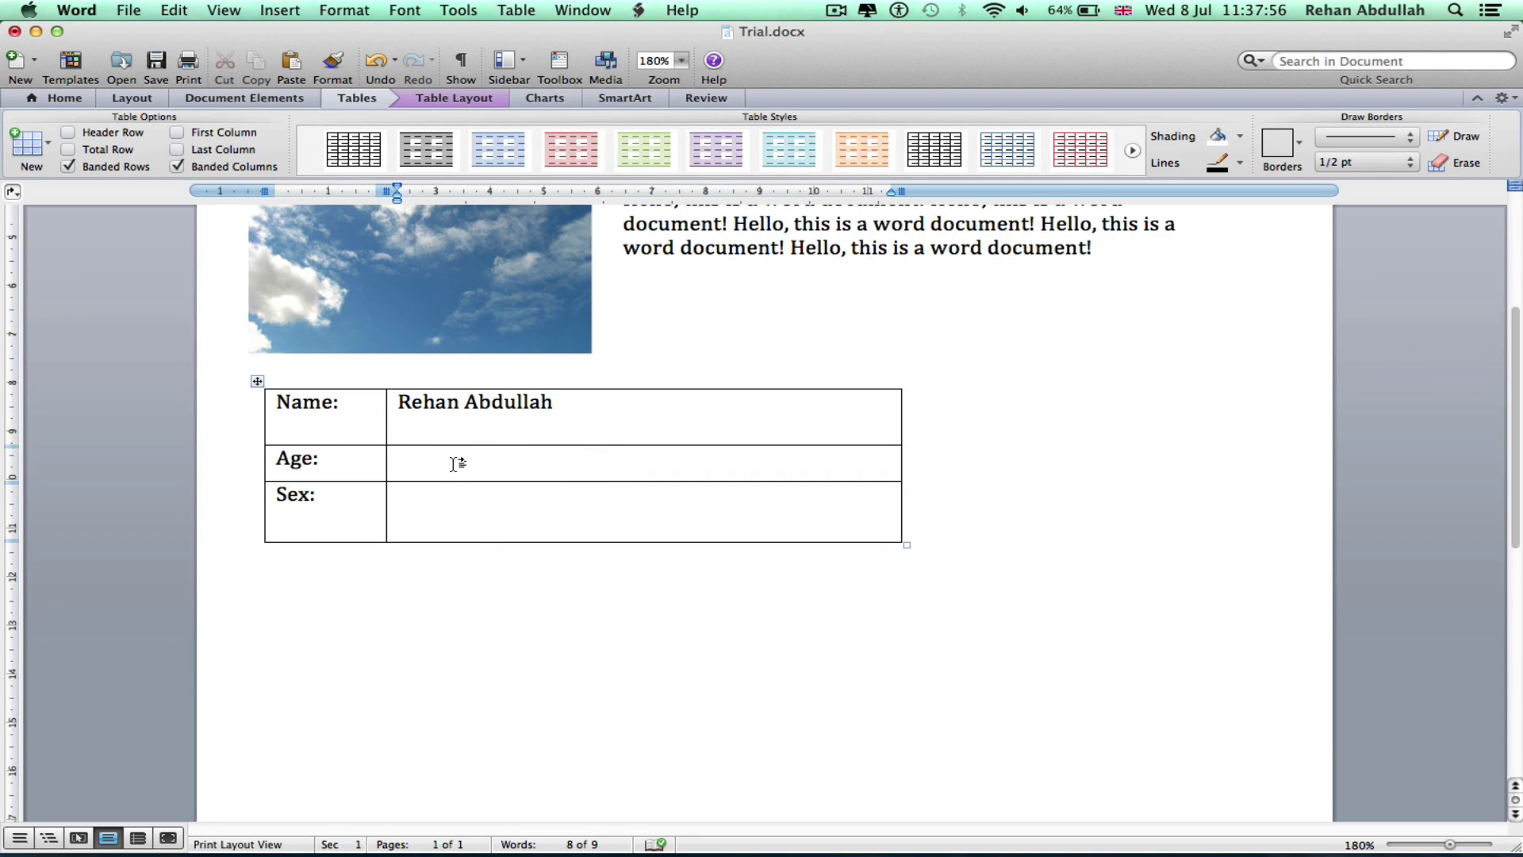
# Retype 21 and Male in the value cells and erase a stray right-hand column
pyautogui.click(456, 464)
pyautogui.write('21')
pyautogui.write('Male')
pyautogui.click(1456, 137)
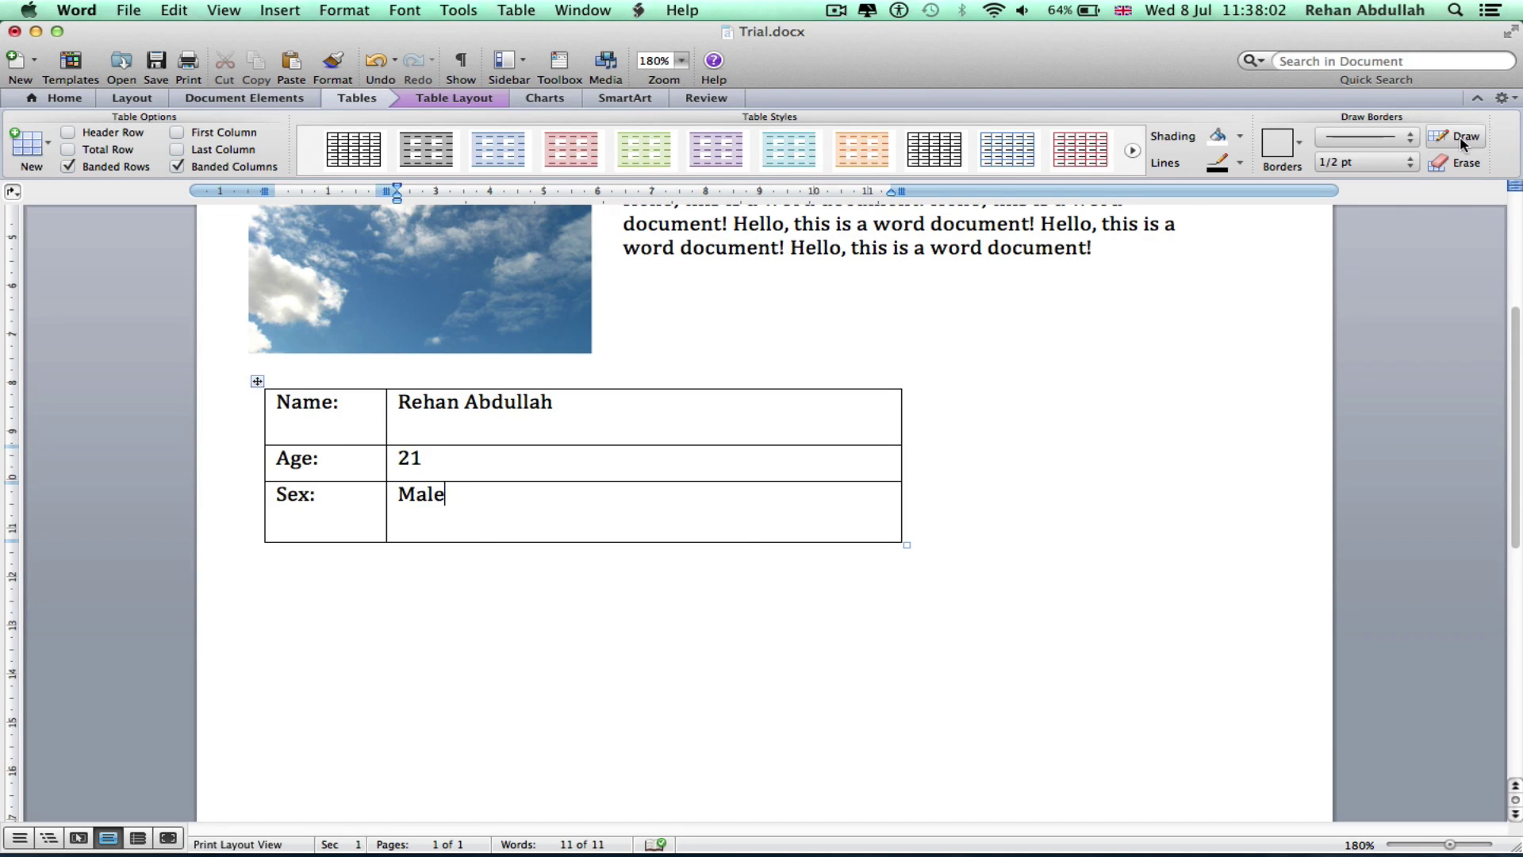
pyautogui.moveTo(611, 389); pyautogui.dragTo(611, 533)
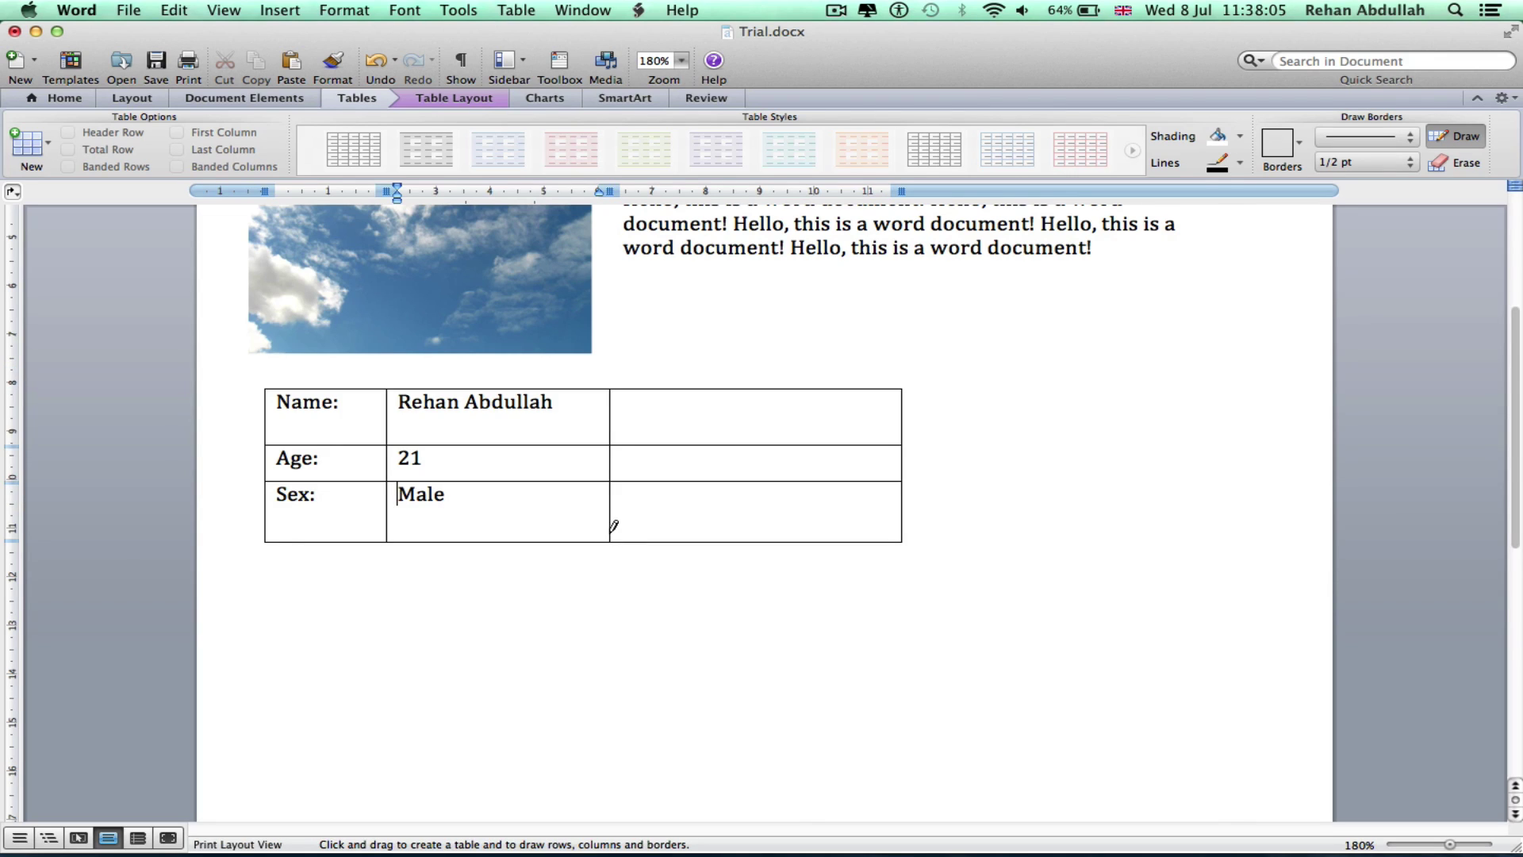
pyautogui.click(1458, 163)
pyautogui.moveTo(1047, 684)
pyautogui.mouseDown()
pyautogui.moveTo(949, 520)
pyautogui.moveTo(611, 388)
pyautogui.mouseUp()
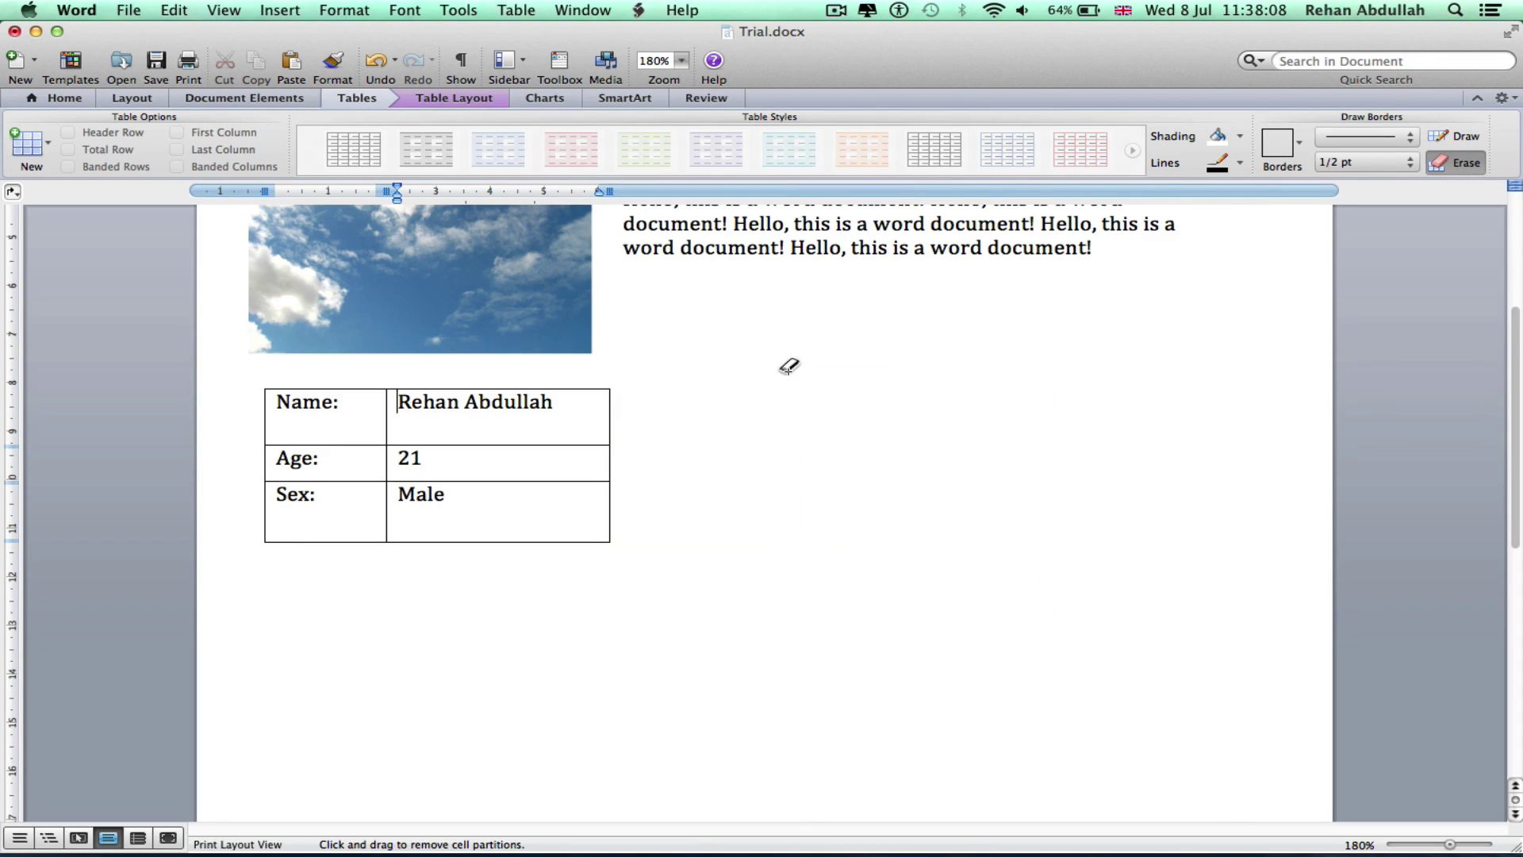
pyautogui.scroll(3, 889, 474)
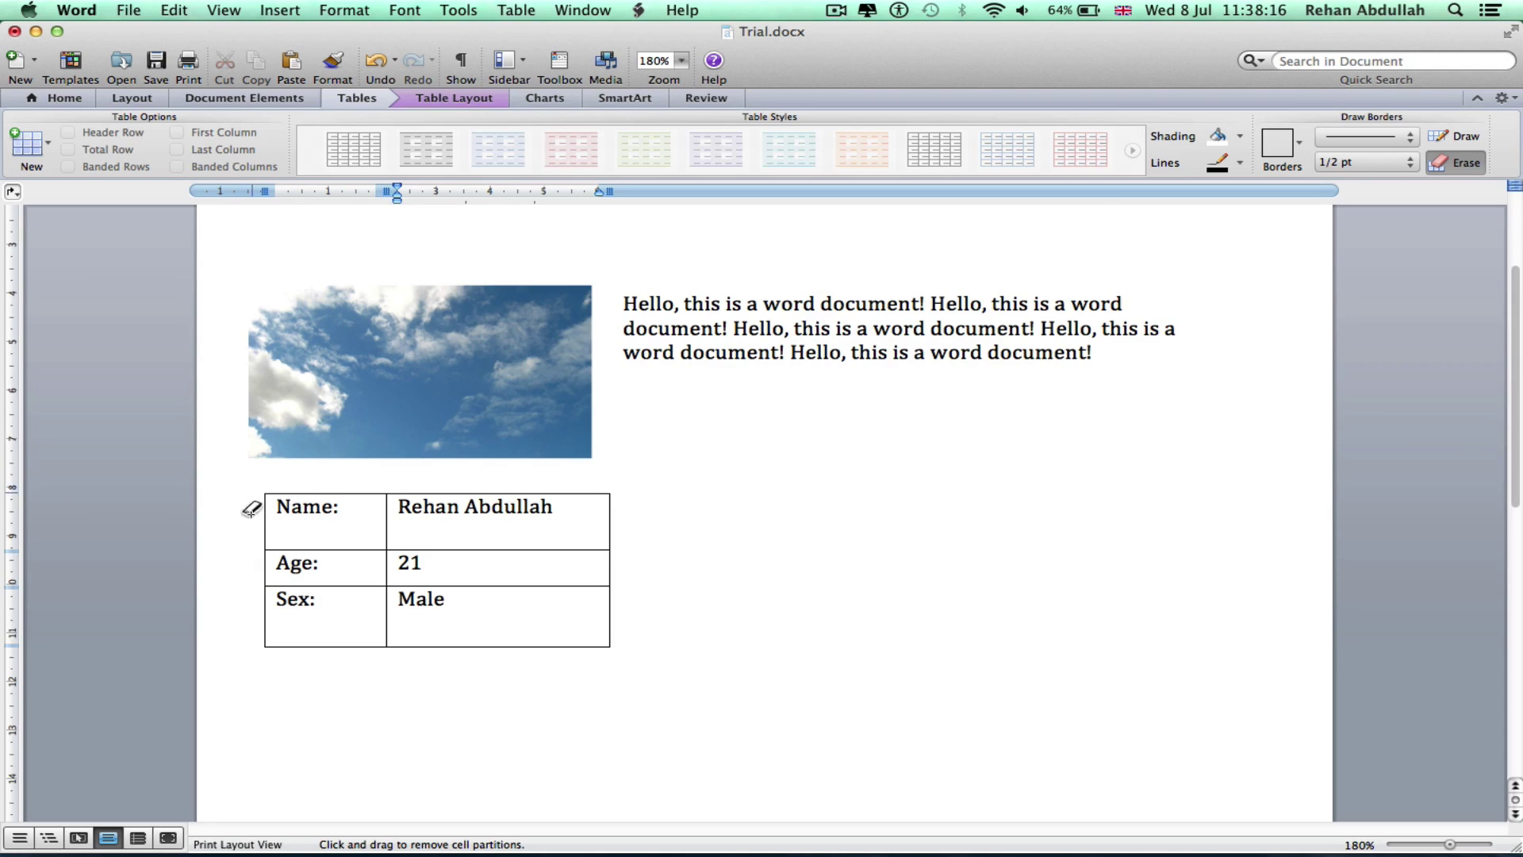
# Select the whole Name/Age/Sex table and set its borders to None
pyautogui.click(1451, 165)
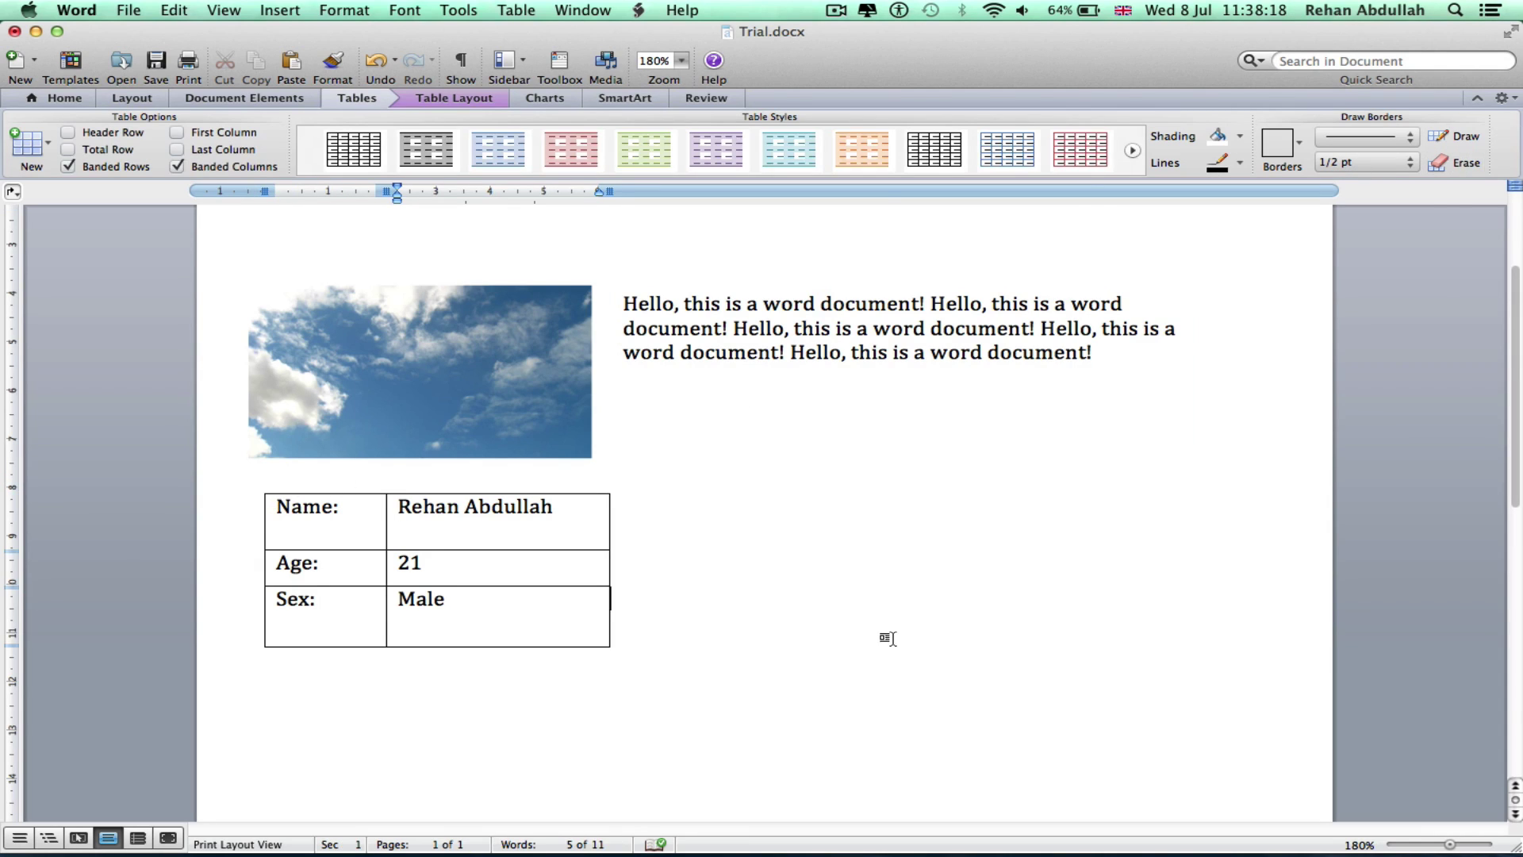
pyautogui.click(260, 488)
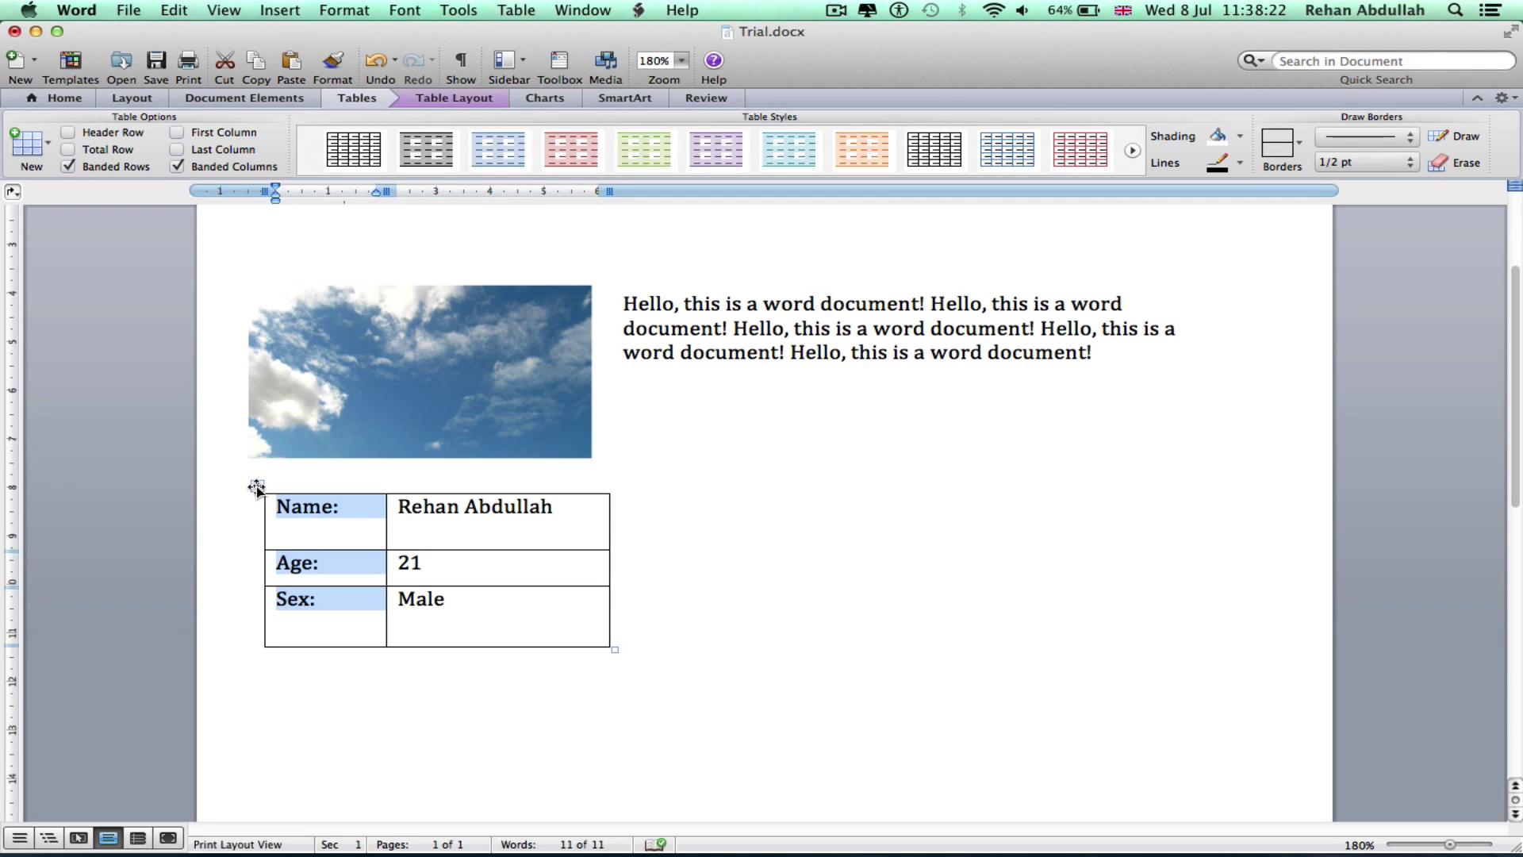
pyautogui.click(256, 487)
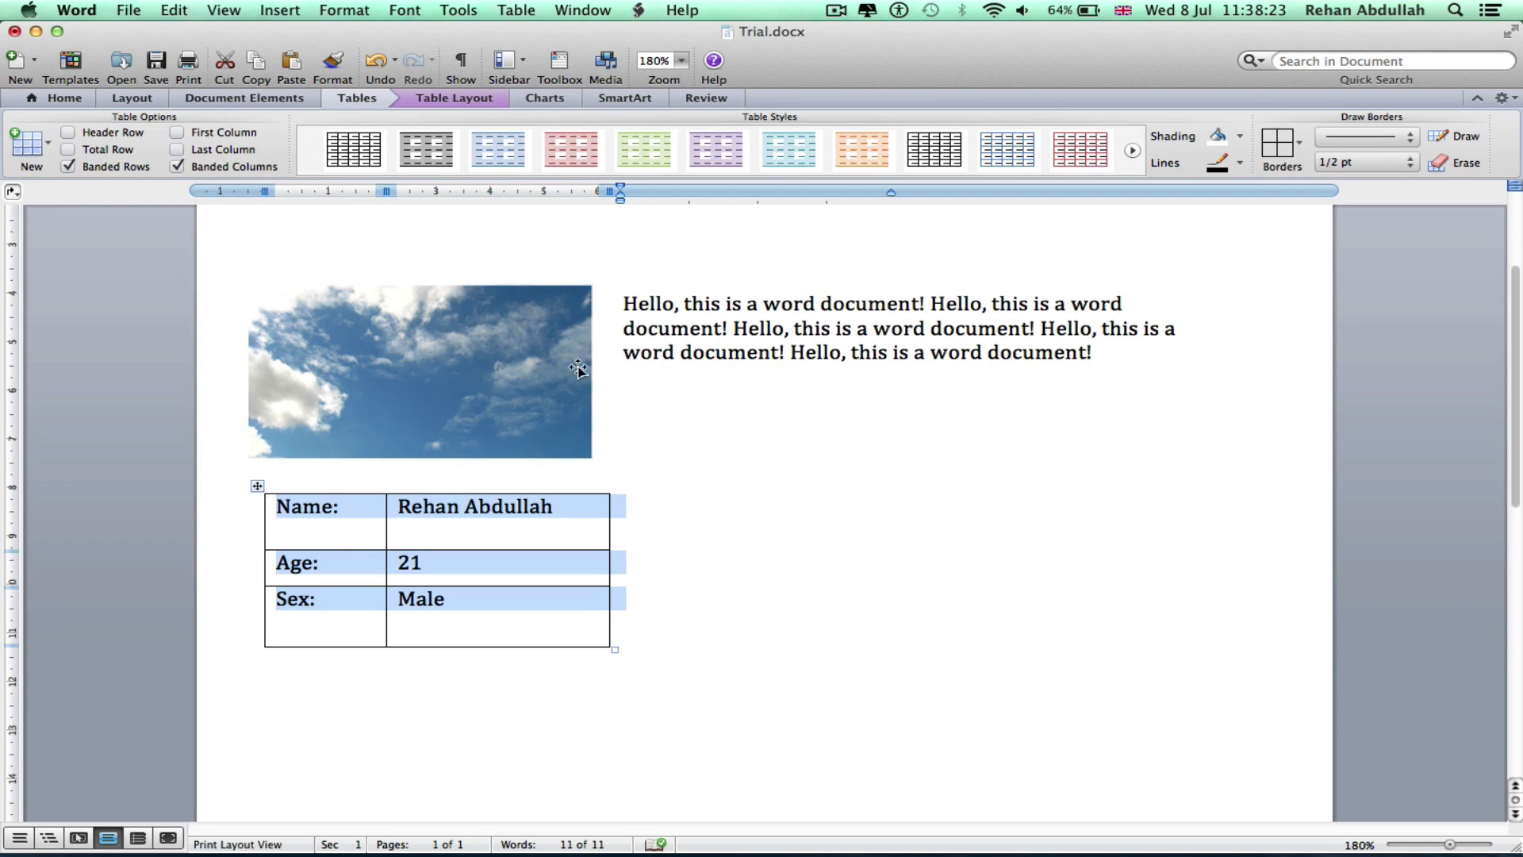
pyautogui.click(1292, 139)
pyautogui.click(1319, 314)
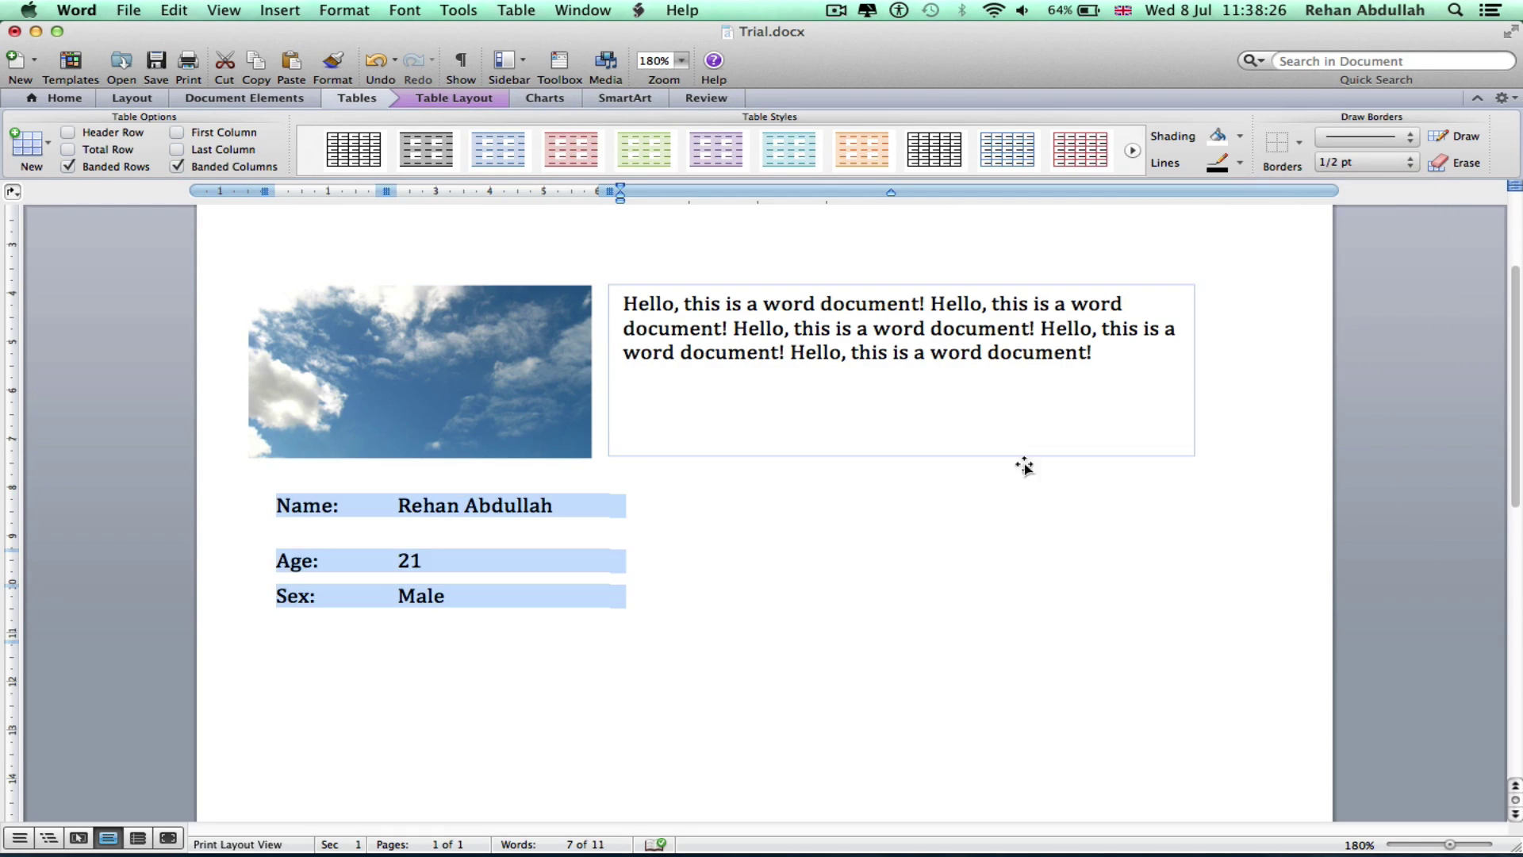
pyautogui.click(1042, 516)
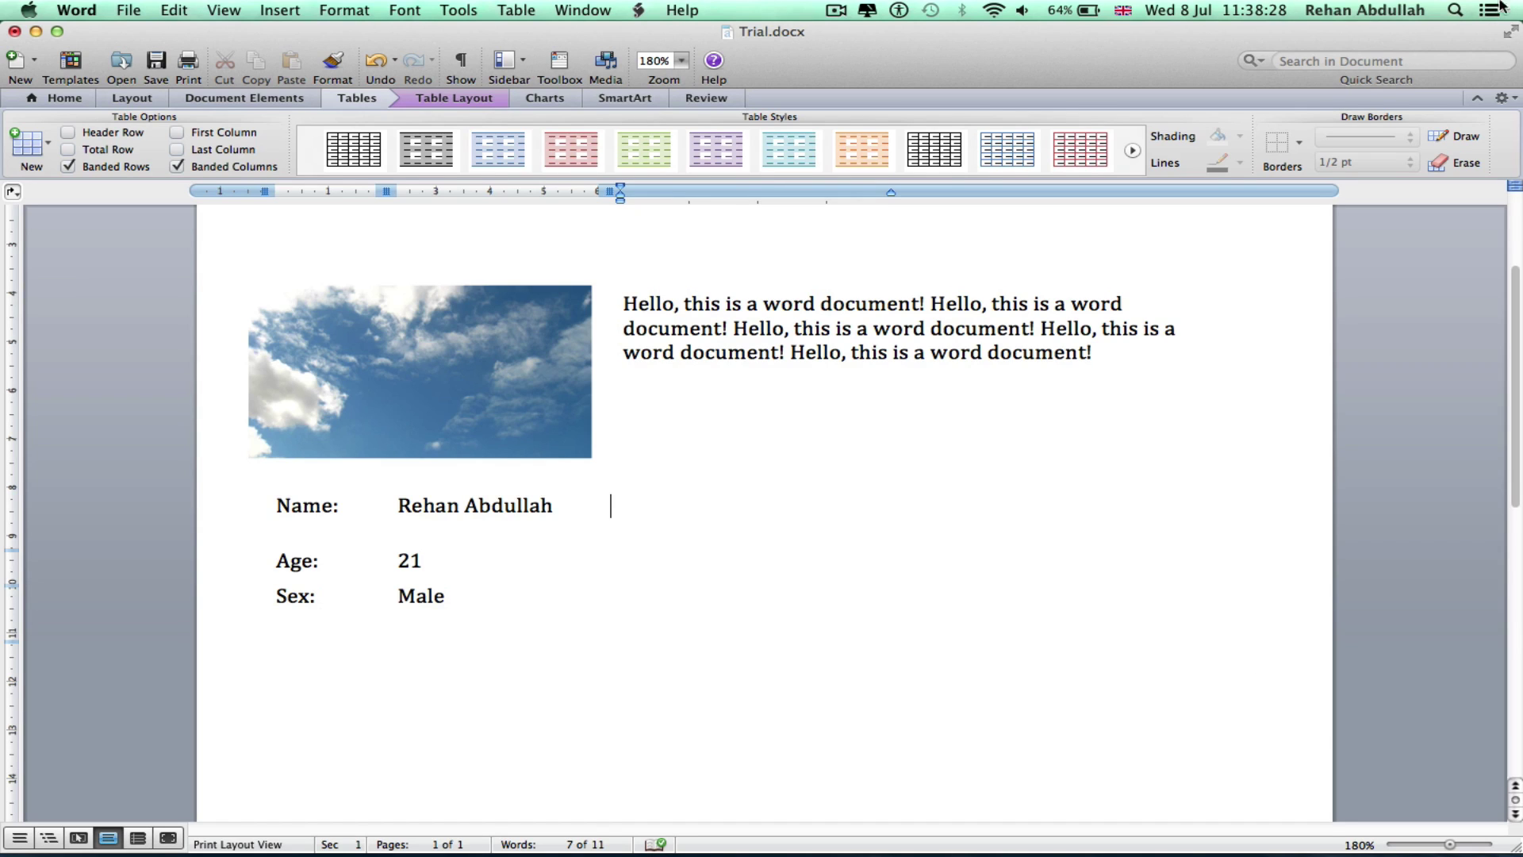
pyautogui.click(1476, 99)
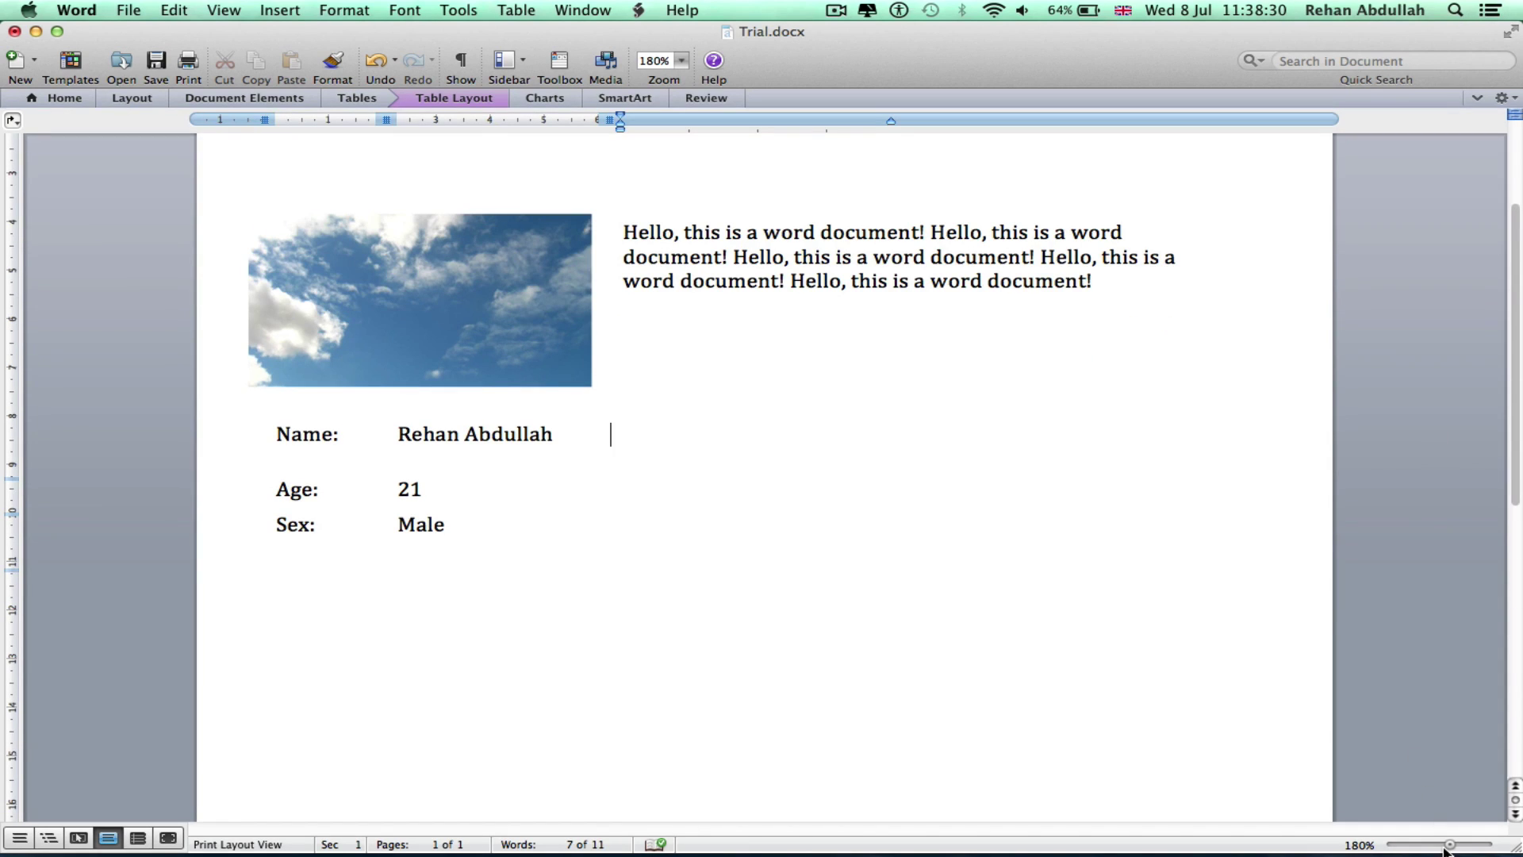
pyautogui.moveTo(1444, 847); pyautogui.dragTo(1440, 847)
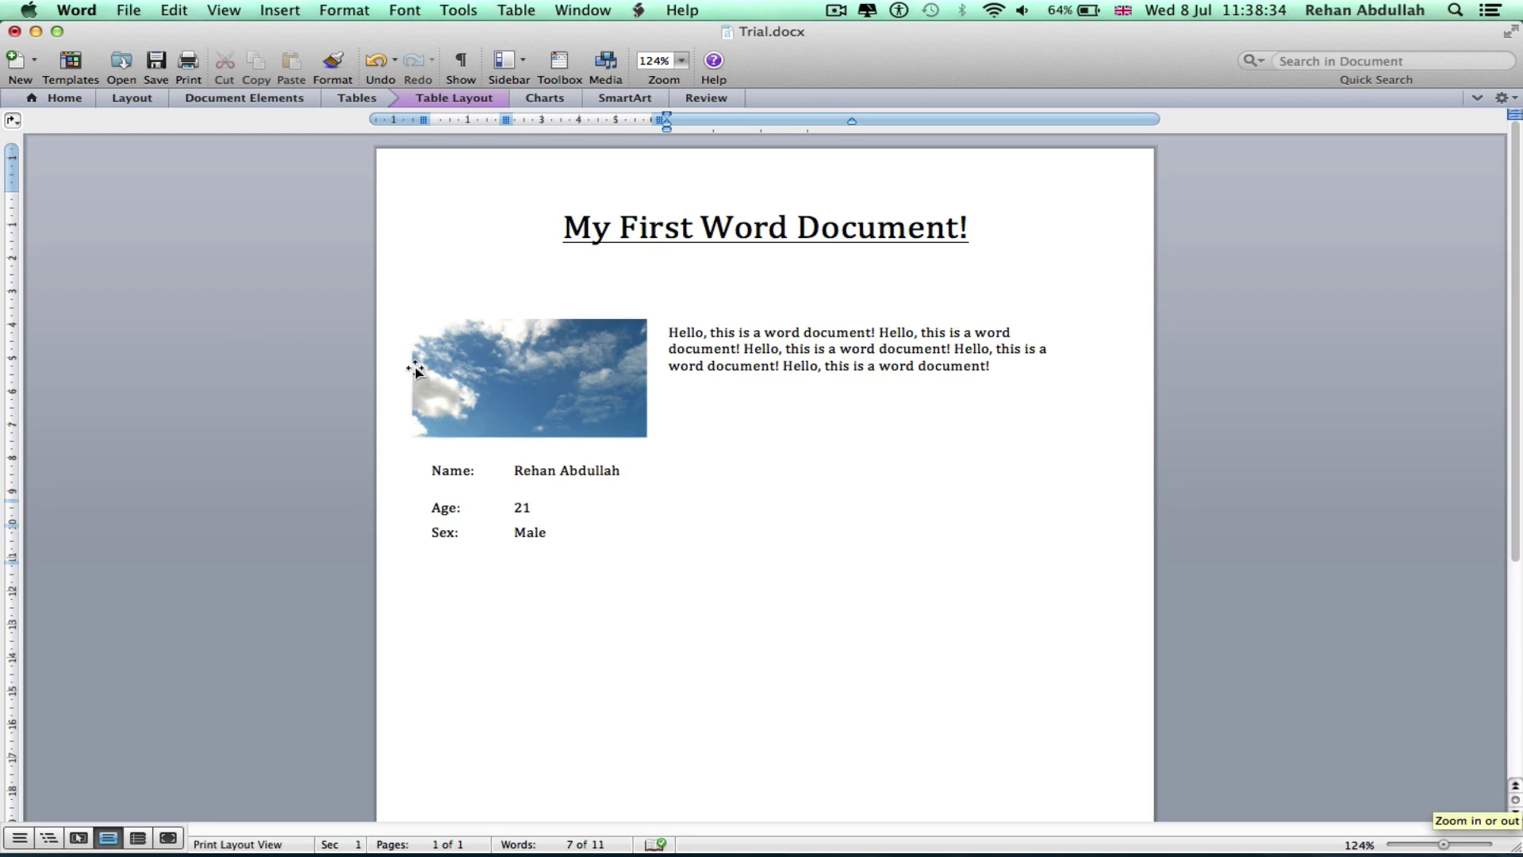
# Save the document and put the cursor below the Name/Age/Sex table
pyautogui.press('super+s')
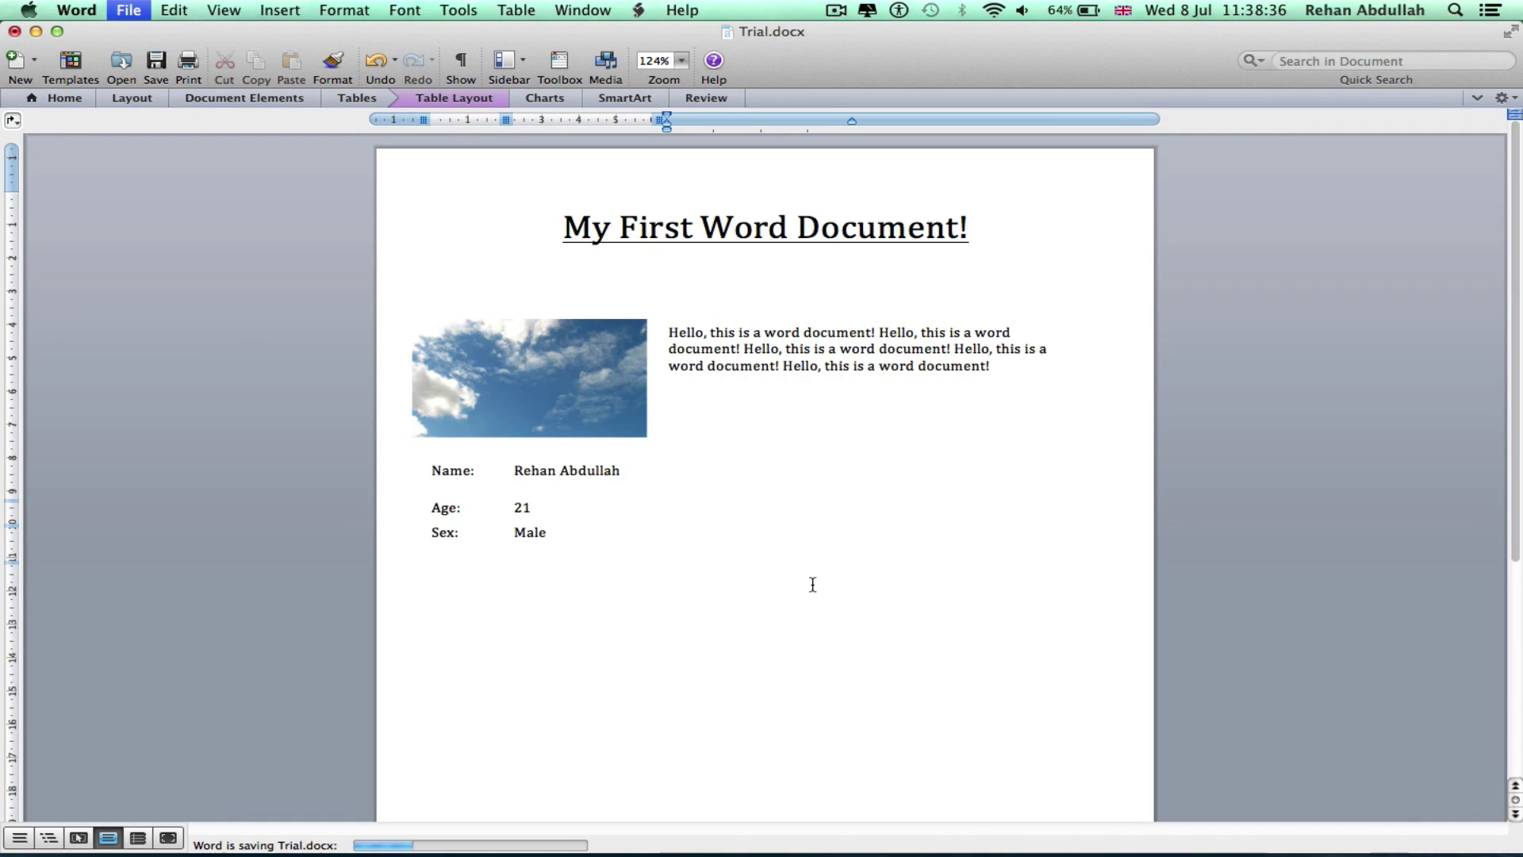
pyautogui.click(63, 97)
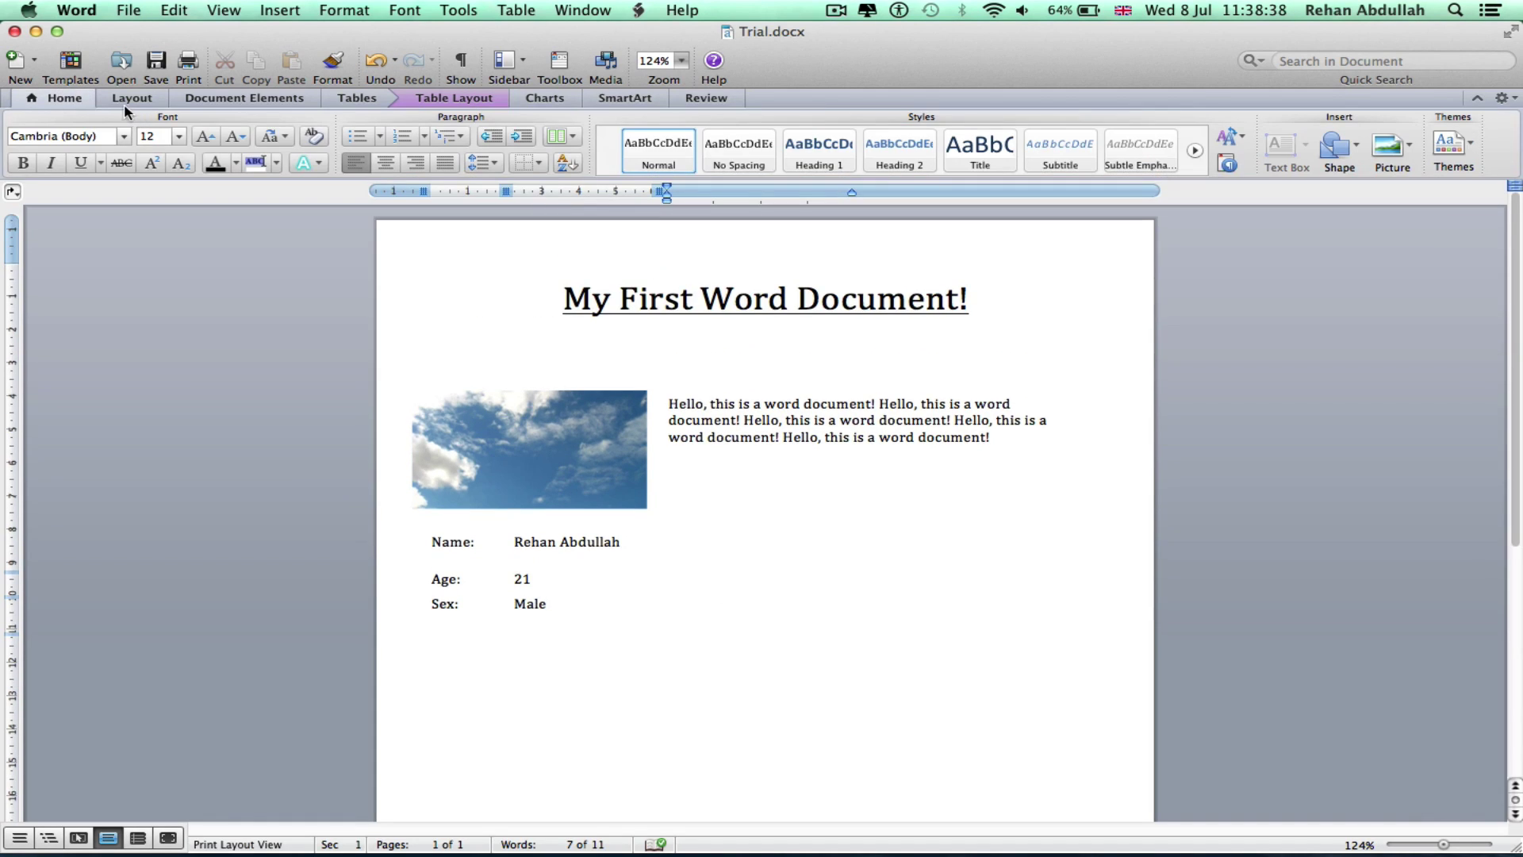
pyautogui.click(127, 102)
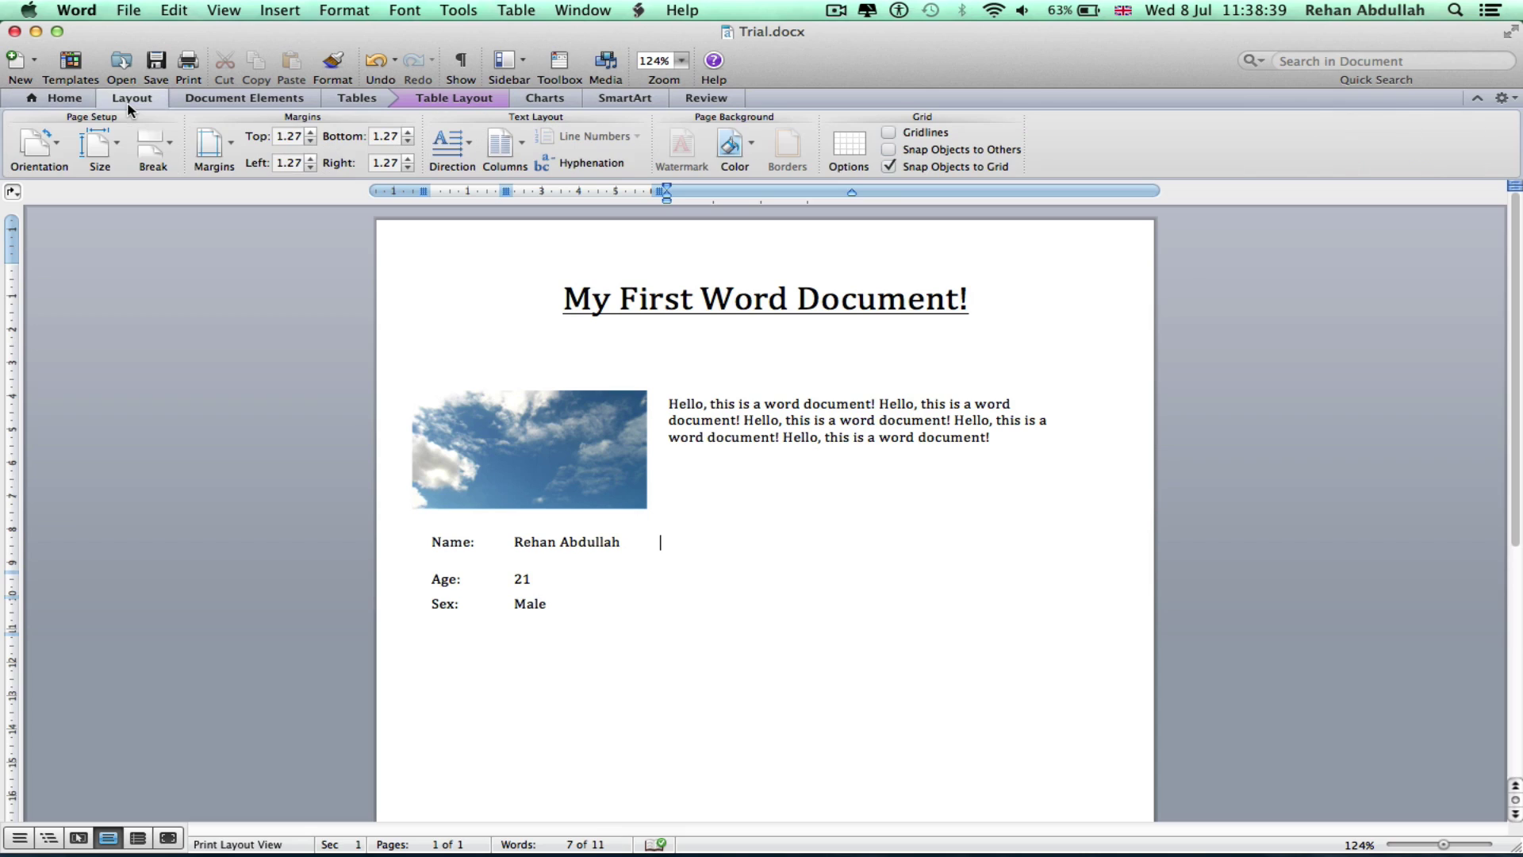
pyautogui.click(200, 100)
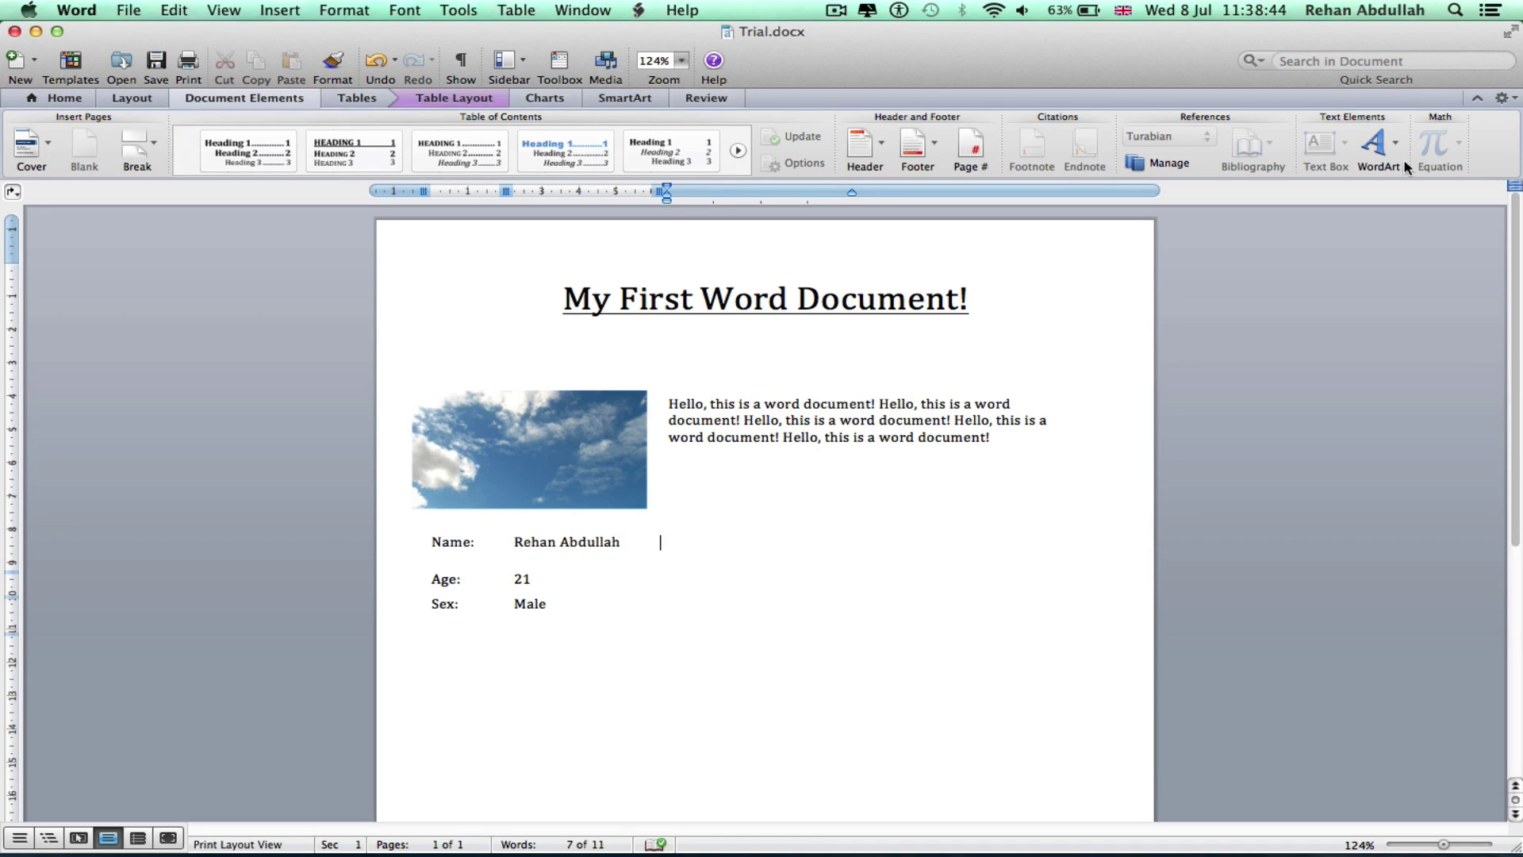
pyautogui.click(1377, 146)
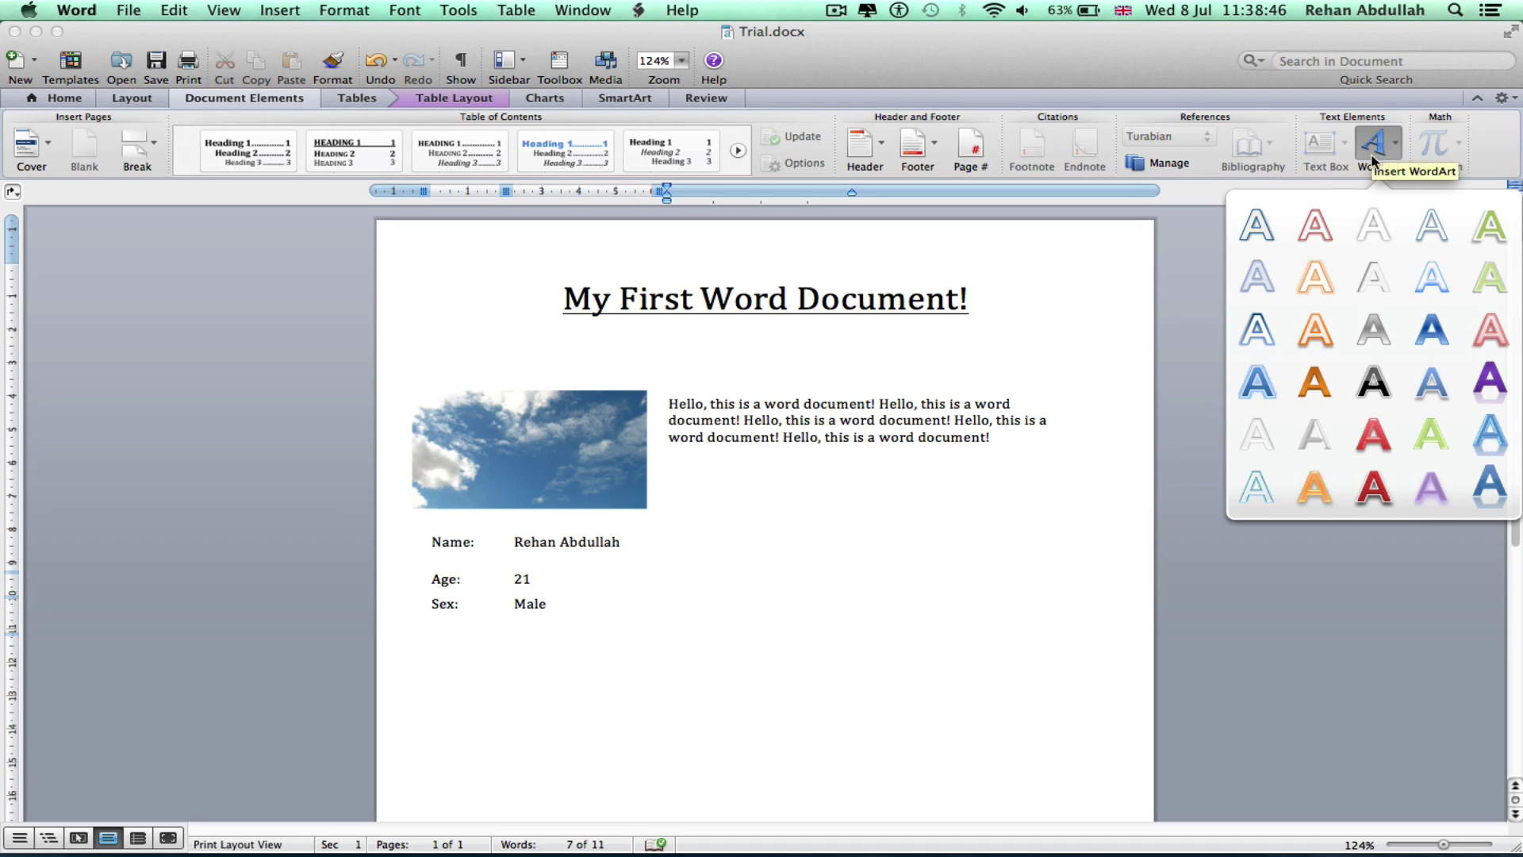
pyautogui.click(1272, 389)
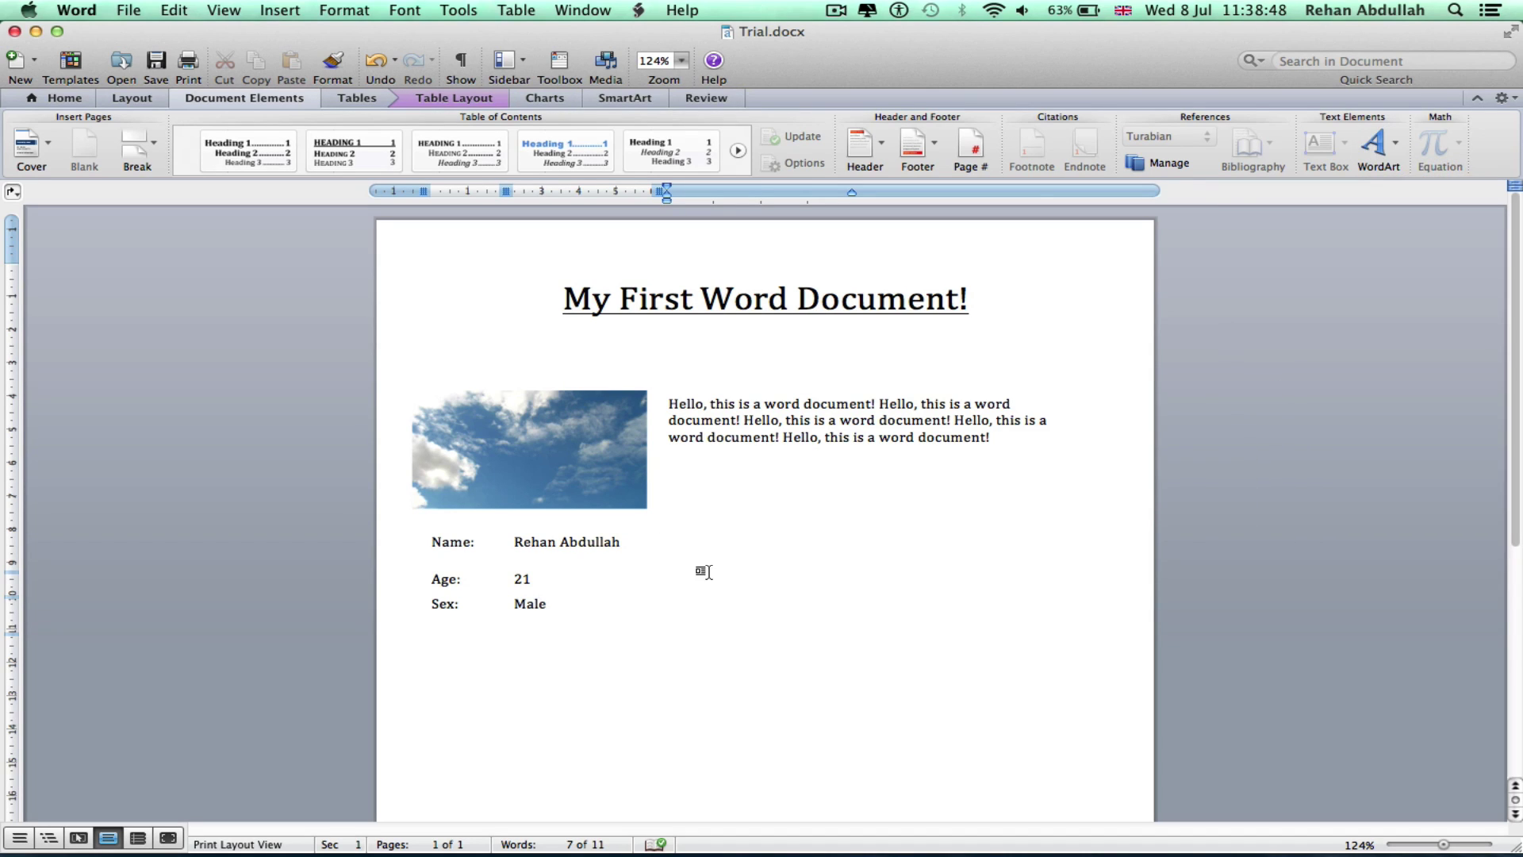
pyautogui.write('gg')
pyautogui.moveTo(723, 526); pyautogui.dragTo(810, 659)
pyautogui.click(809, 659)
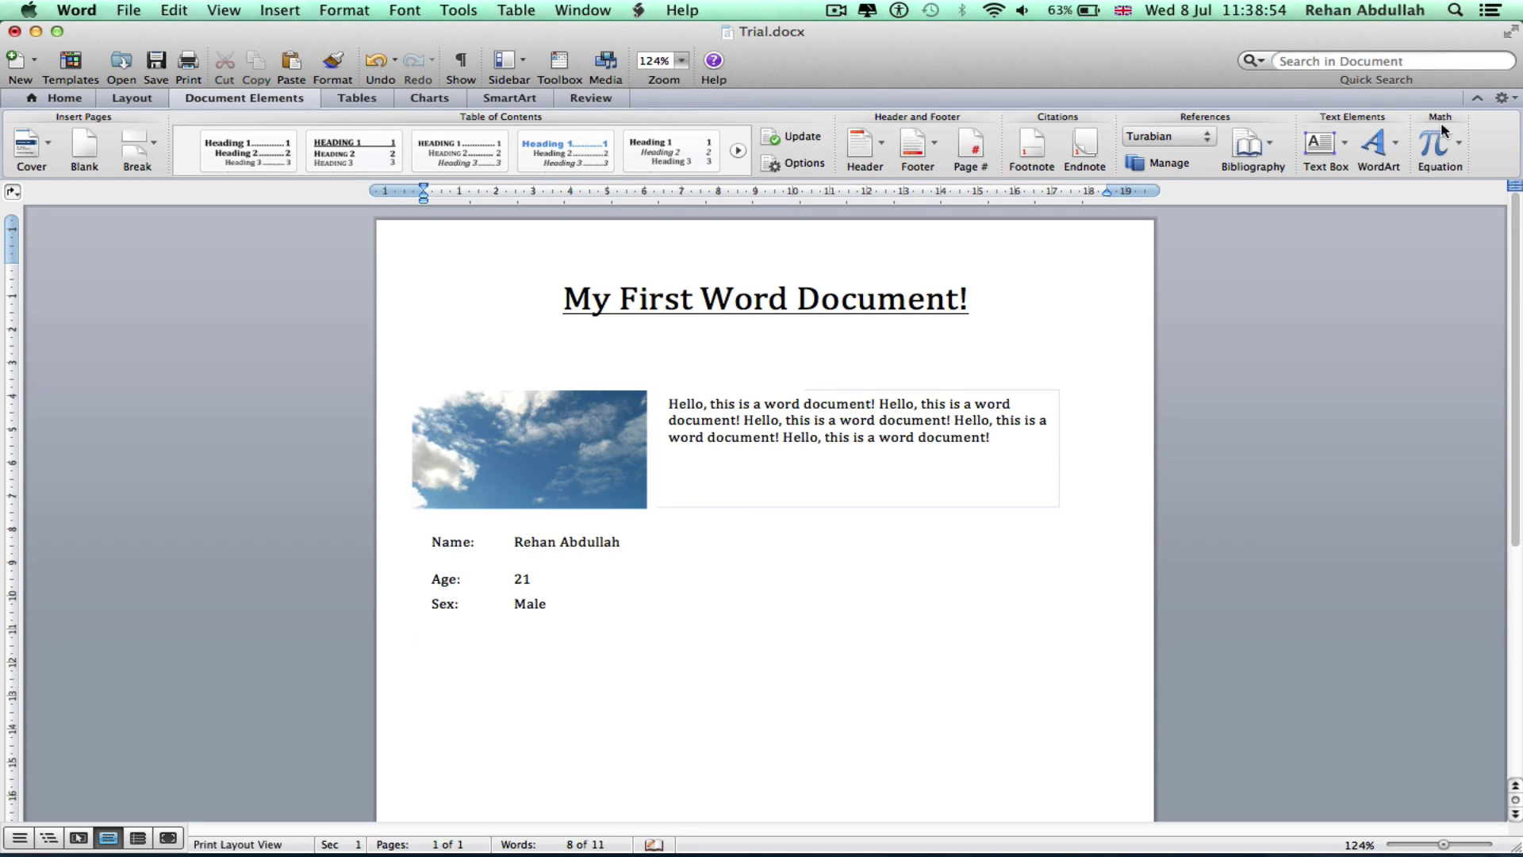
# Insert red-outline WordArt there and replace its placeholder text with Profile
pyautogui.click(1381, 150)
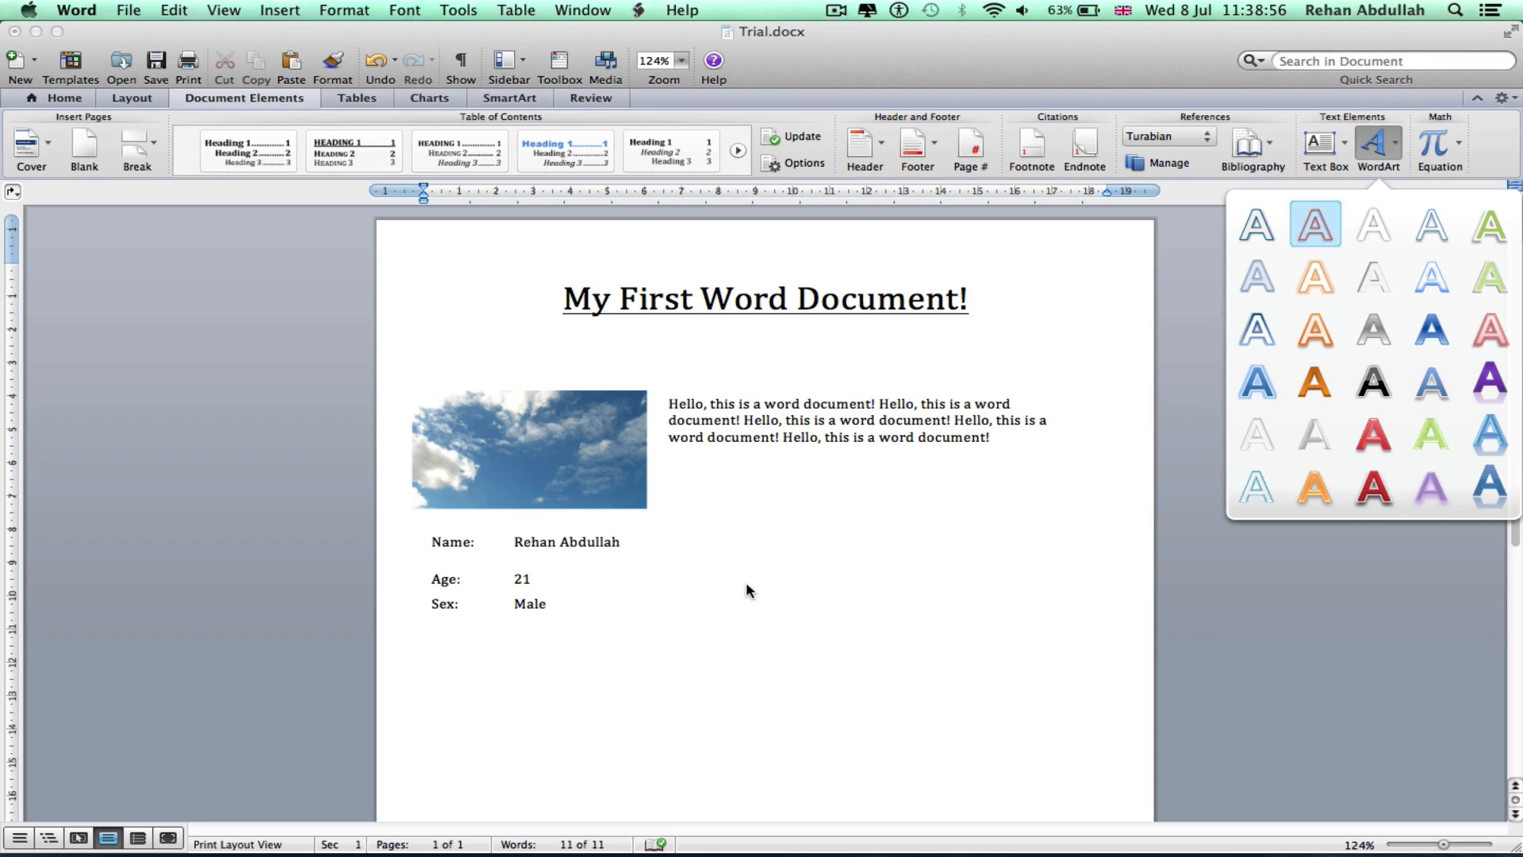
pyautogui.click(1312, 238)
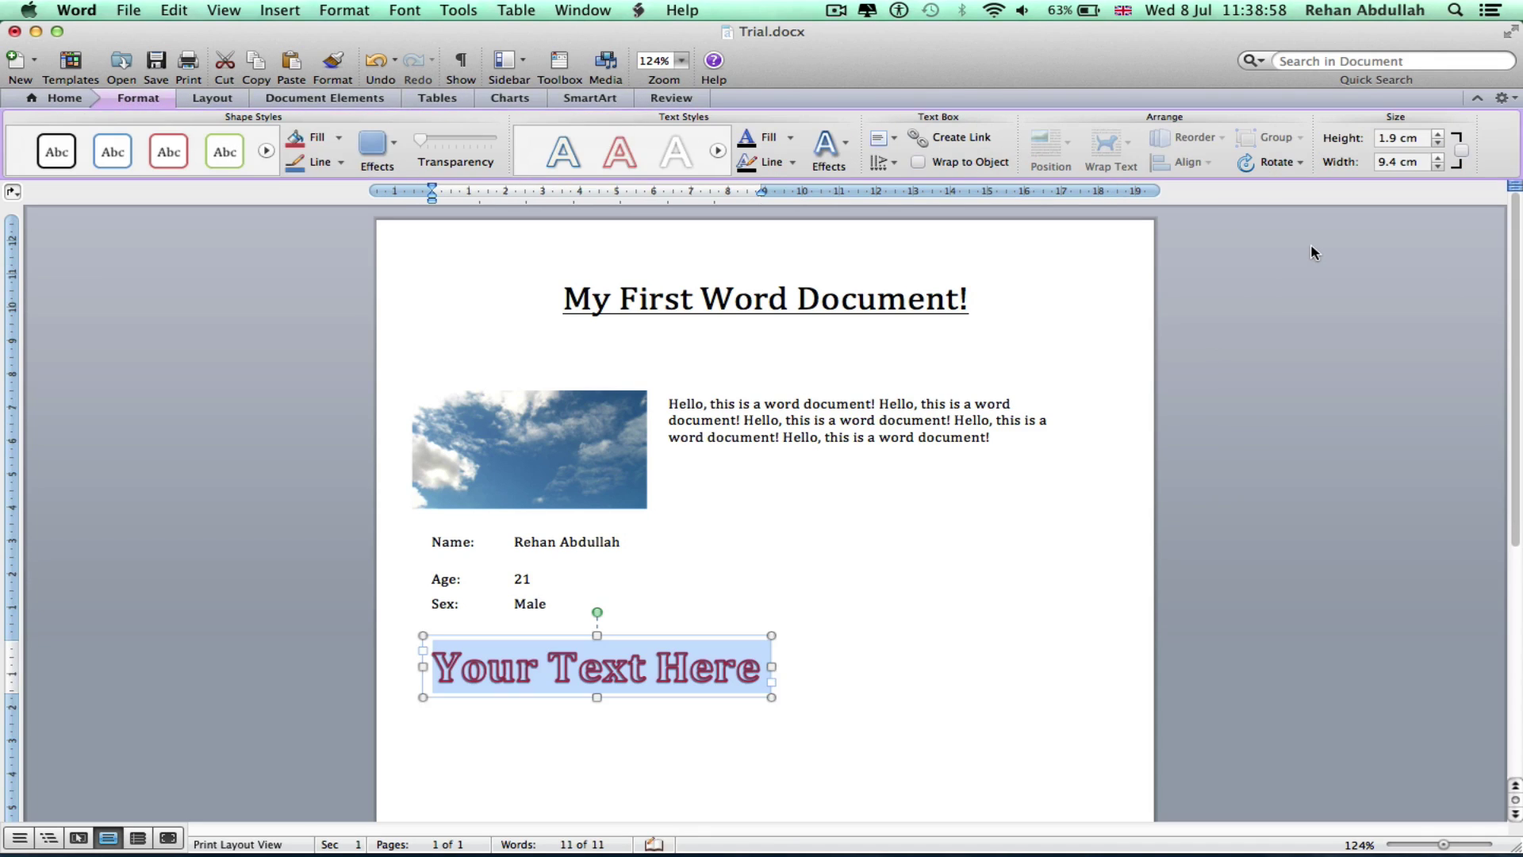
pyautogui.scroll(-1, 674, 603)
pyautogui.click(624, 611)
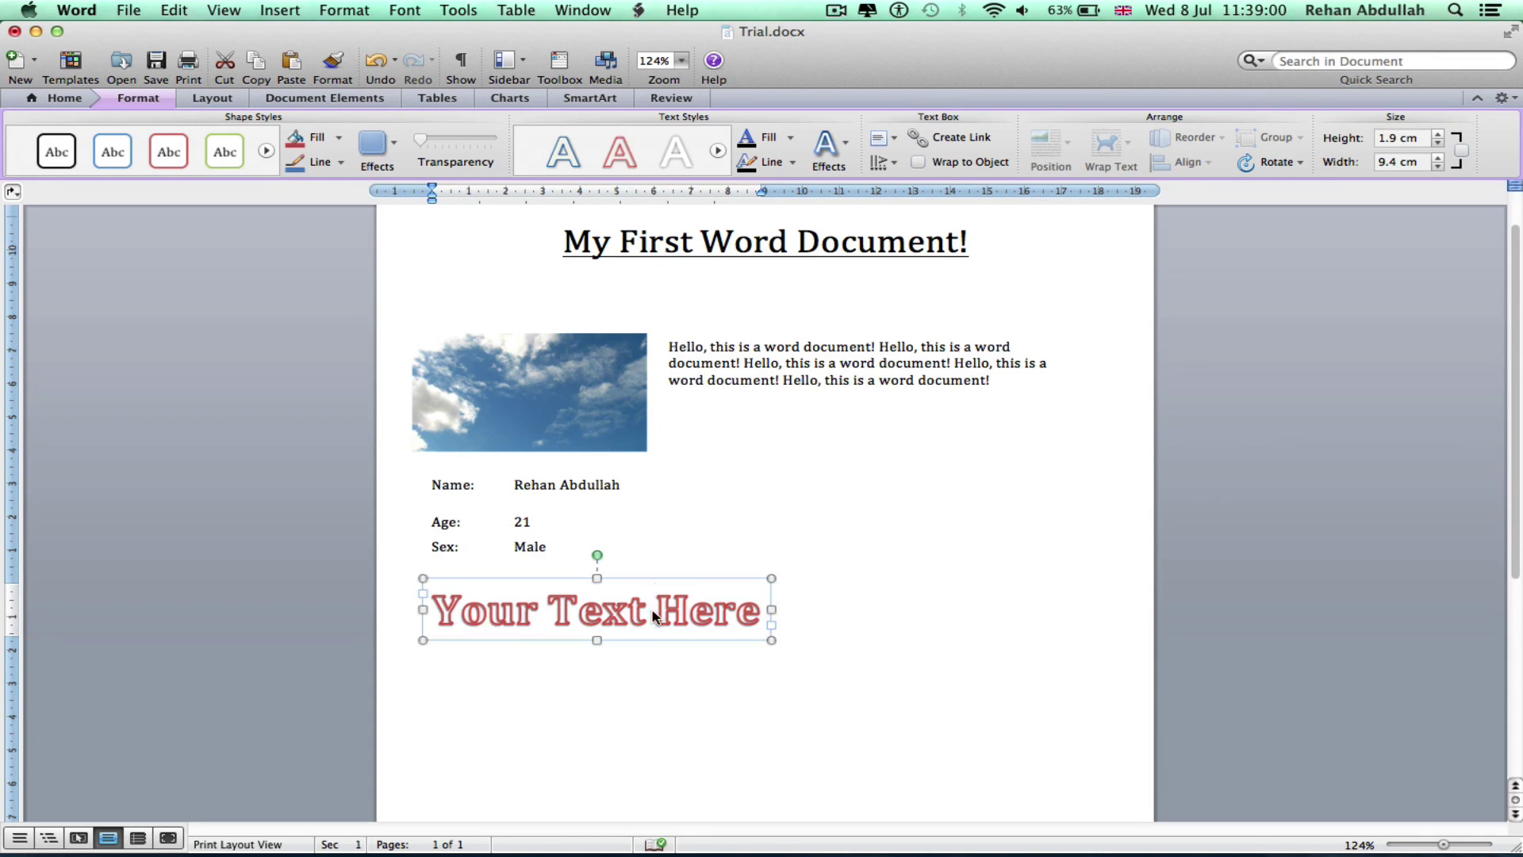
pyautogui.tripleClick(623, 611)
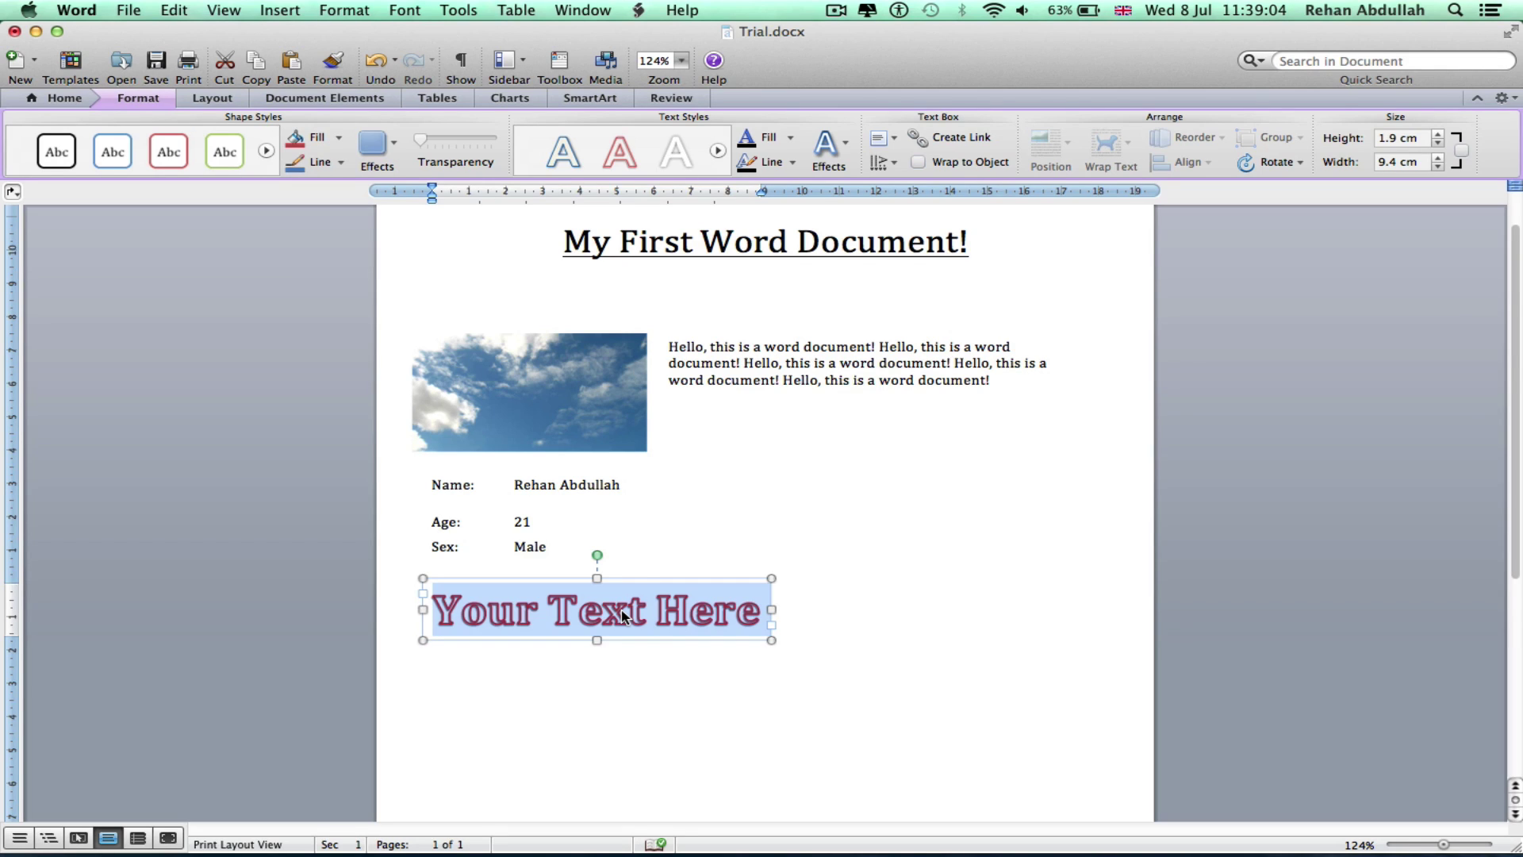
pyautogui.write('P')
pyautogui.press('BackSpace')
pyautogui.write('Pro')
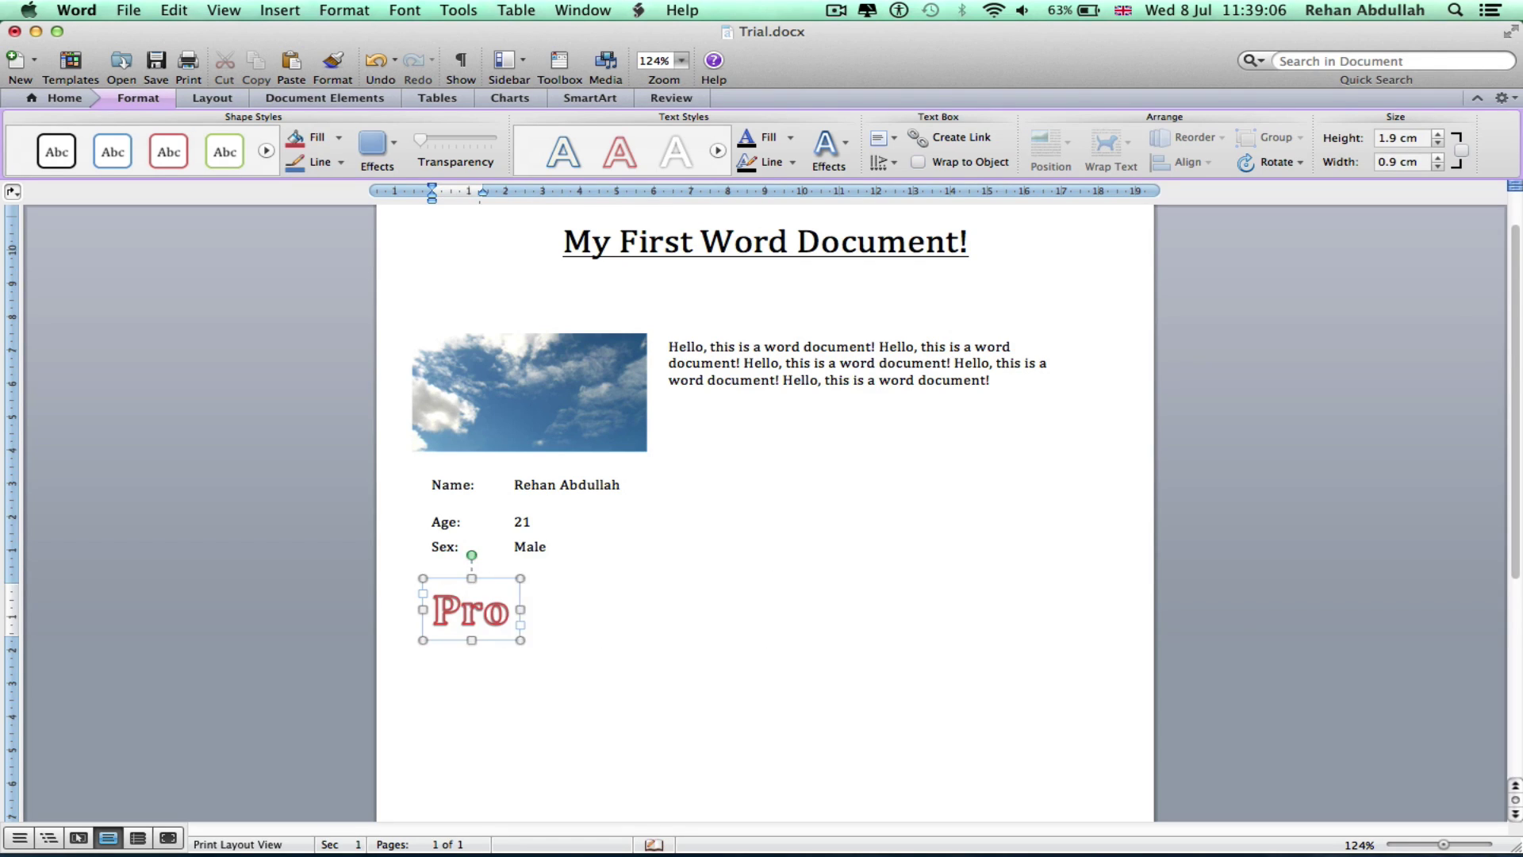
pyautogui.write('file')
pyautogui.click(720, 669)
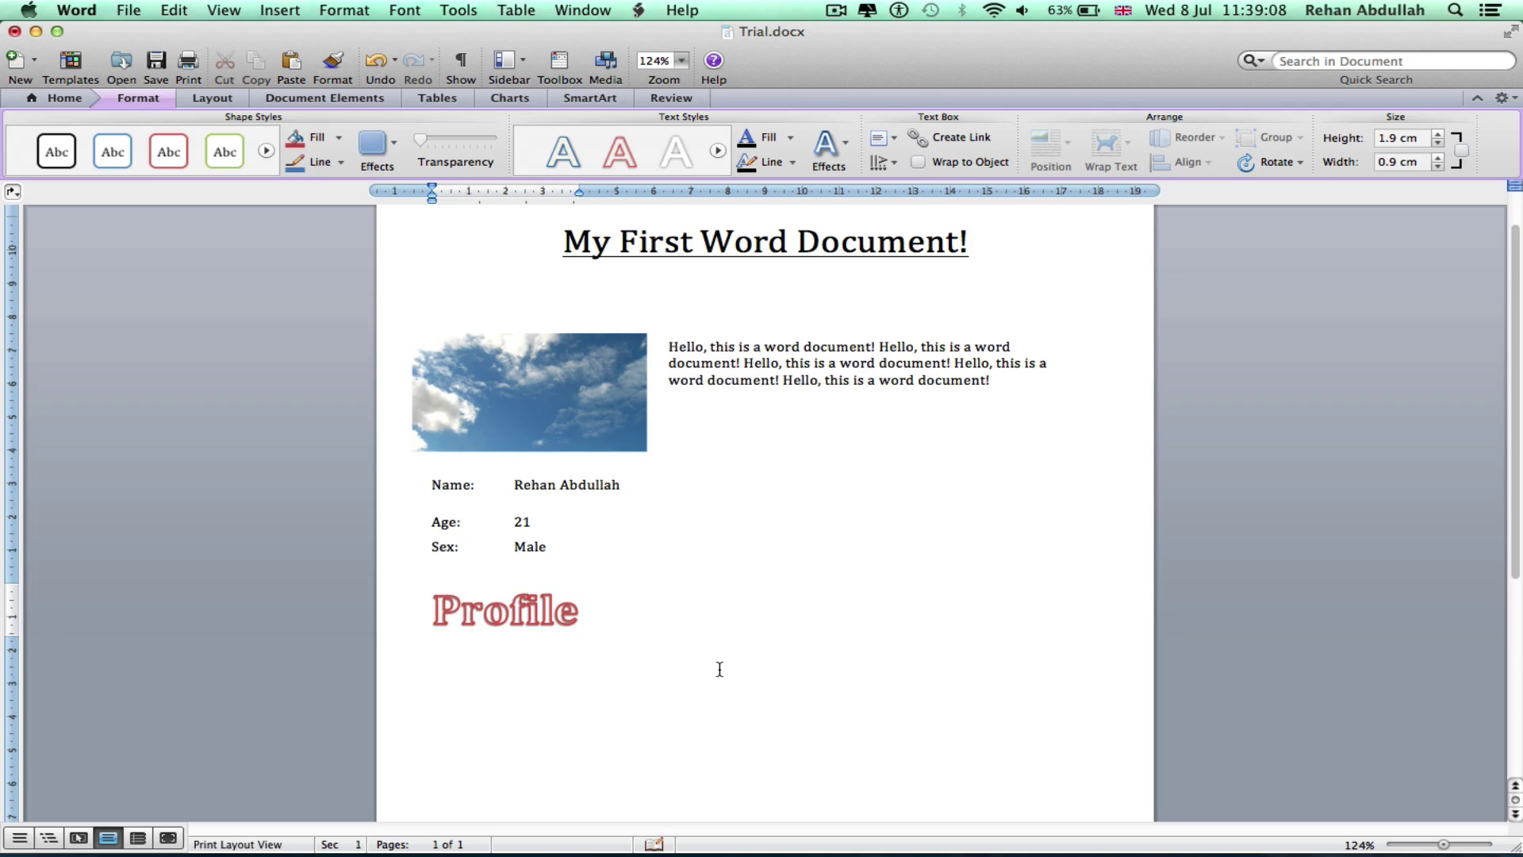
pyautogui.click(571, 619)
# Drag the Name/Age/Sex table to sit below the Profile WordArt
pyautogui.click(537, 529)
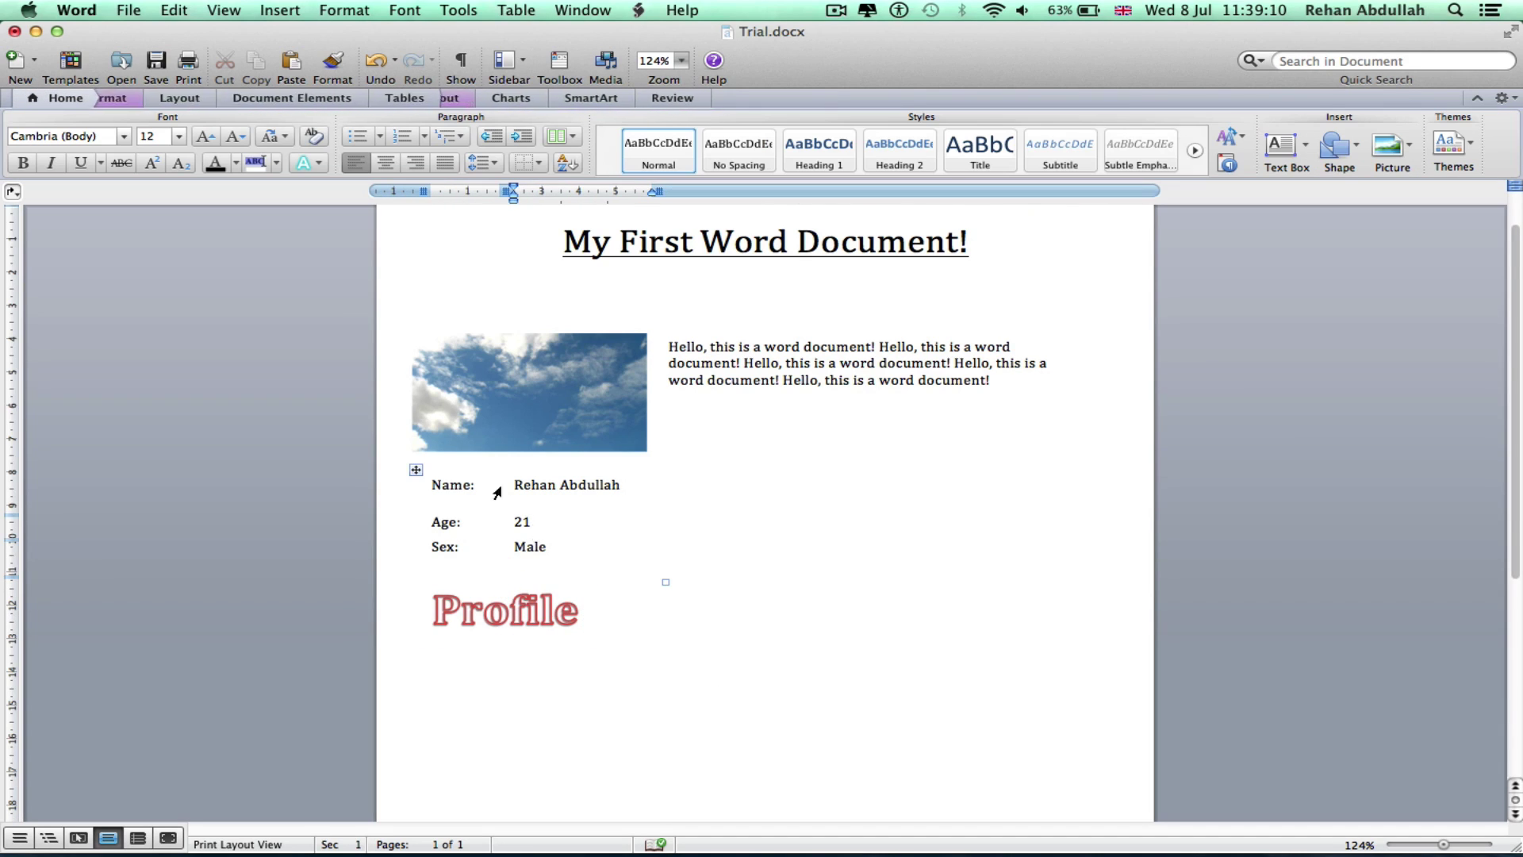
pyautogui.moveTo(416, 469); pyautogui.dragTo(447, 571)
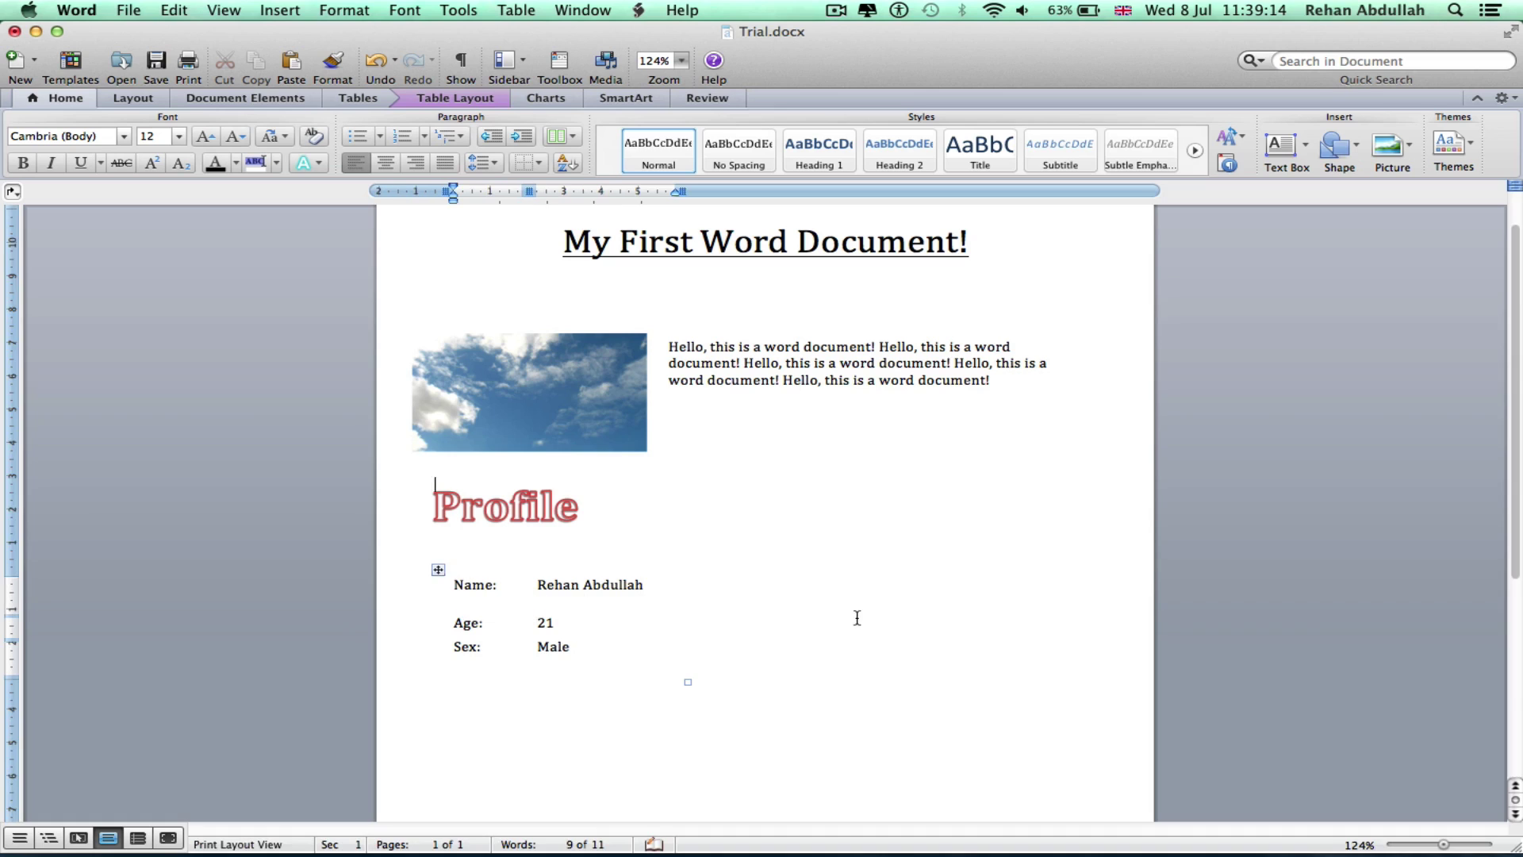
pyautogui.click(856, 618)
pyautogui.click(479, 582)
pyautogui.click(437, 570)
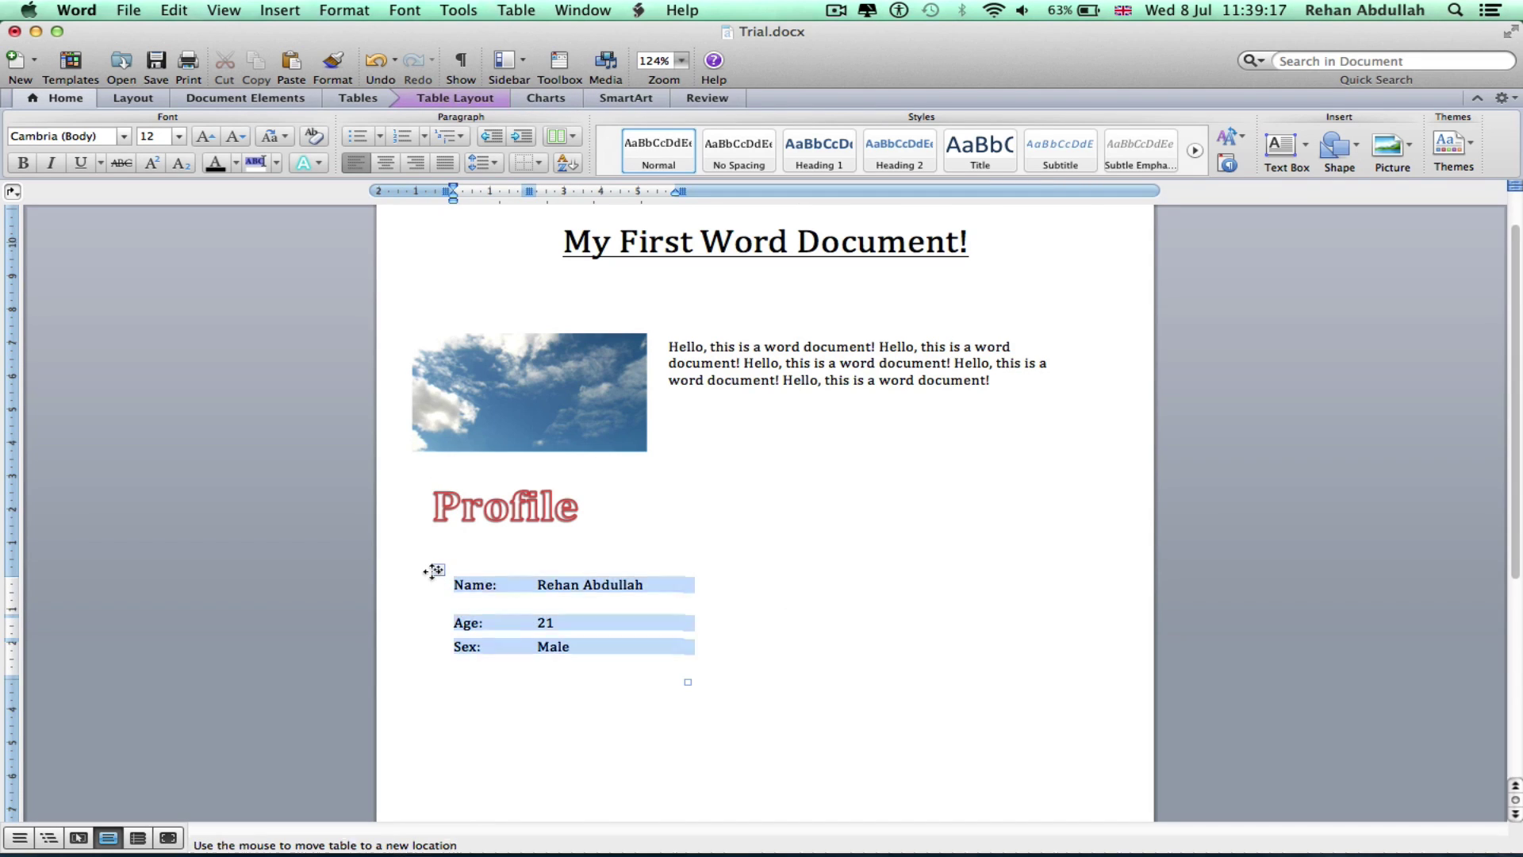
pyautogui.click(898, 622)
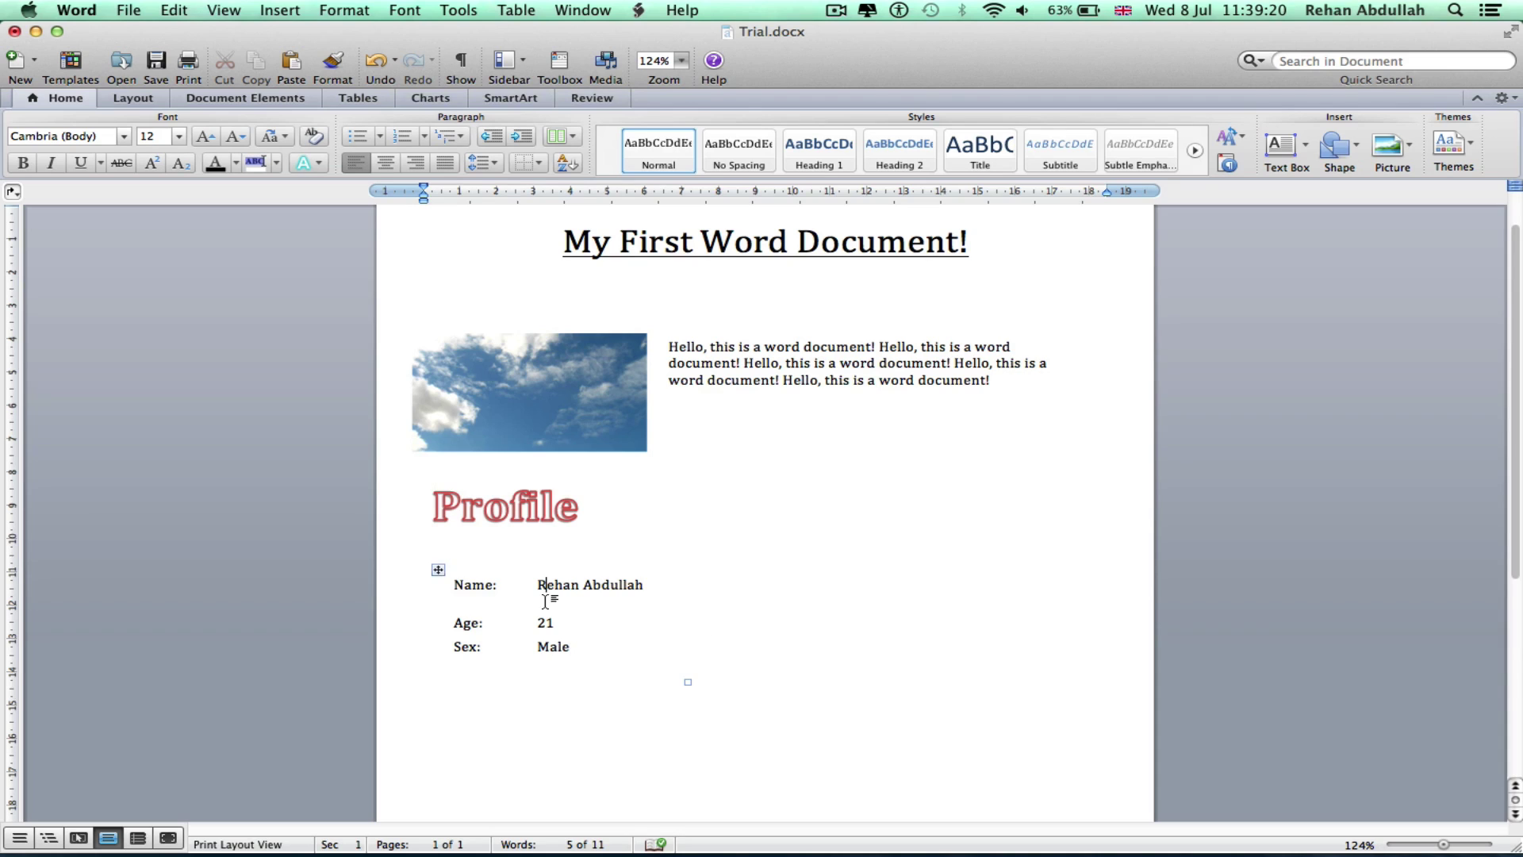
# Give every table cell a border with Borders > All, then nudge the table under Profile
pyautogui.click(439, 571)
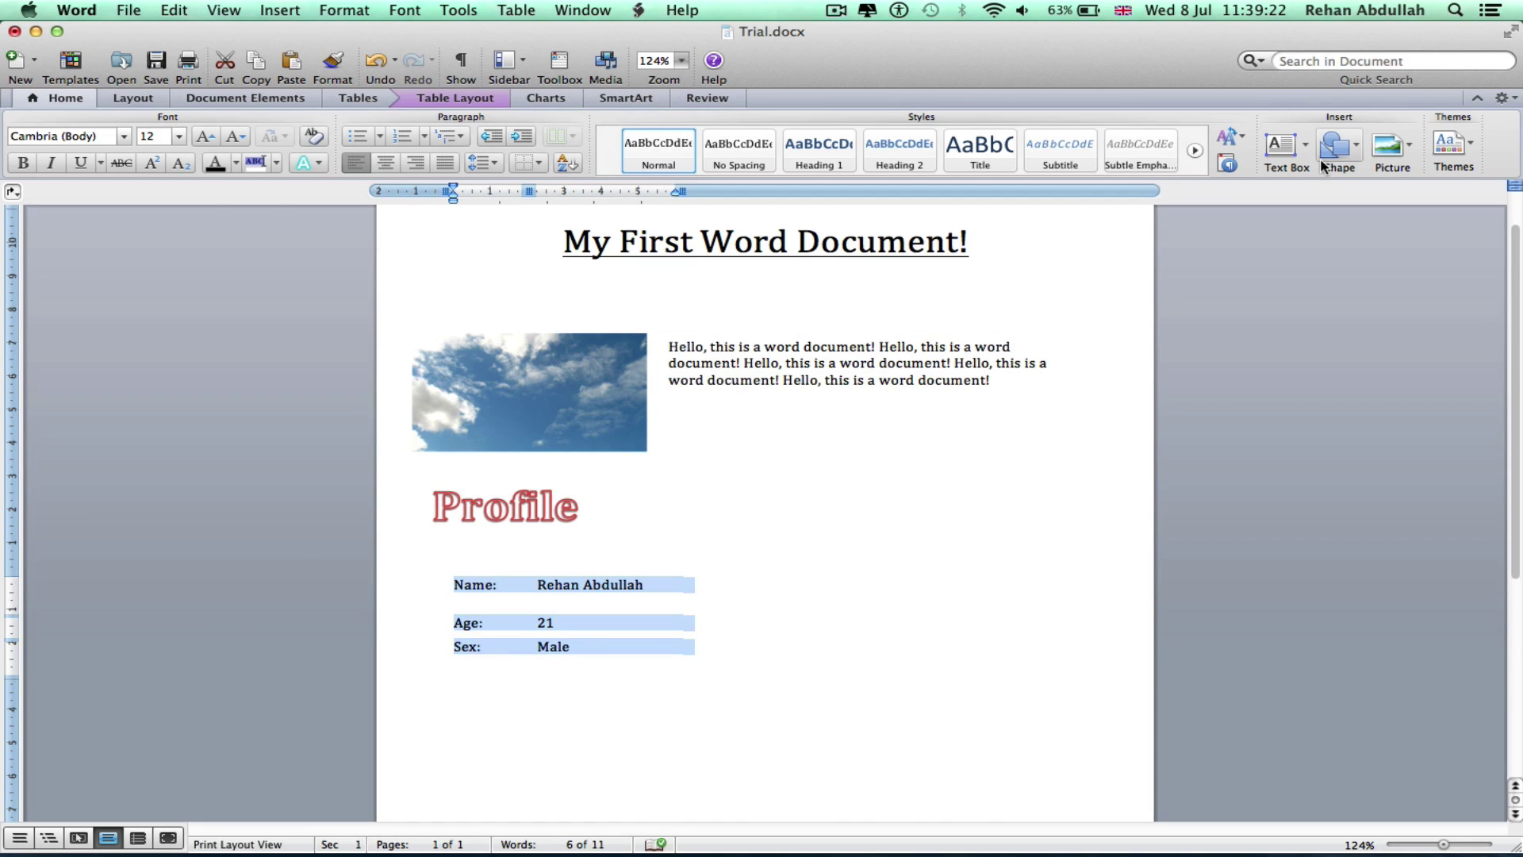
pyautogui.click(365, 98)
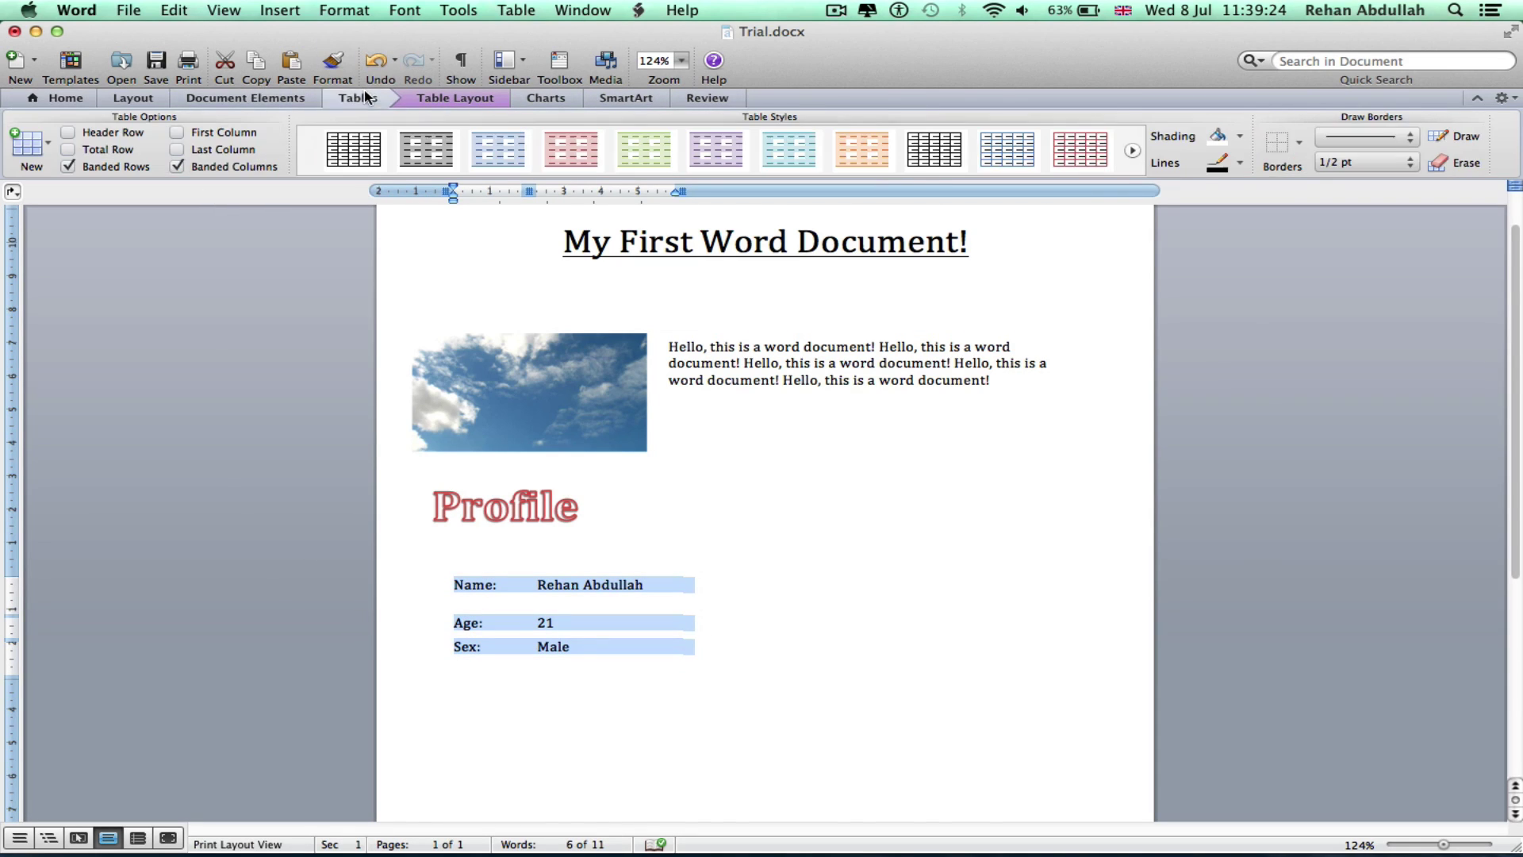
pyautogui.click(1285, 141)
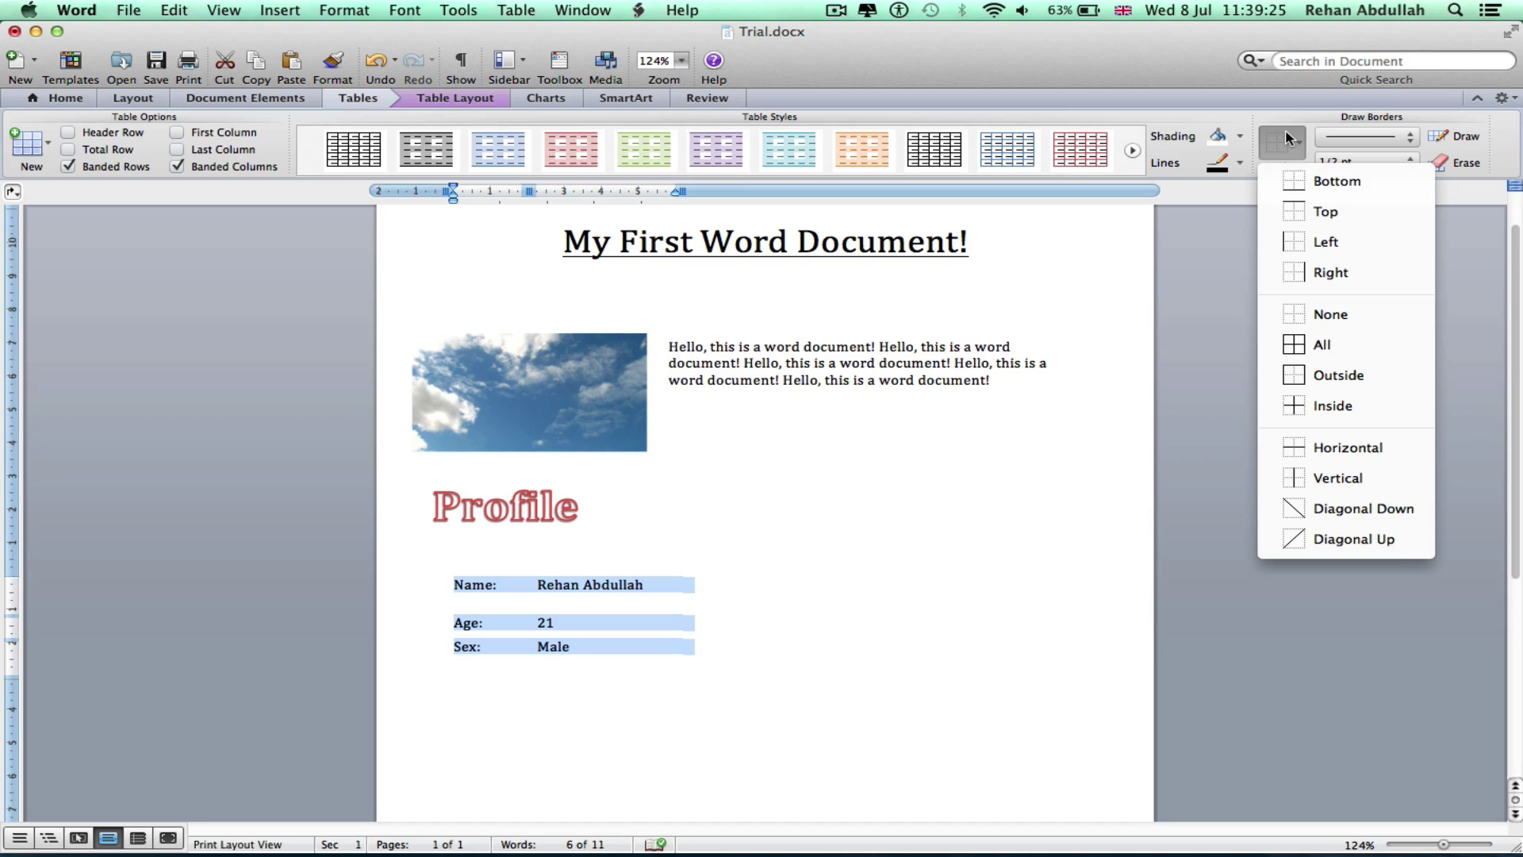
pyautogui.click(1322, 345)
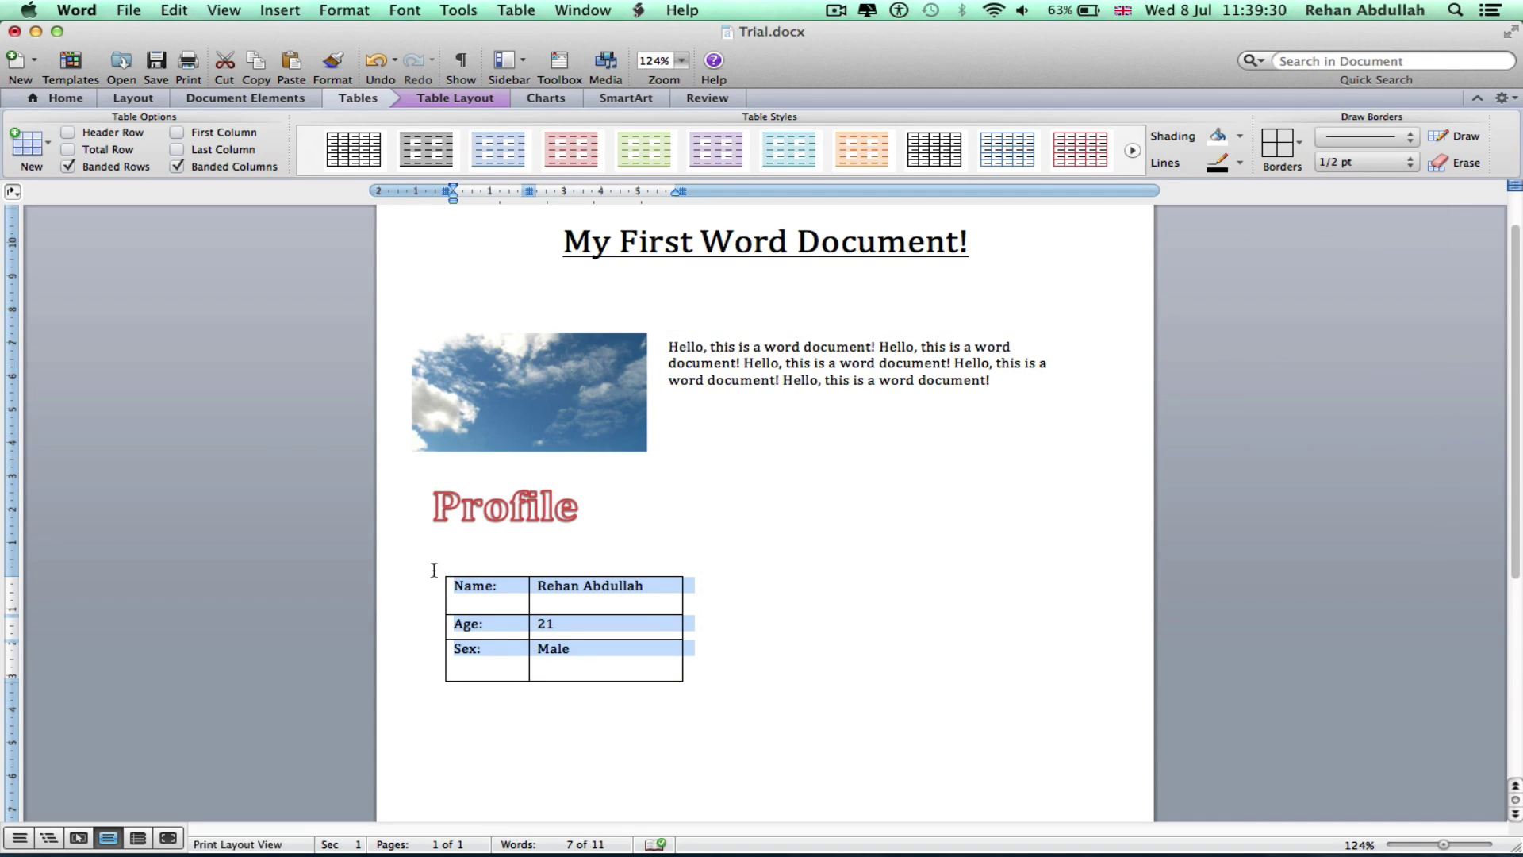
pyautogui.click(467, 607)
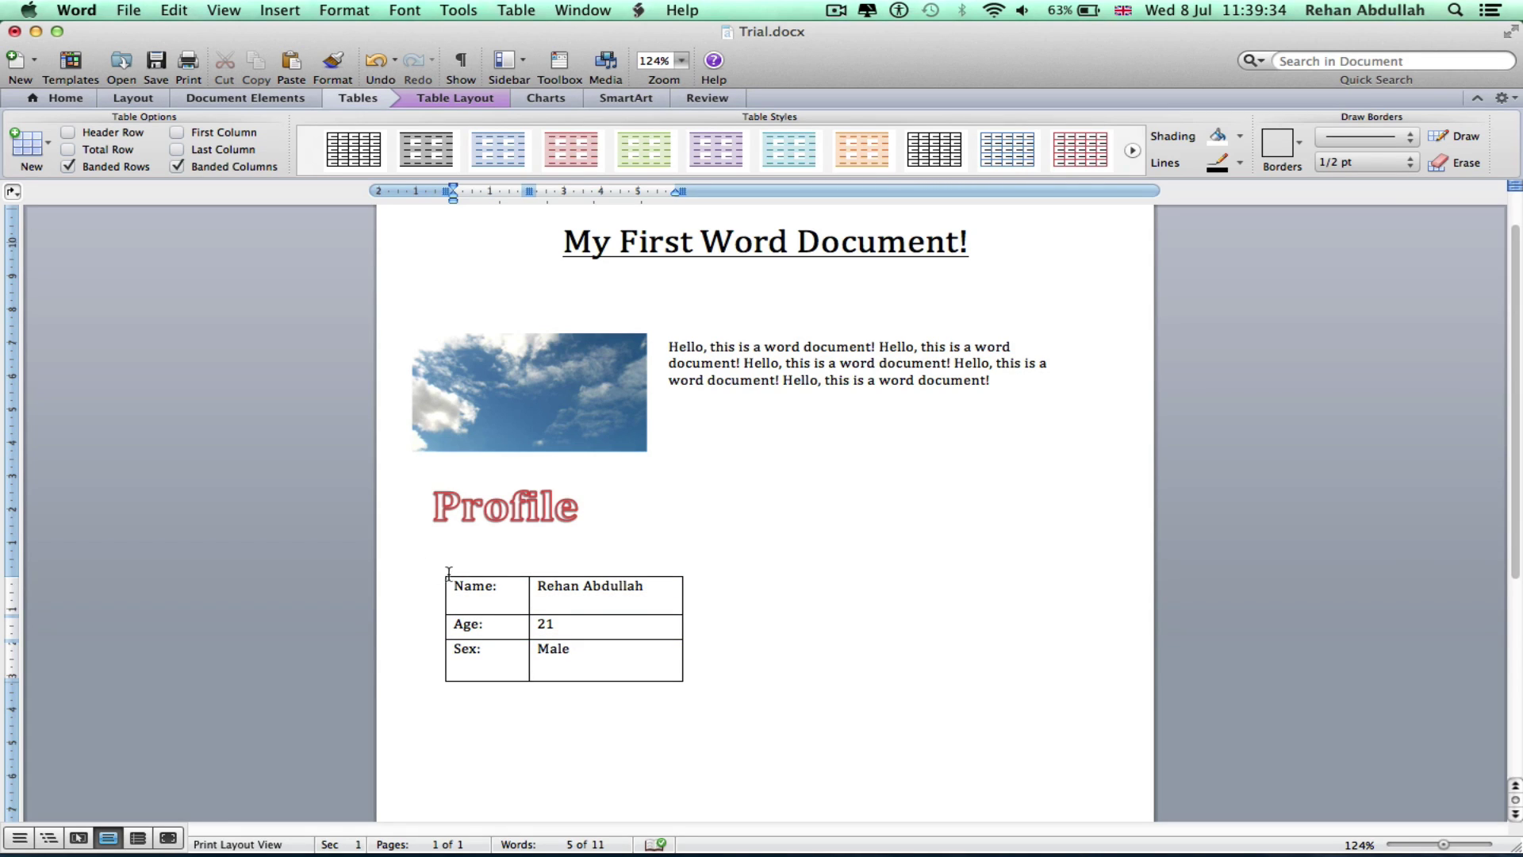
pyautogui.tripleClick(587, 596)
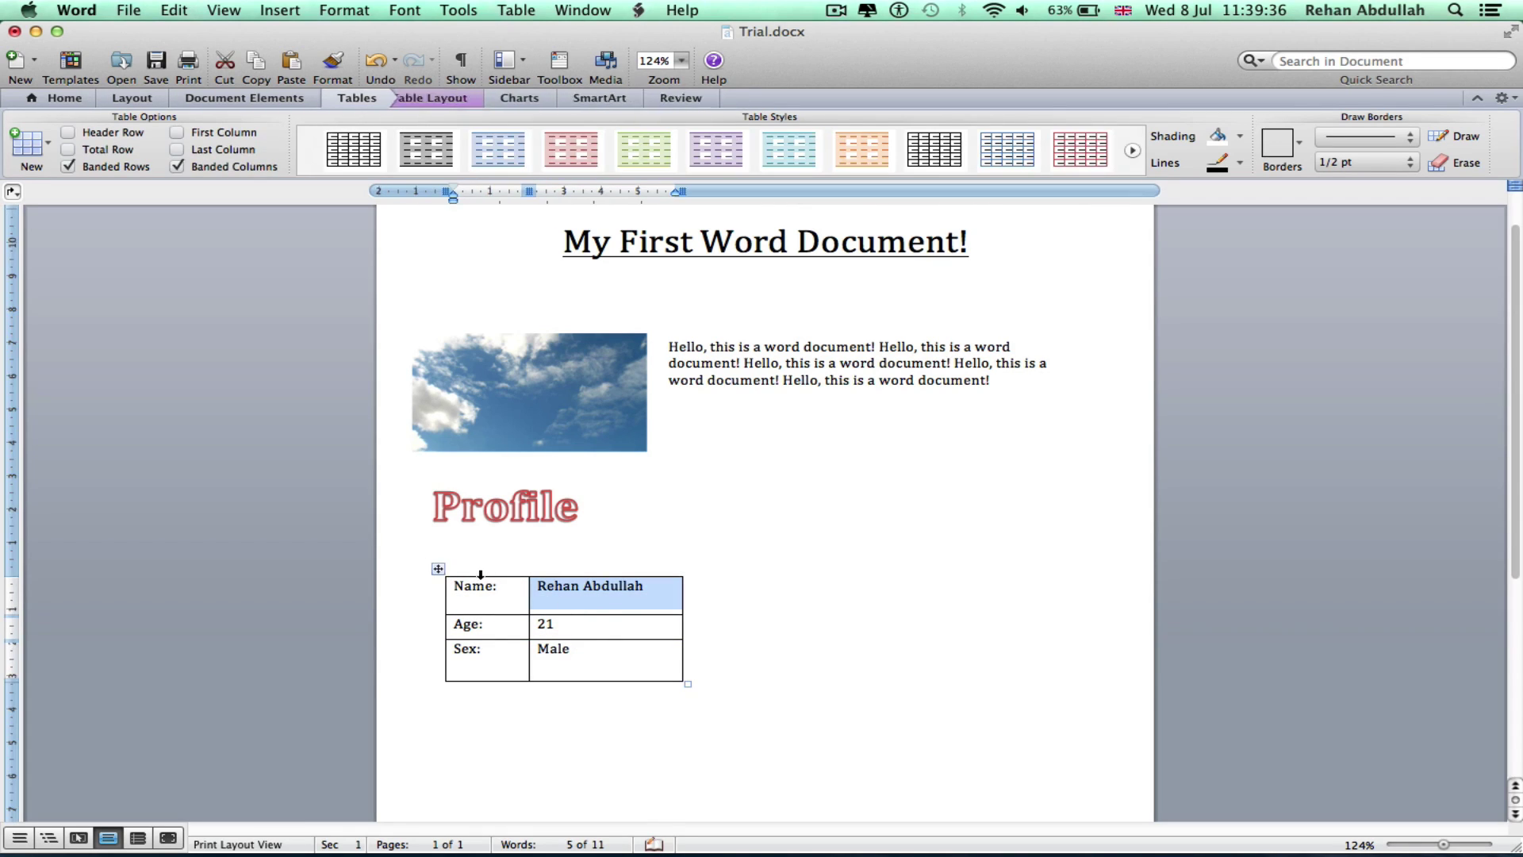
pyautogui.click(435, 573)
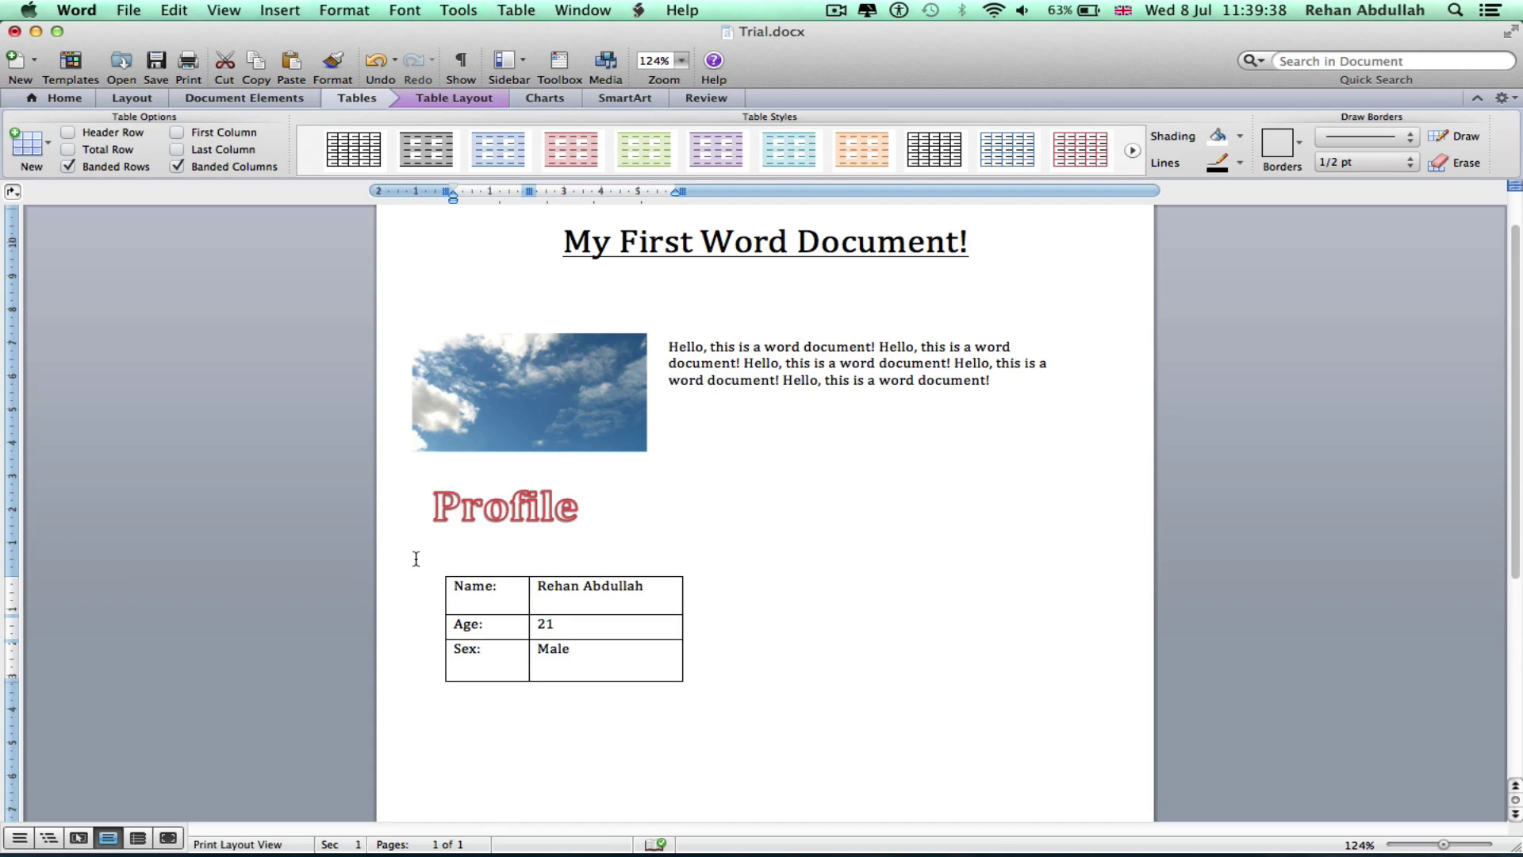
pyautogui.click(415, 559)
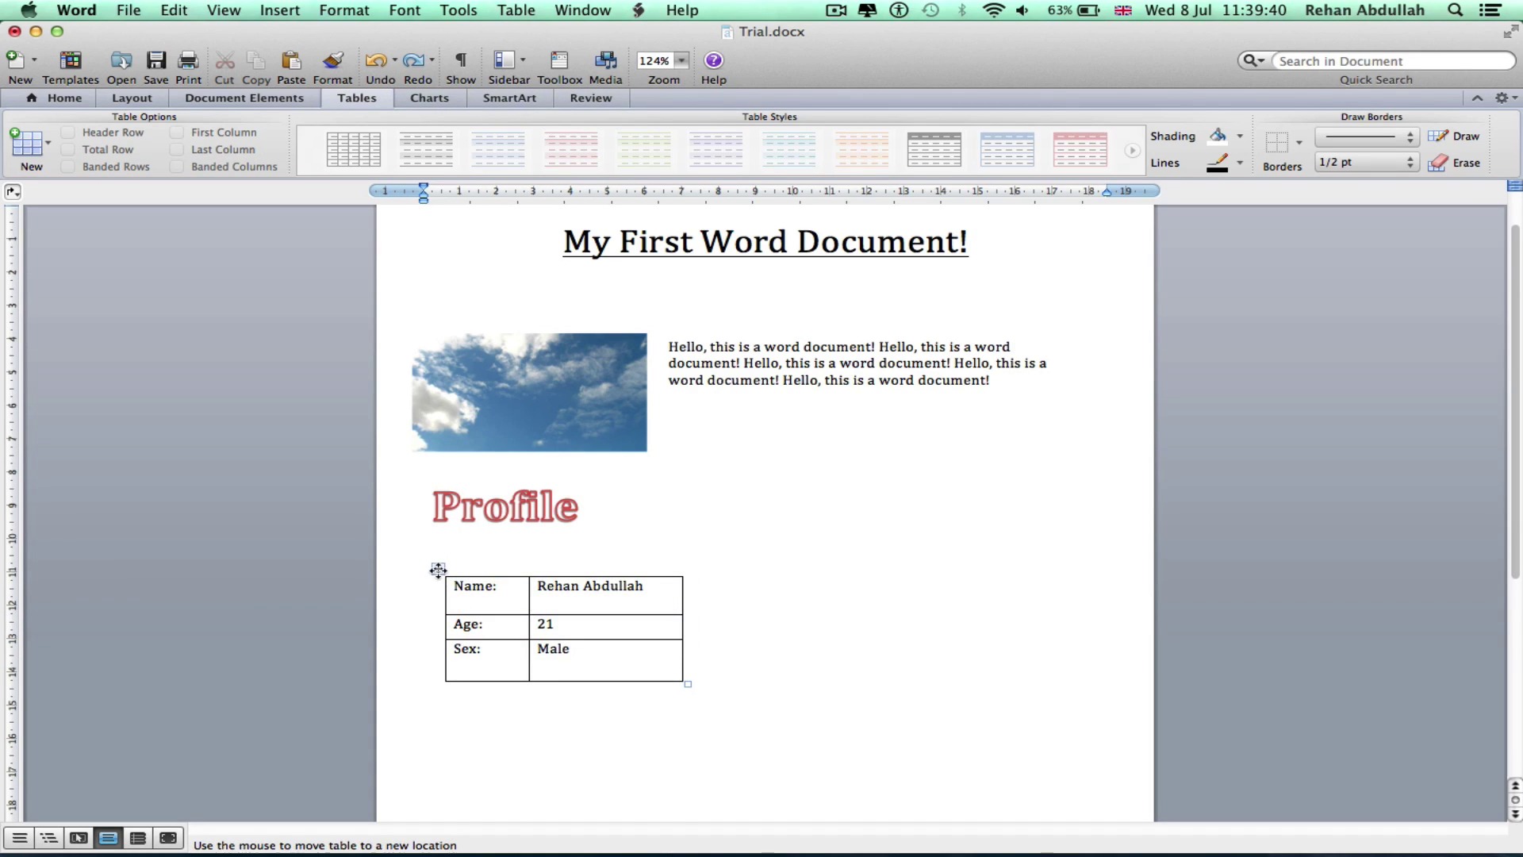
pyautogui.moveTo(429, 555)
pyautogui.mouseDown()
pyautogui.moveTo(434, 534)
pyautogui.moveTo(424, 548)
pyautogui.mouseUp()
# Place the cursor beside the table and insert a Clustered Column chart
pyautogui.click(938, 555)
pyautogui.scroll(1, 1010, 476)
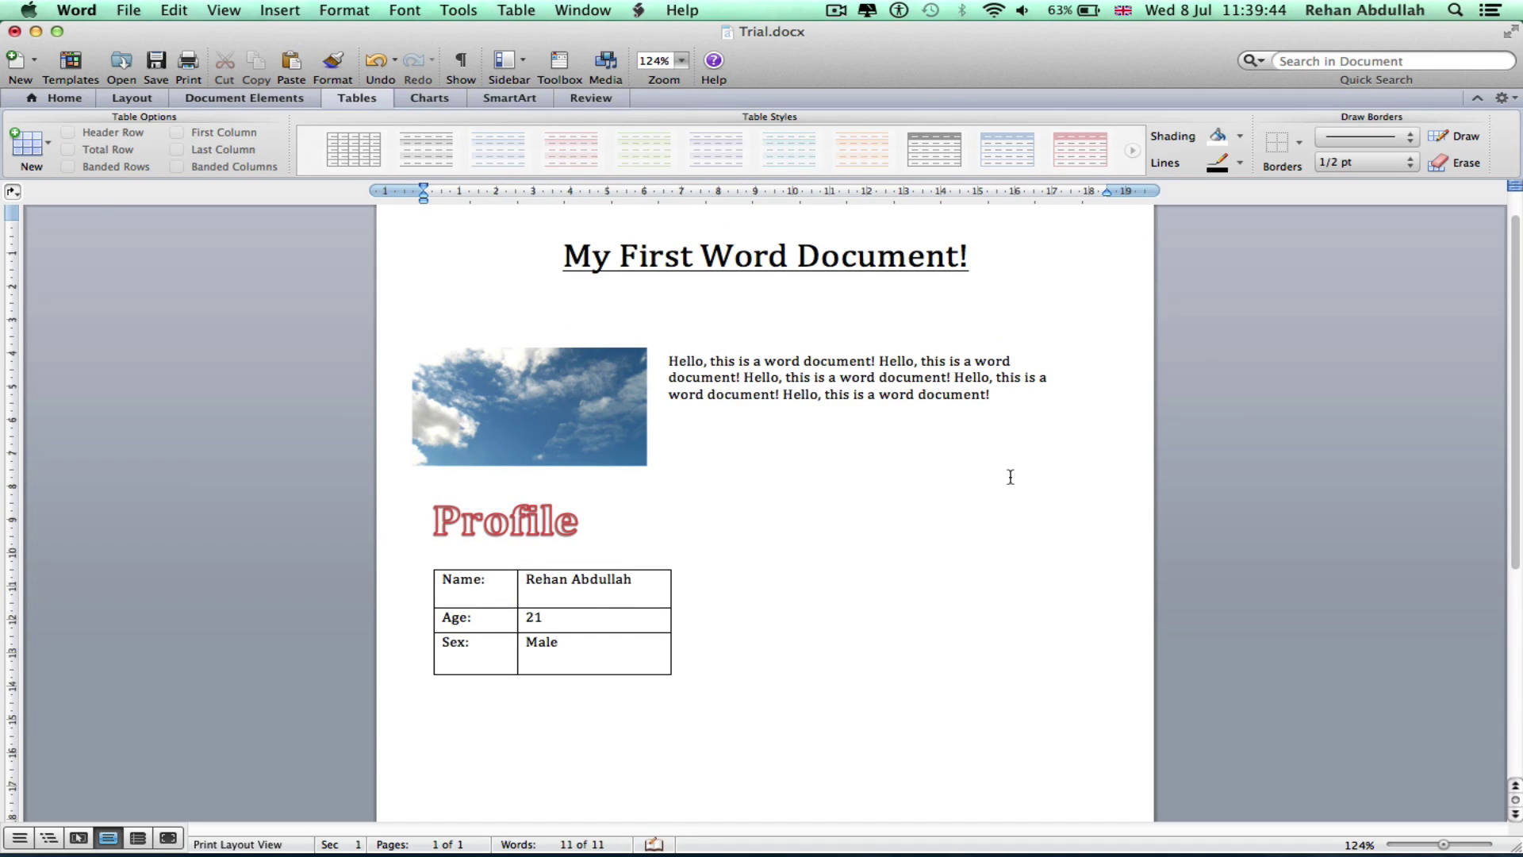
pyautogui.click(1069, 489)
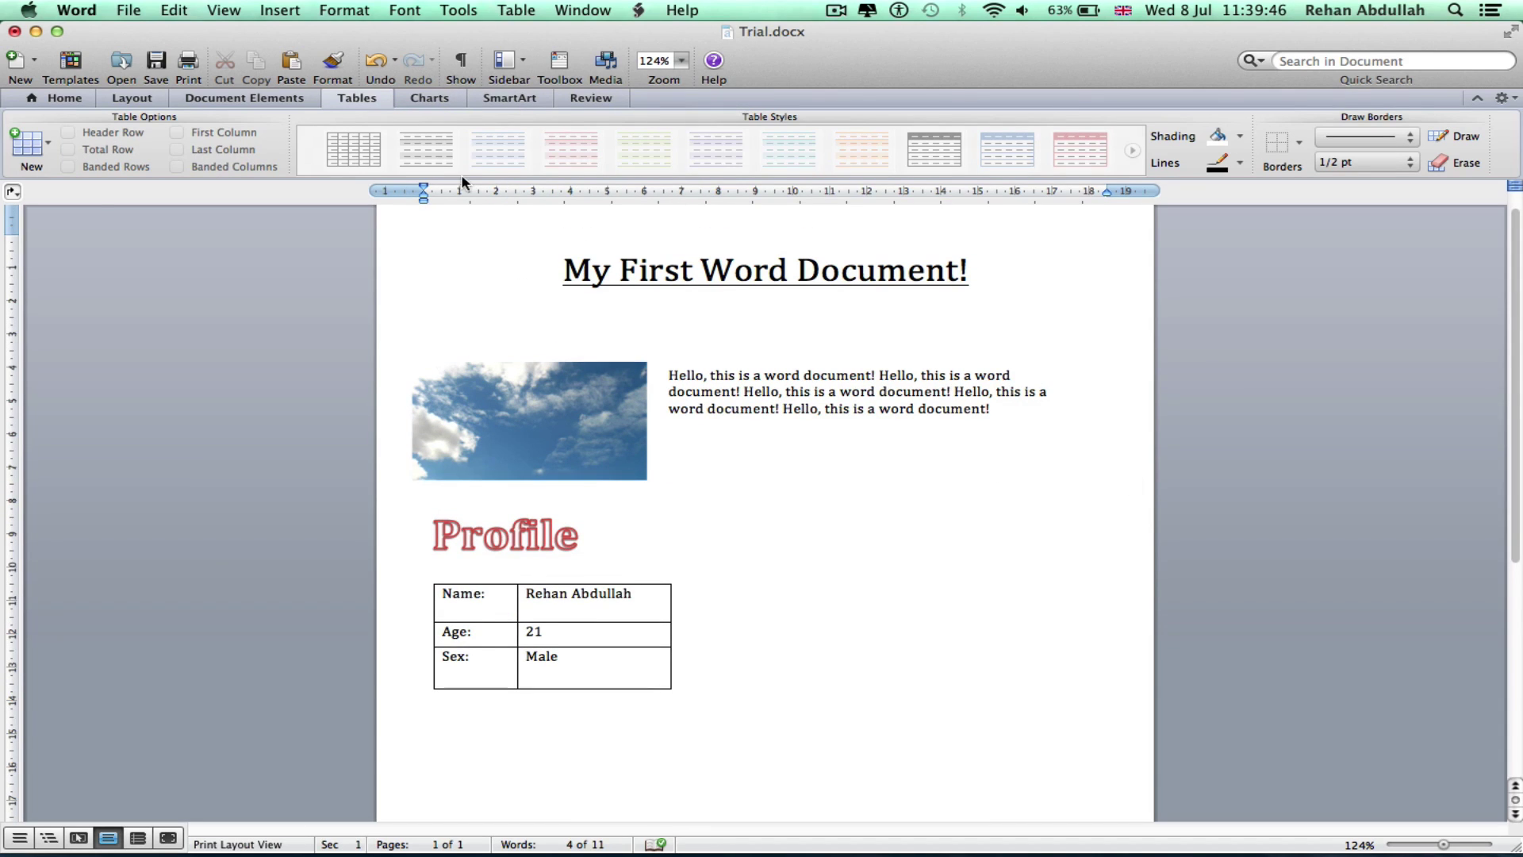
pyautogui.click(457, 100)
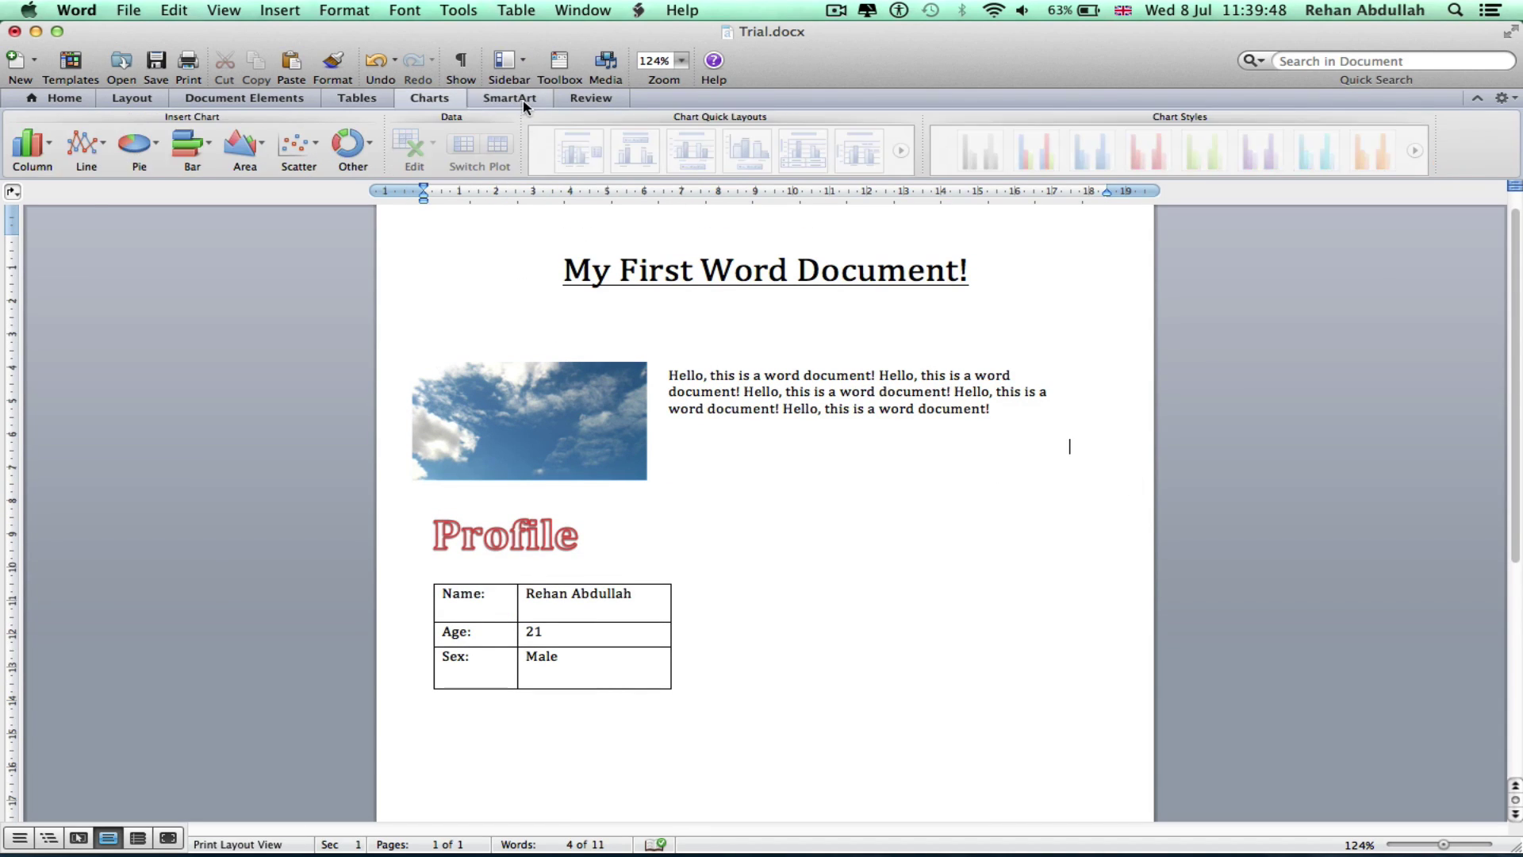
pyautogui.click(27, 145)
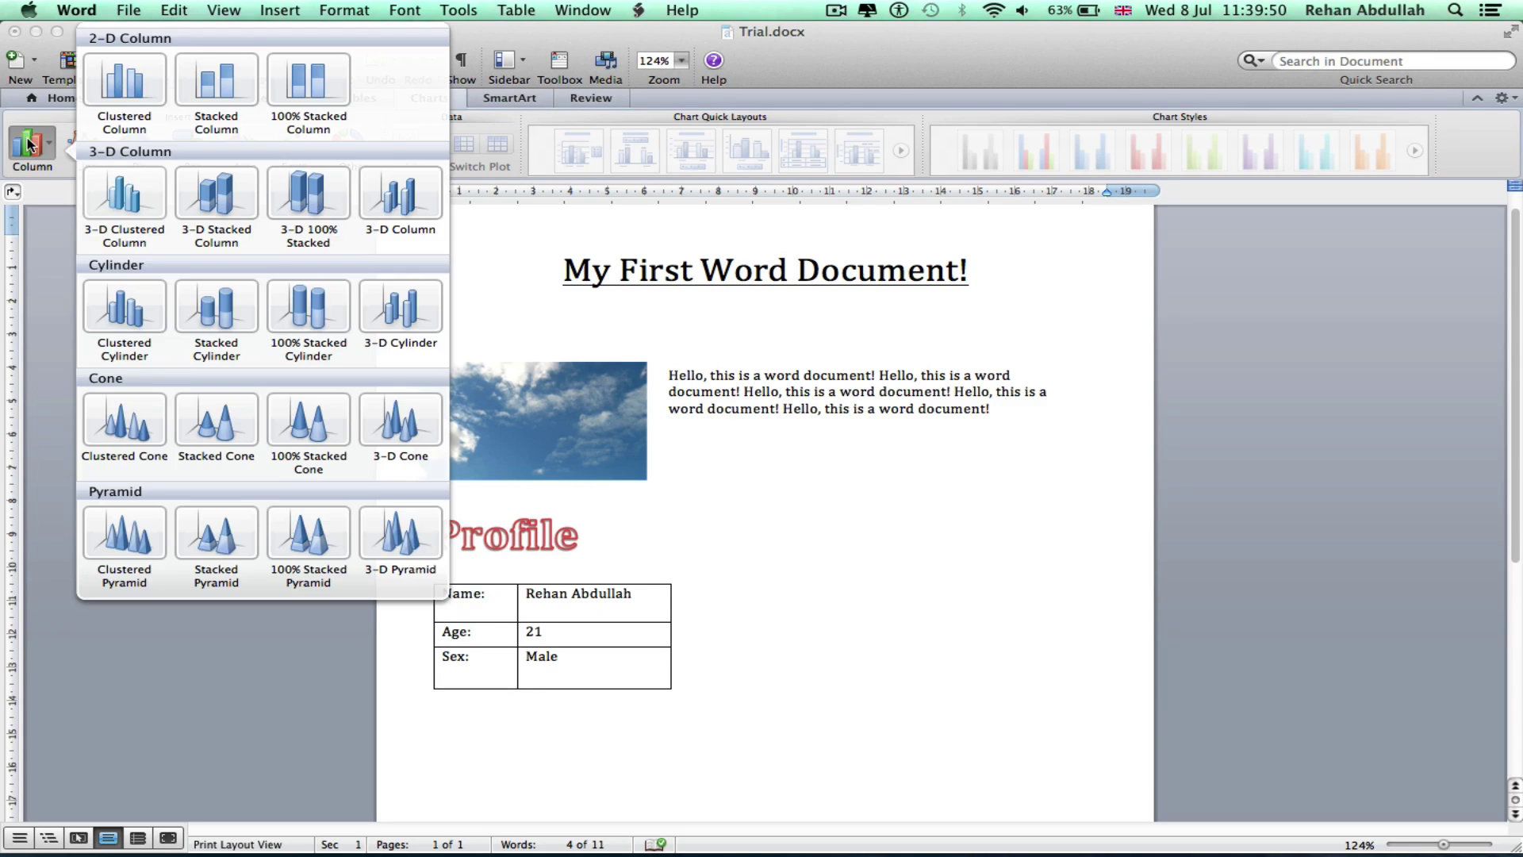
pyautogui.click(159, 99)
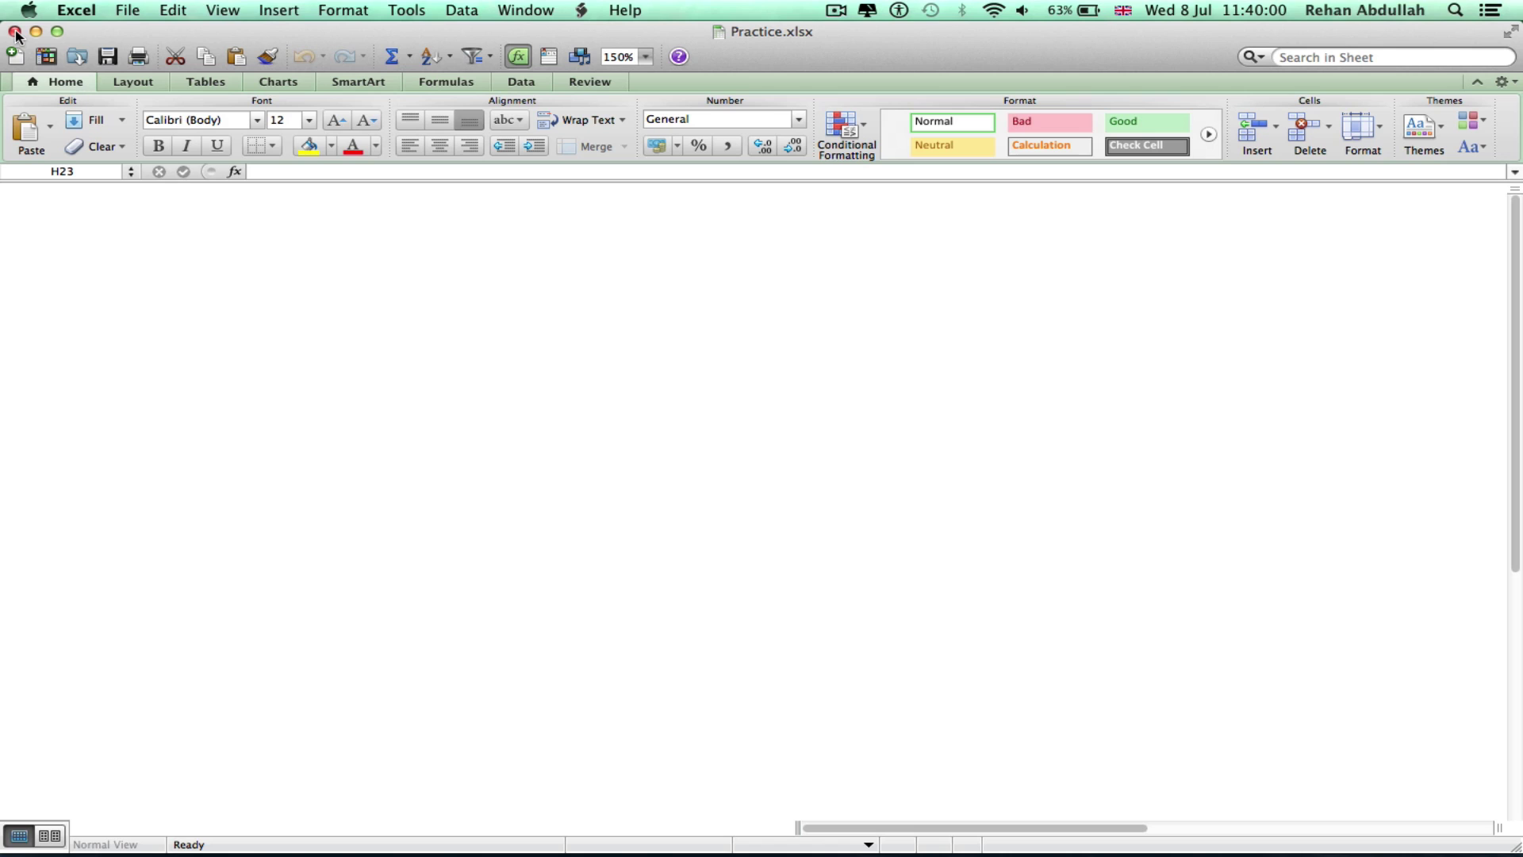
# Close the chart's Excel data sheet and the Practice.xlsx workbook to return to Word
pyautogui.moveTo(1281, 837)
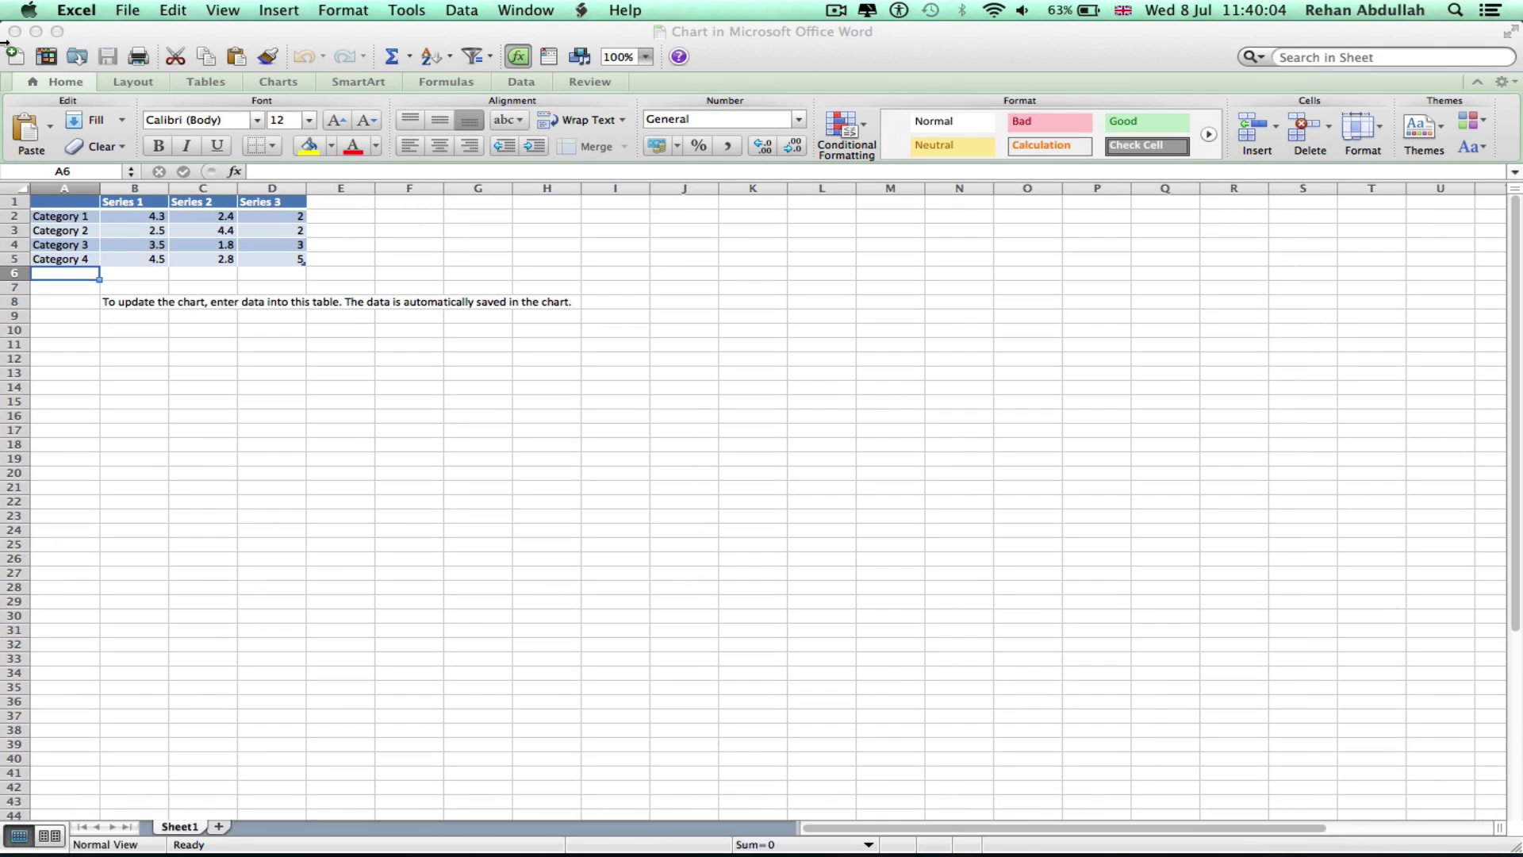
pyautogui.click(15, 31)
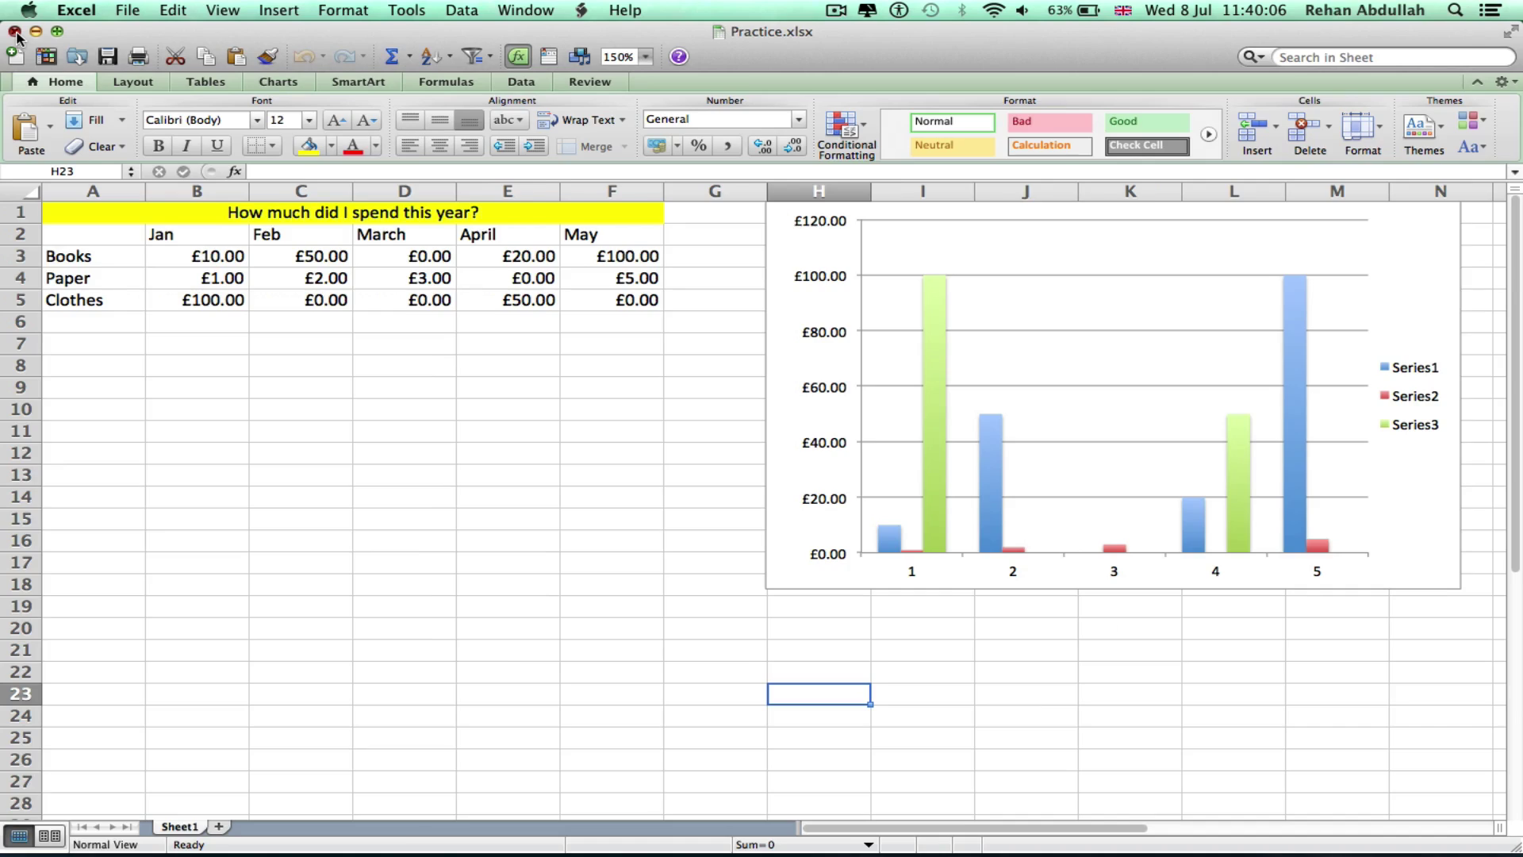
pyautogui.click(15, 32)
pyautogui.click(1207, 422)
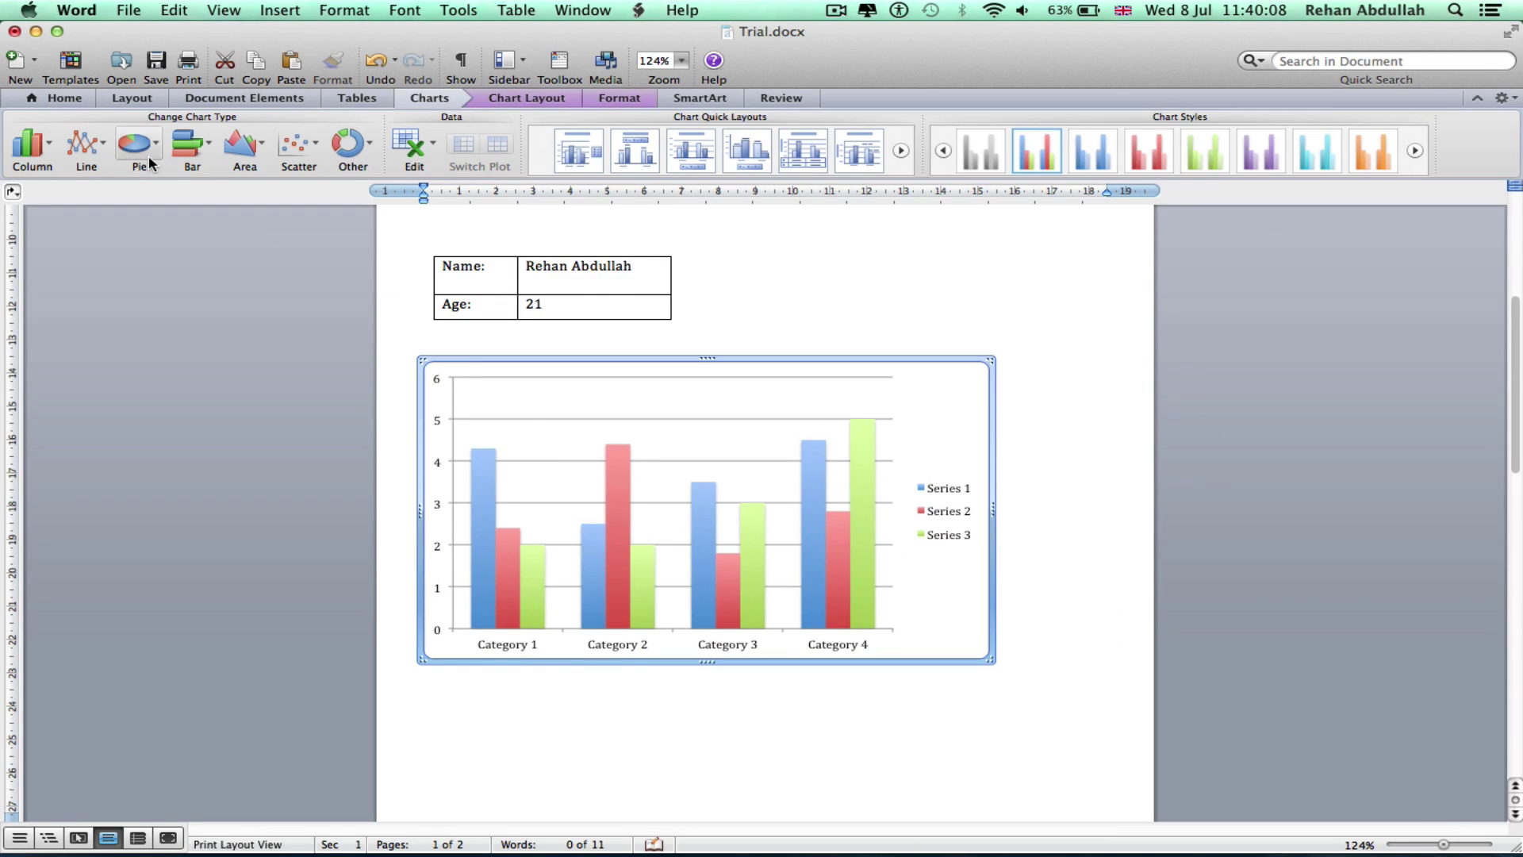
pyautogui.scroll(5, 687, 373)
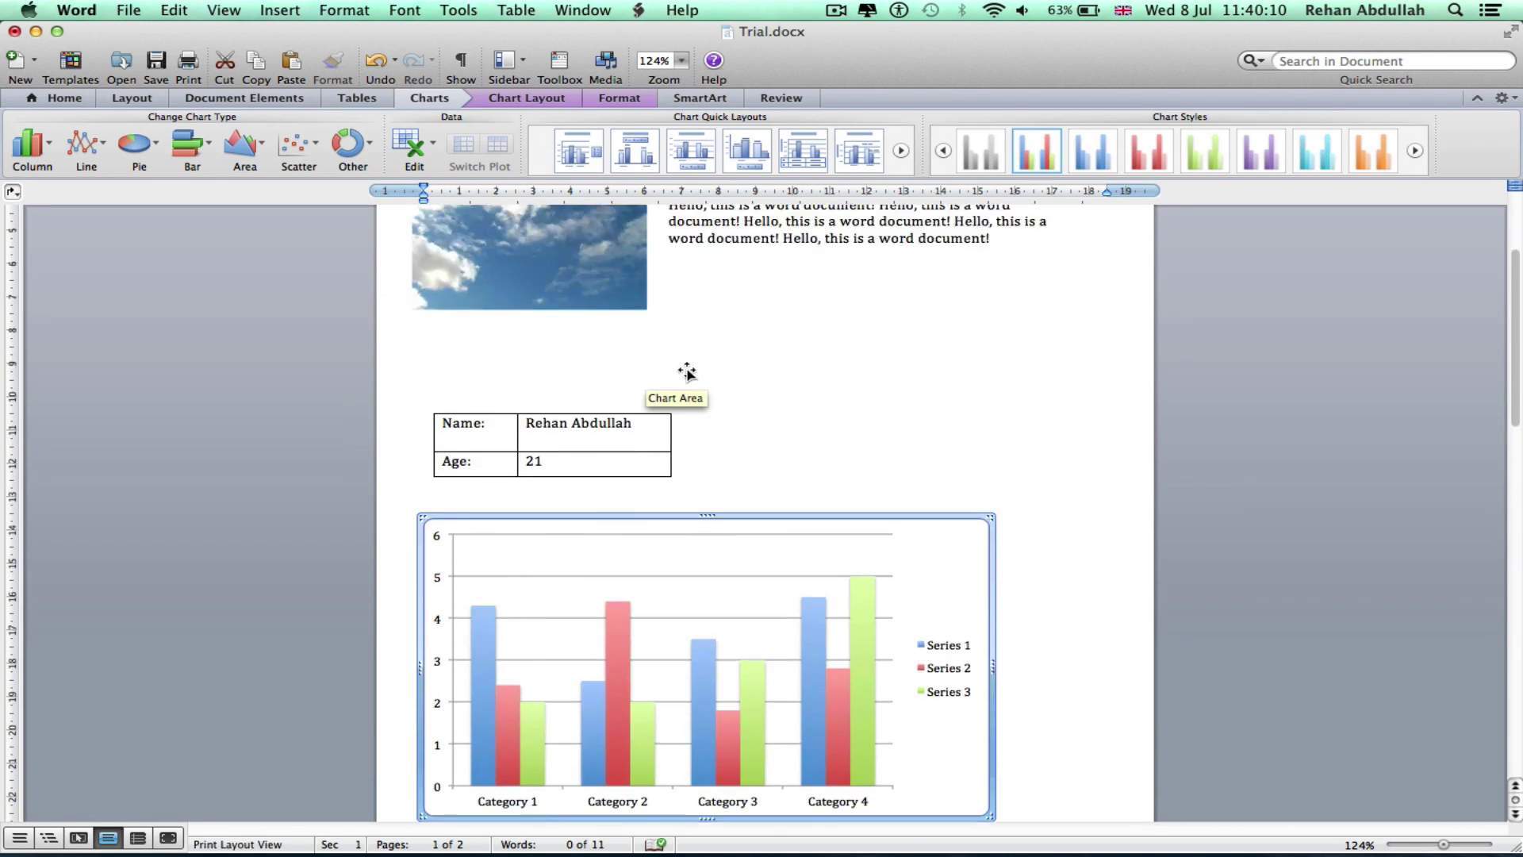
pyautogui.scroll(-4, 690, 378)
pyautogui.click(847, 631)
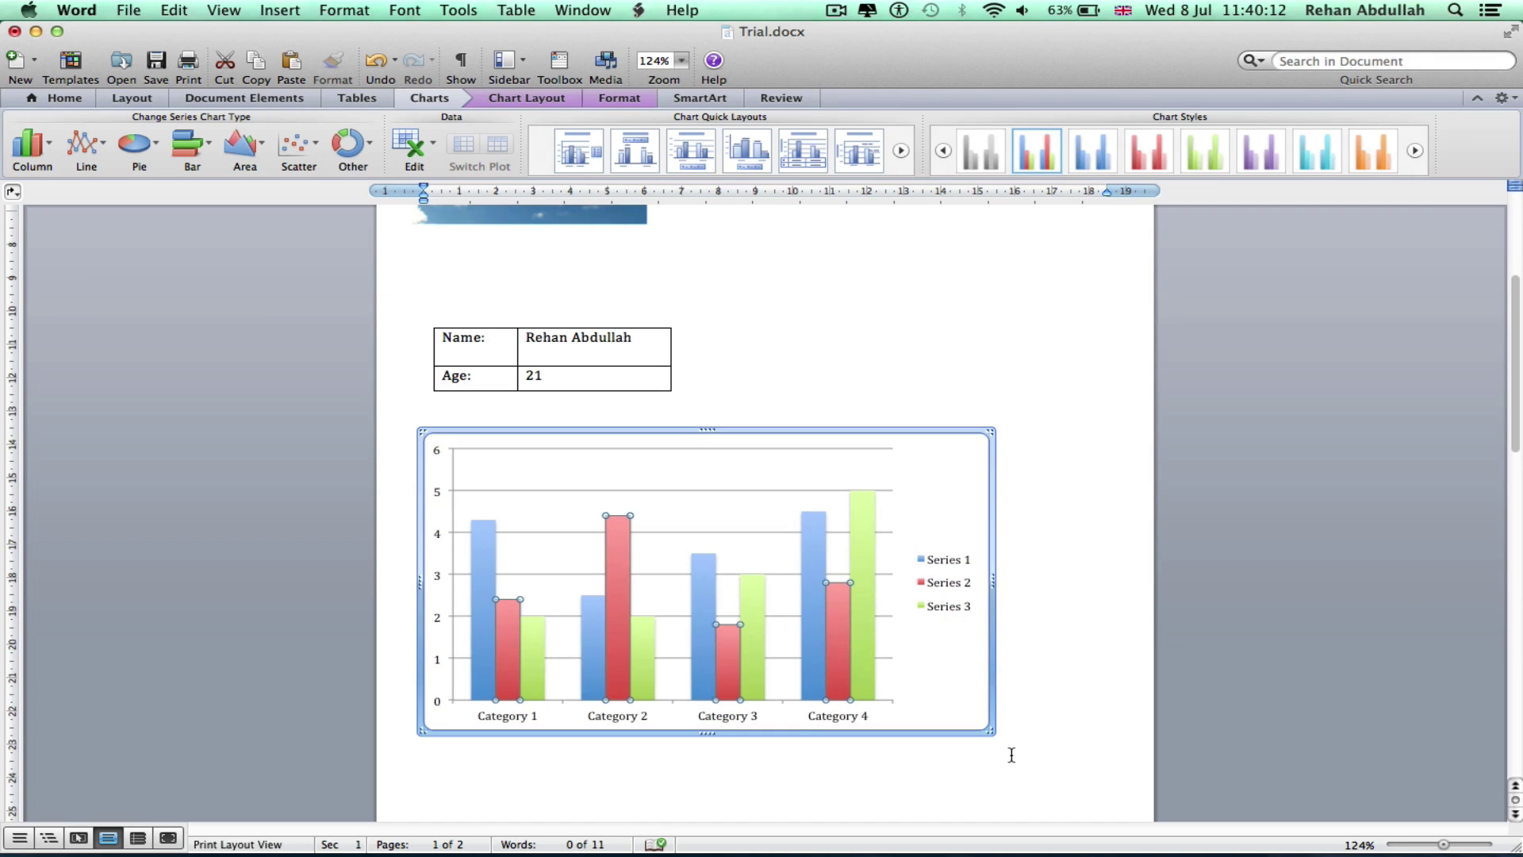
pyautogui.click(989, 734)
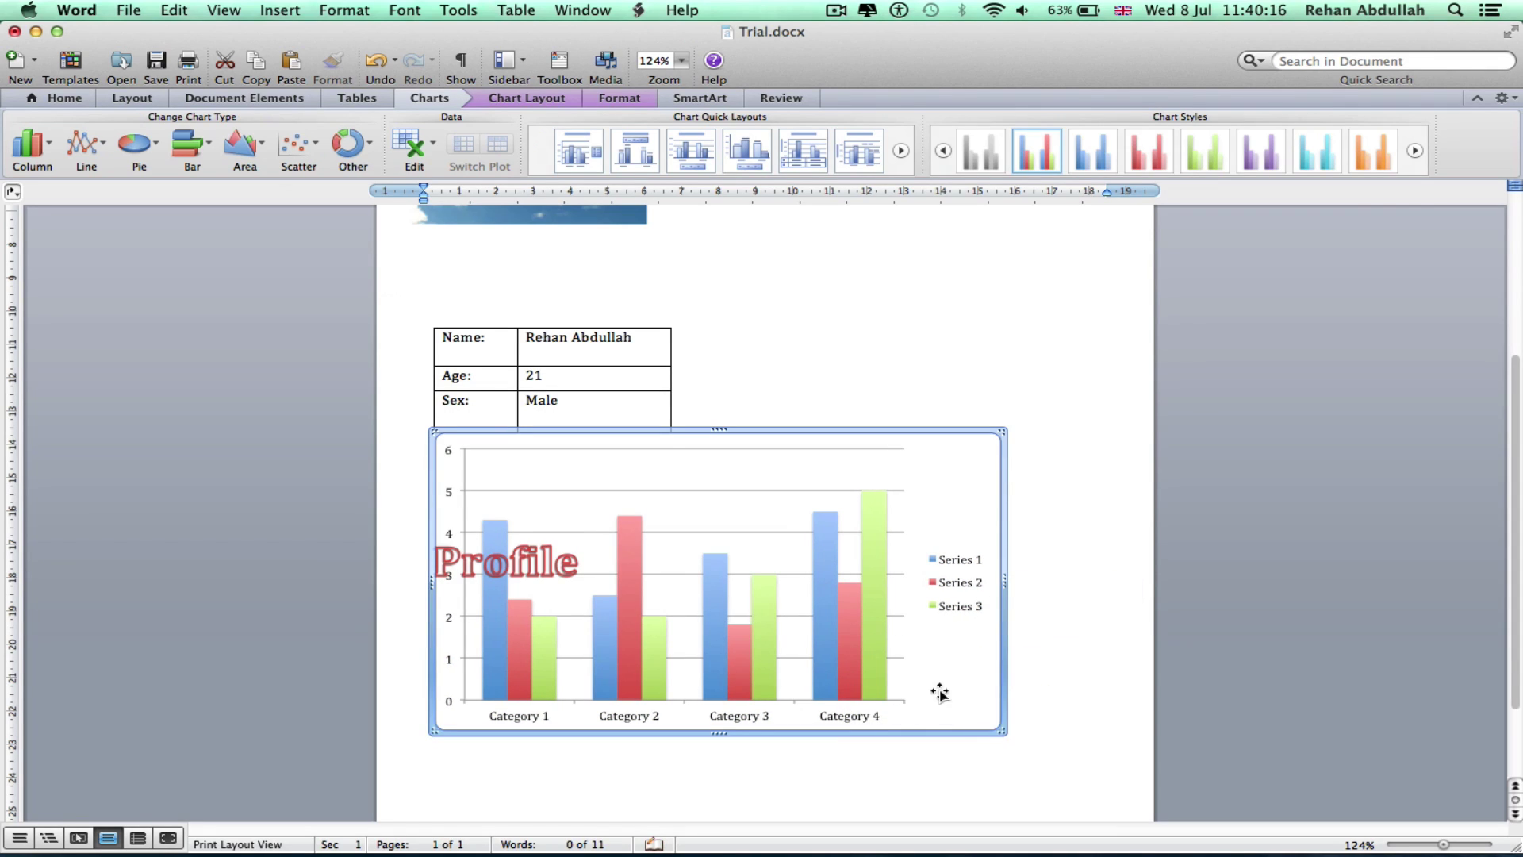
pyautogui.doubleClick(949, 652)
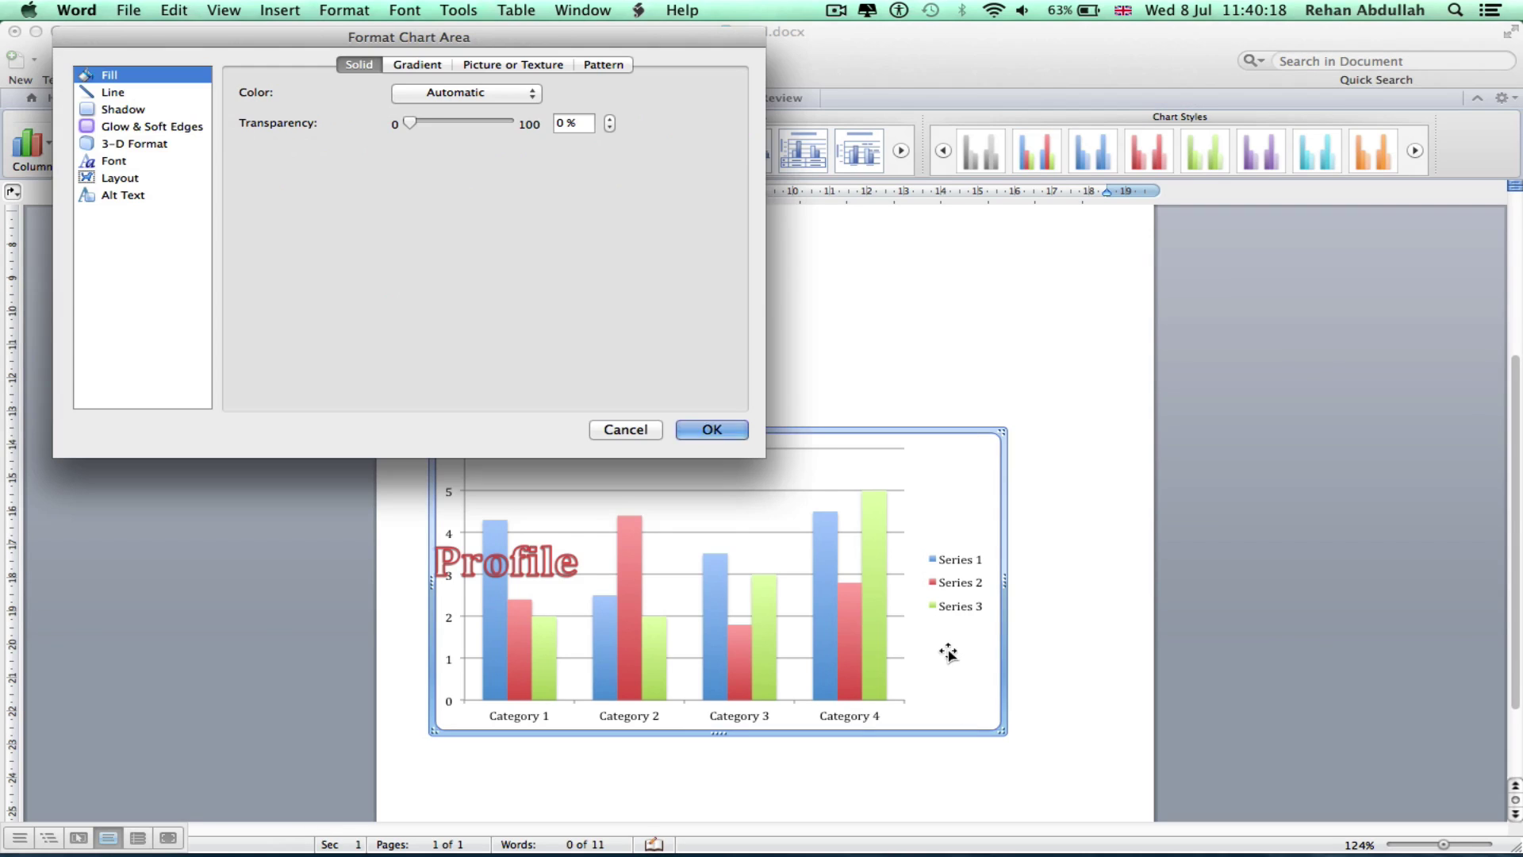
pyautogui.click(706, 430)
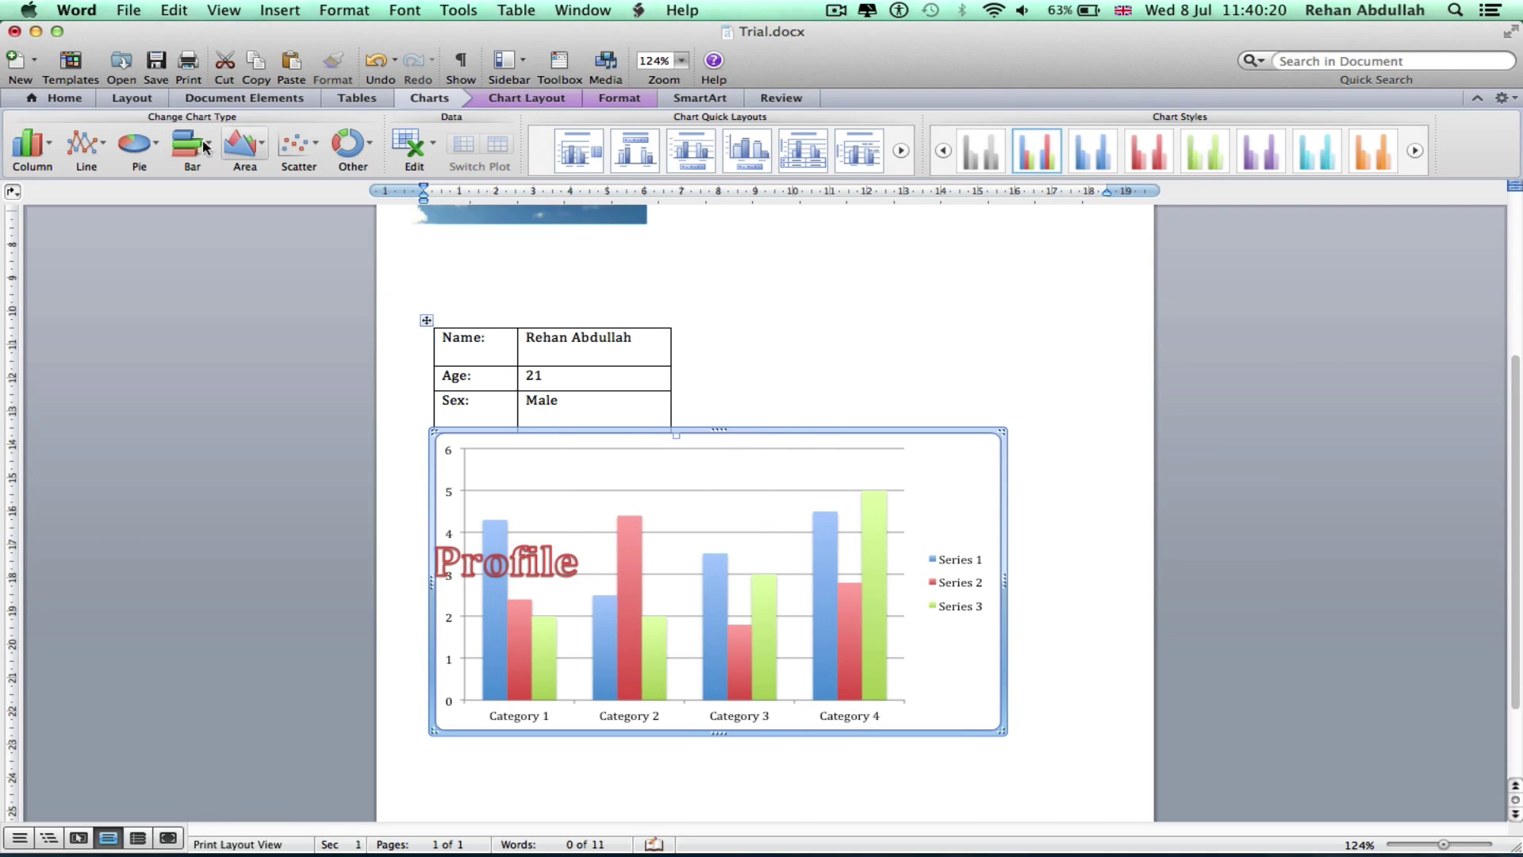
pyautogui.doubleClick(730, 510)
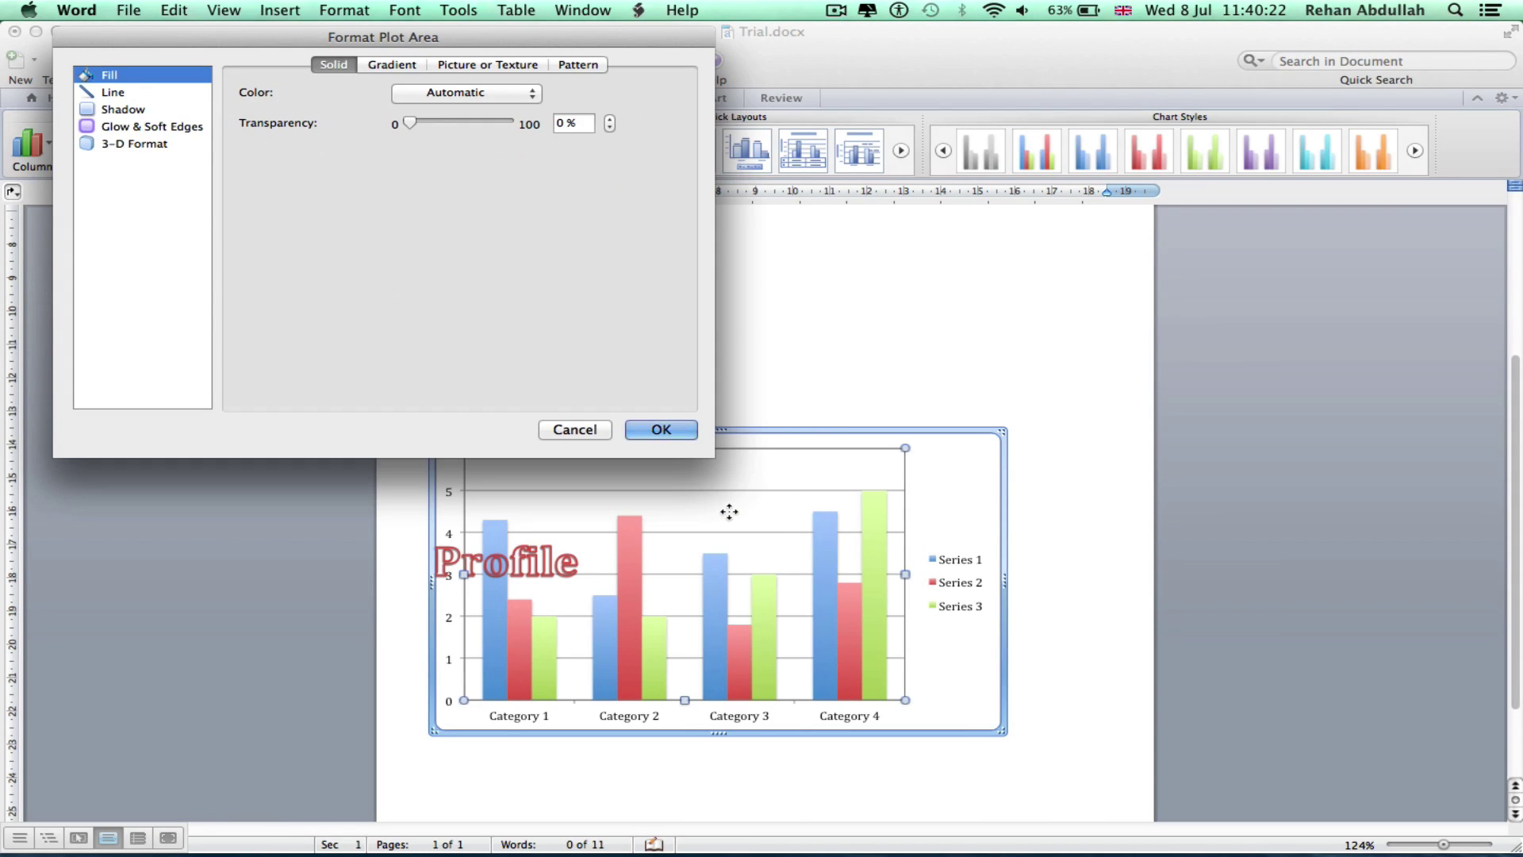
pyautogui.click(111, 110)
pyautogui.click(120, 127)
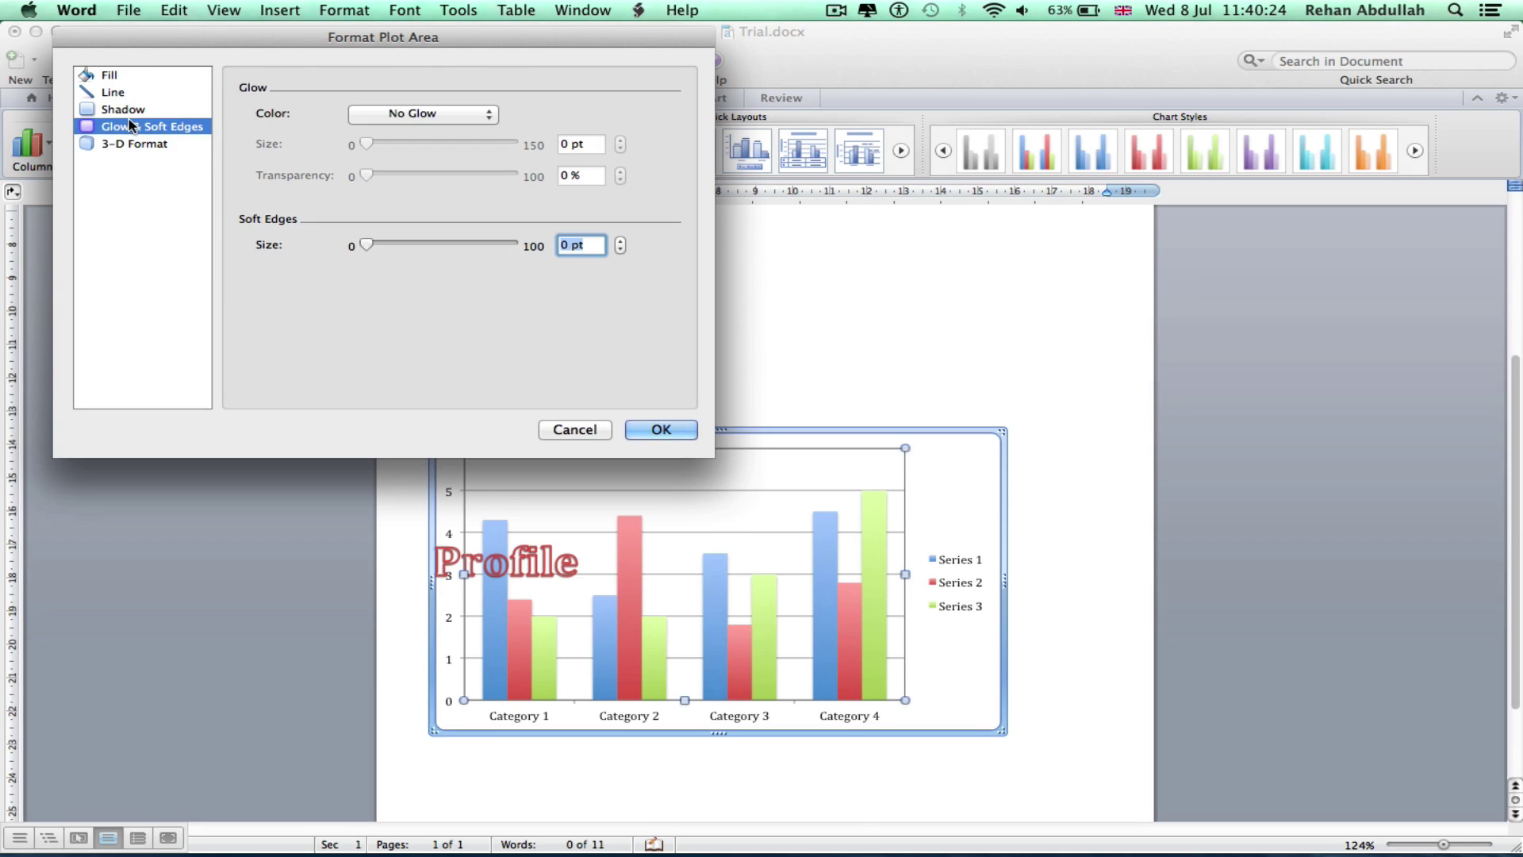
pyautogui.click(132, 146)
pyautogui.click(115, 91)
pyautogui.click(111, 75)
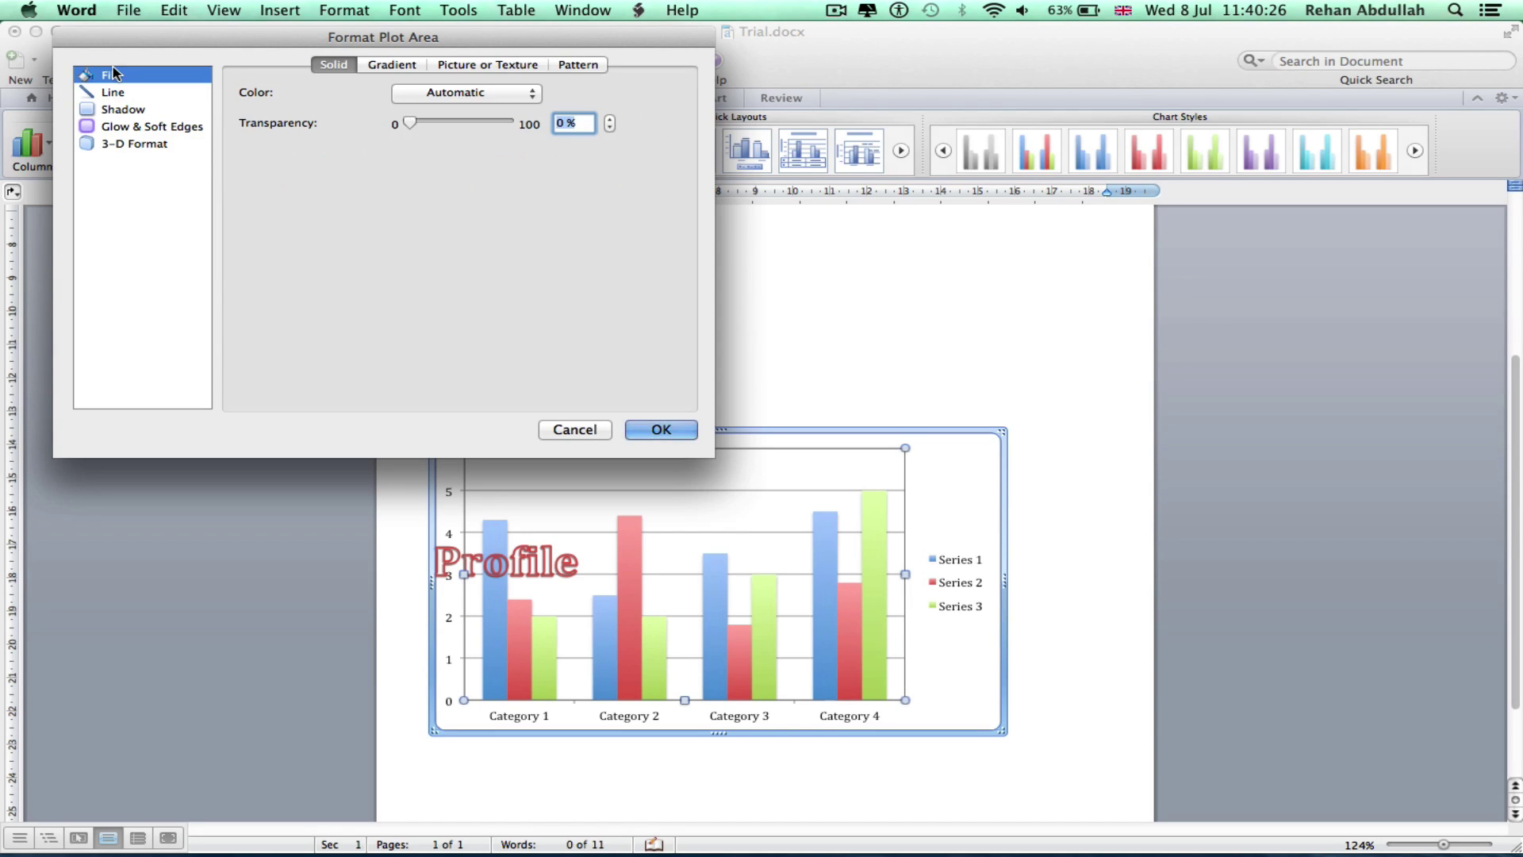
pyautogui.click(578, 431)
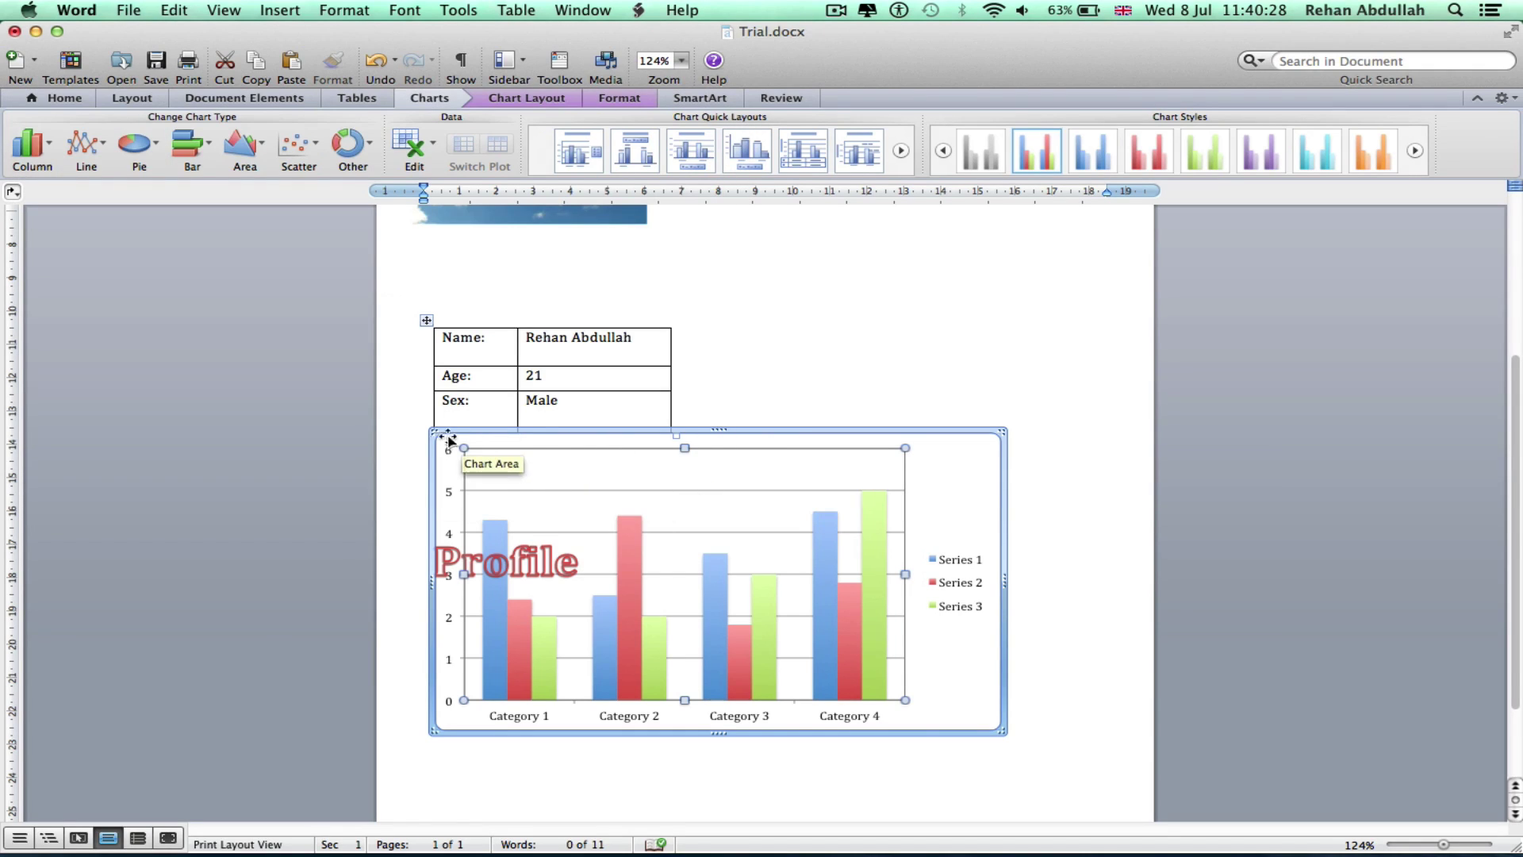
# Shrink the column chart and try positioning it beside the table
pyautogui.moveTo(435, 432); pyautogui.dragTo(695, 613)
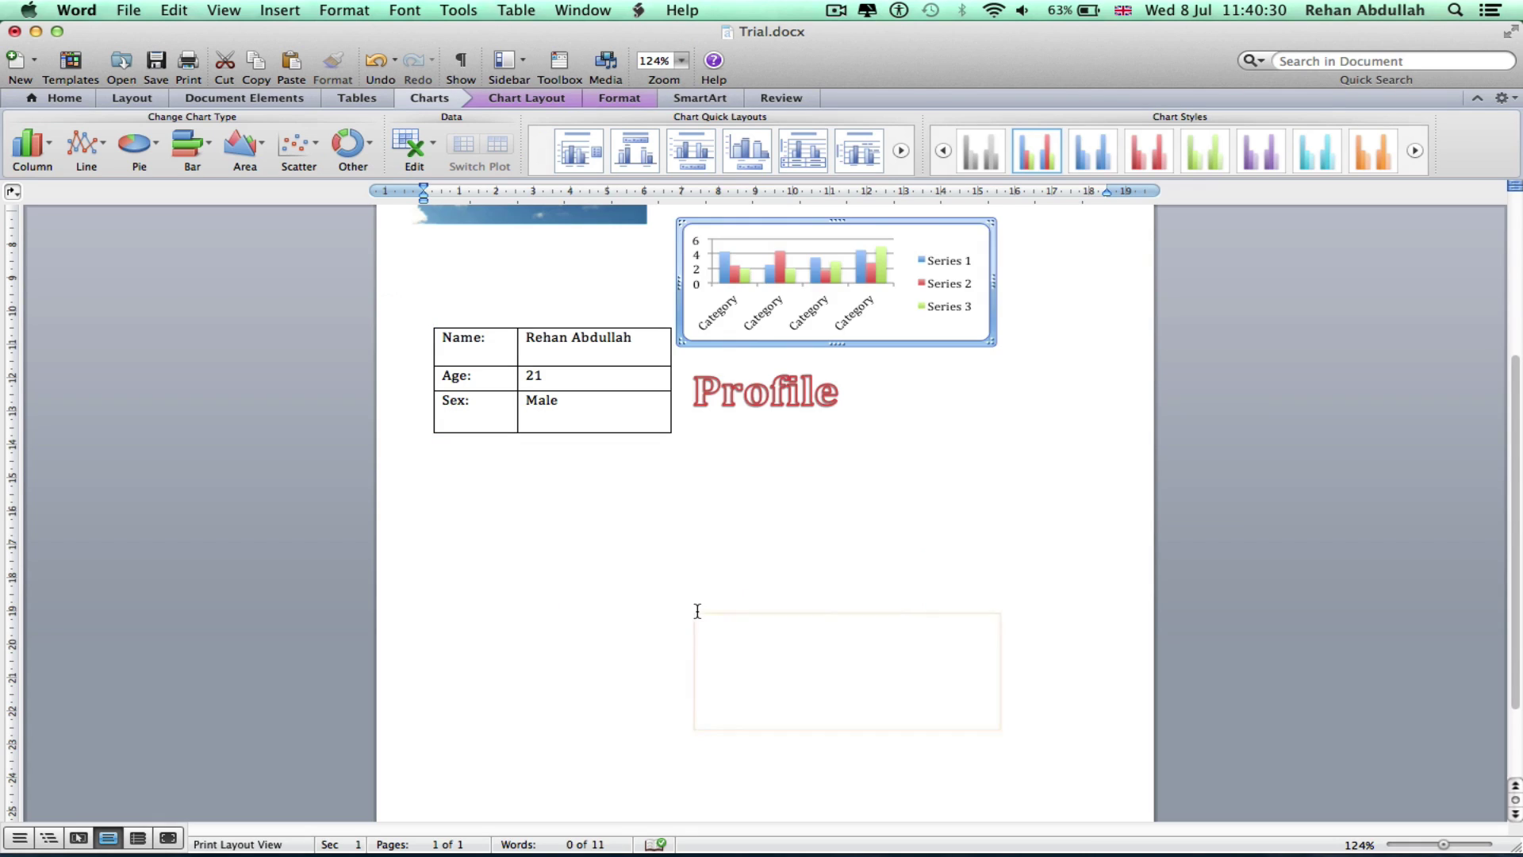
pyautogui.moveTo(842, 300); pyautogui.dragTo(935, 442)
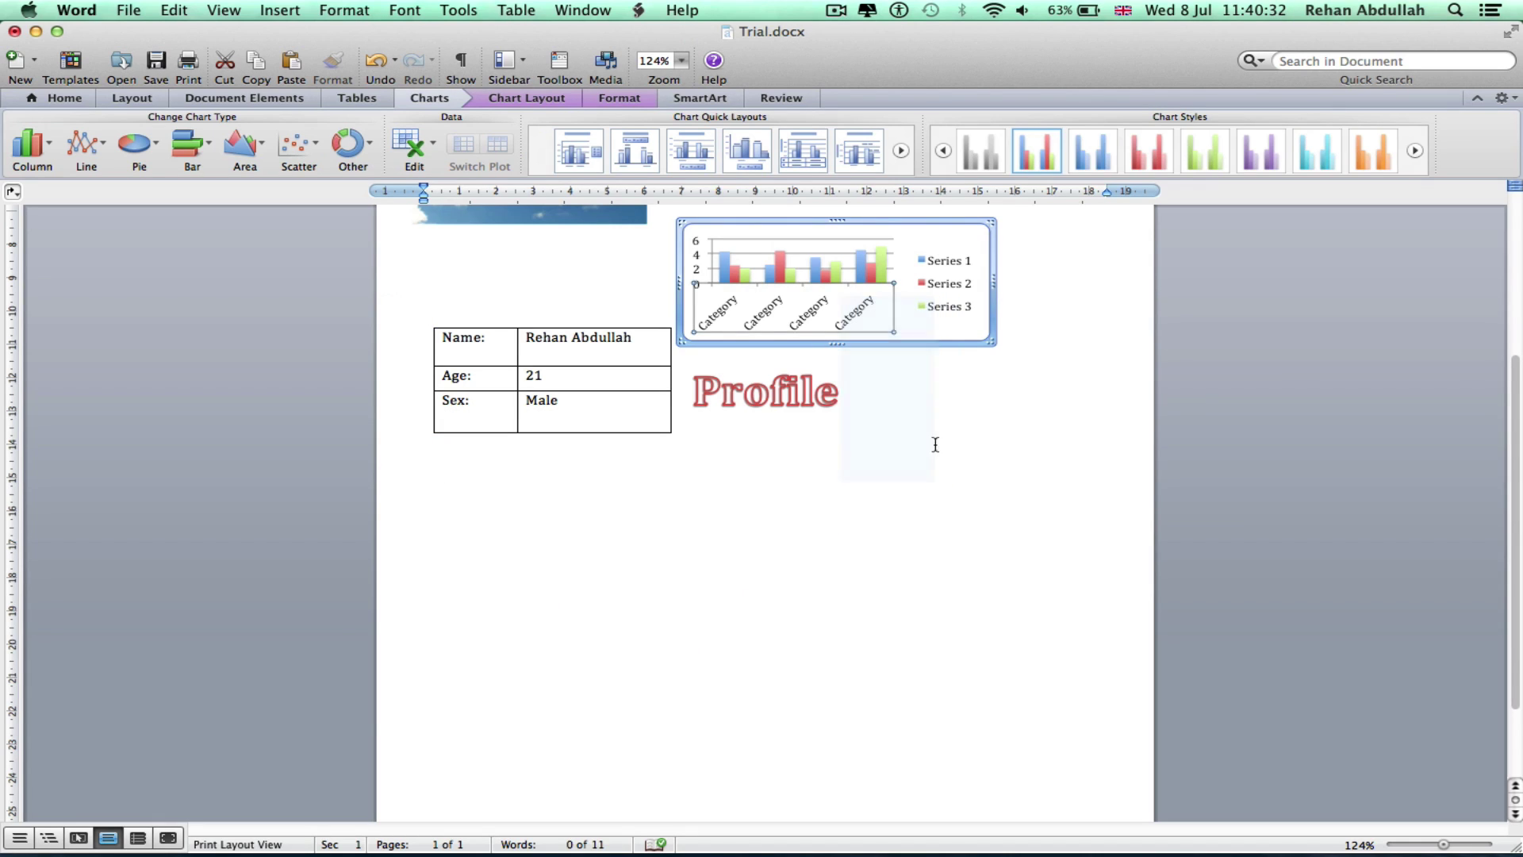
pyautogui.click(966, 299)
pyautogui.moveTo(956, 231); pyautogui.dragTo(990, 499)
pyautogui.moveTo(934, 304); pyautogui.dragTo(897, 622)
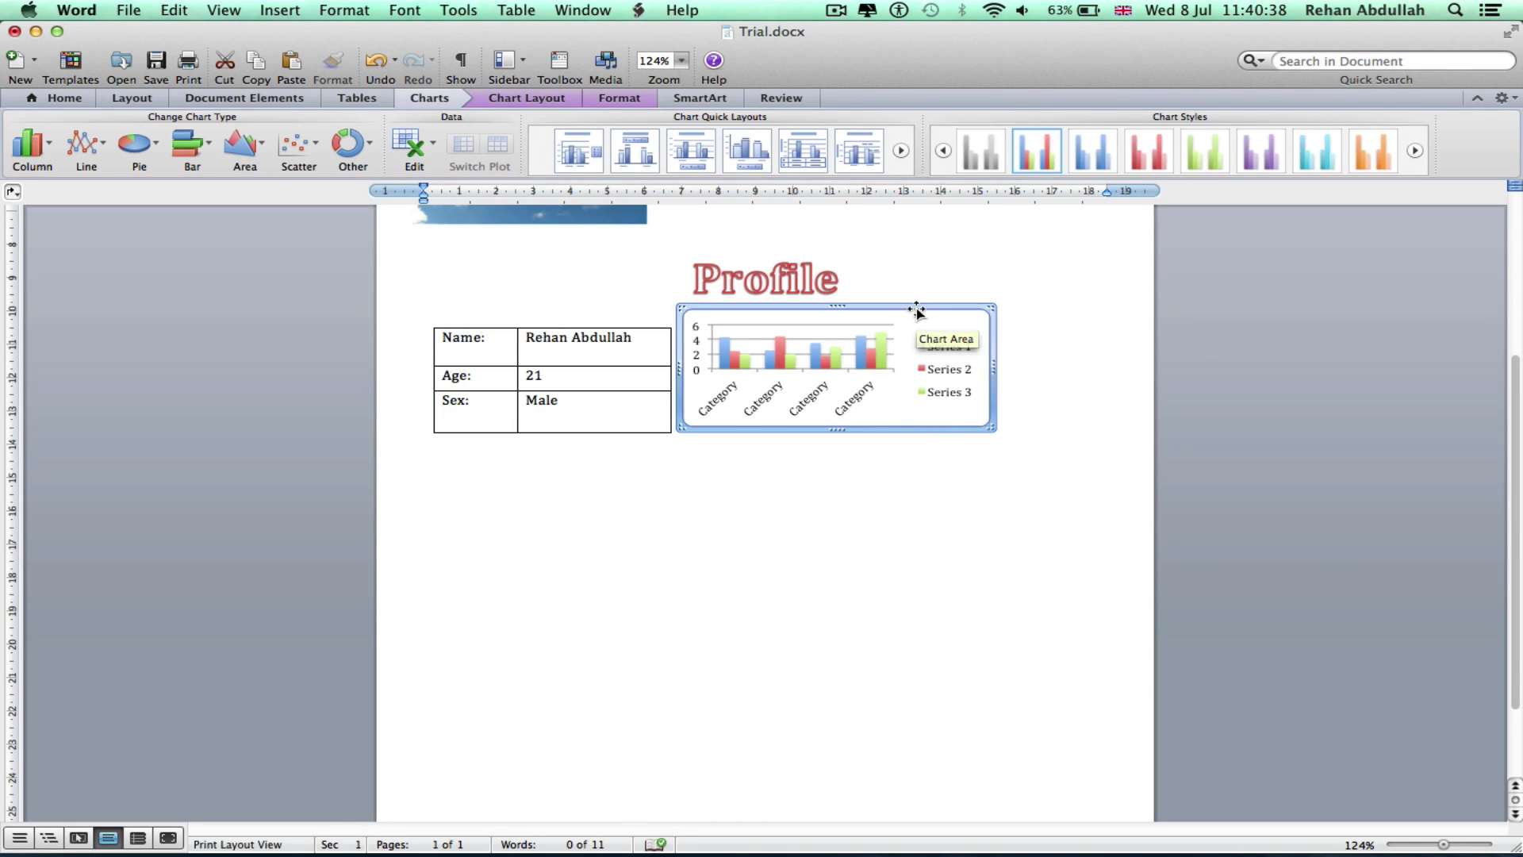
pyautogui.click(773, 438)
pyautogui.click(976, 422)
pyautogui.click(977, 365)
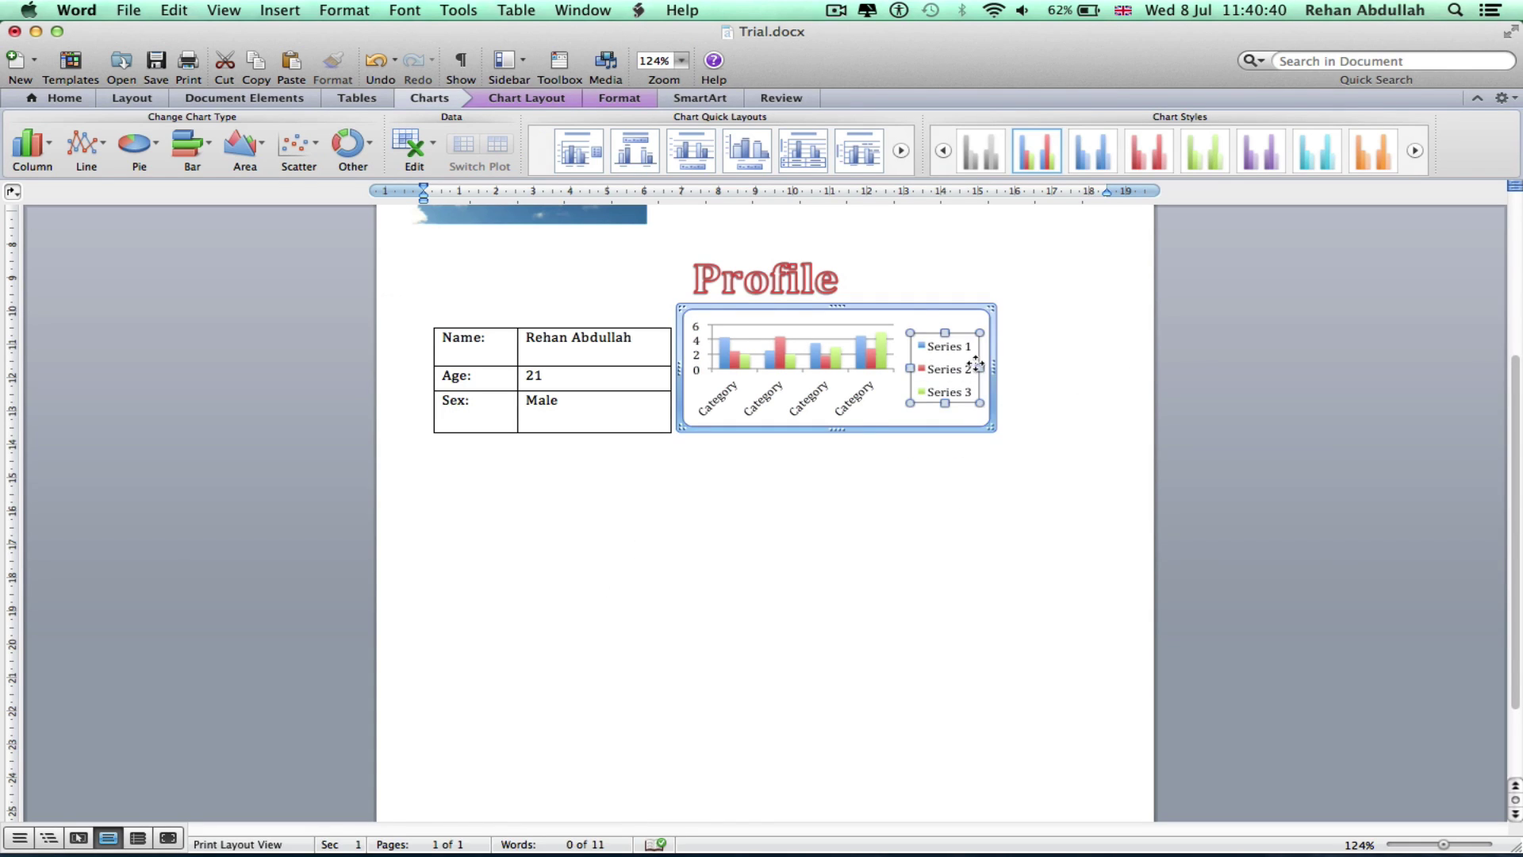
pyautogui.doubleClick(977, 365)
pyautogui.click(596, 430)
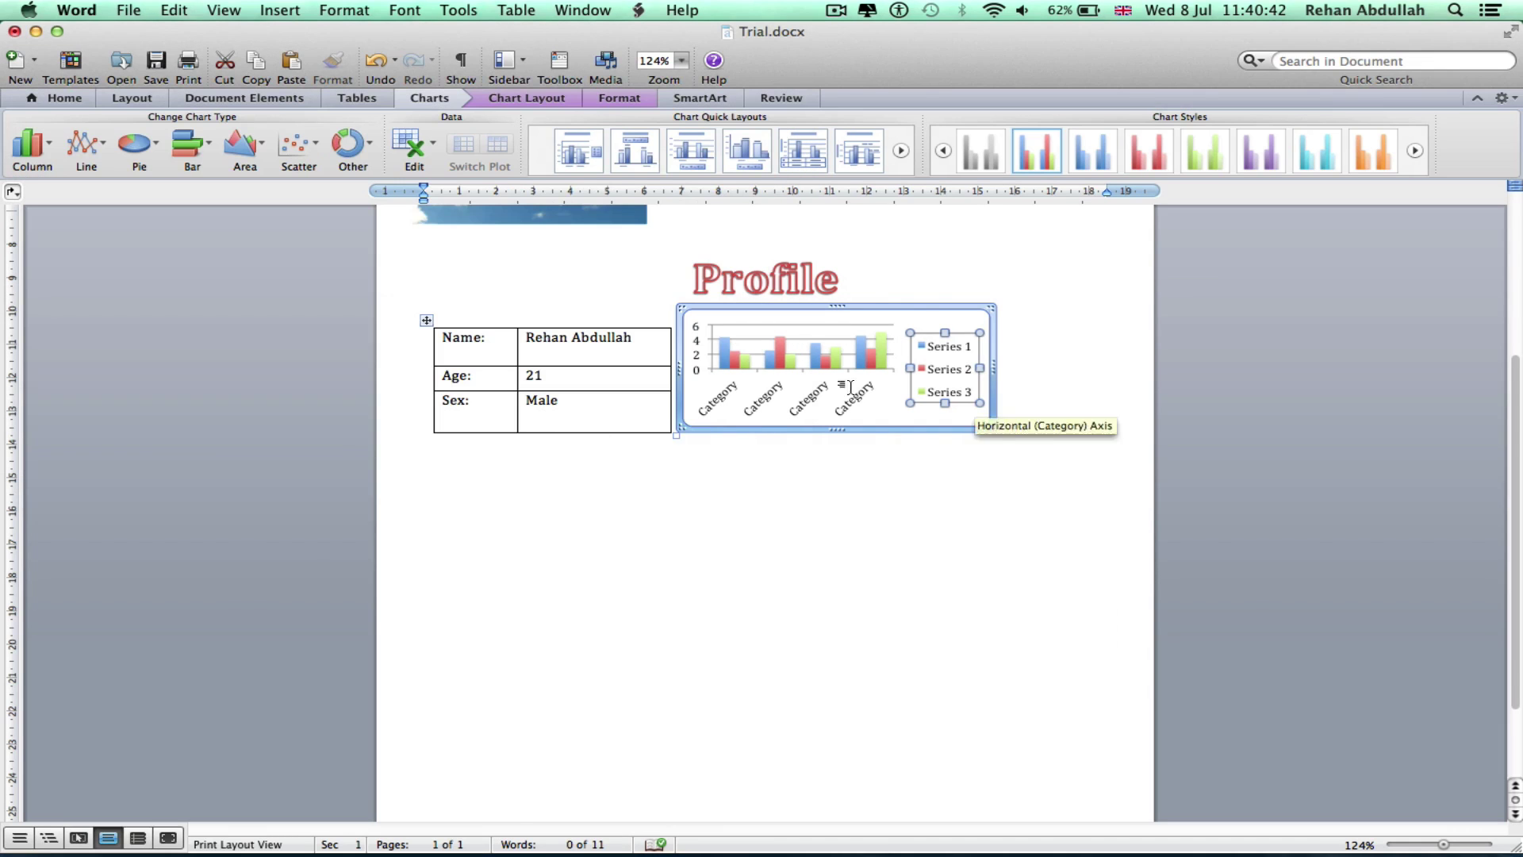
# Set the chart's text wrapping to Tight, then enlarge it and place it beside the table
pyautogui.rightClick(916, 311)
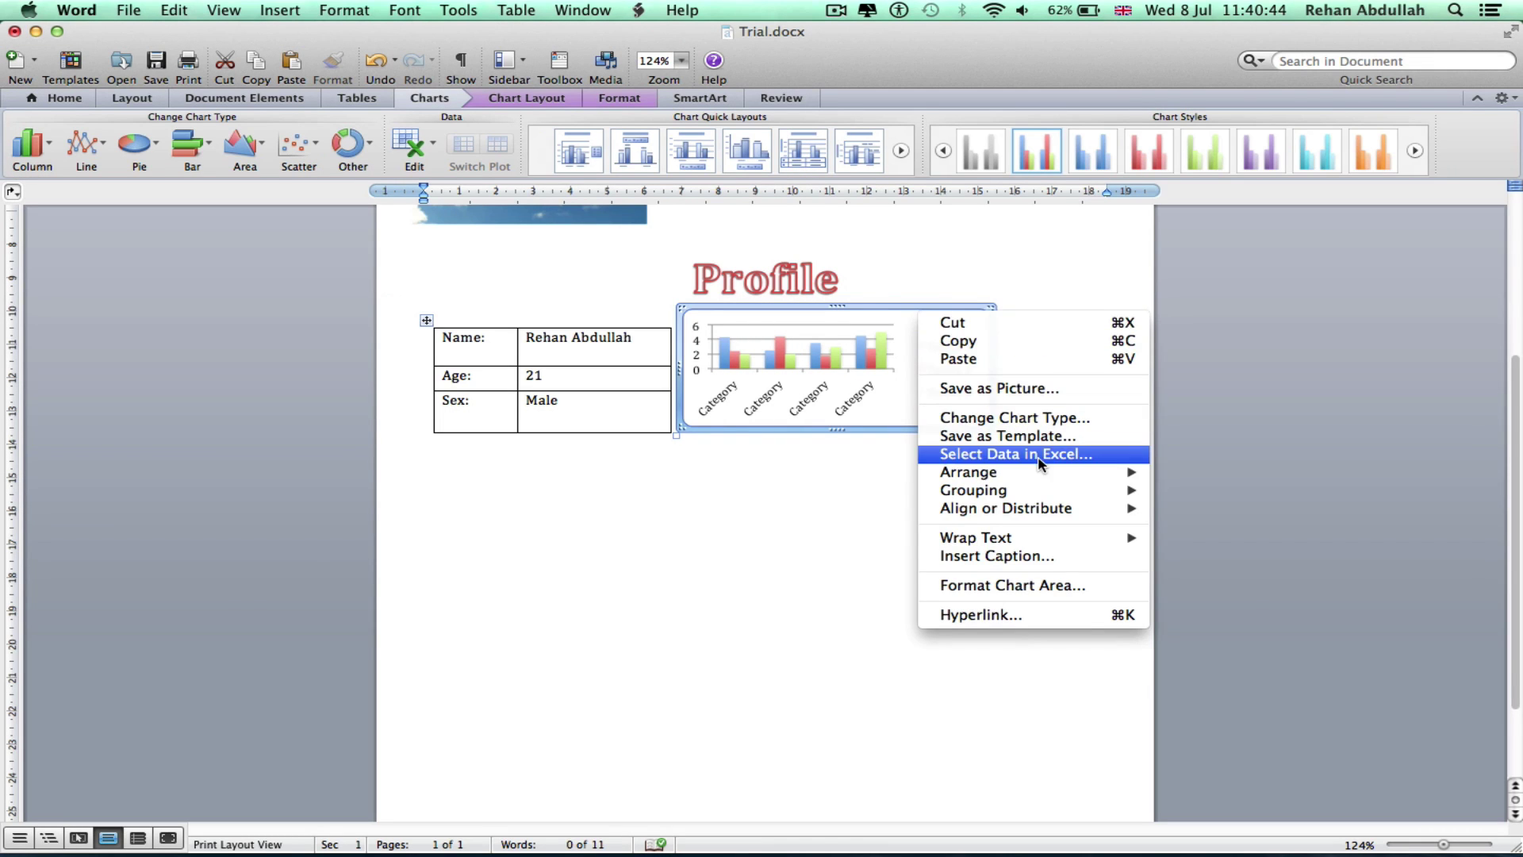
pyautogui.moveTo(1027, 544)
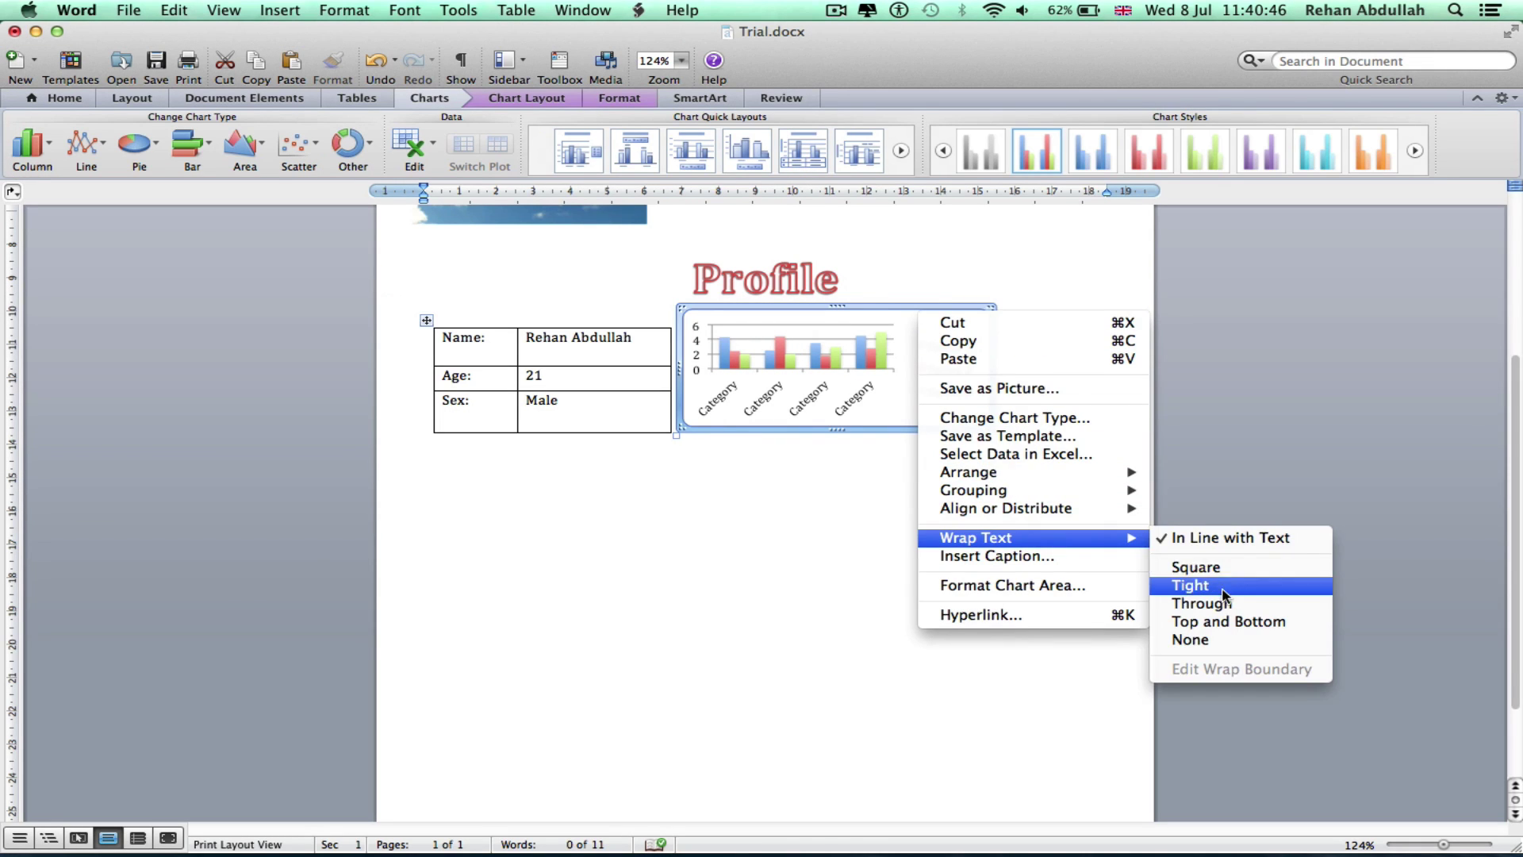
pyautogui.click(1190, 586)
pyautogui.moveTo(681, 295); pyautogui.dragTo(696, 578)
pyautogui.scroll(-3, 697, 587)
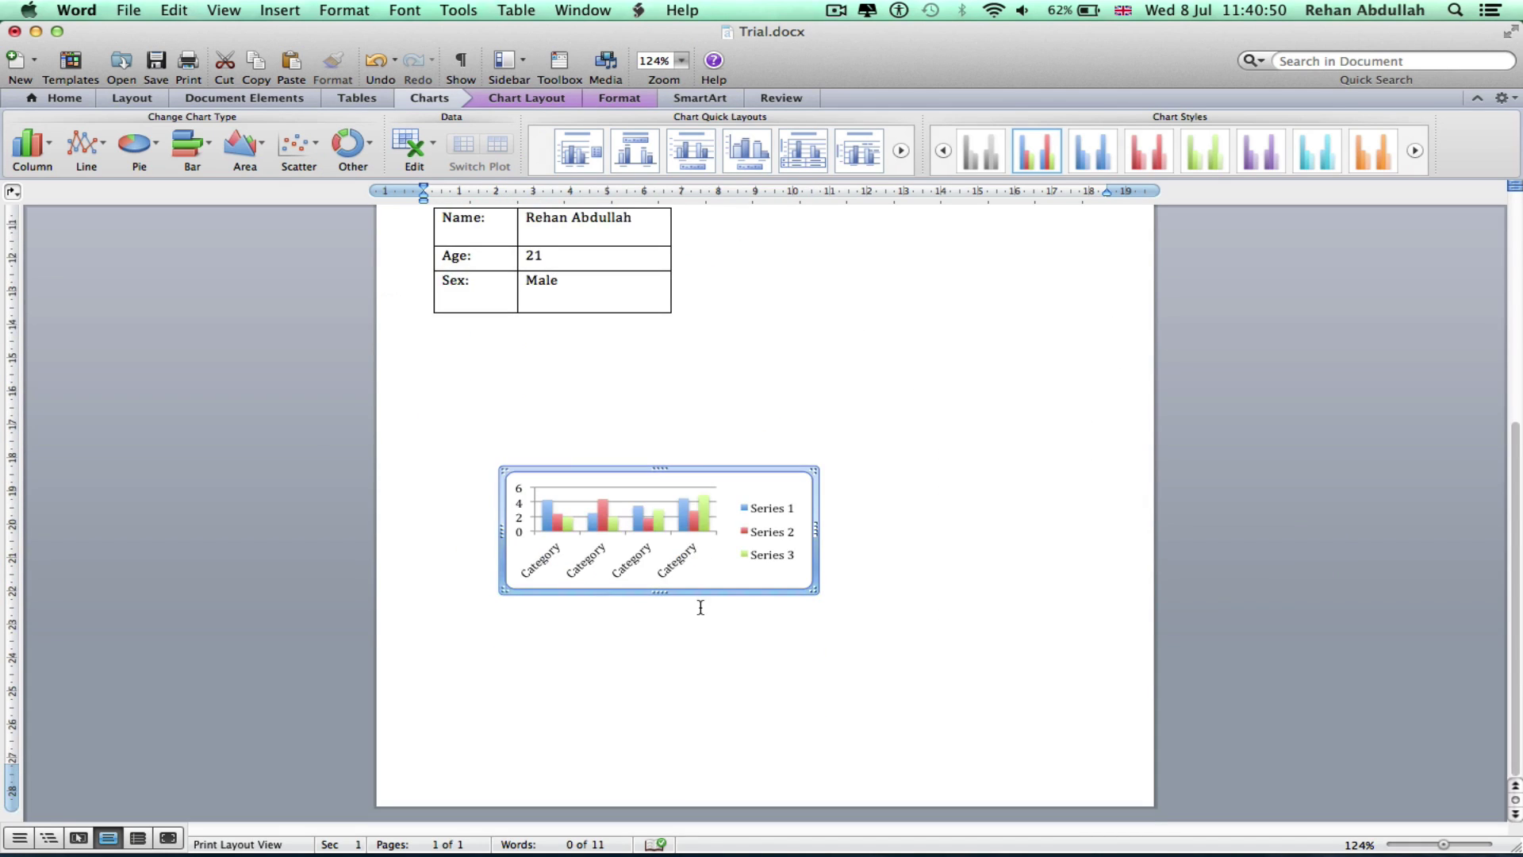
pyautogui.scroll(10, 701, 608)
pyautogui.scroll(-5, 701, 608)
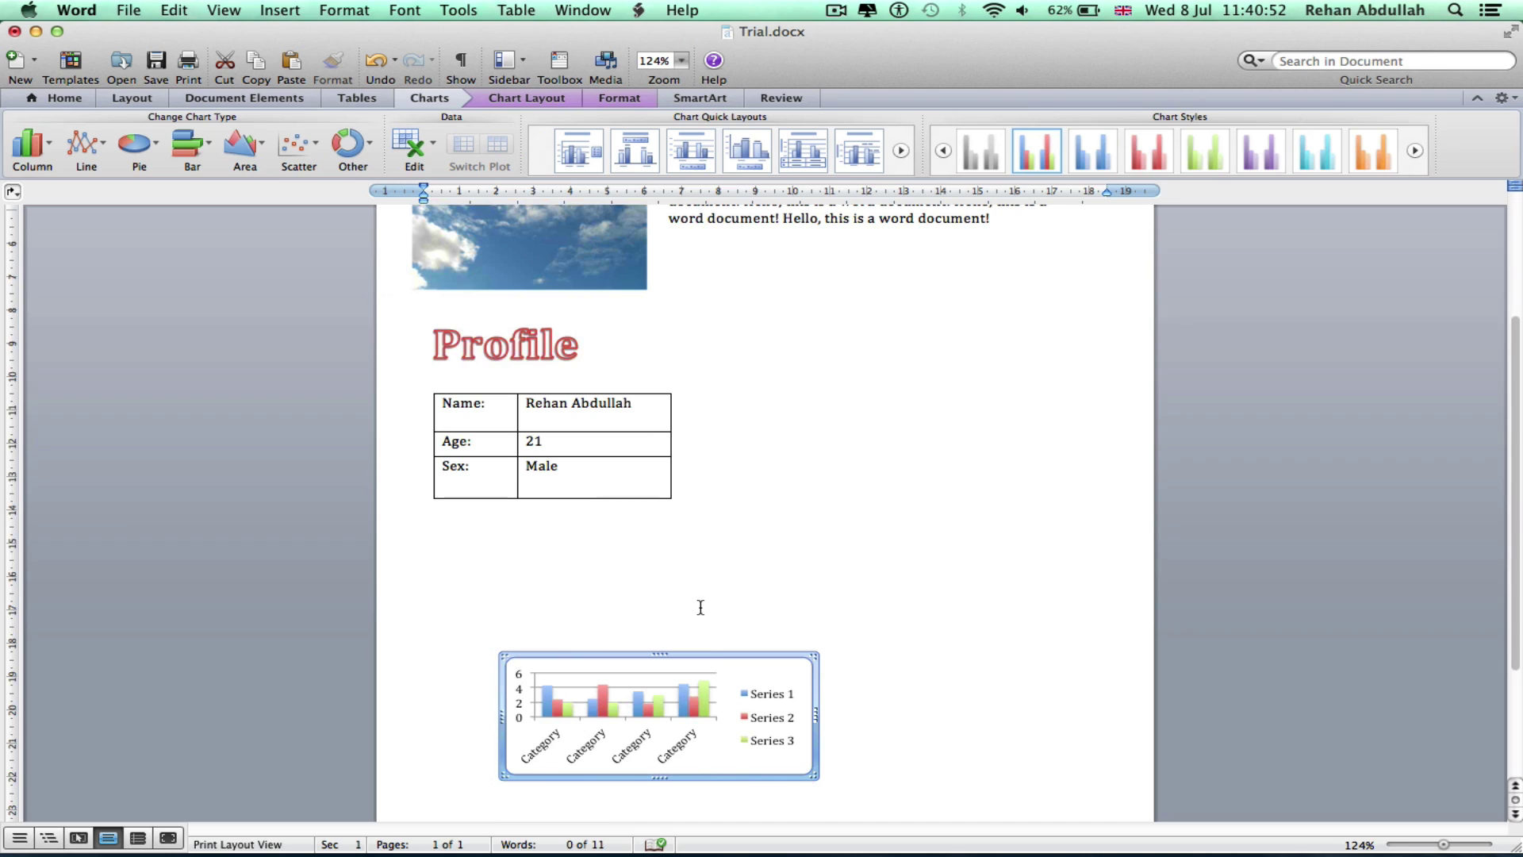
pyautogui.moveTo(711, 652); pyautogui.dragTo(897, 274)
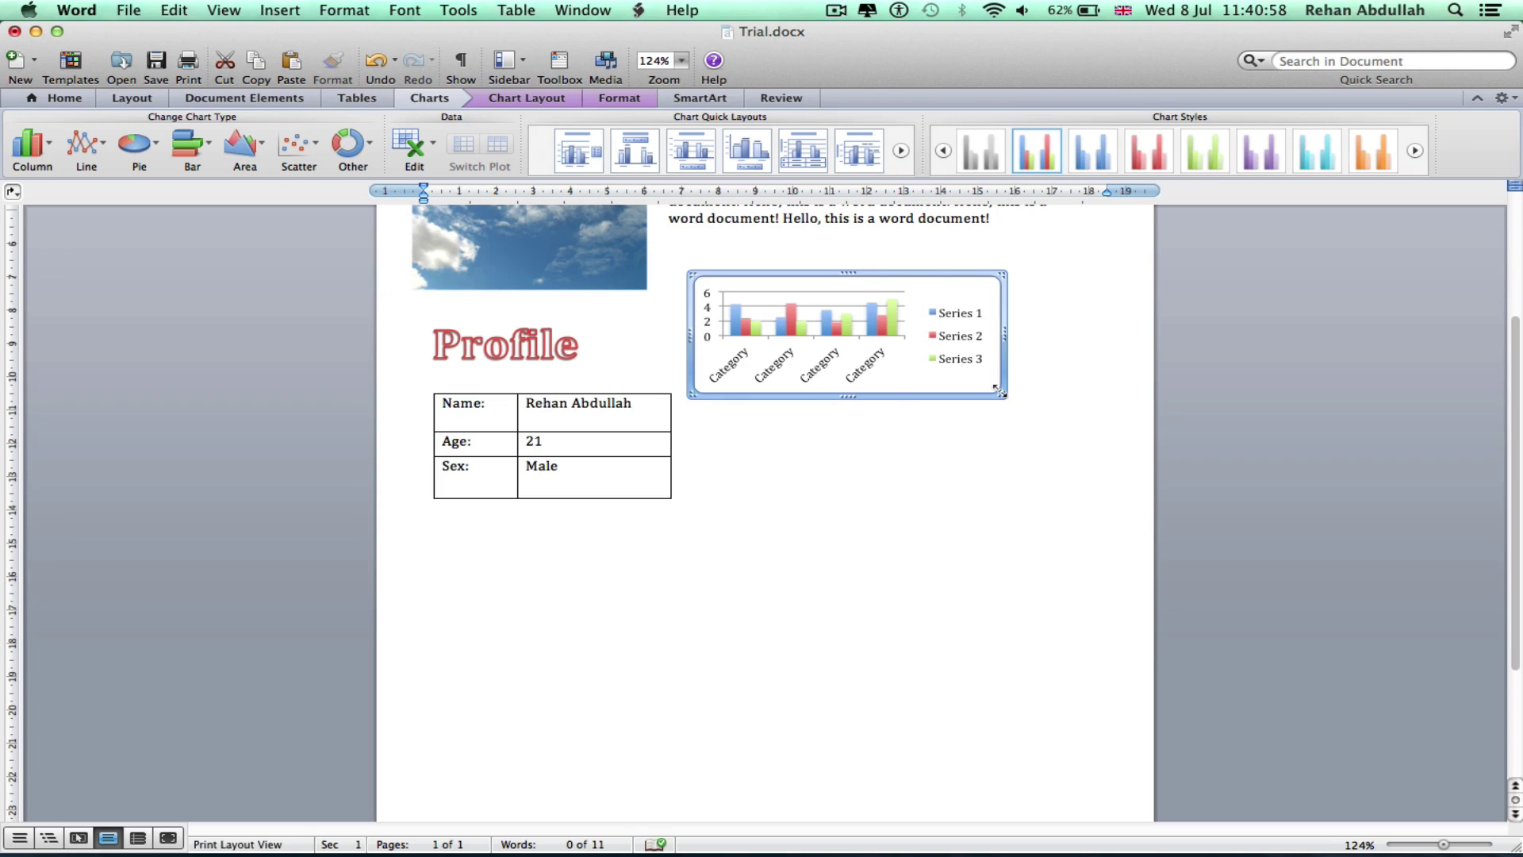
pyautogui.moveTo(999, 390); pyautogui.dragTo(1096, 469)
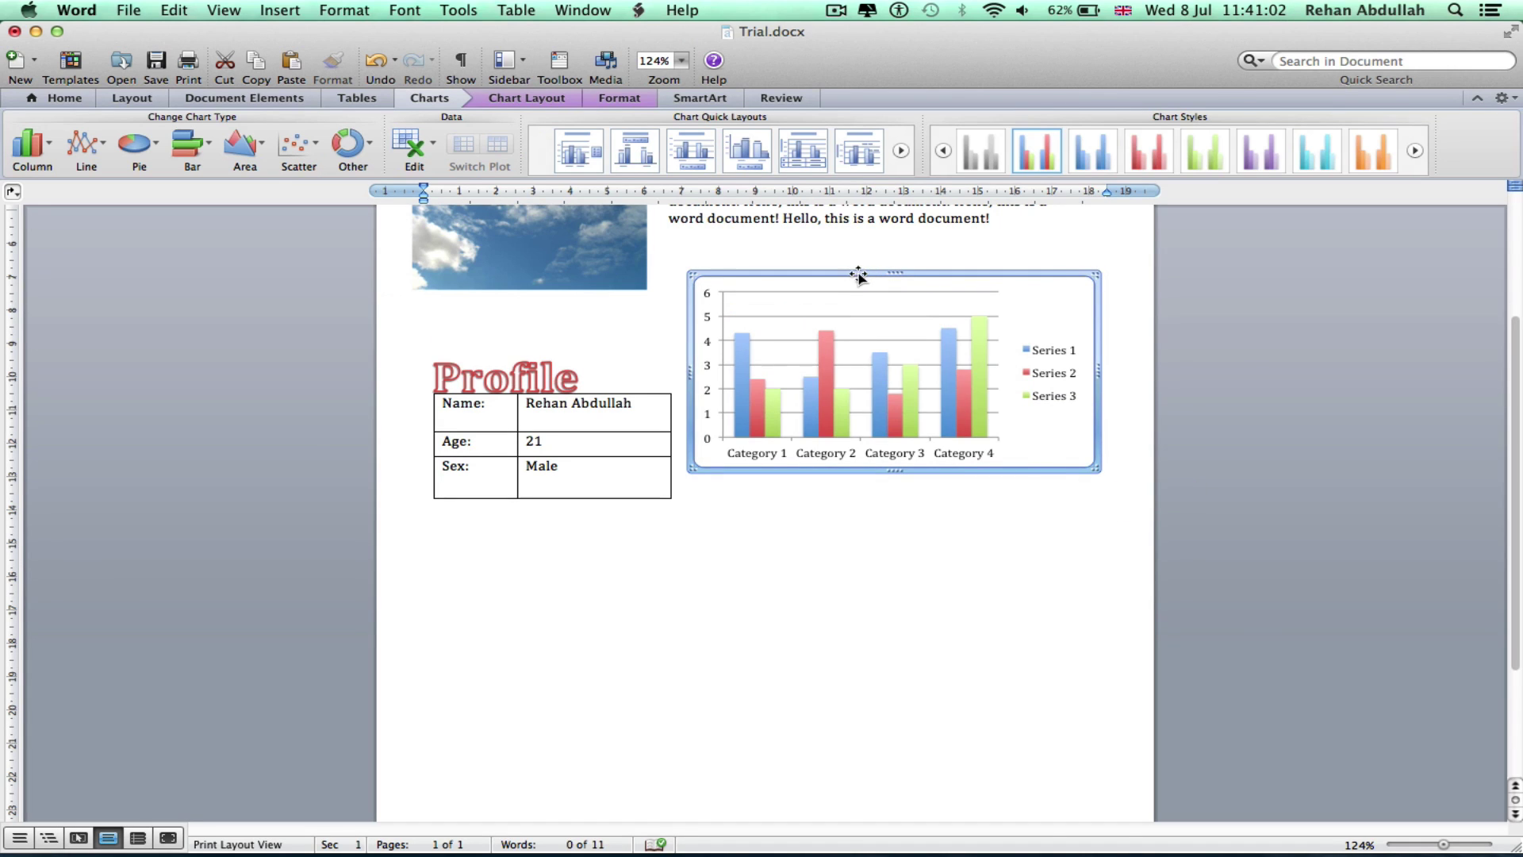
pyautogui.moveTo(859, 274); pyautogui.dragTo(859, 296)
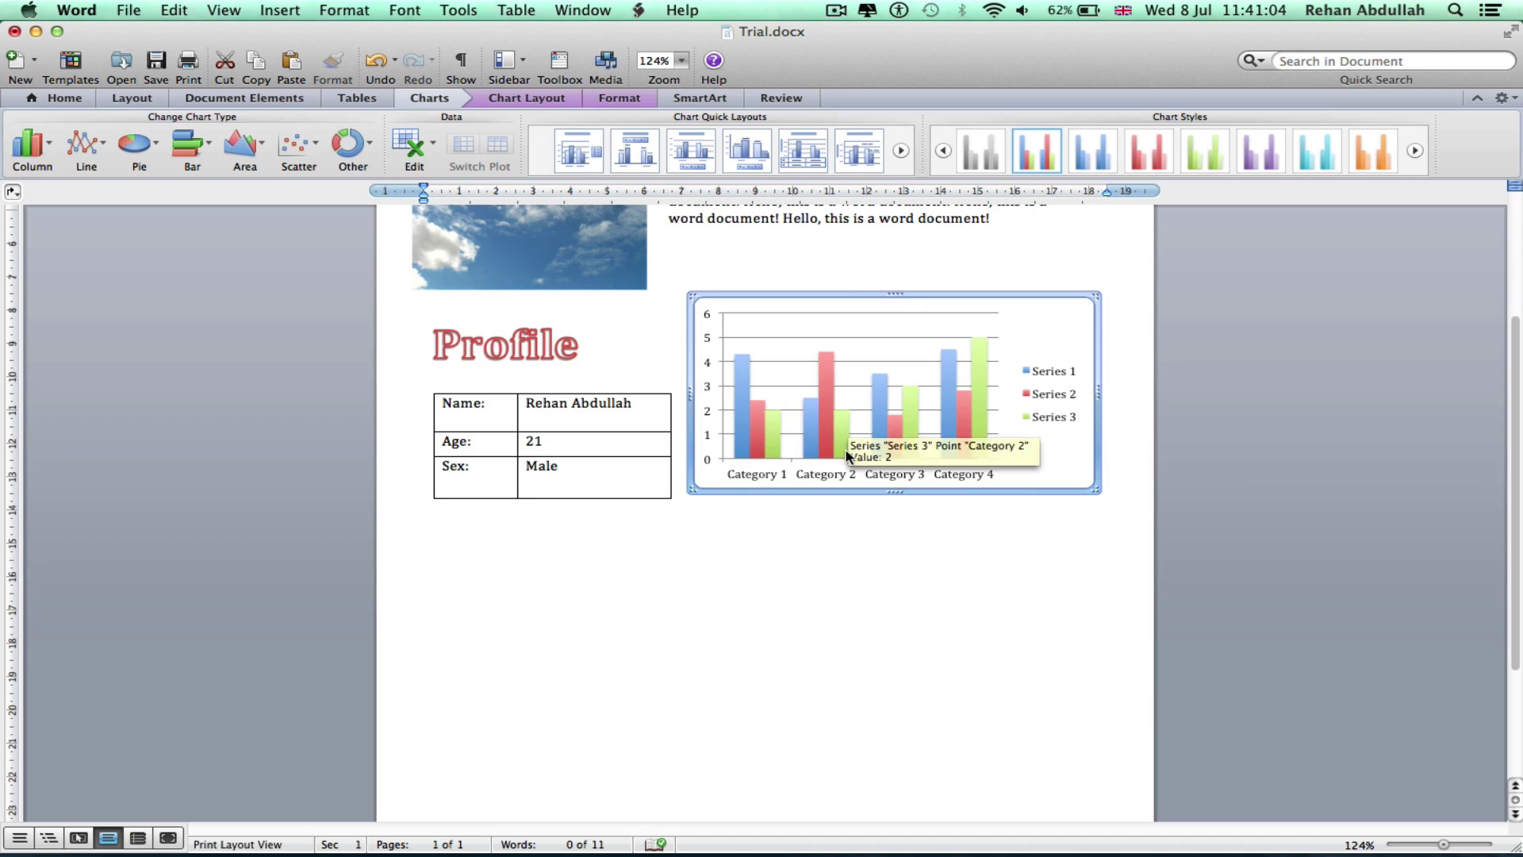
# Deselect the chart and save Trial.docx with Cmd+S
pyautogui.scroll(5, 813, 656)
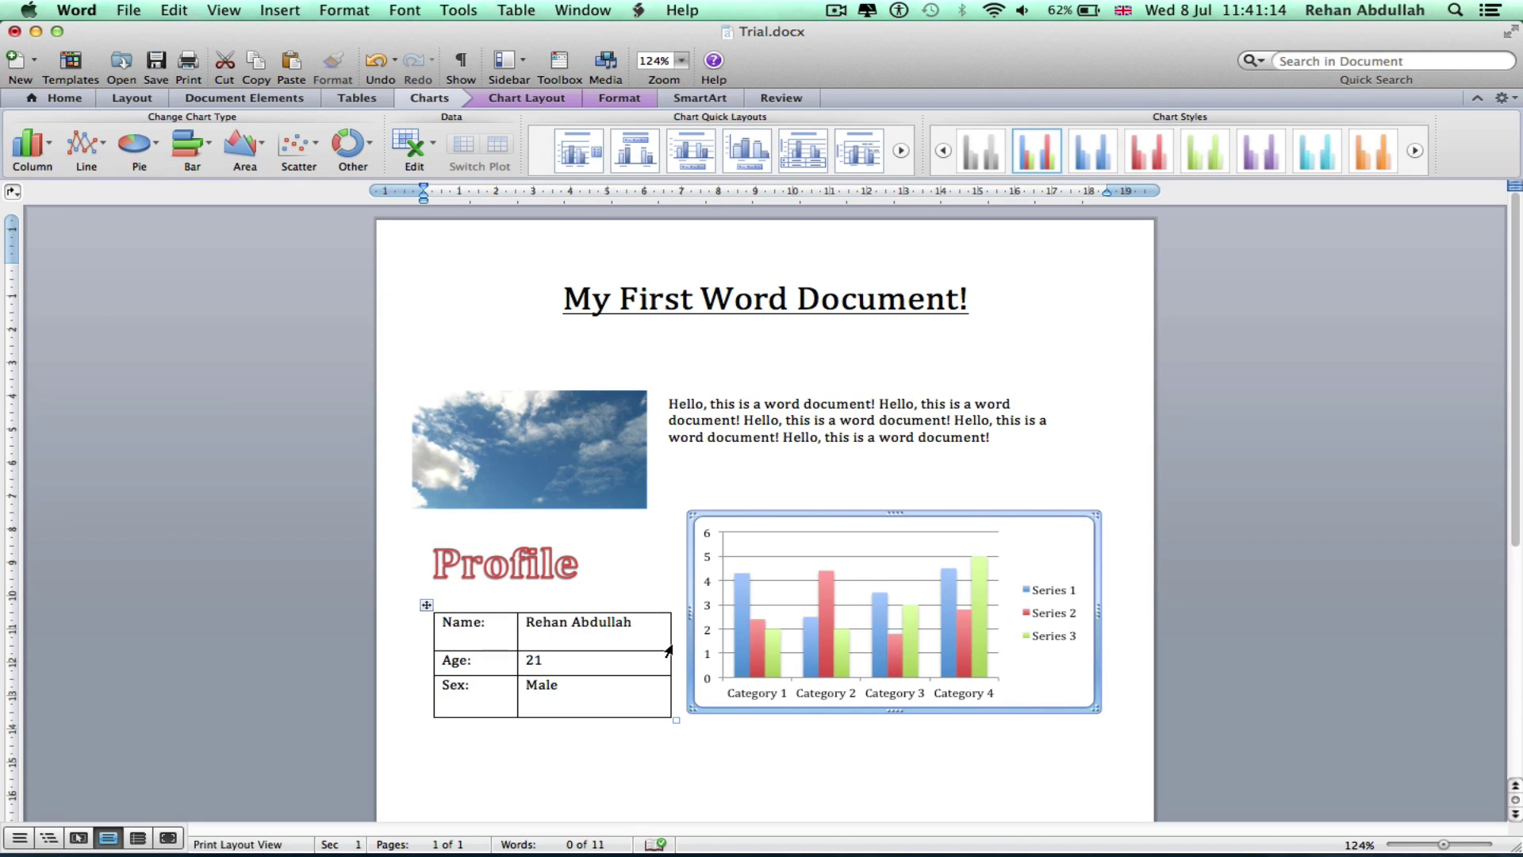
pyautogui.click(372, 102)
pyautogui.click(208, 101)
pyautogui.click(132, 98)
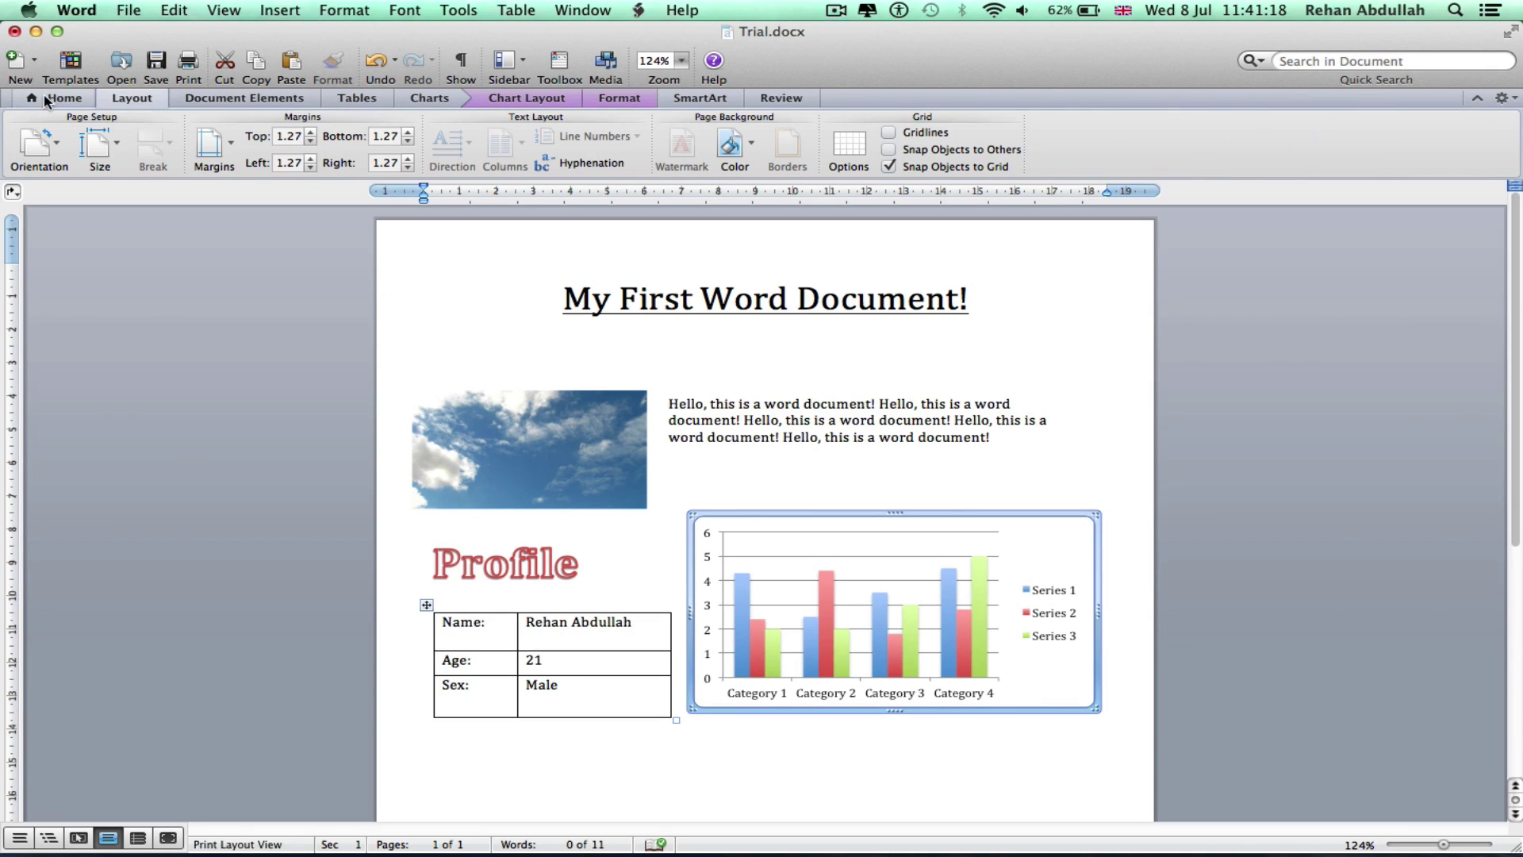
pyautogui.click(262, 383)
pyautogui.press('super+s')
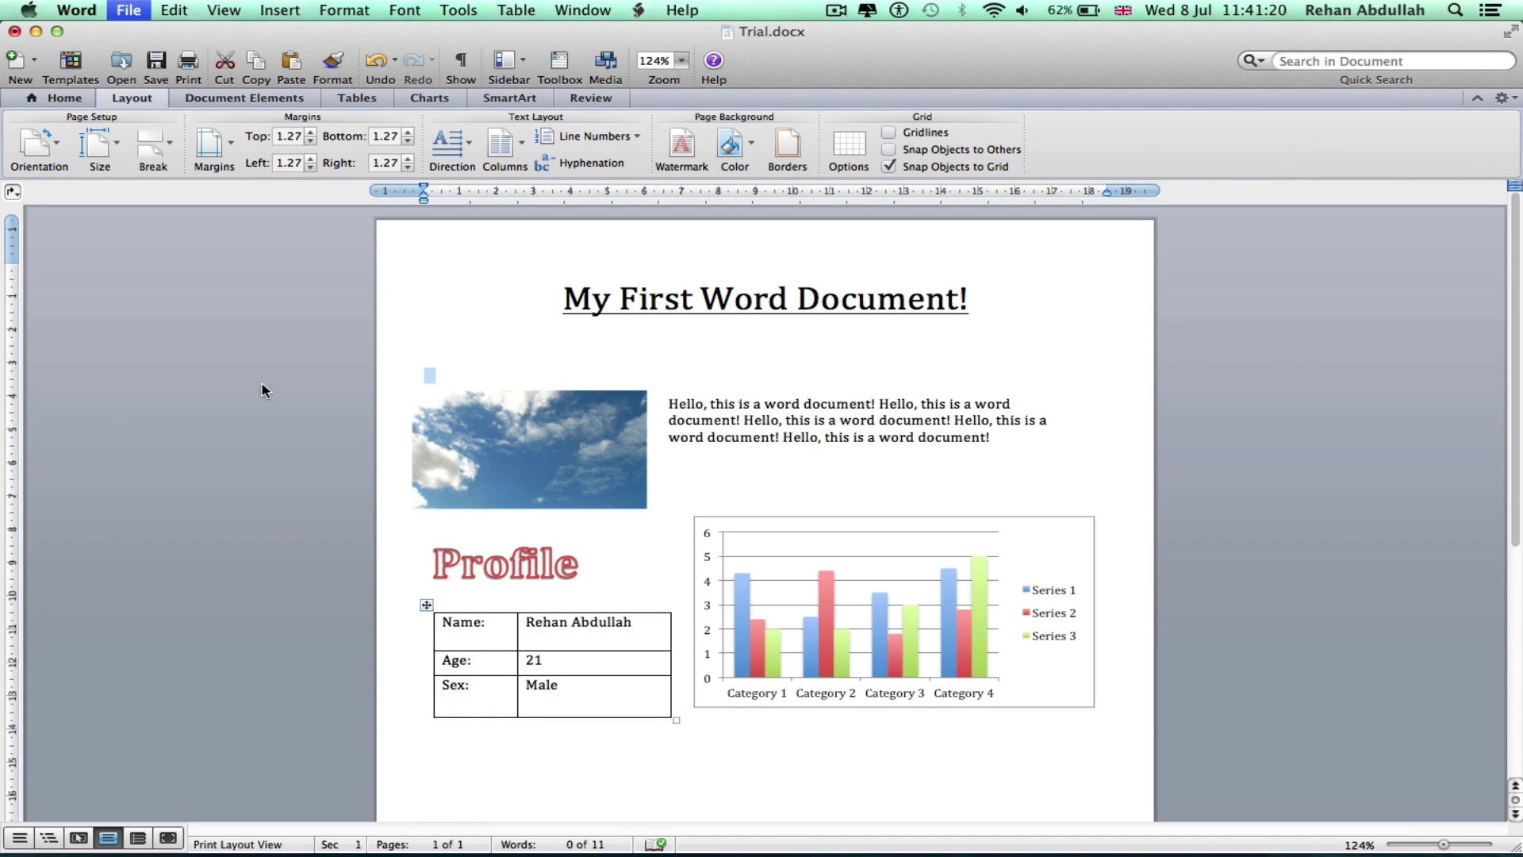
# Review the page at 81% zoom, undo an accidental text box move, and return to 124%
pyautogui.moveTo(1445, 847); pyautogui.dragTo(1432, 849)
pyautogui.click(568, 597)
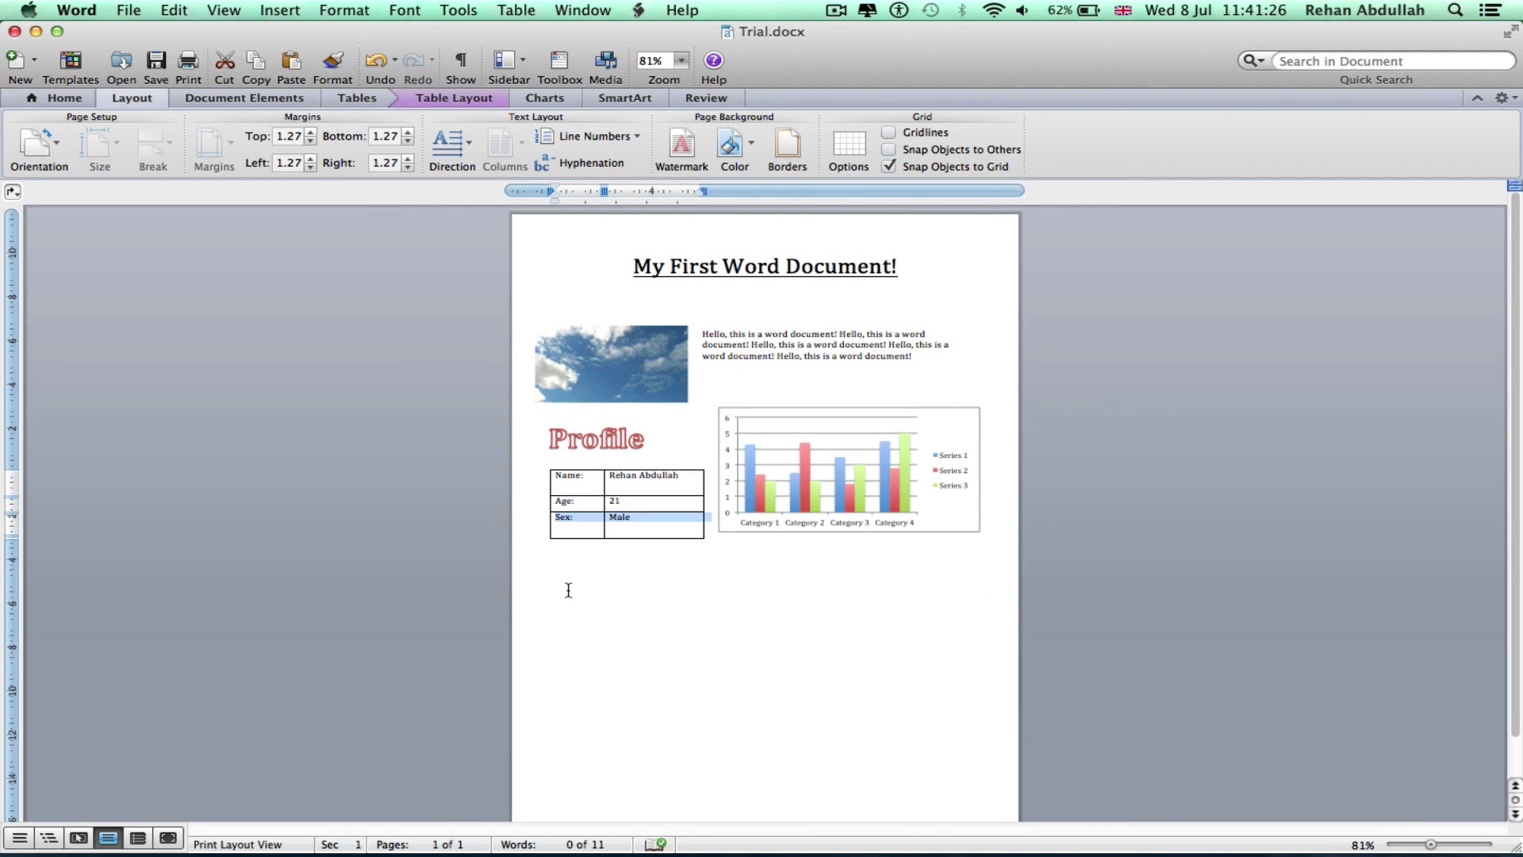
pyautogui.click(565, 587)
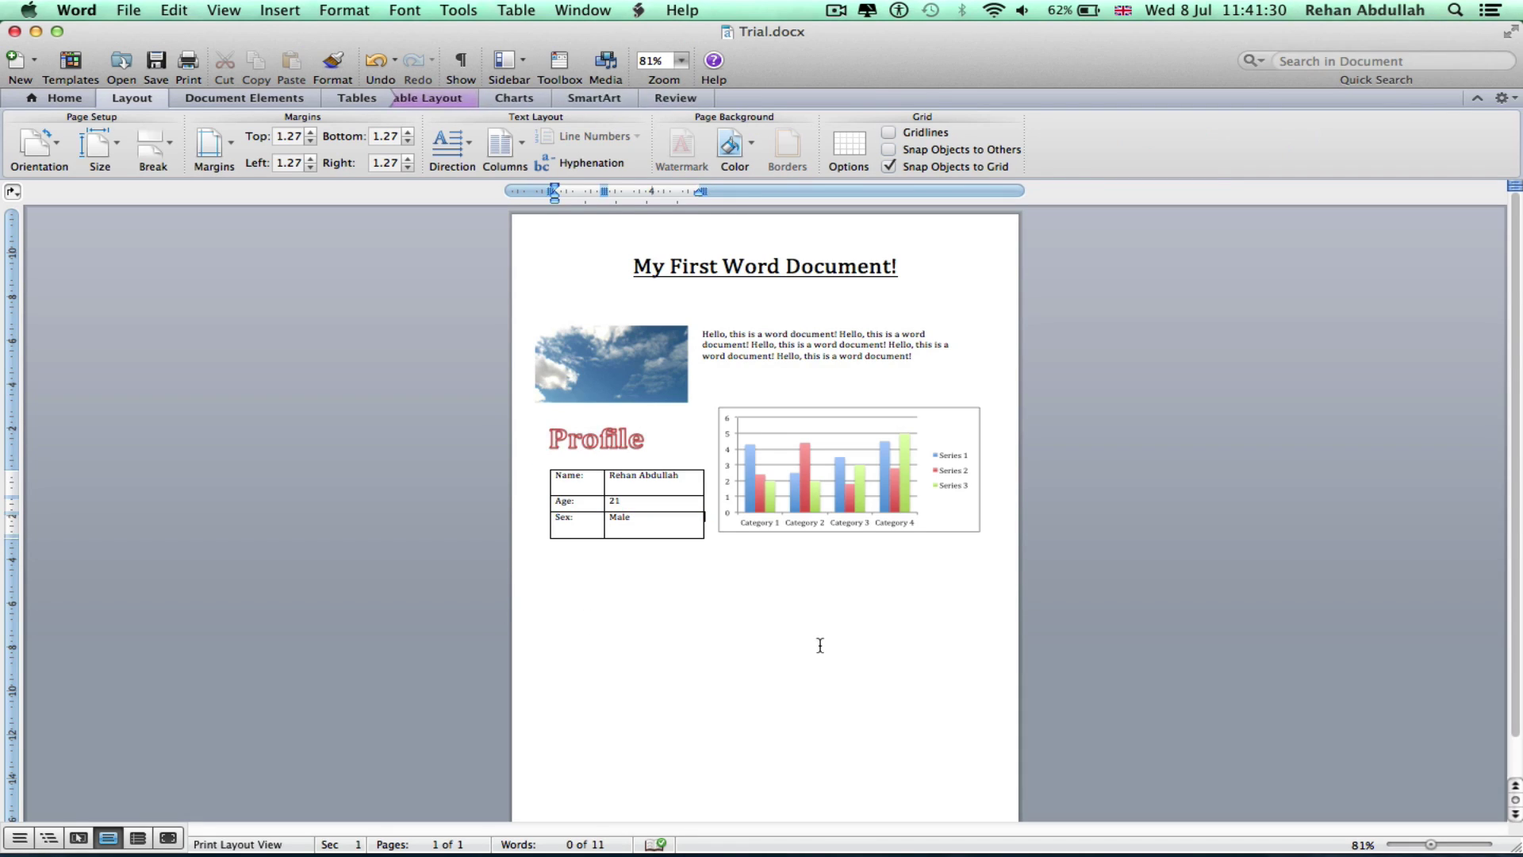
pyautogui.click(801, 353)
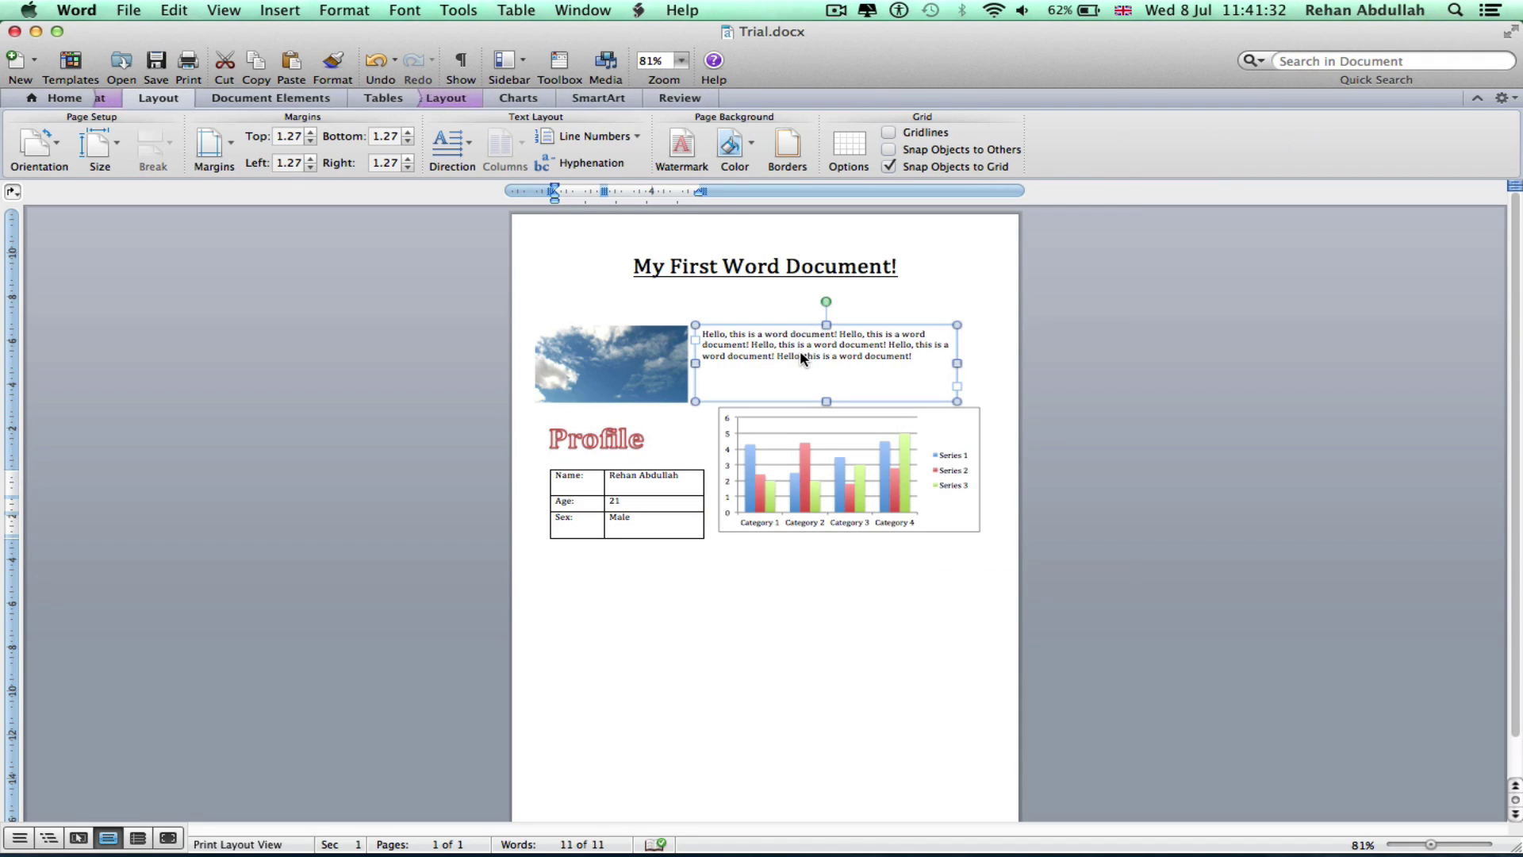
pyautogui.click(782, 637)
pyautogui.moveTo(827, 337); pyautogui.dragTo(827, 378)
pyautogui.press('super+z')
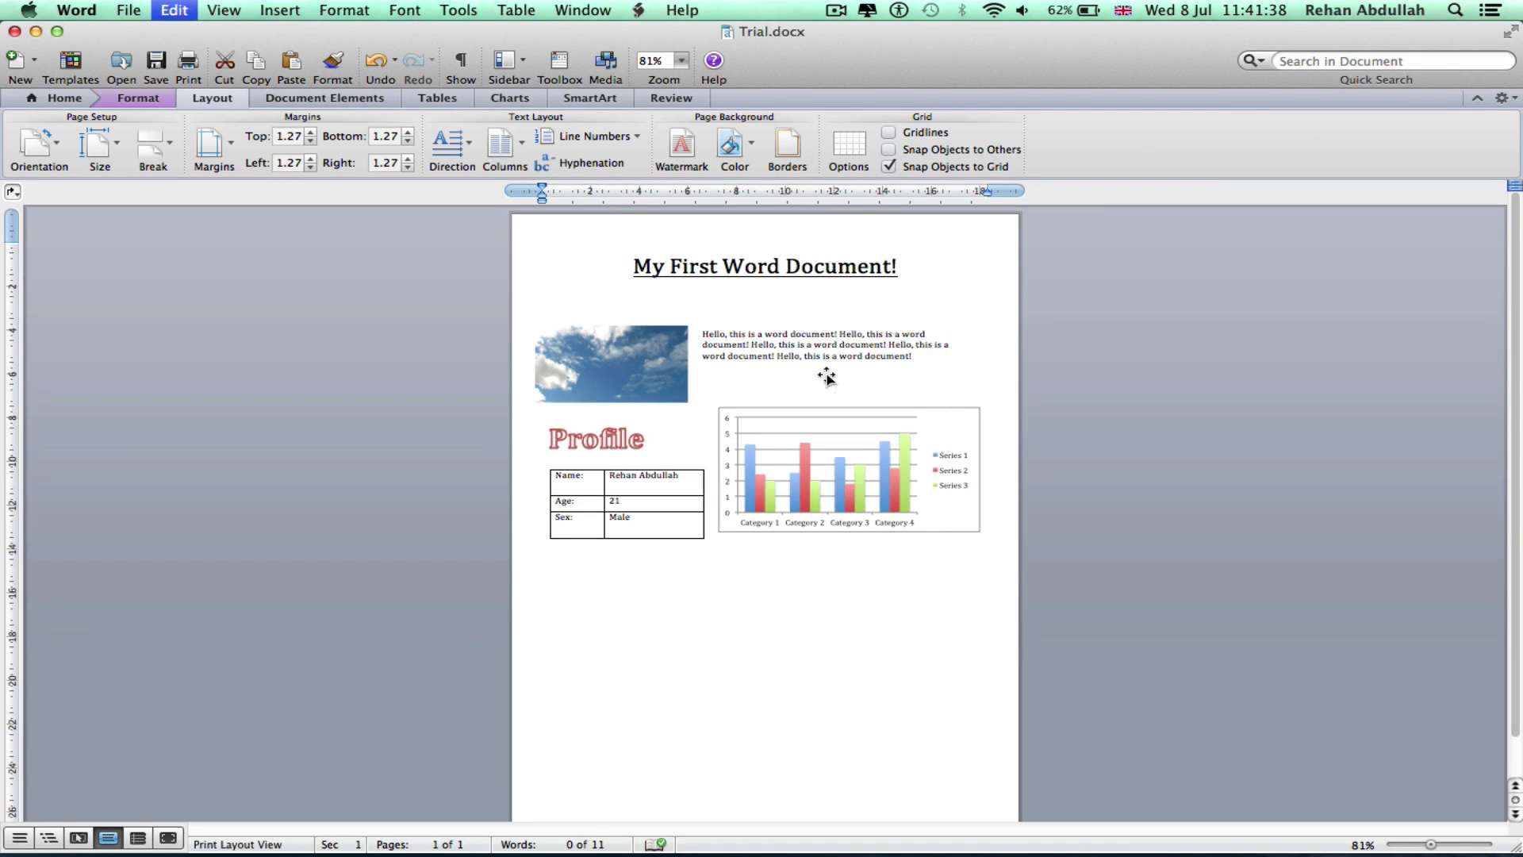
pyautogui.click(1444, 842)
# Add an empty row below Sex: Male in the Profile table, then undo it
pyautogui.click(674, 656)
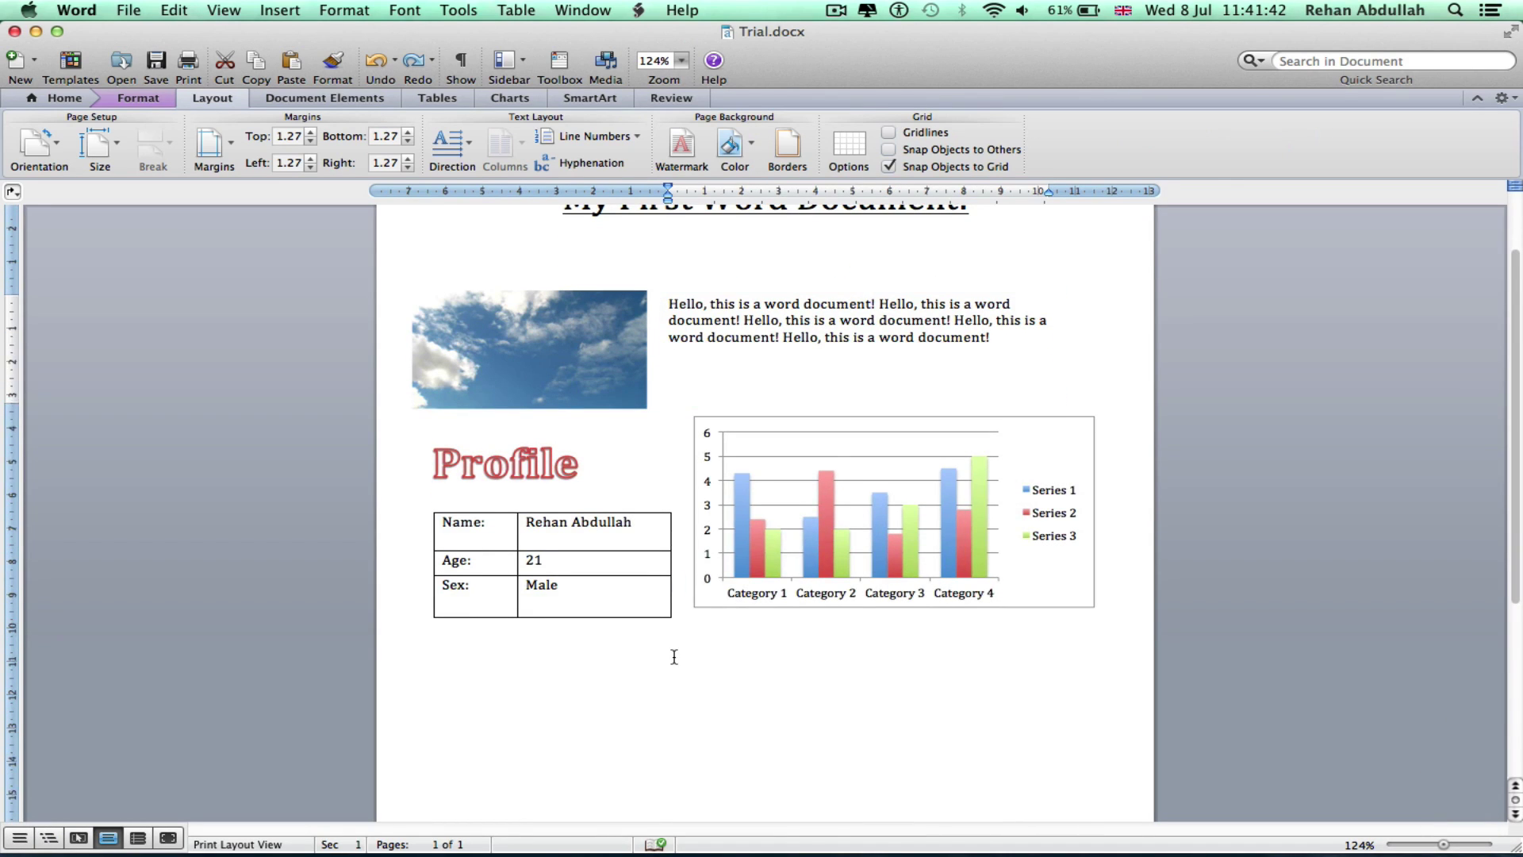
pyautogui.press('Return')
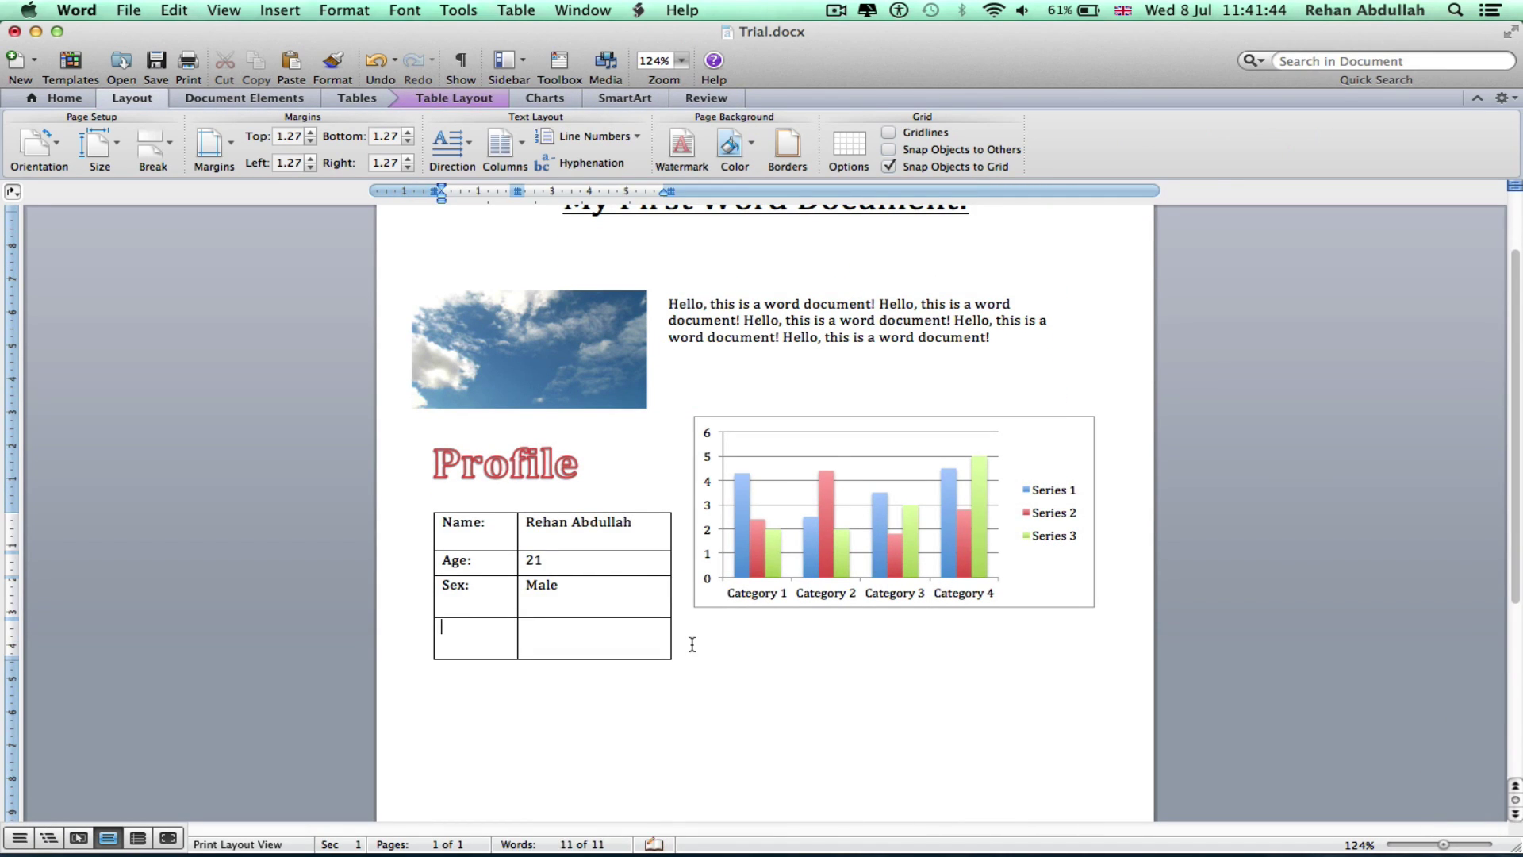
pyautogui.press('super+z')
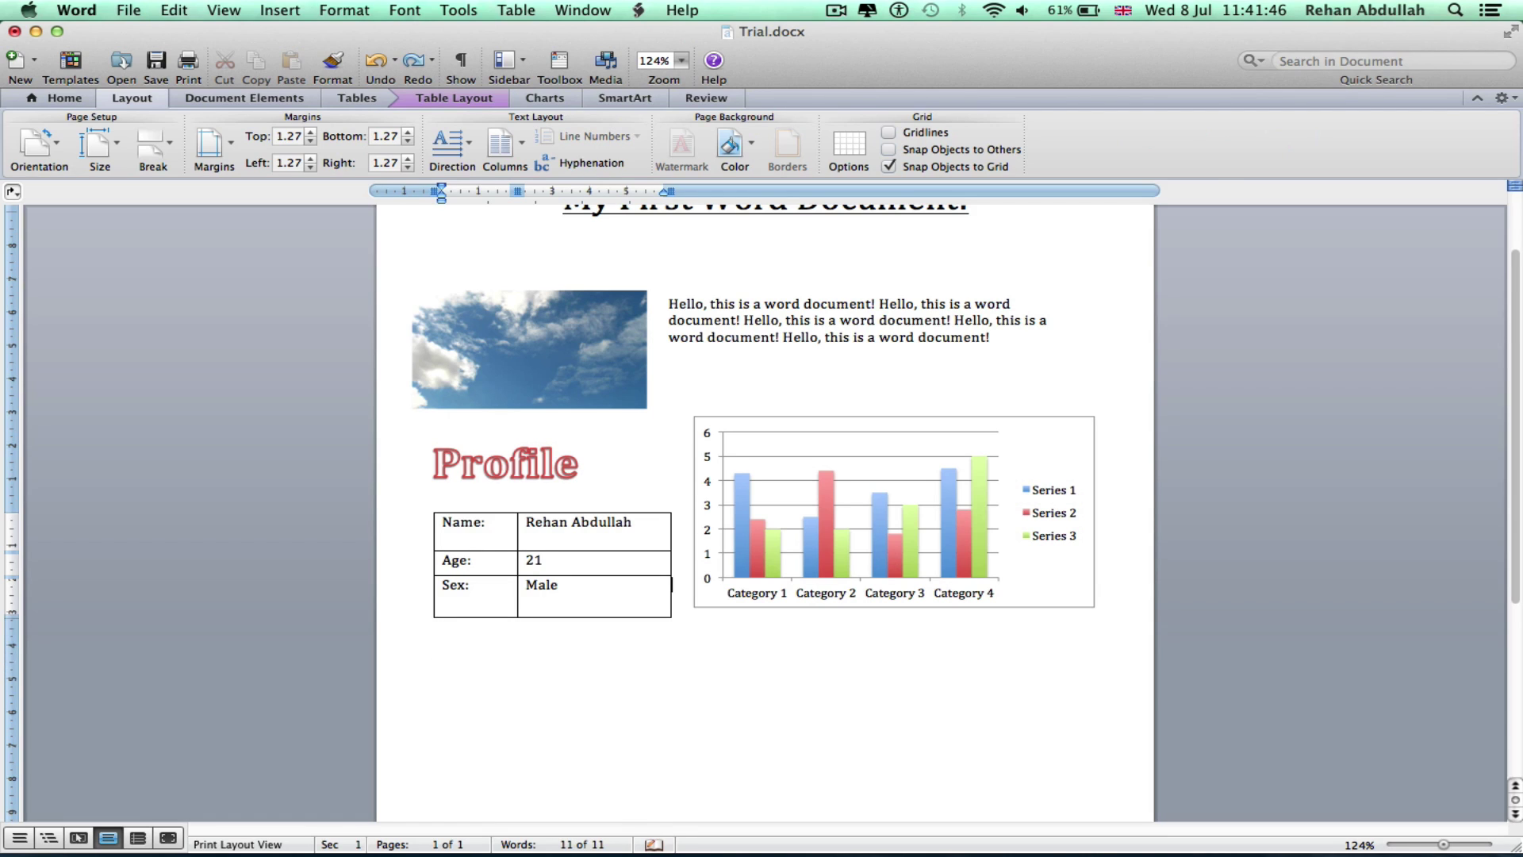
pyautogui.hotkey('shift', 'Left')
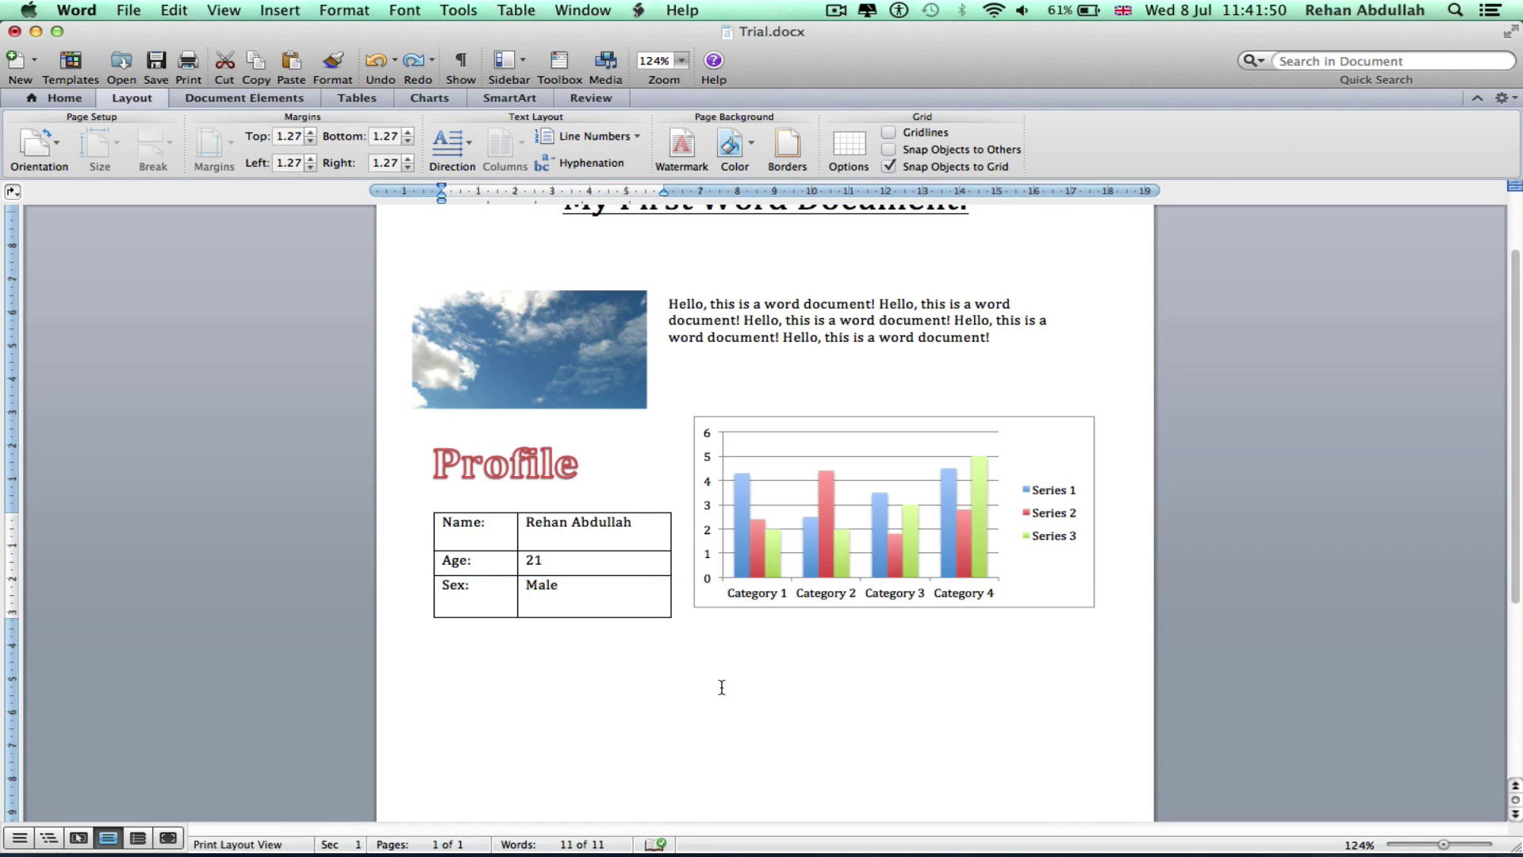
# Draw a wide text box beneath the Profile table and bar chart
pyautogui.click(60, 98)
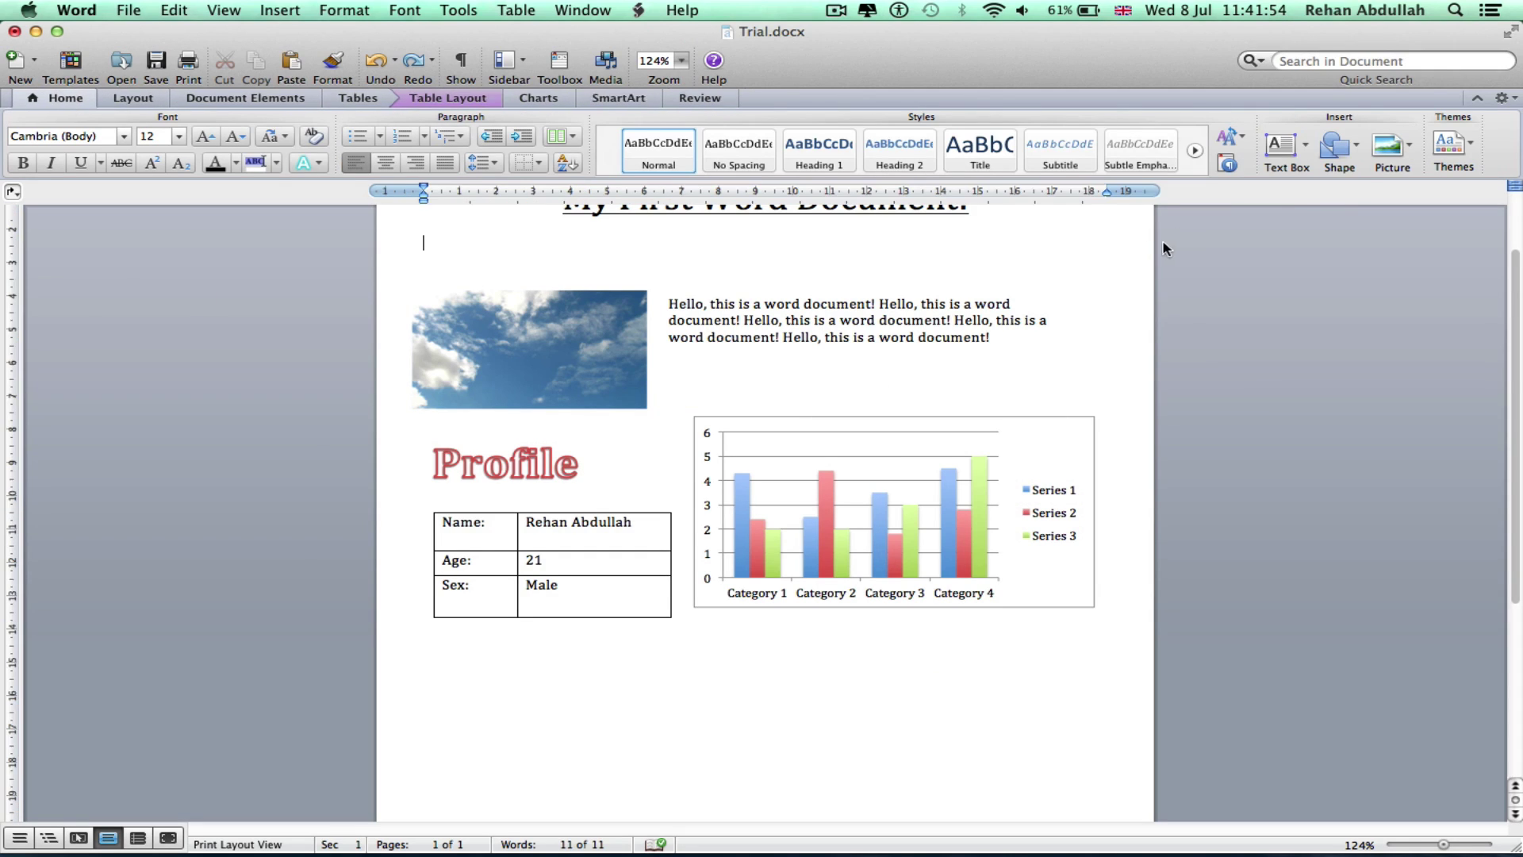
pyautogui.click(1280, 145)
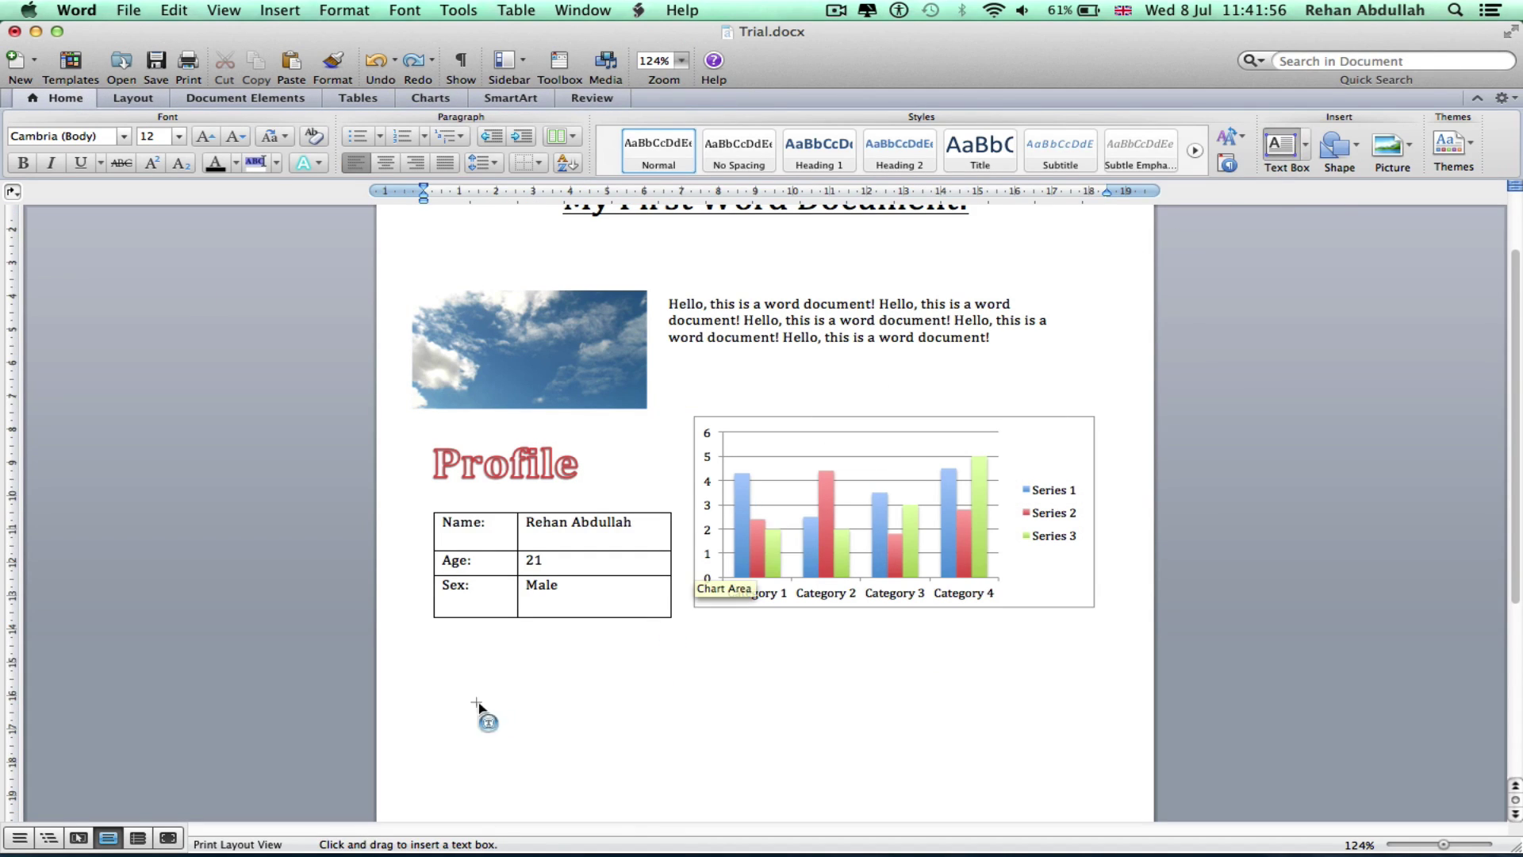
pyautogui.moveTo(471, 703); pyautogui.dragTo(801, 766)
pyautogui.moveTo(748, 702); pyautogui.dragTo(1083, 750)
pyautogui.scroll(-3, 726, 668)
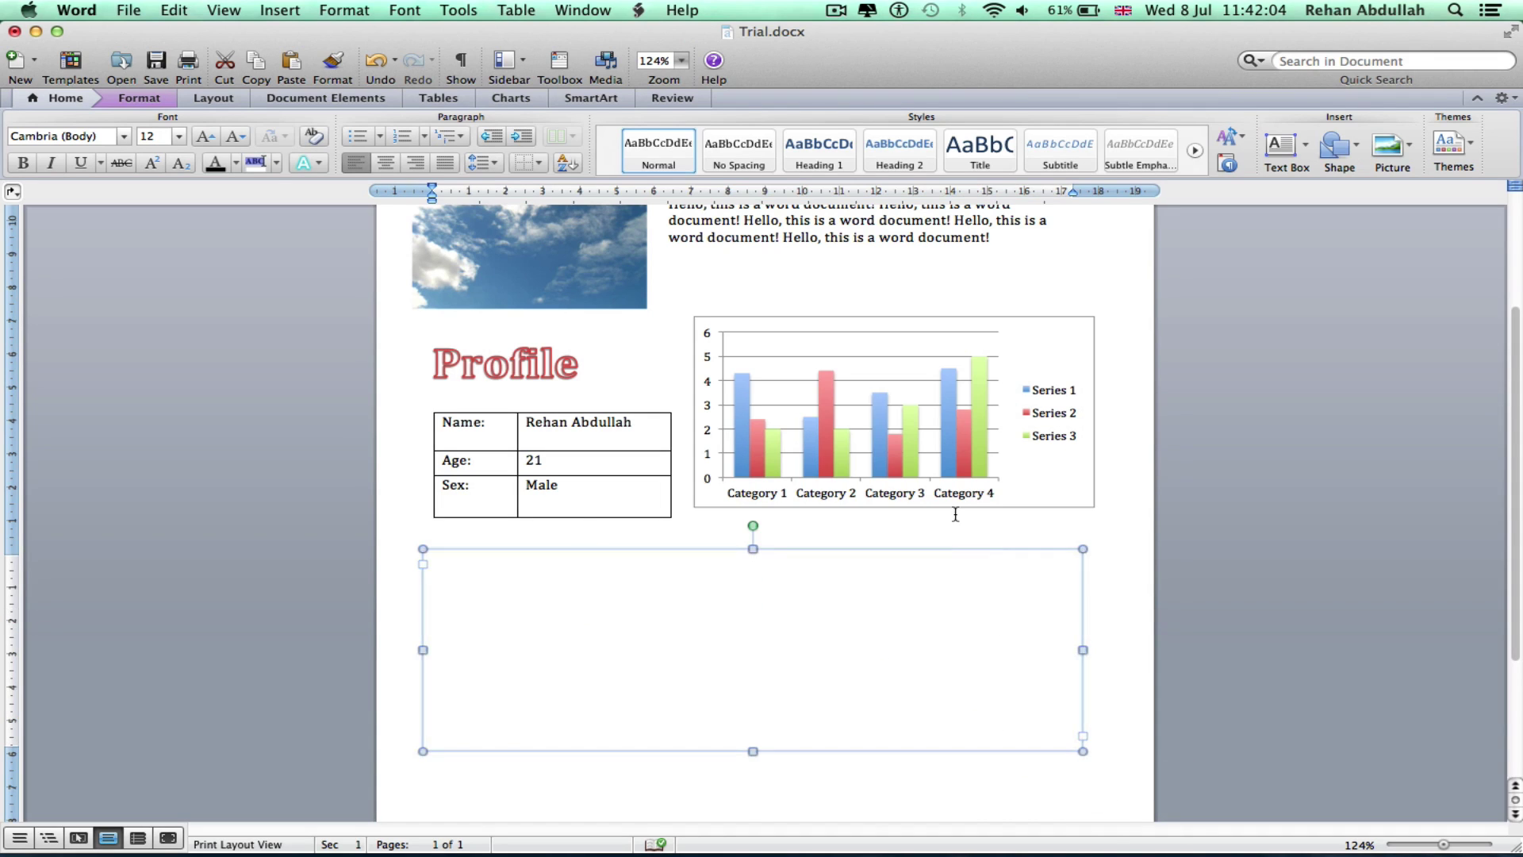
pyautogui.click(227, 828)
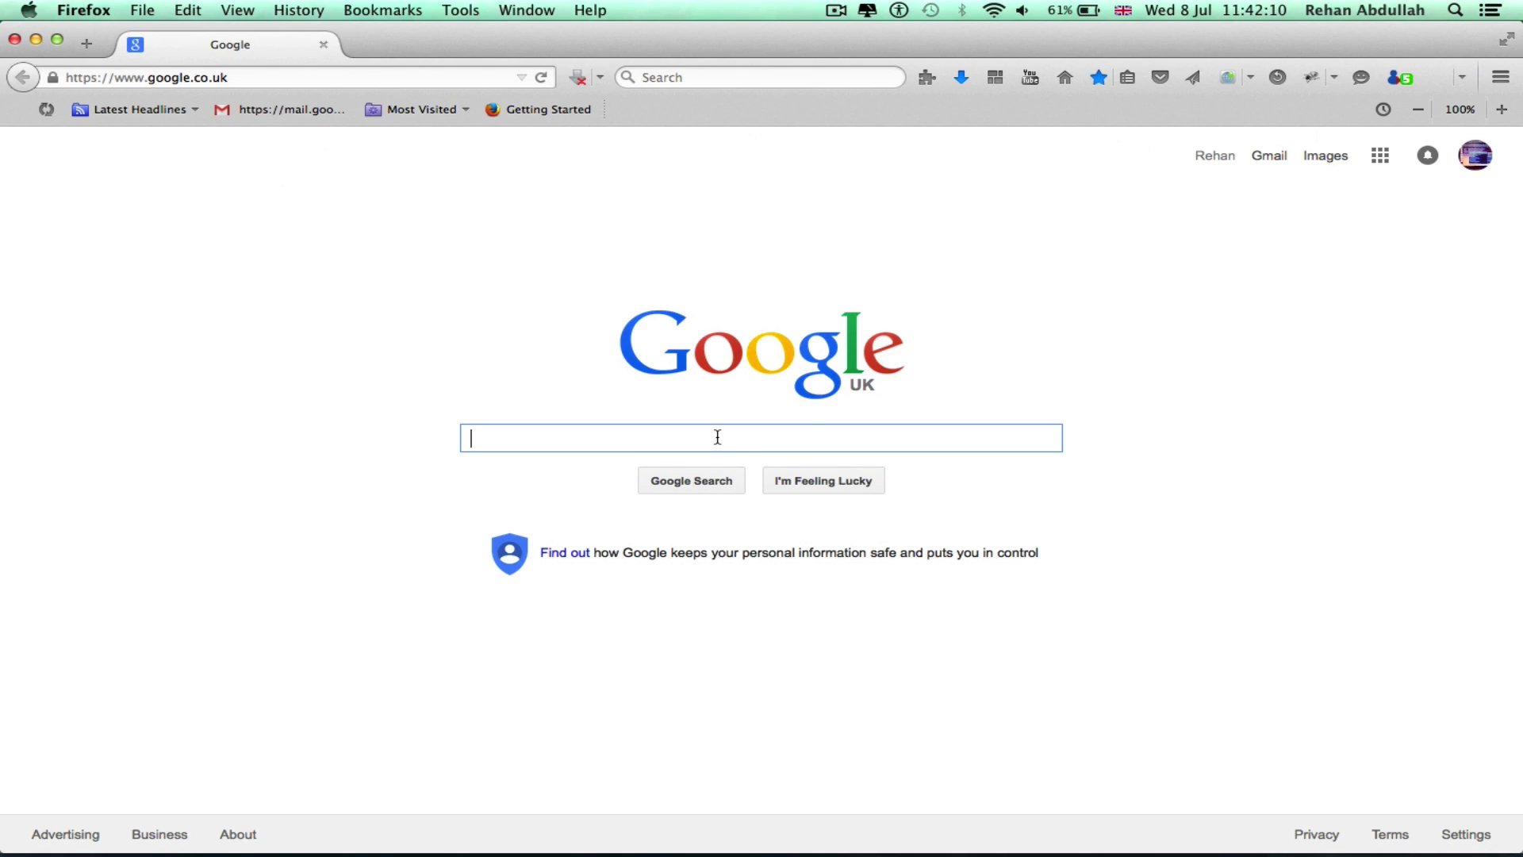
# Search Google for 'wikipedia' and copy Wikipedia's featured-article paragraph on radiocarbon dating
pyautogui.write('wikipedia')
pyautogui.press('Return')
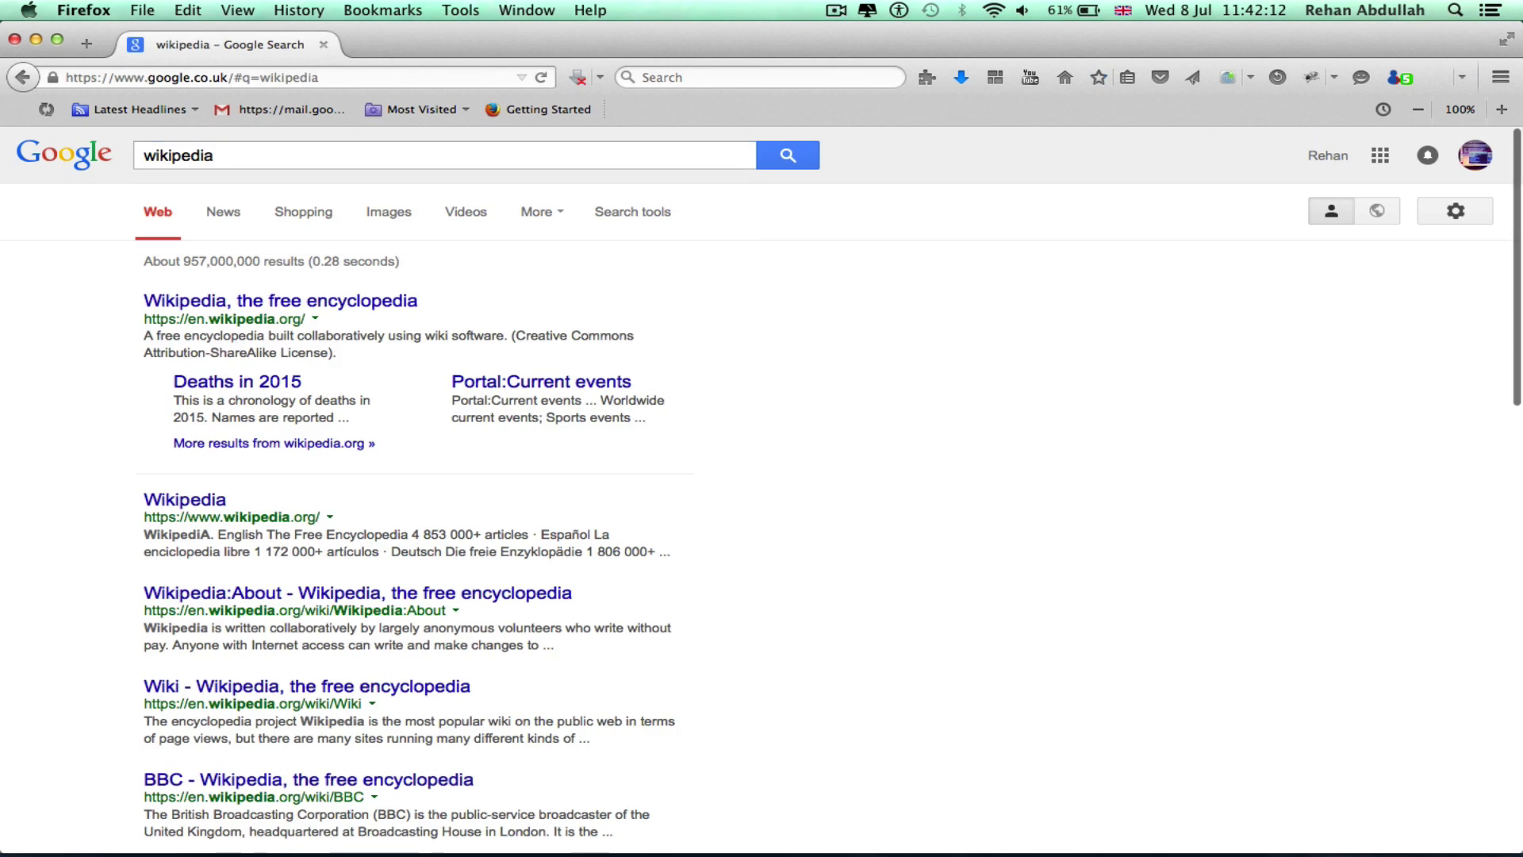
pyautogui.click(302, 306)
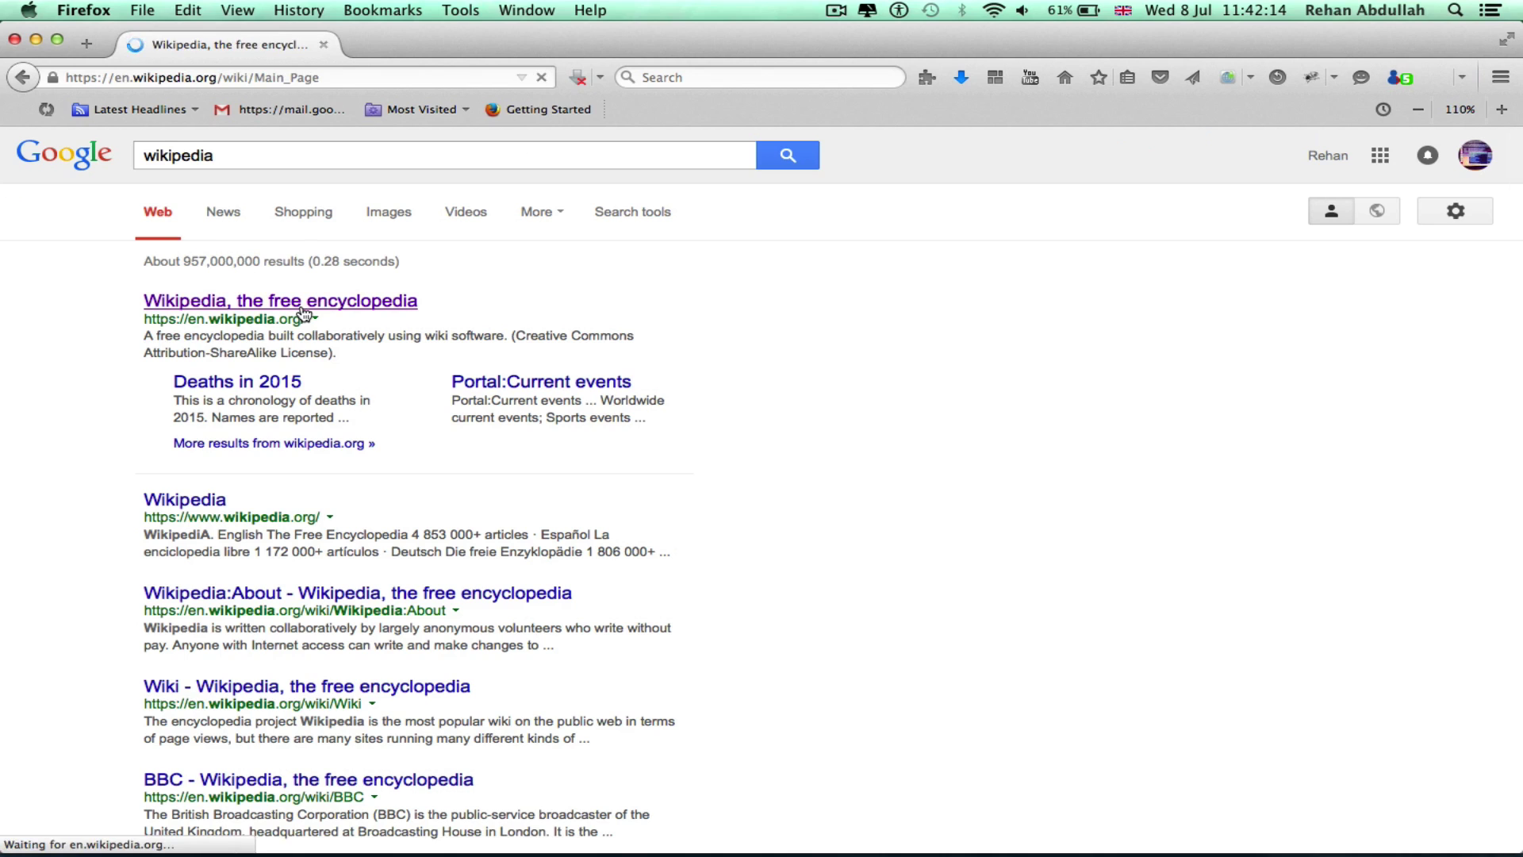
pyautogui.scroll(-4, 633, 718)
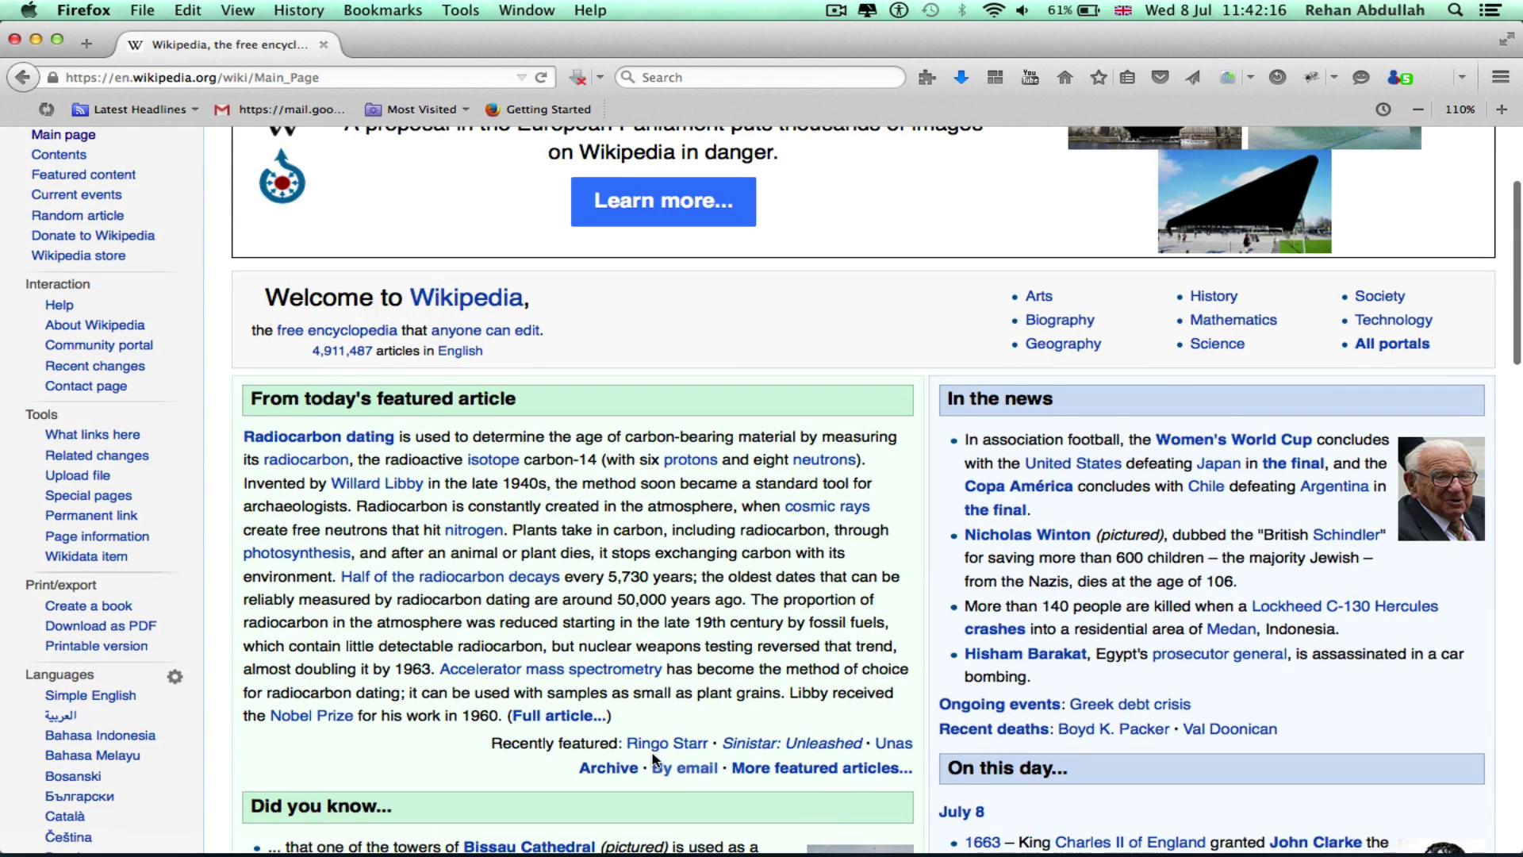
pyautogui.moveTo(632, 718); pyautogui.dragTo(243, 426)
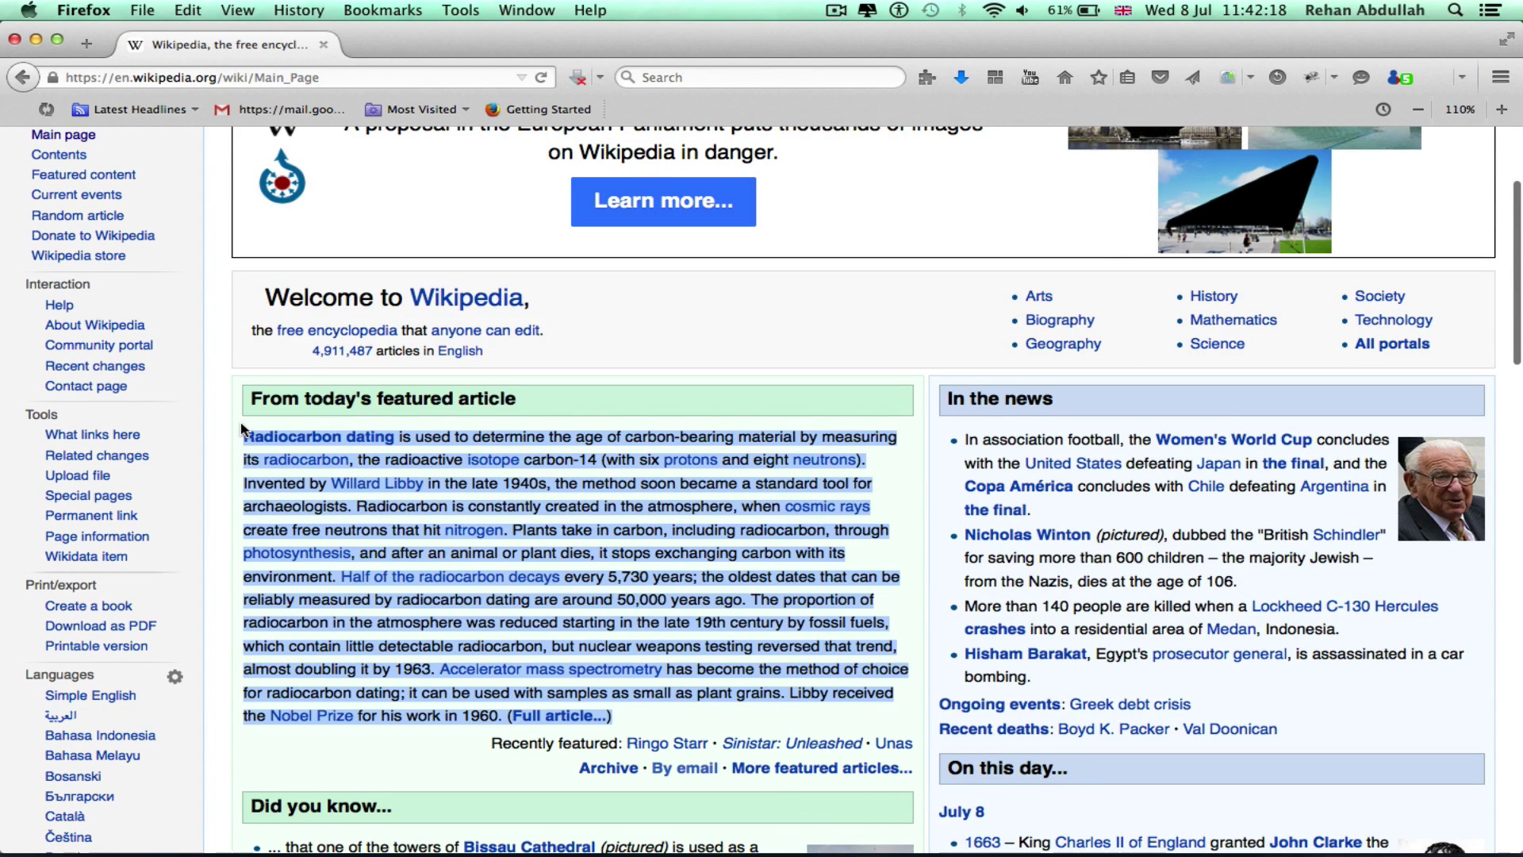
pyautogui.press('super+c')
# Close Firefox and paste the radiocarbon paragraph into Word's empty text box
pyautogui.click(15, 39)
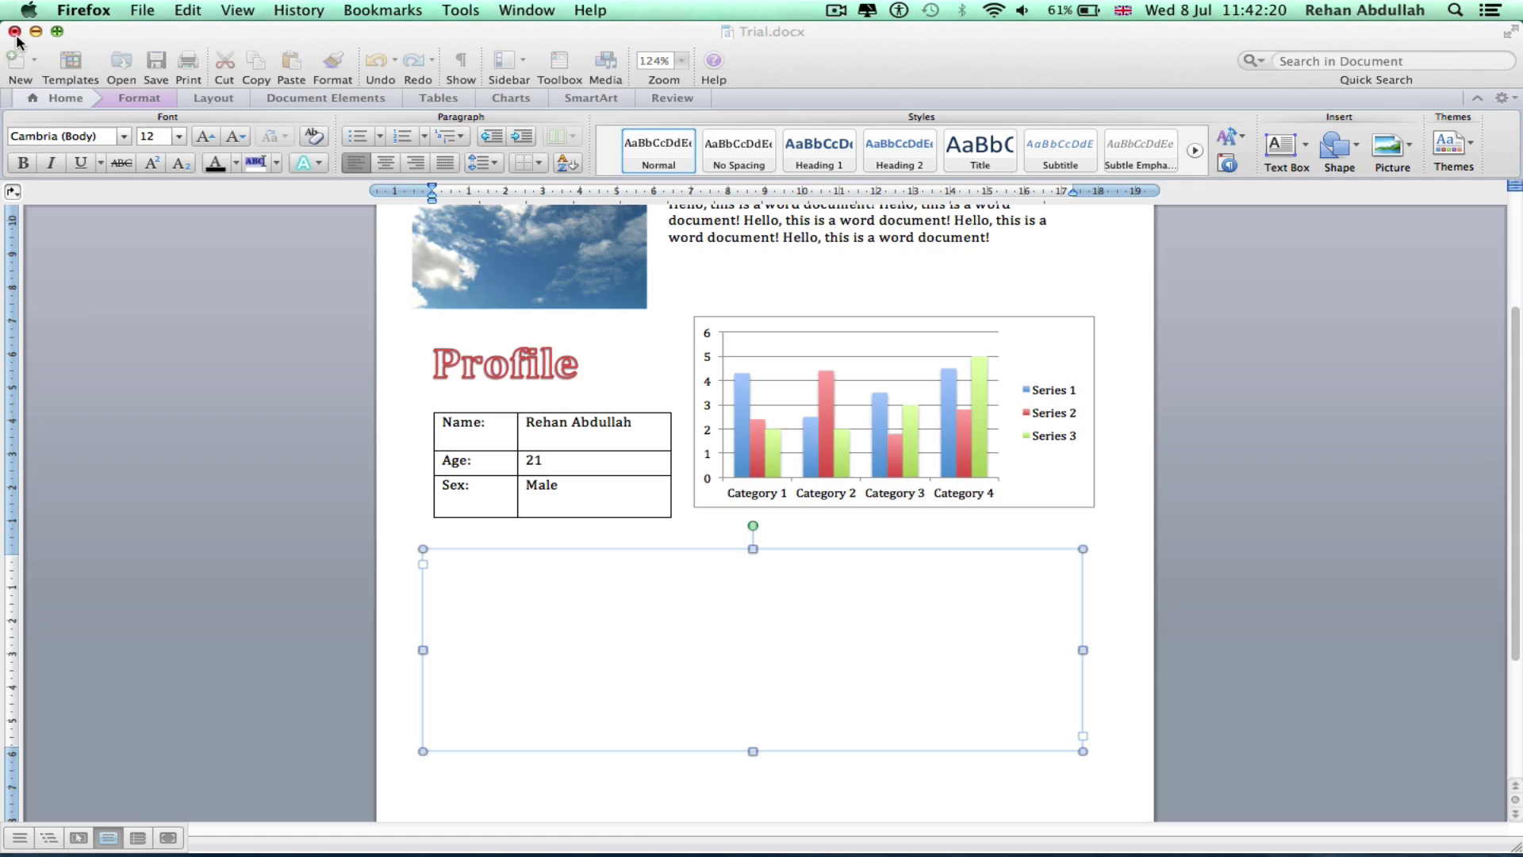
pyautogui.click(551, 642)
pyautogui.click(544, 598)
pyautogui.press('super+v')
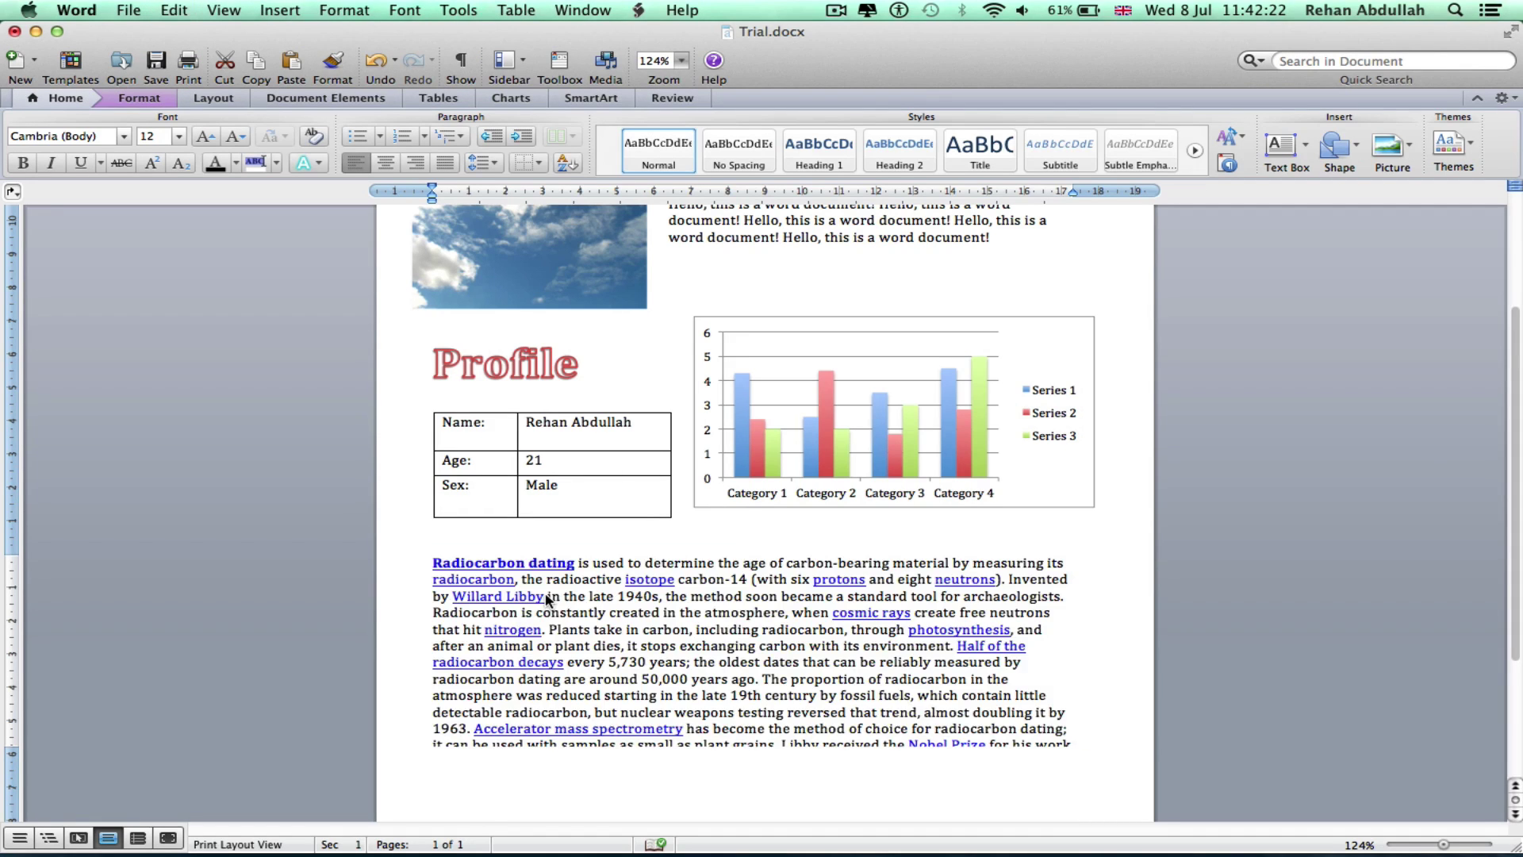
pyautogui.click(632, 611)
# Enlarge the text box and make the radiocarbon paragraph black, with no bold or underline
pyautogui.scroll(-2, 808, 642)
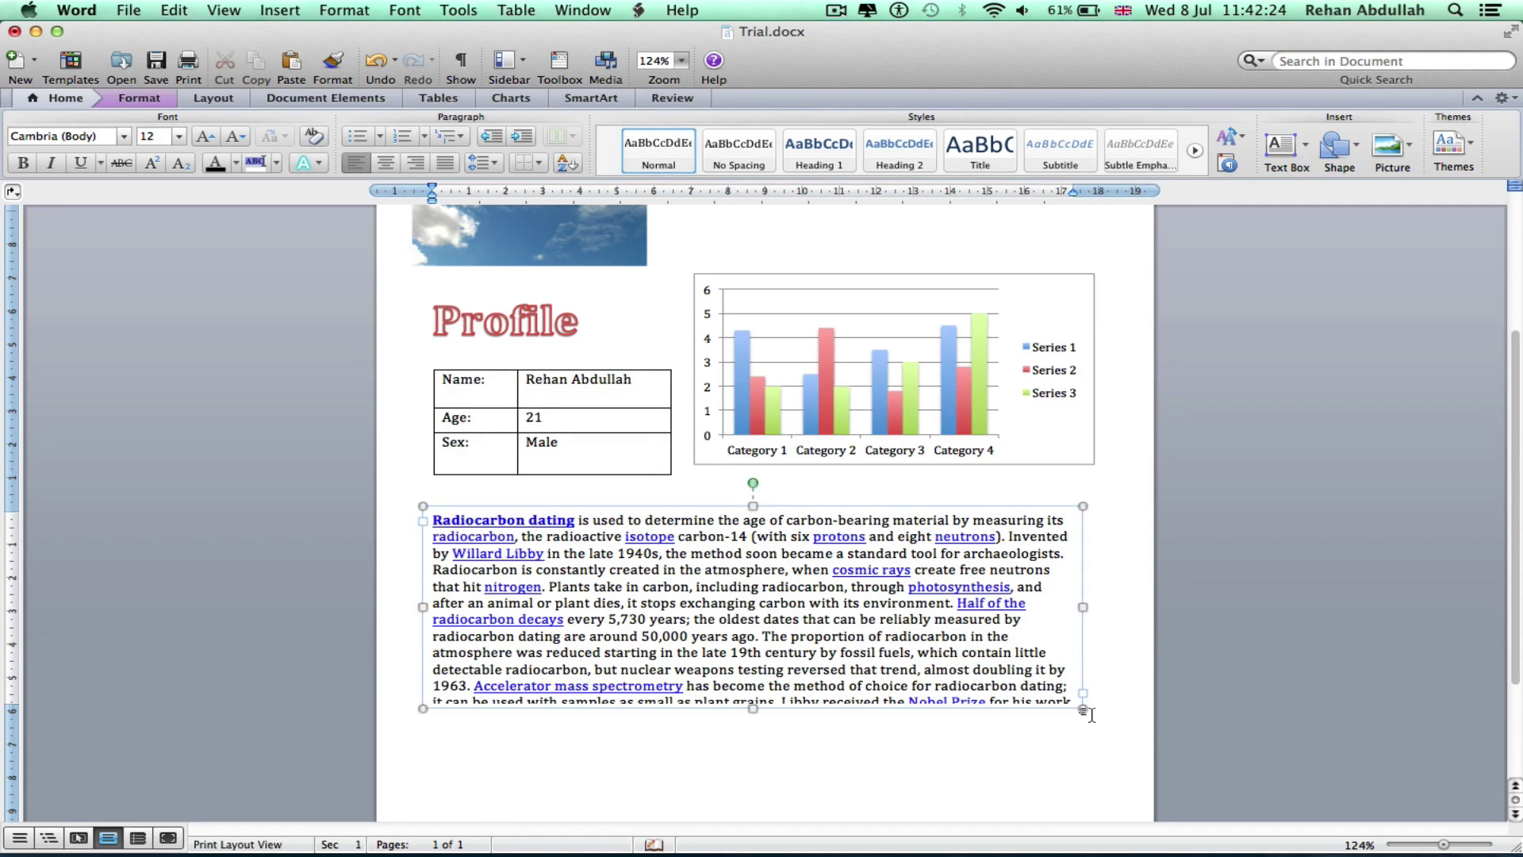
pyautogui.moveTo(1084, 709); pyautogui.dragTo(1107, 771)
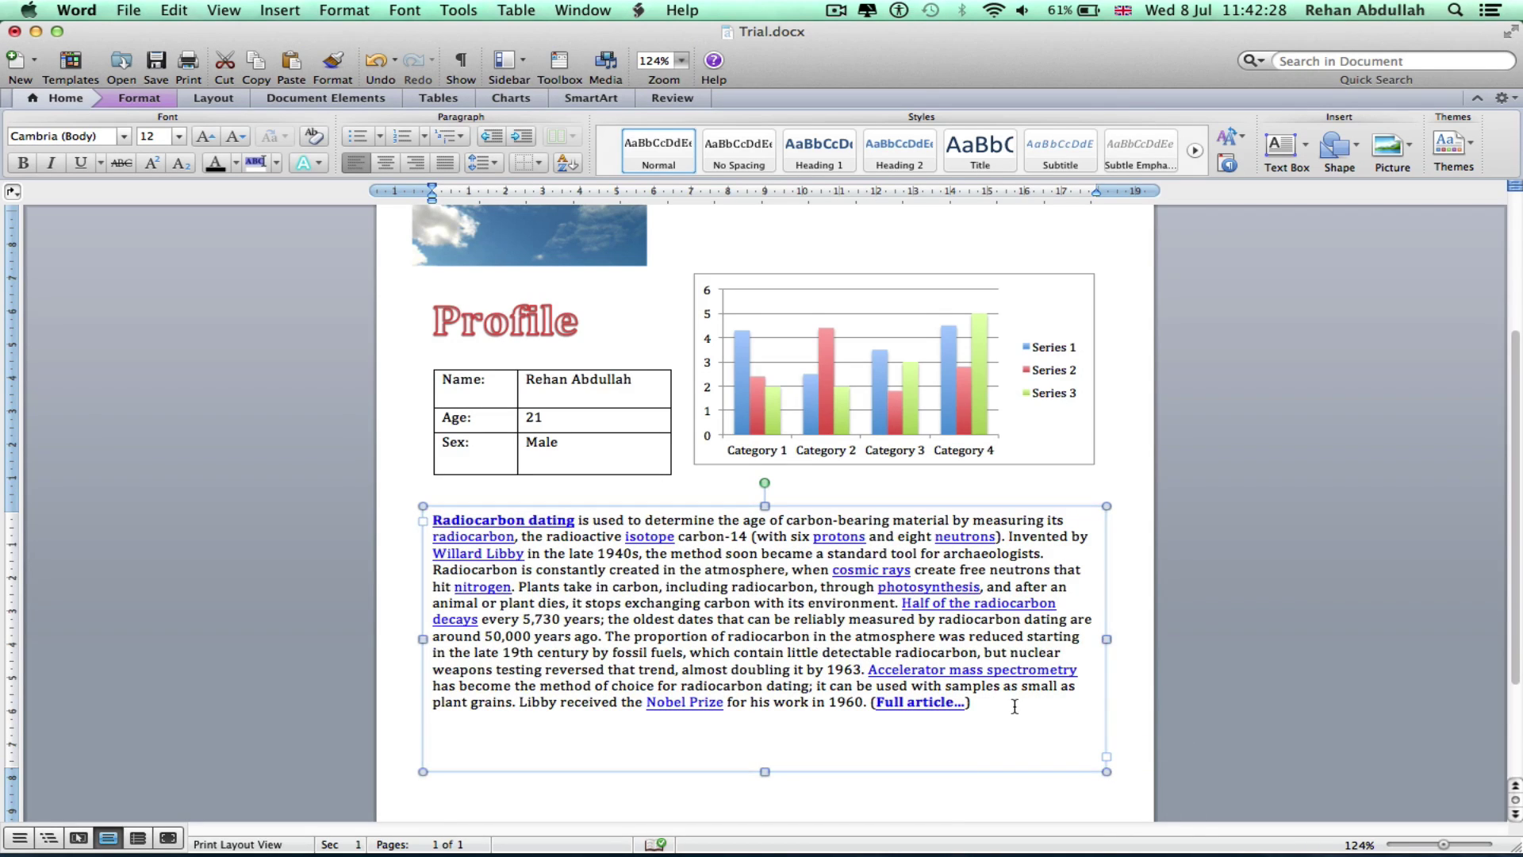
pyautogui.moveTo(982, 763); pyautogui.dragTo(372, 498)
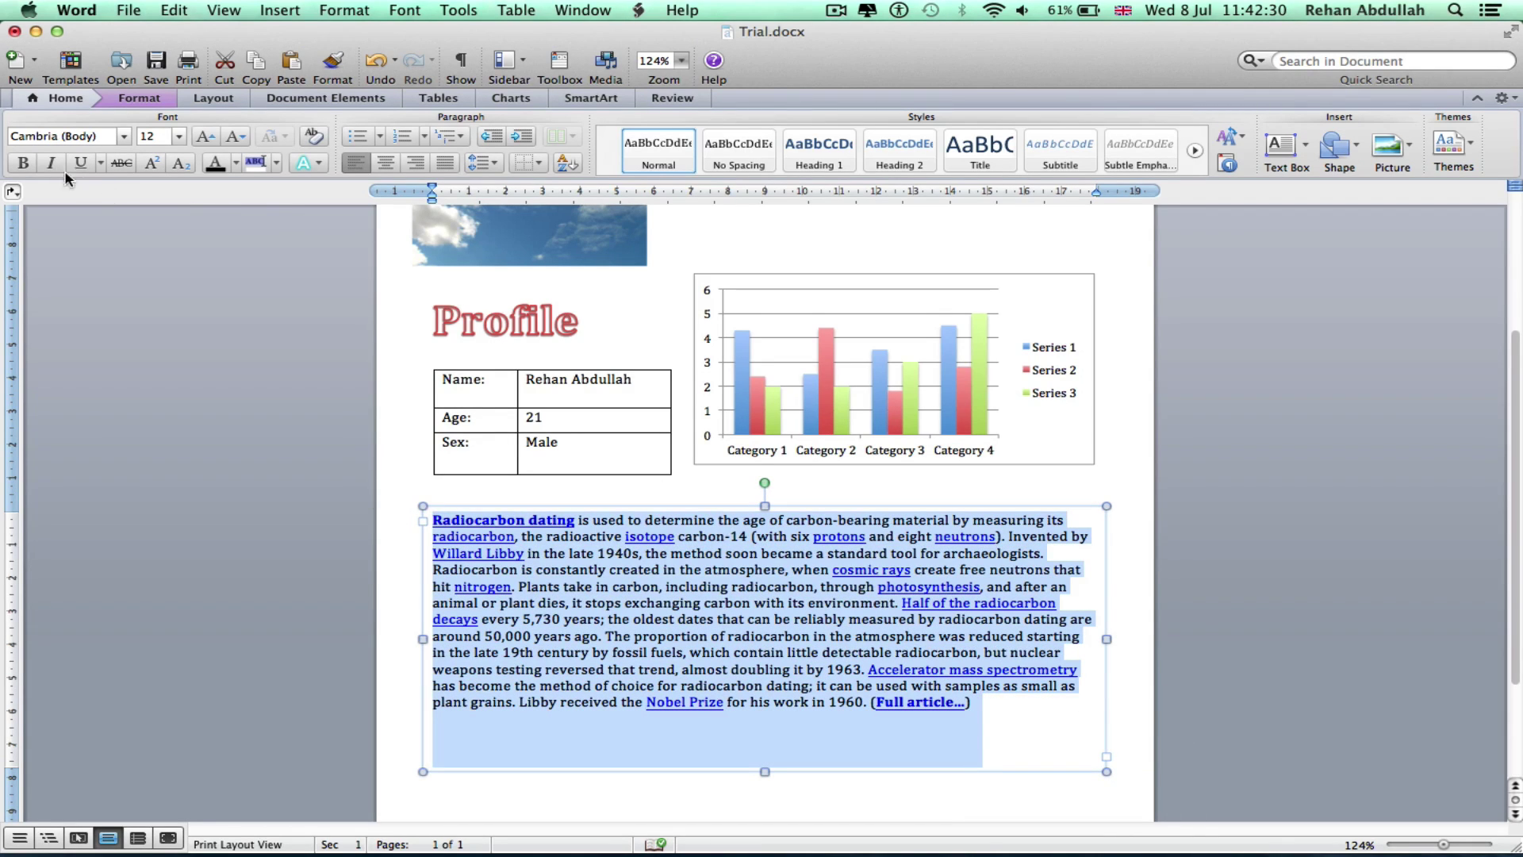
pyautogui.click(23, 163)
pyautogui.click(23, 163)
pyautogui.click(23, 164)
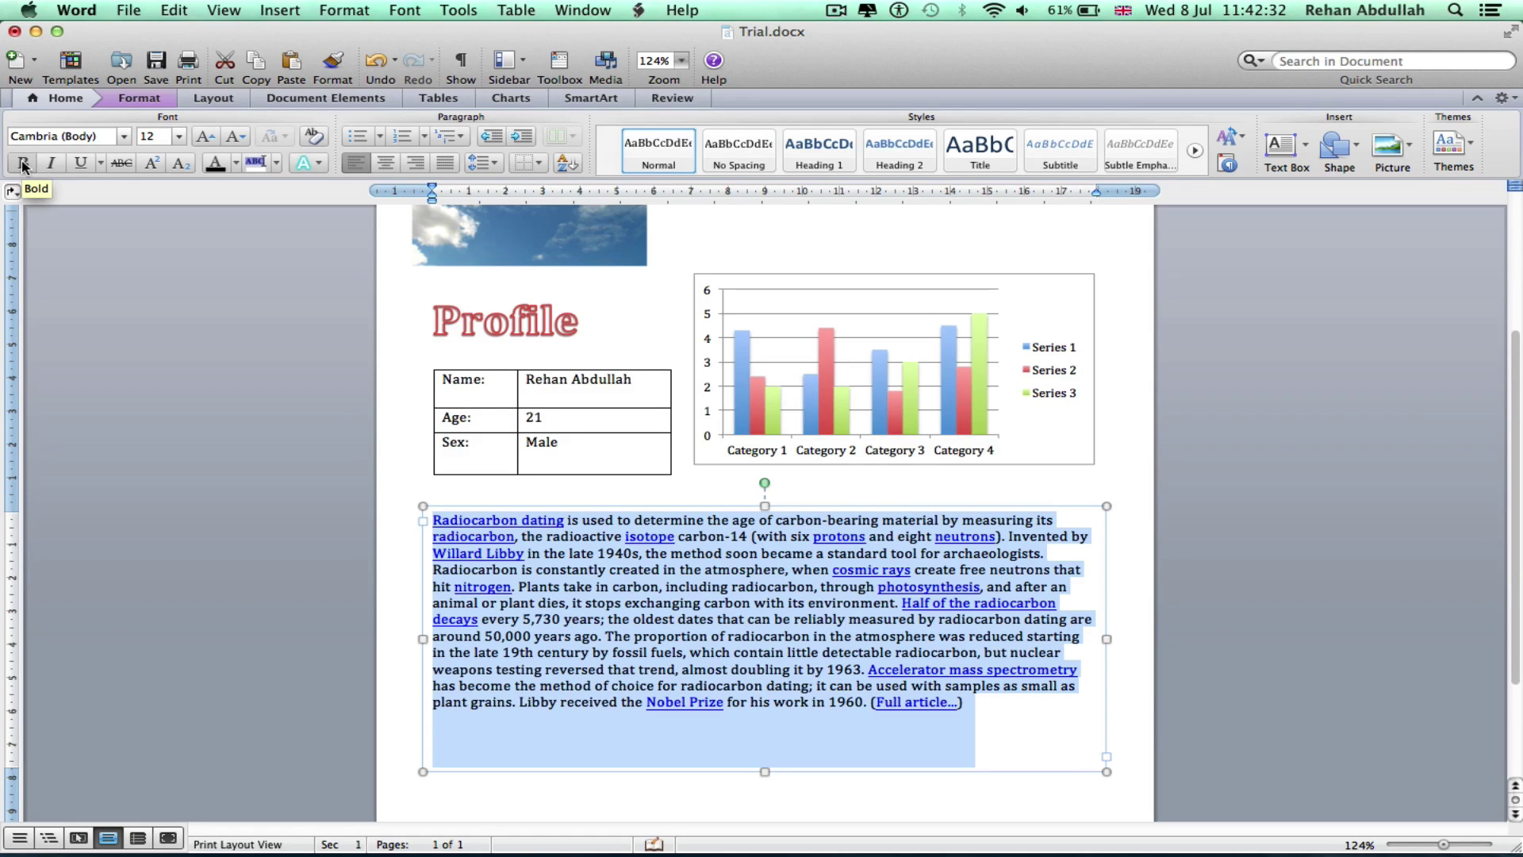
pyautogui.click(82, 163)
pyautogui.click(82, 164)
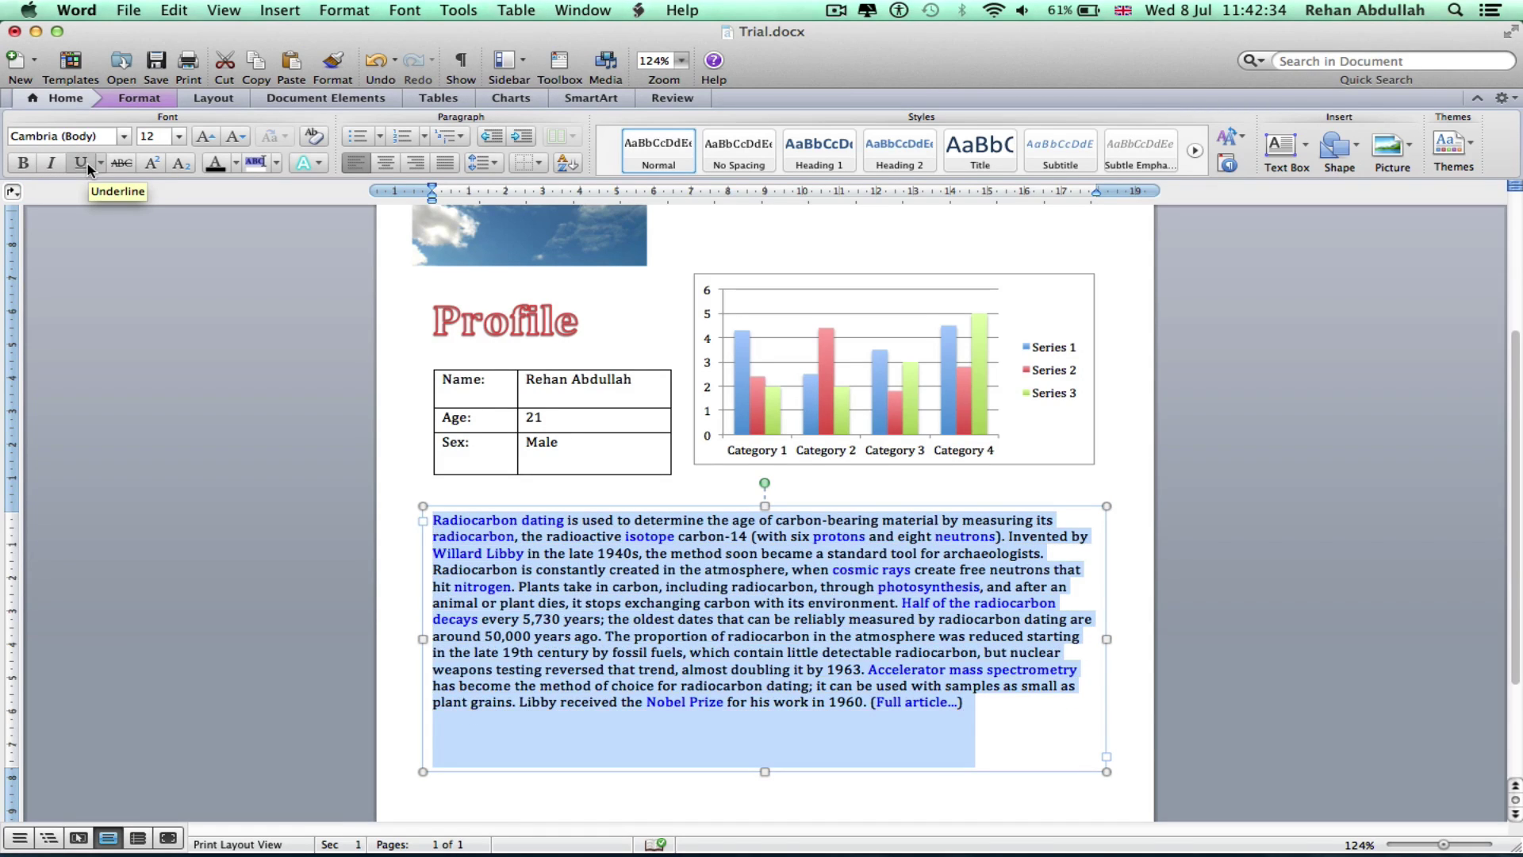
pyautogui.click(214, 164)
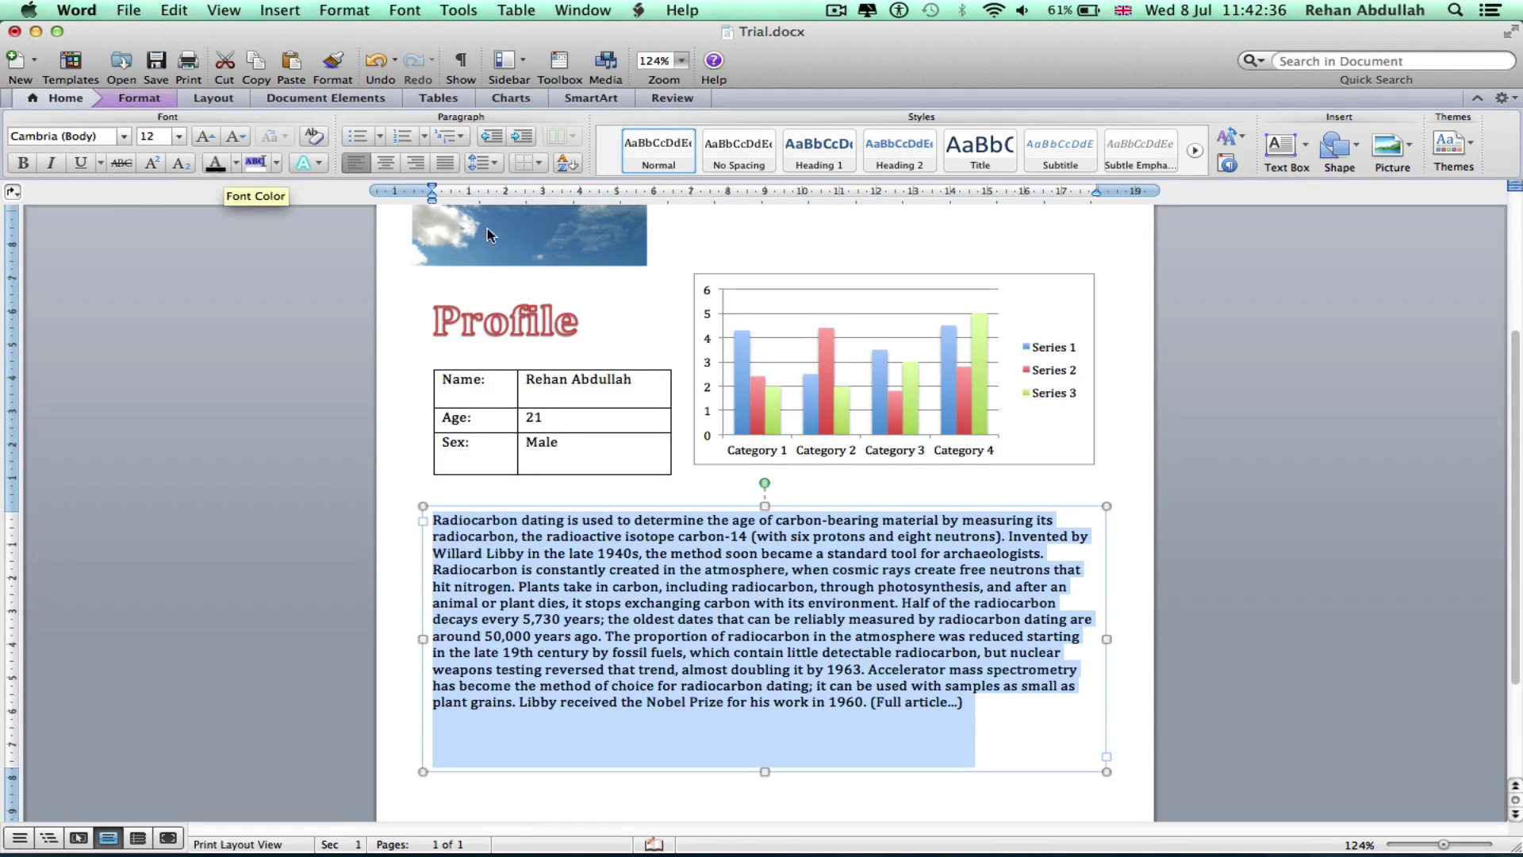
pyautogui.click(1190, 444)
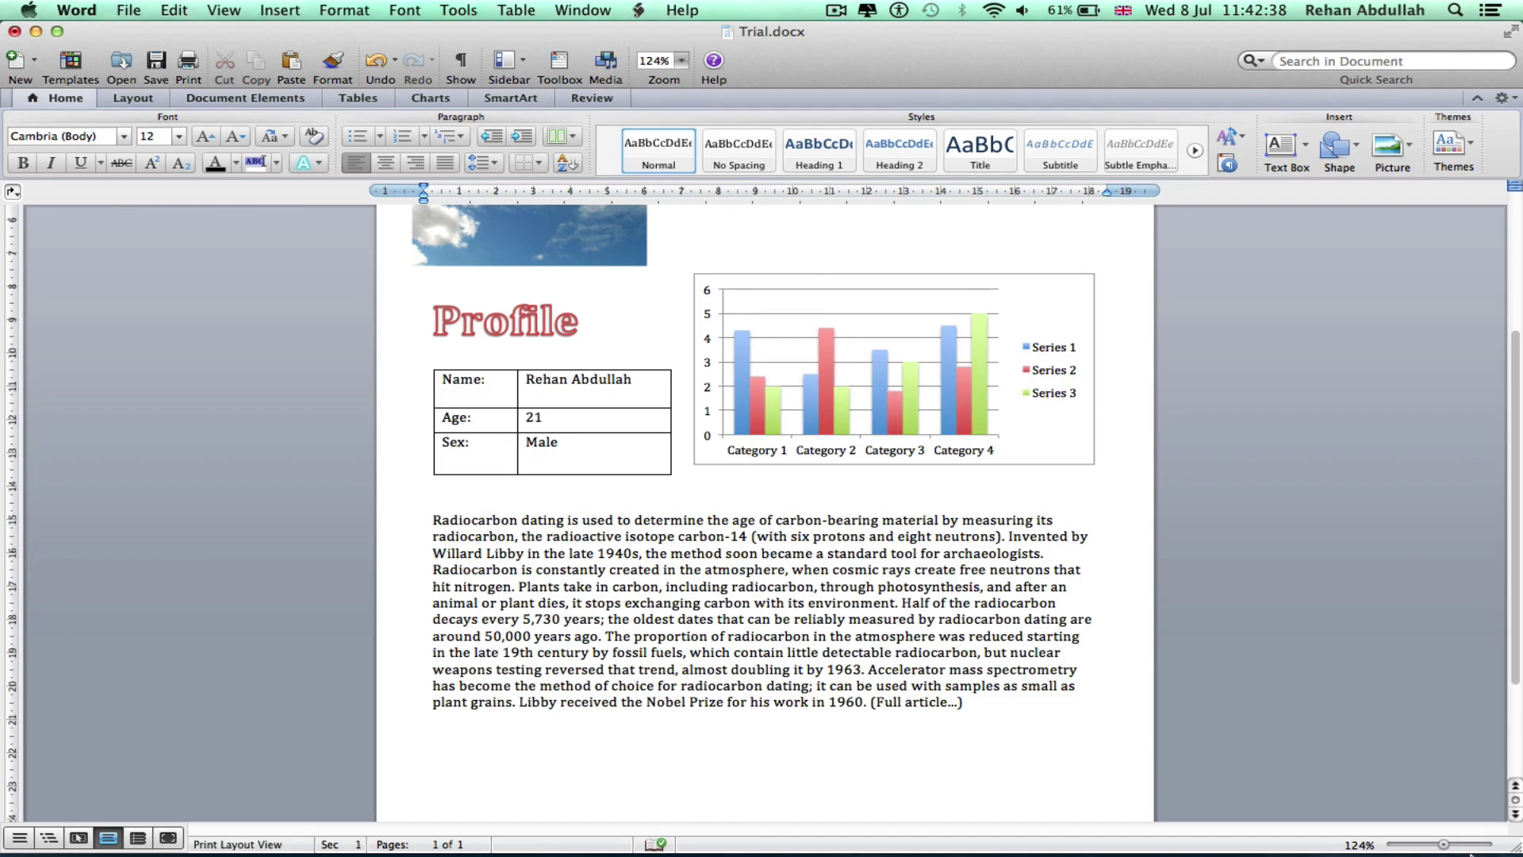
# Zoom out and adjust the blank lines under the title so the photo and content sit closer
pyautogui.moveTo(1448, 849); pyautogui.dragTo(1438, 849)
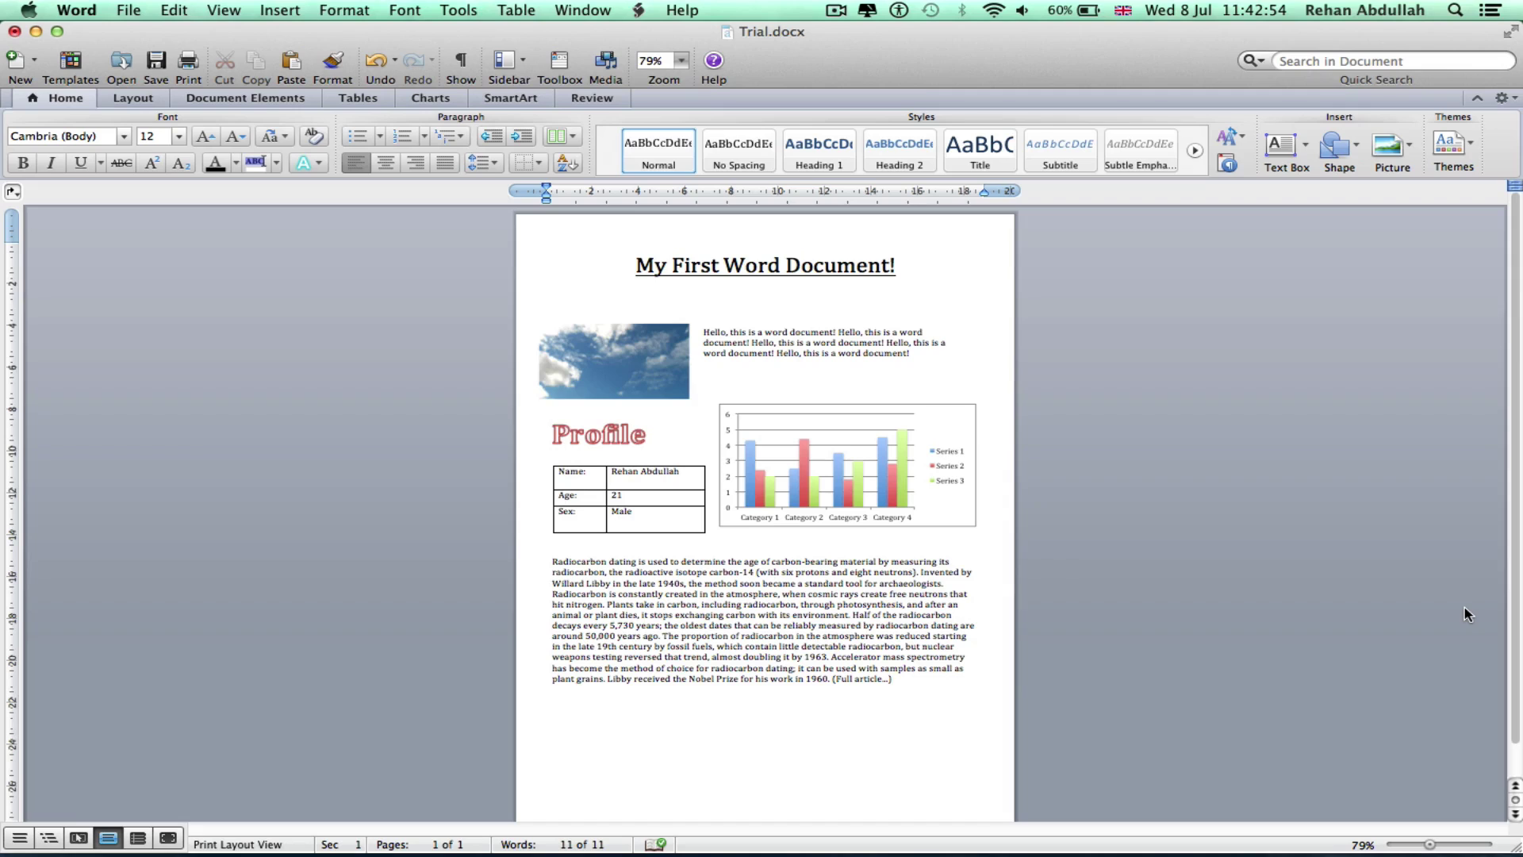
pyautogui.tripleClick(793, 267)
pyautogui.click(709, 306)
pyautogui.press('Return')
pyautogui.press('BackSpace')
pyautogui.press('Return')
pyautogui.press('BackSpace')
pyautogui.press('Return')
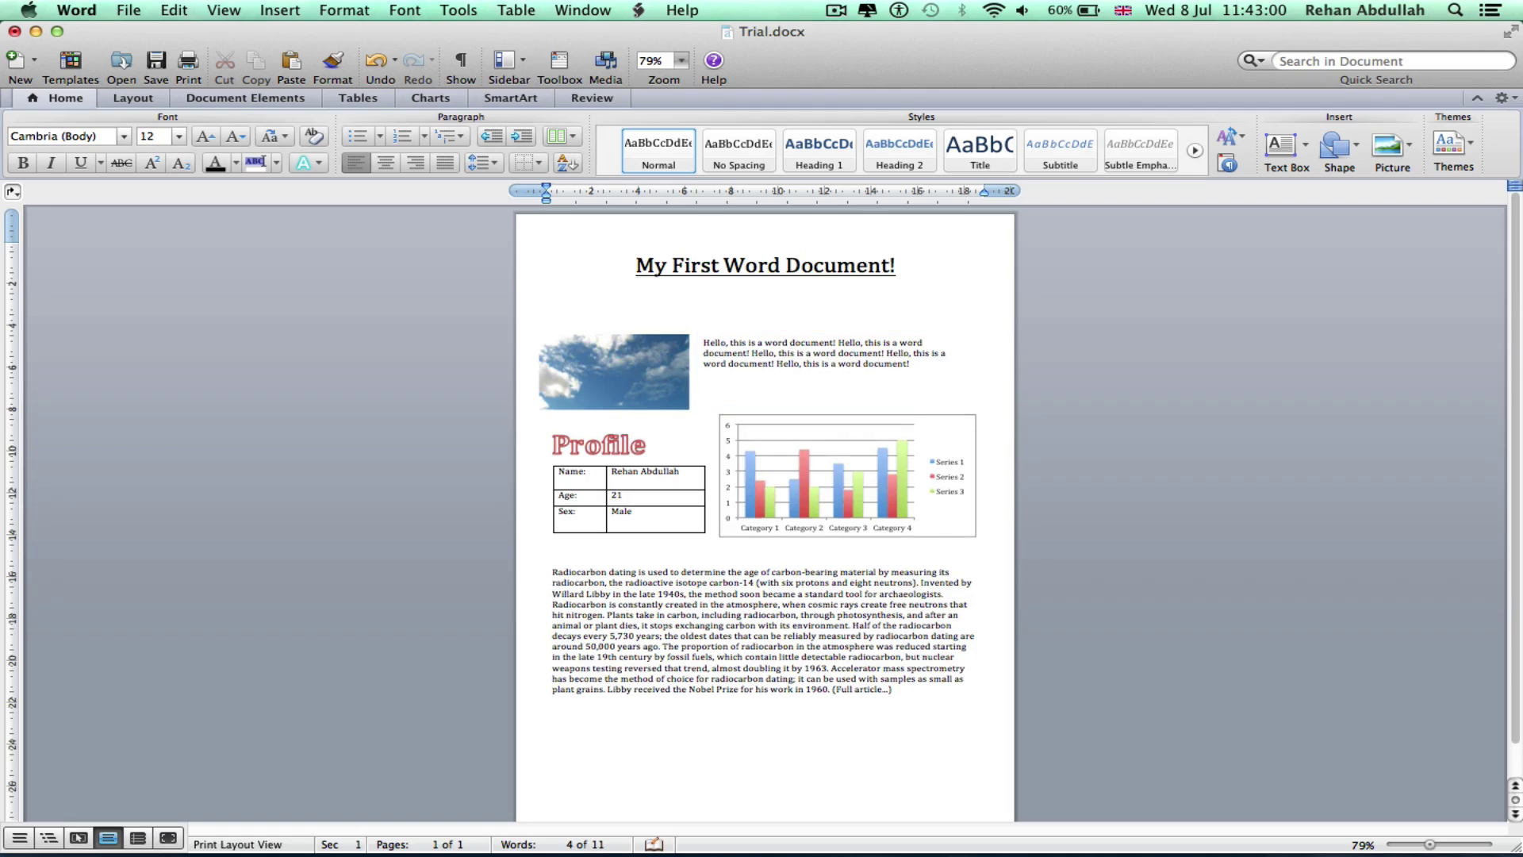
pyautogui.press('BackSpace')
pyautogui.press('Return')
pyautogui.press('BackSpace')
pyautogui.press('Return')
pyautogui.press('BackSpace')
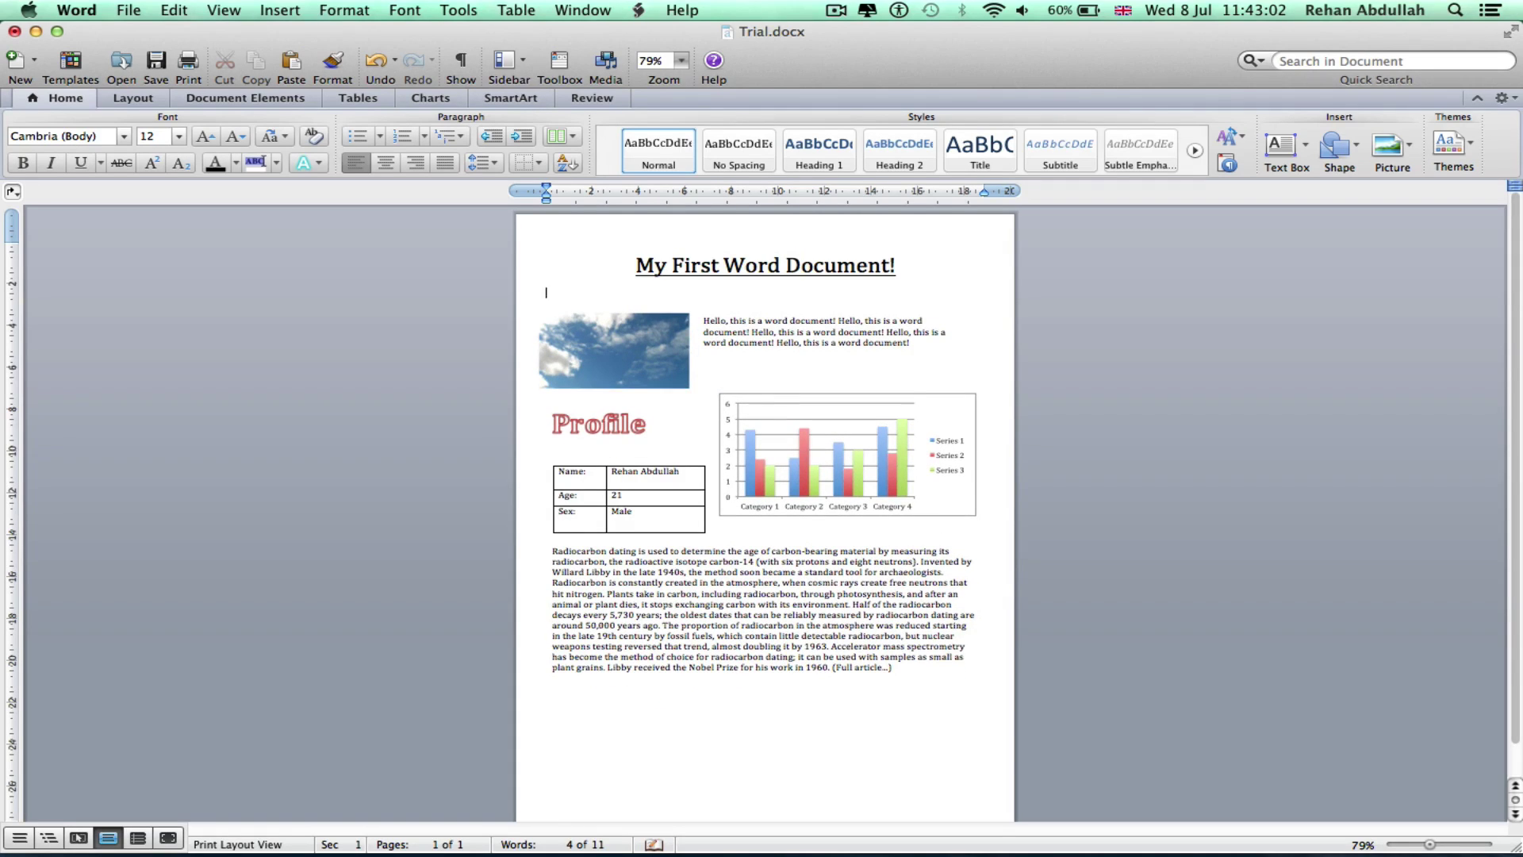
pyautogui.press('Return')
pyautogui.press('BackSpace')
pyautogui.press('Return')
pyautogui.press('BackSpace')
# Change the radiocarbon paragraph's font to Tahoma
pyautogui.click(885, 690)
pyautogui.moveTo(900, 705); pyautogui.dragTo(547, 549)
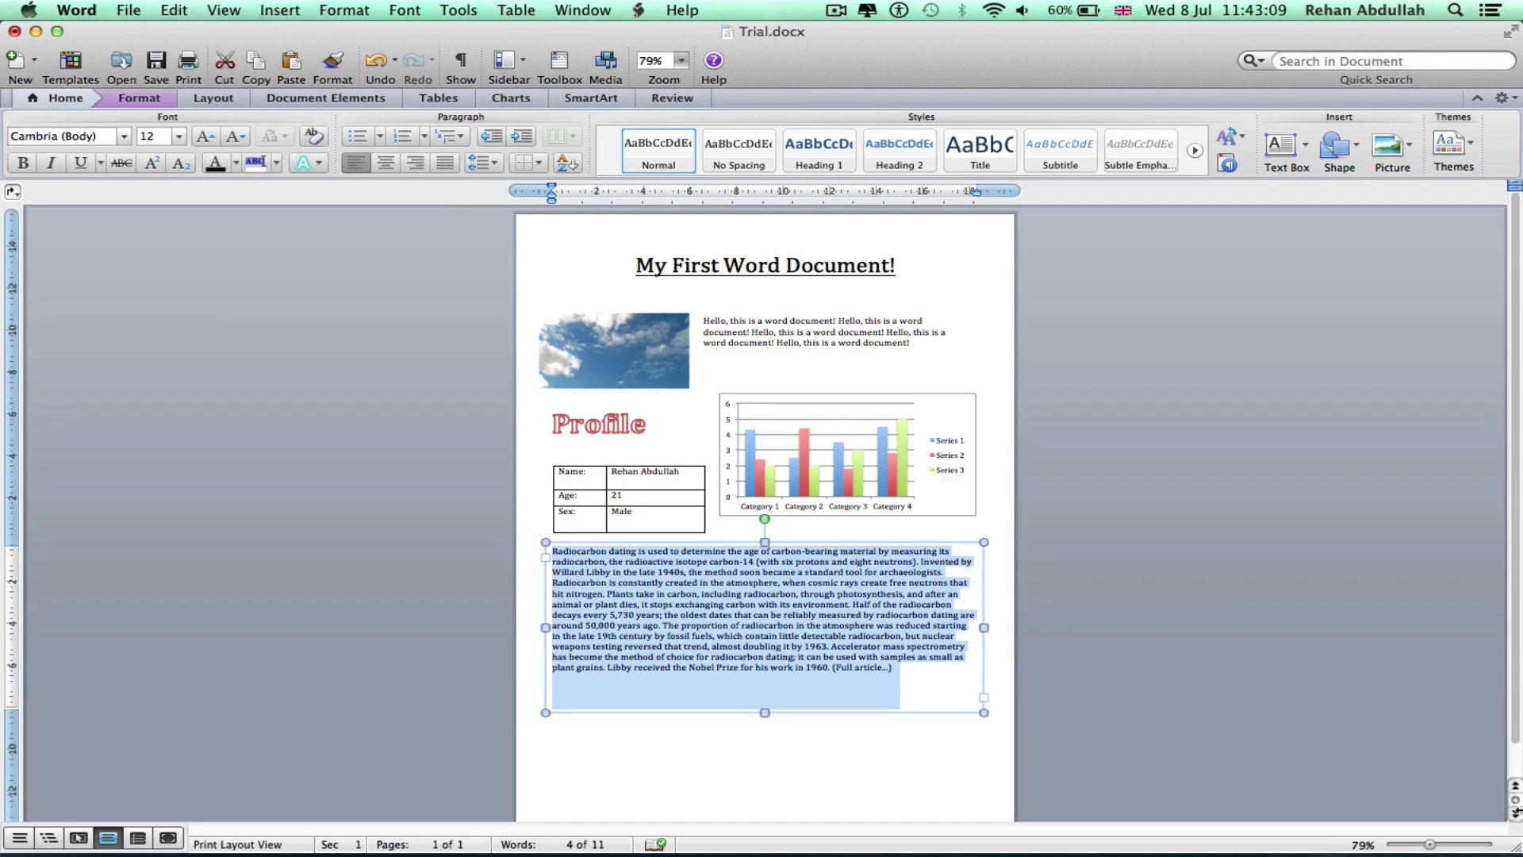
pyautogui.click(1444, 844)
pyautogui.click(83, 135)
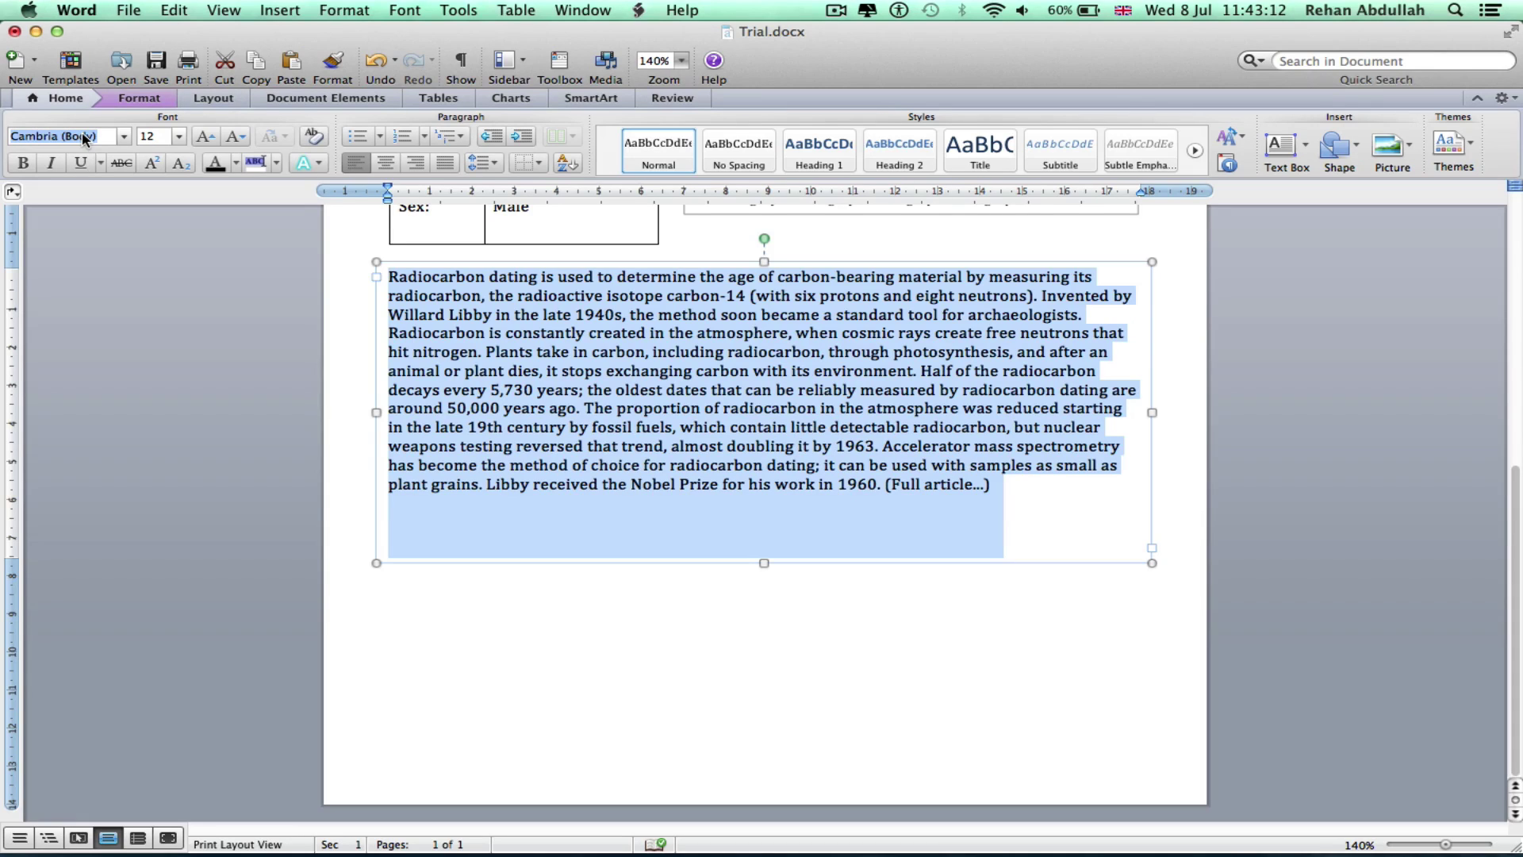
pyautogui.write('Tahoma')
pyautogui.press('Return')
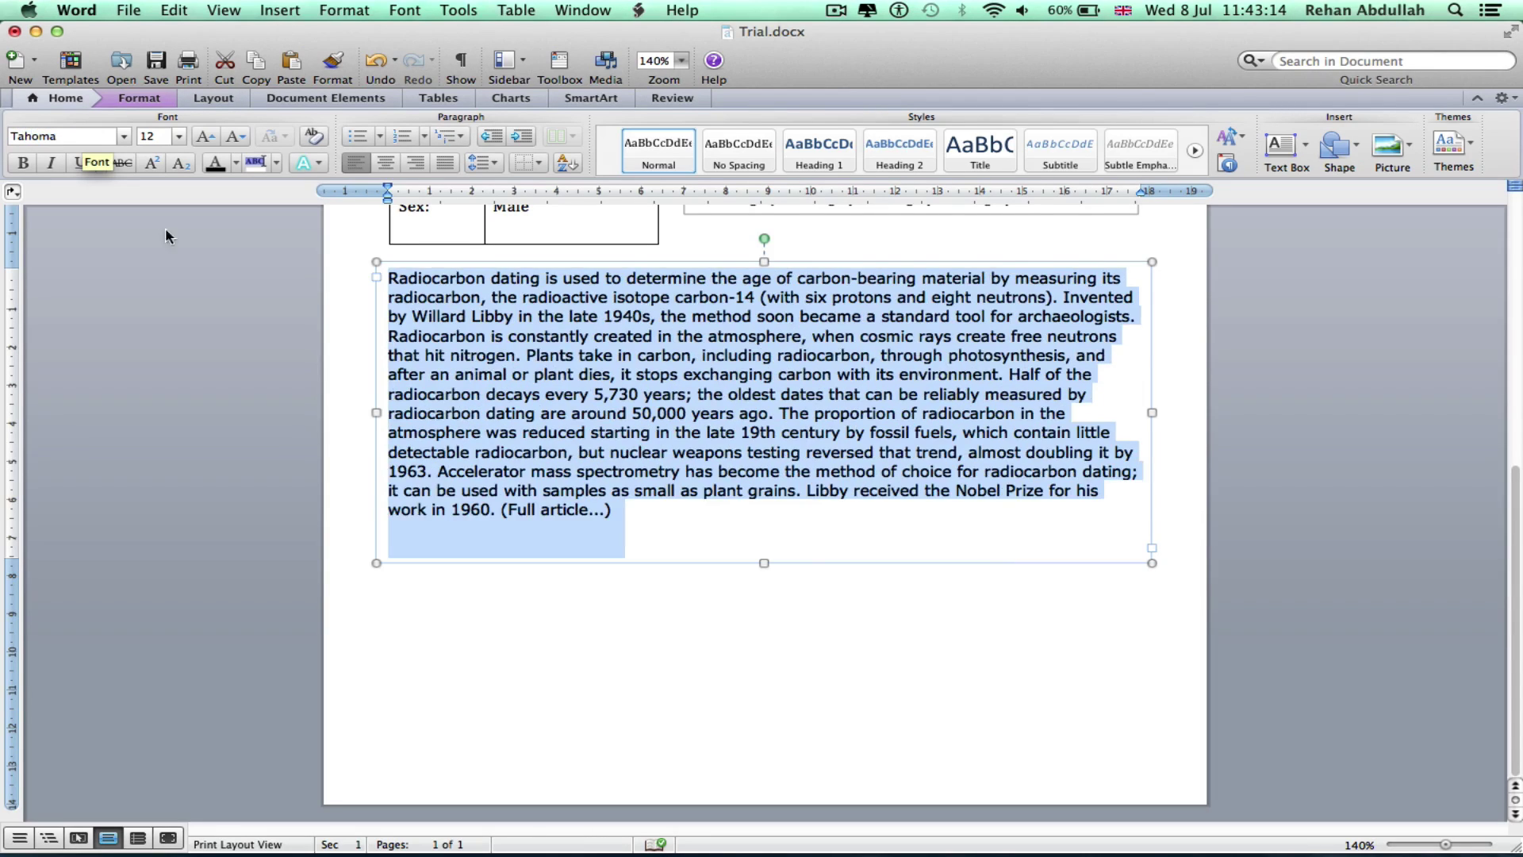
# Make the text box taller and delete the trailing '(Full article...)' text
pyautogui.click(766, 560)
pyautogui.moveTo(766, 560); pyautogui.dragTo(764, 655)
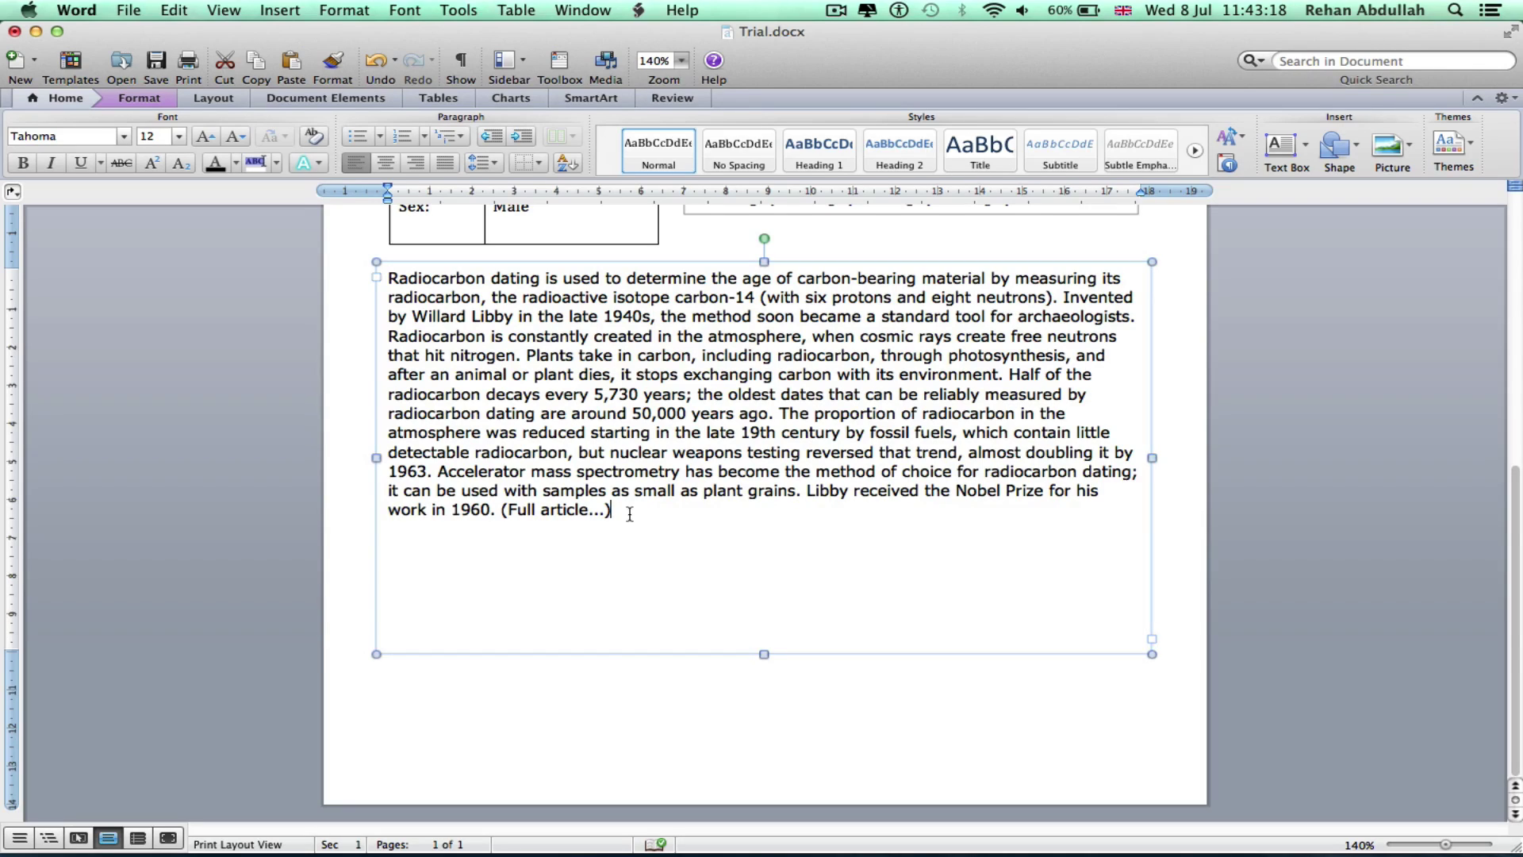
pyautogui.moveTo(599, 514); pyautogui.dragTo(511, 506)
pyautogui.press('BackSpace')
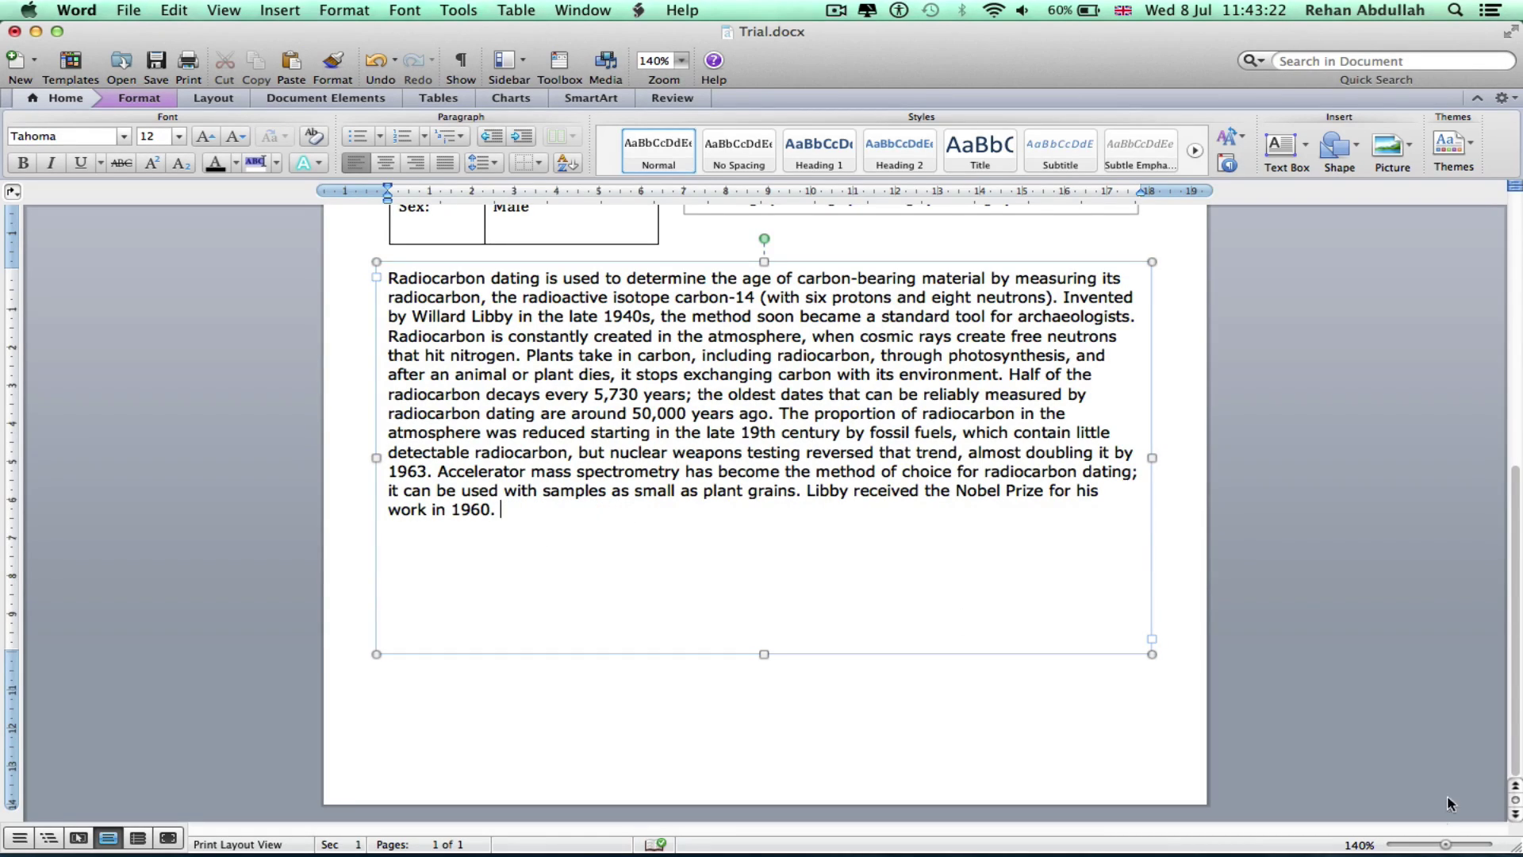
pyautogui.moveTo(1440, 845); pyautogui.dragTo(1436, 845)
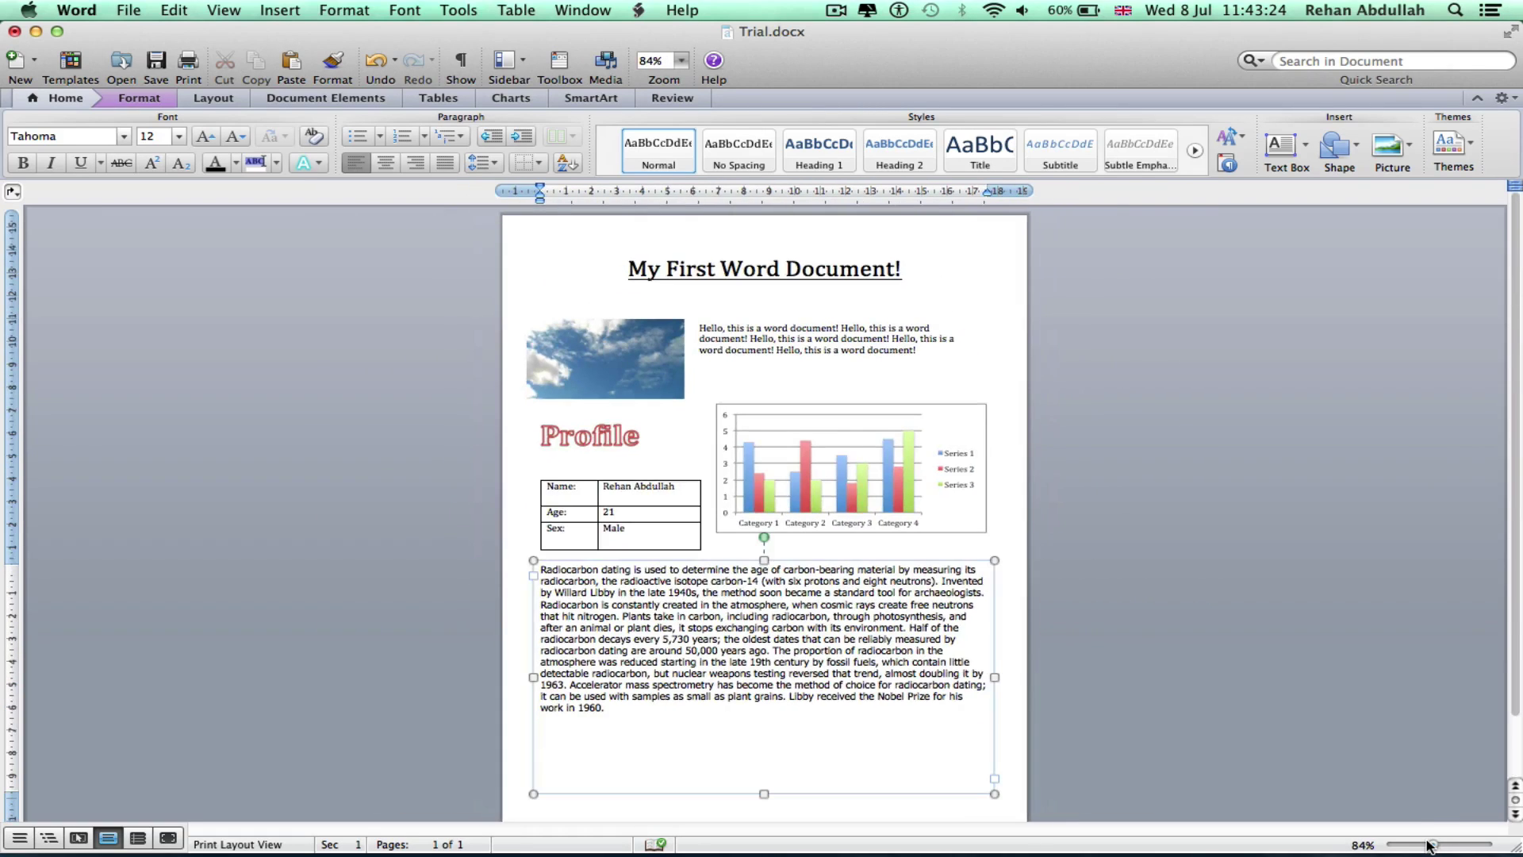
pyautogui.scroll(5, 1293, 682)
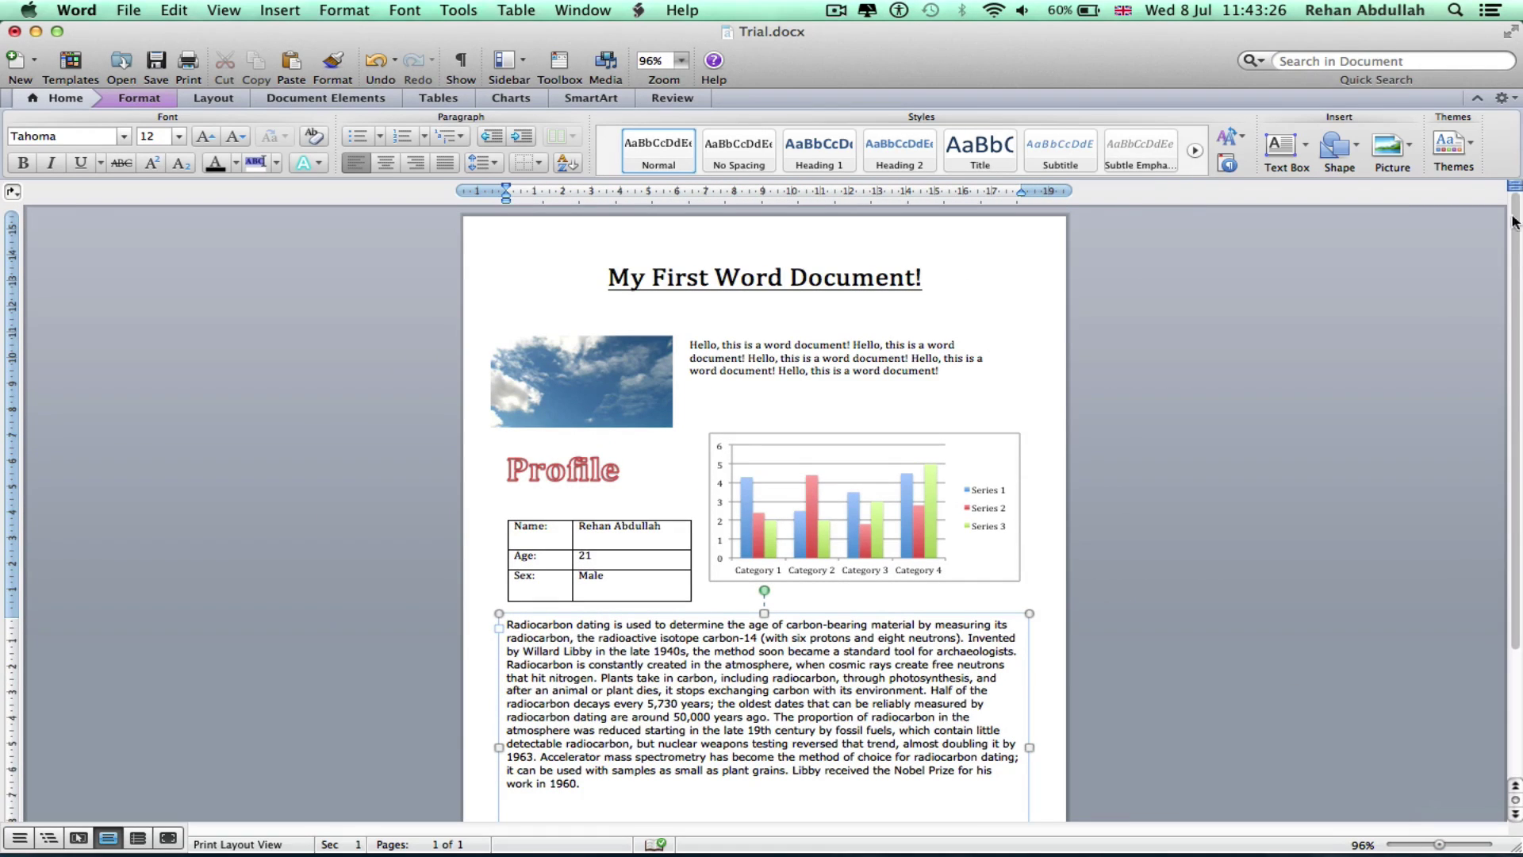
pyautogui.click(1476, 100)
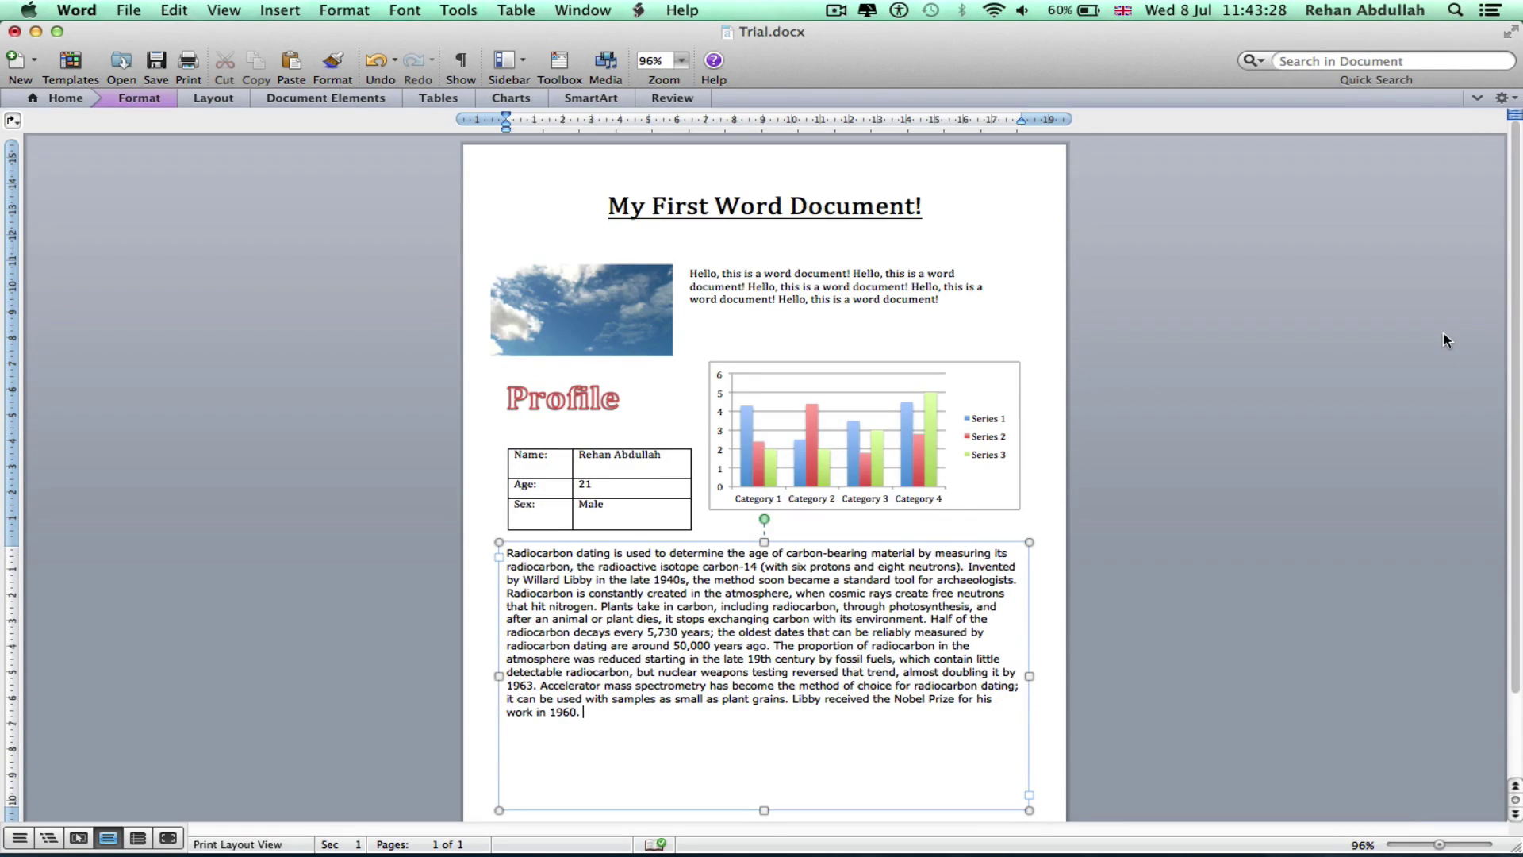
pyautogui.press('super+s')
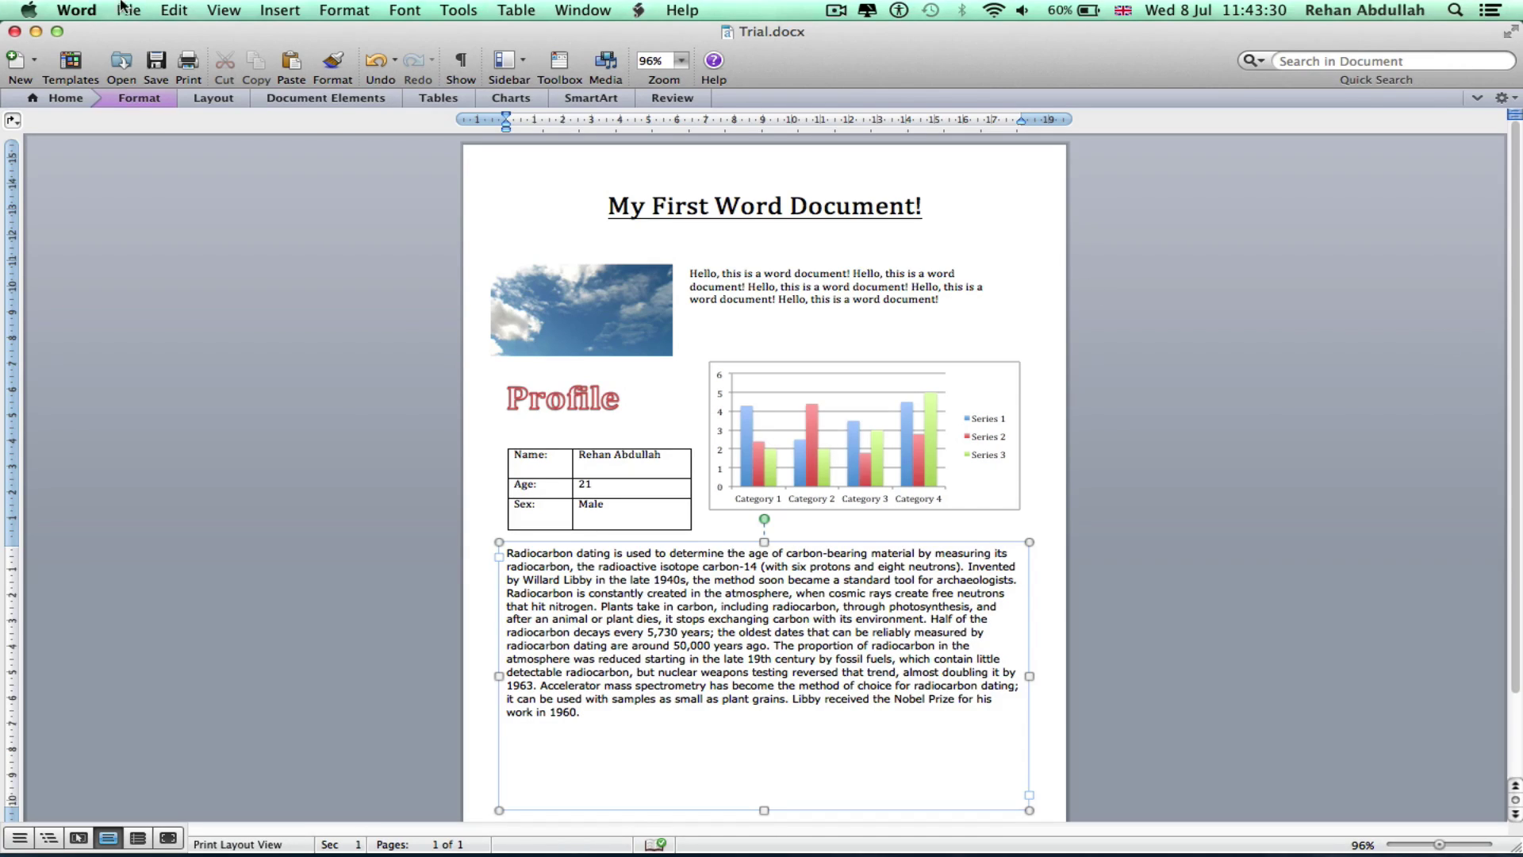
pyautogui.click(130, 9)
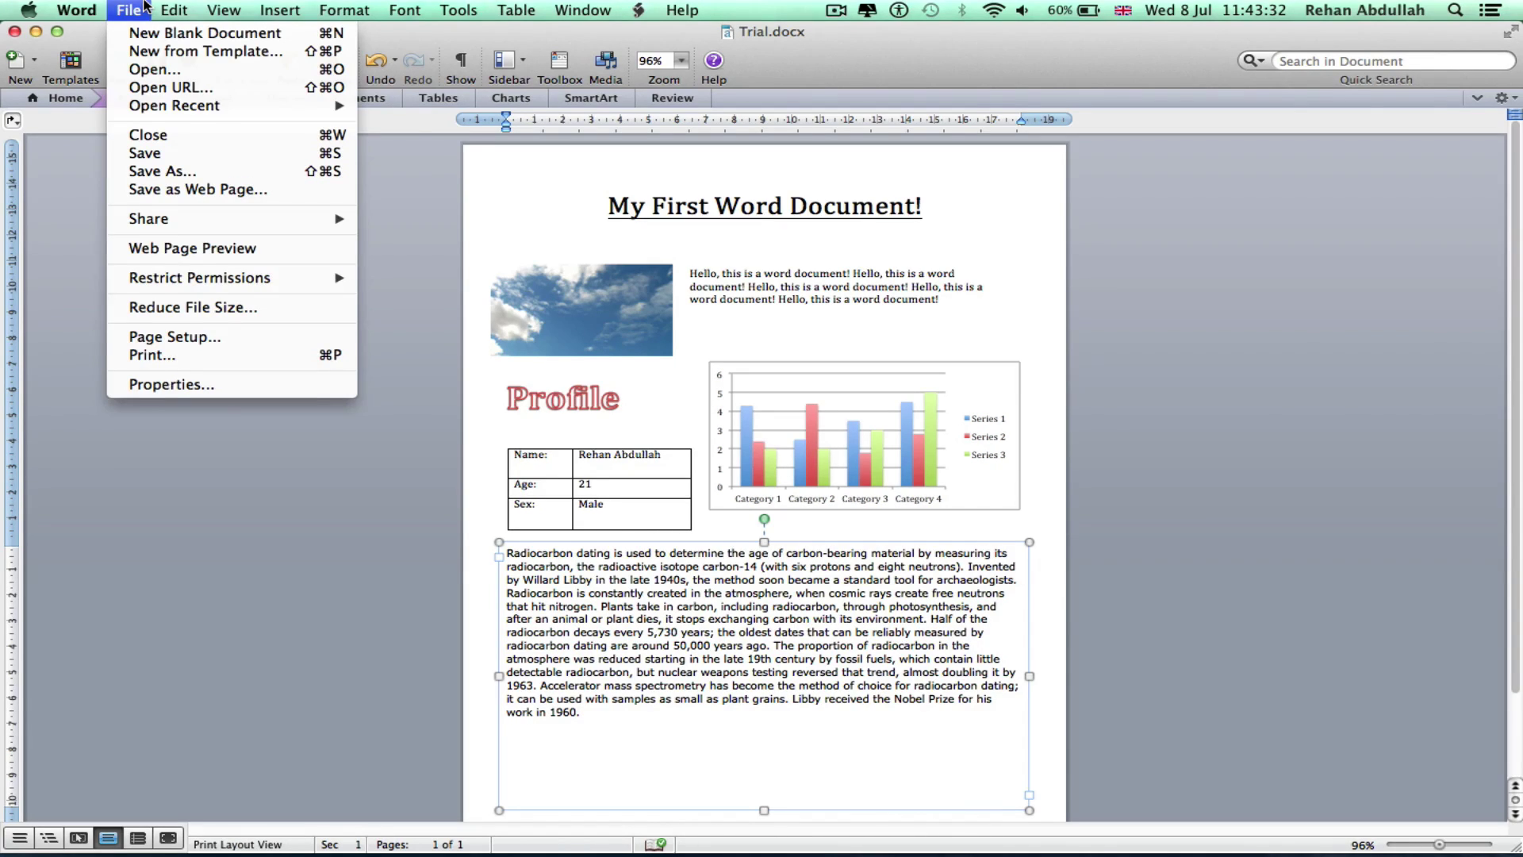
pyautogui.moveTo(176, 6)
pyautogui.moveTo(124, 6)
pyautogui.moveTo(237, 6)
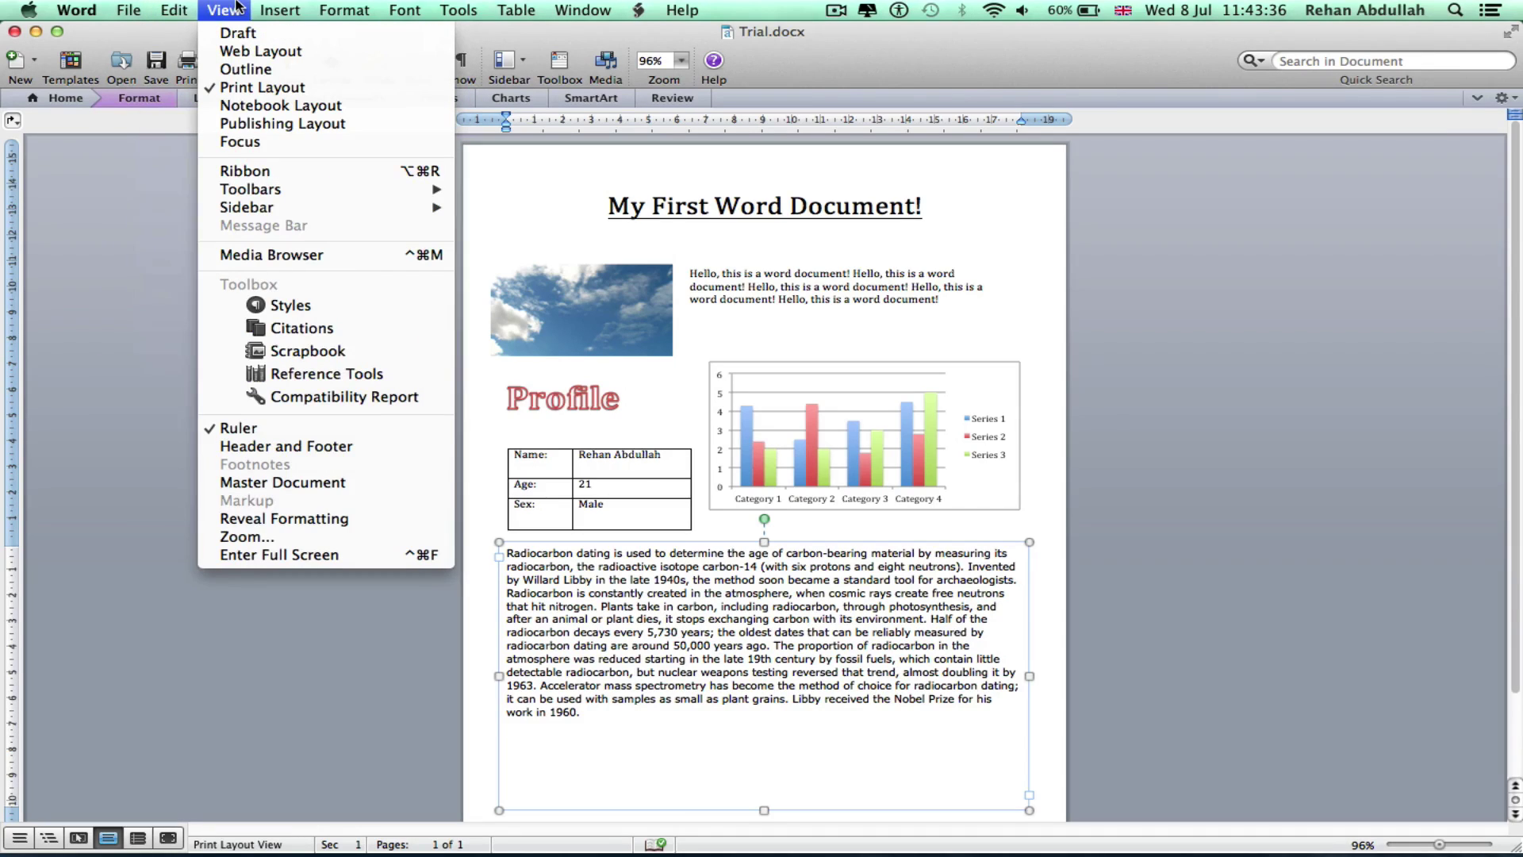
pyautogui.moveTo(346, 13)
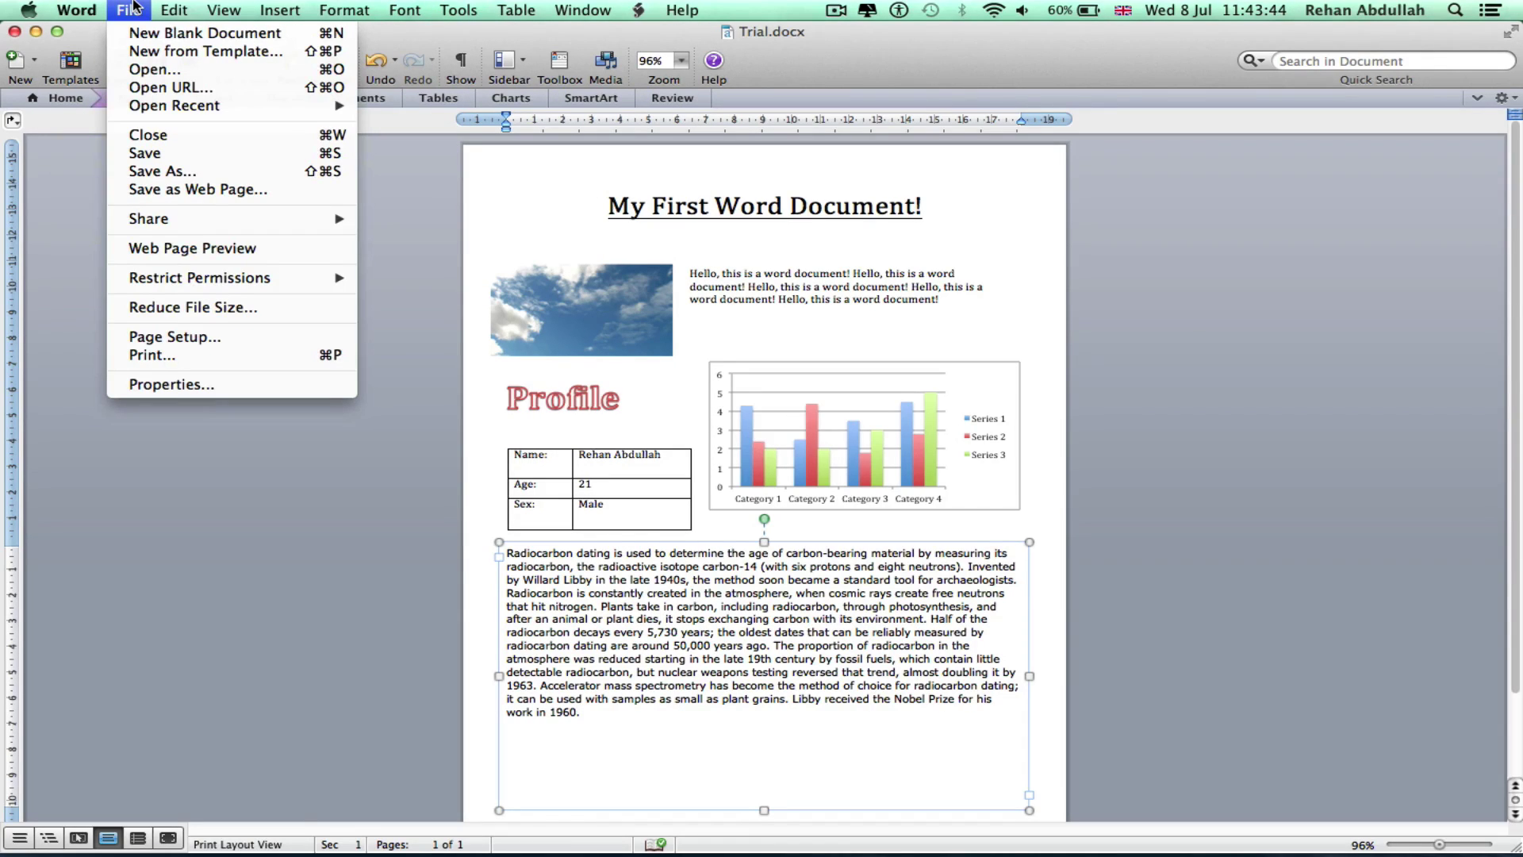
pyautogui.moveTo(250, 230)
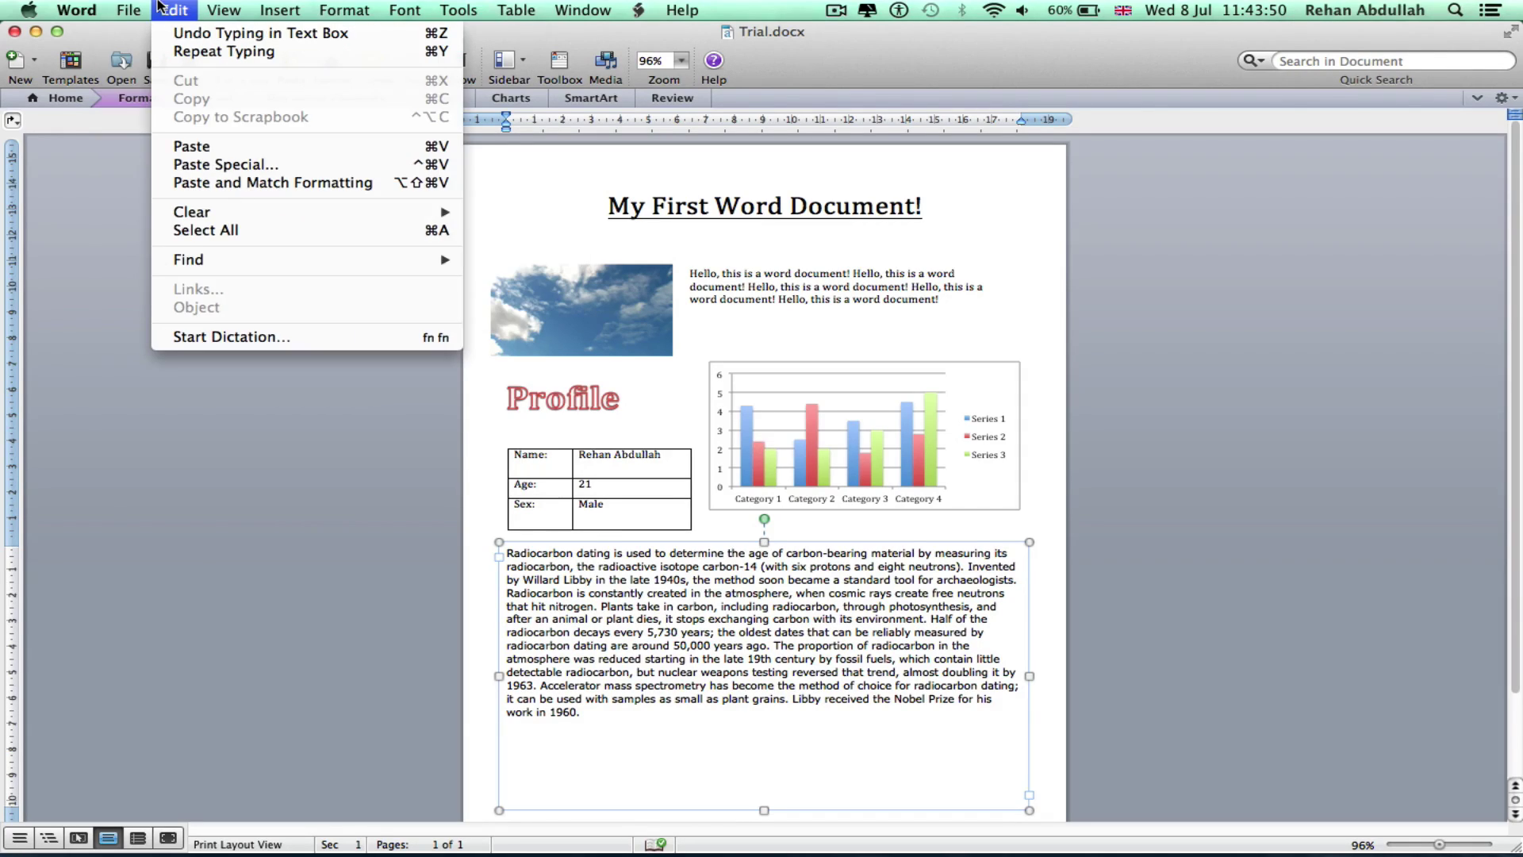
pyautogui.click(217, 424)
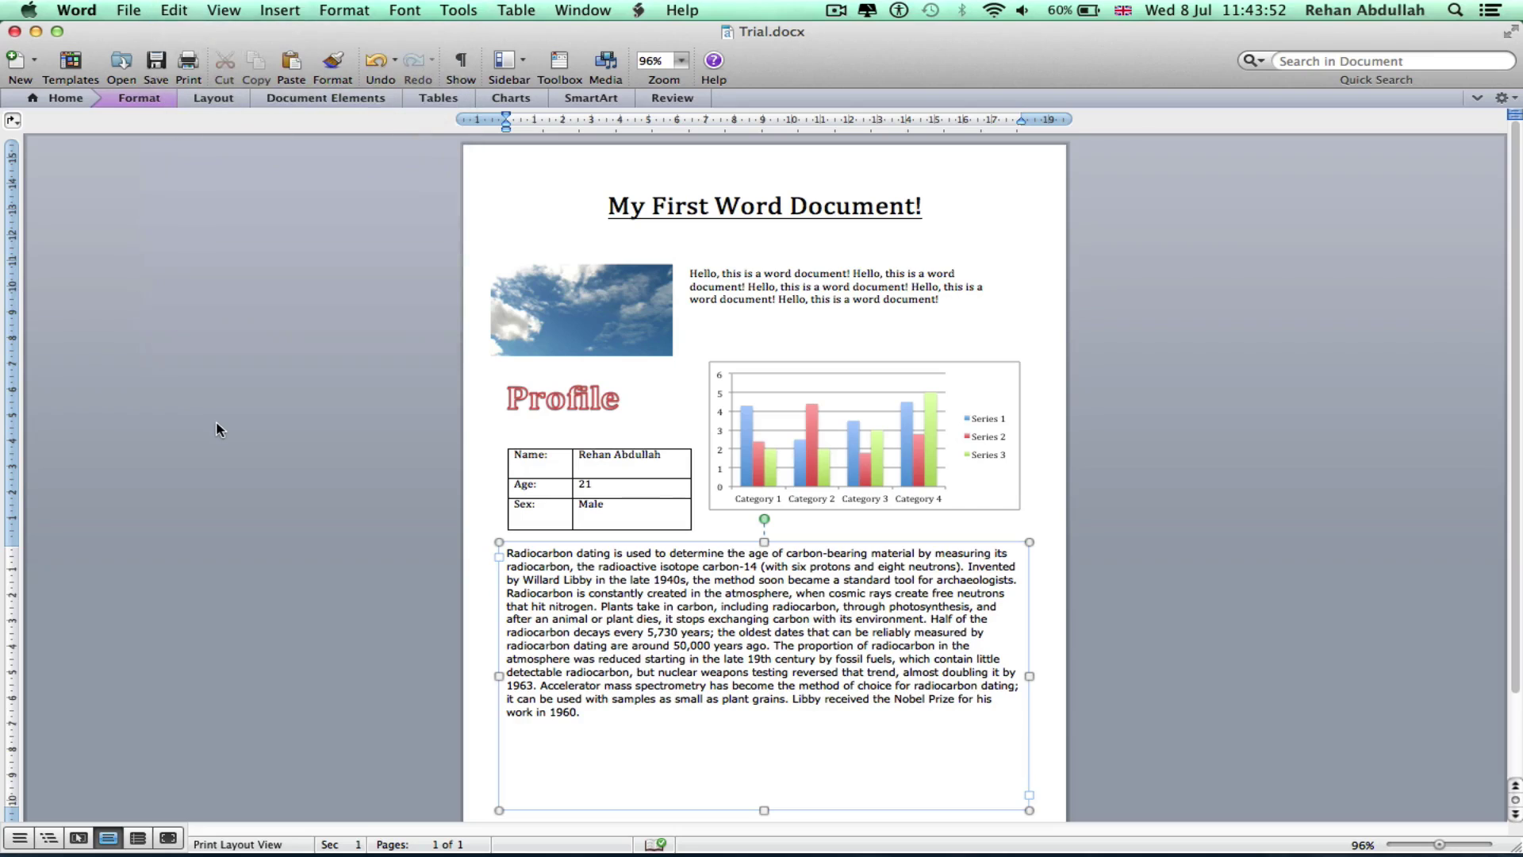
# Save the document in PDF format as Trial.pdf in the Desktop > Word folder
pyautogui.click(121, 8)
pyautogui.click(175, 168)
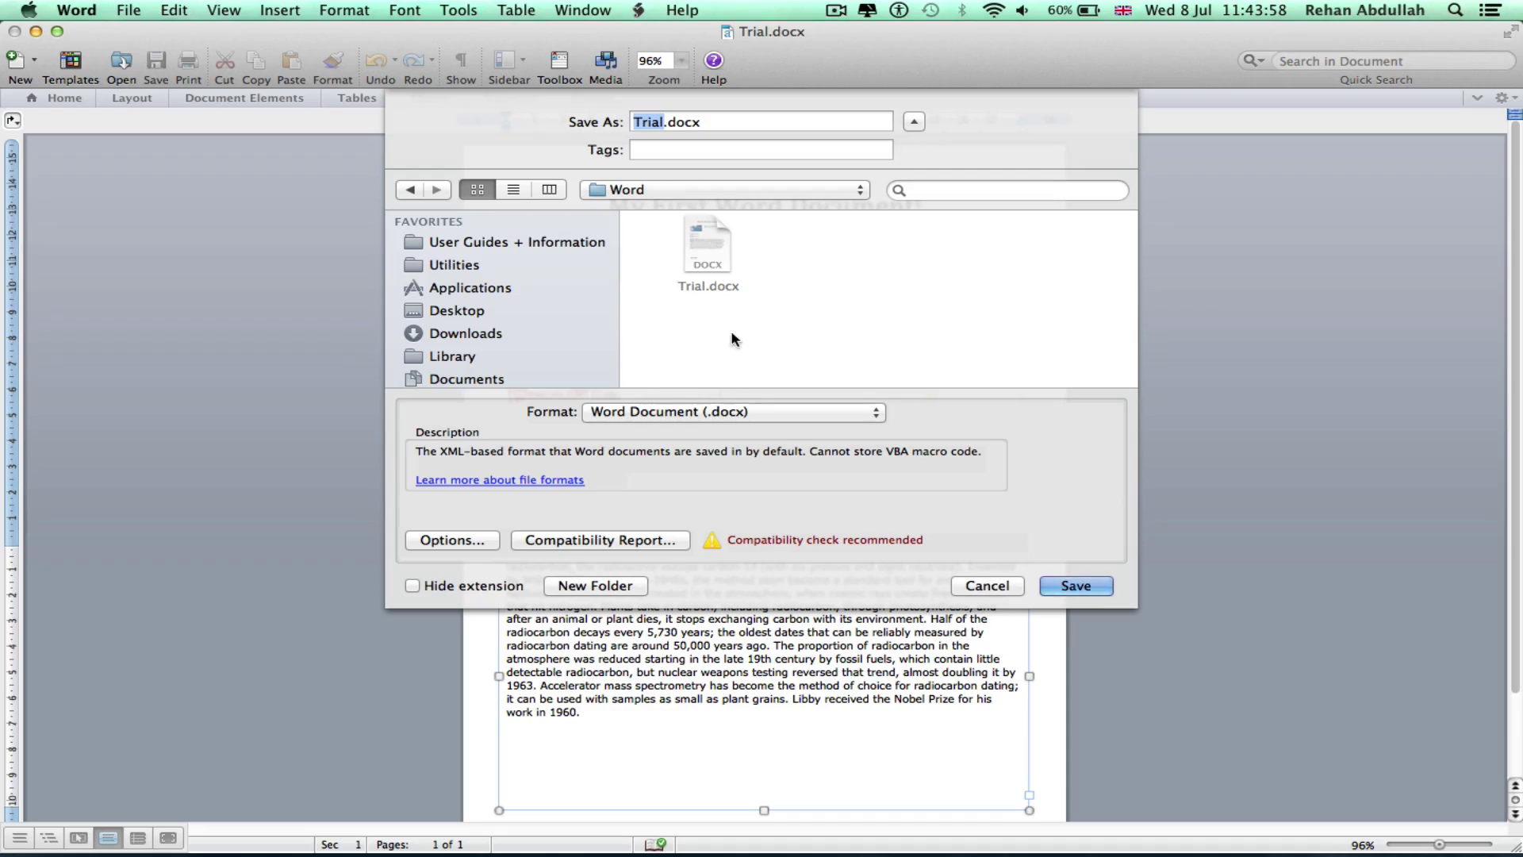
pyautogui.click(731, 411)
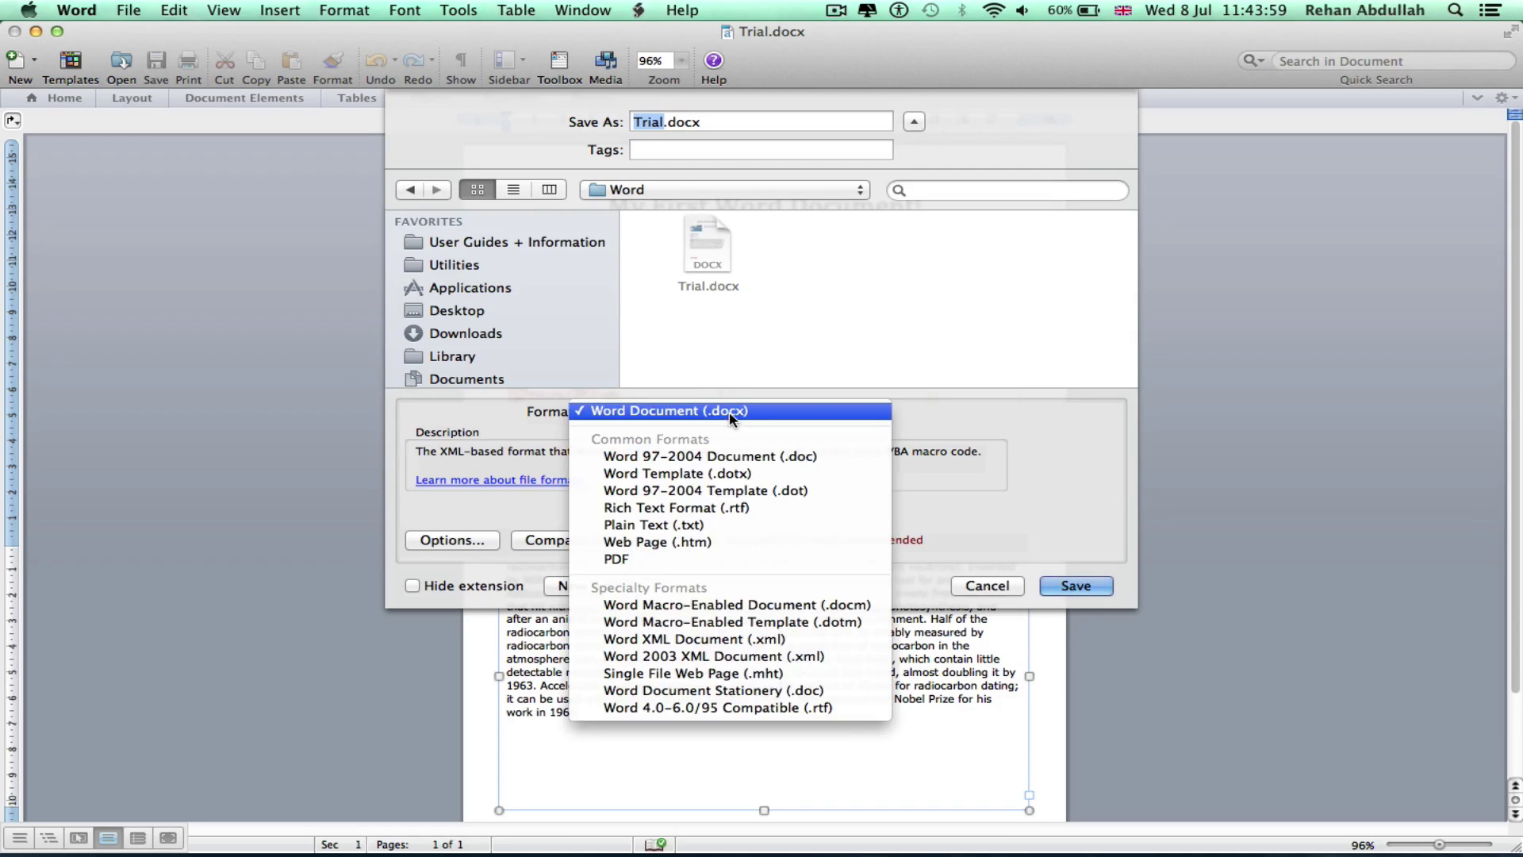
pyautogui.click(656, 559)
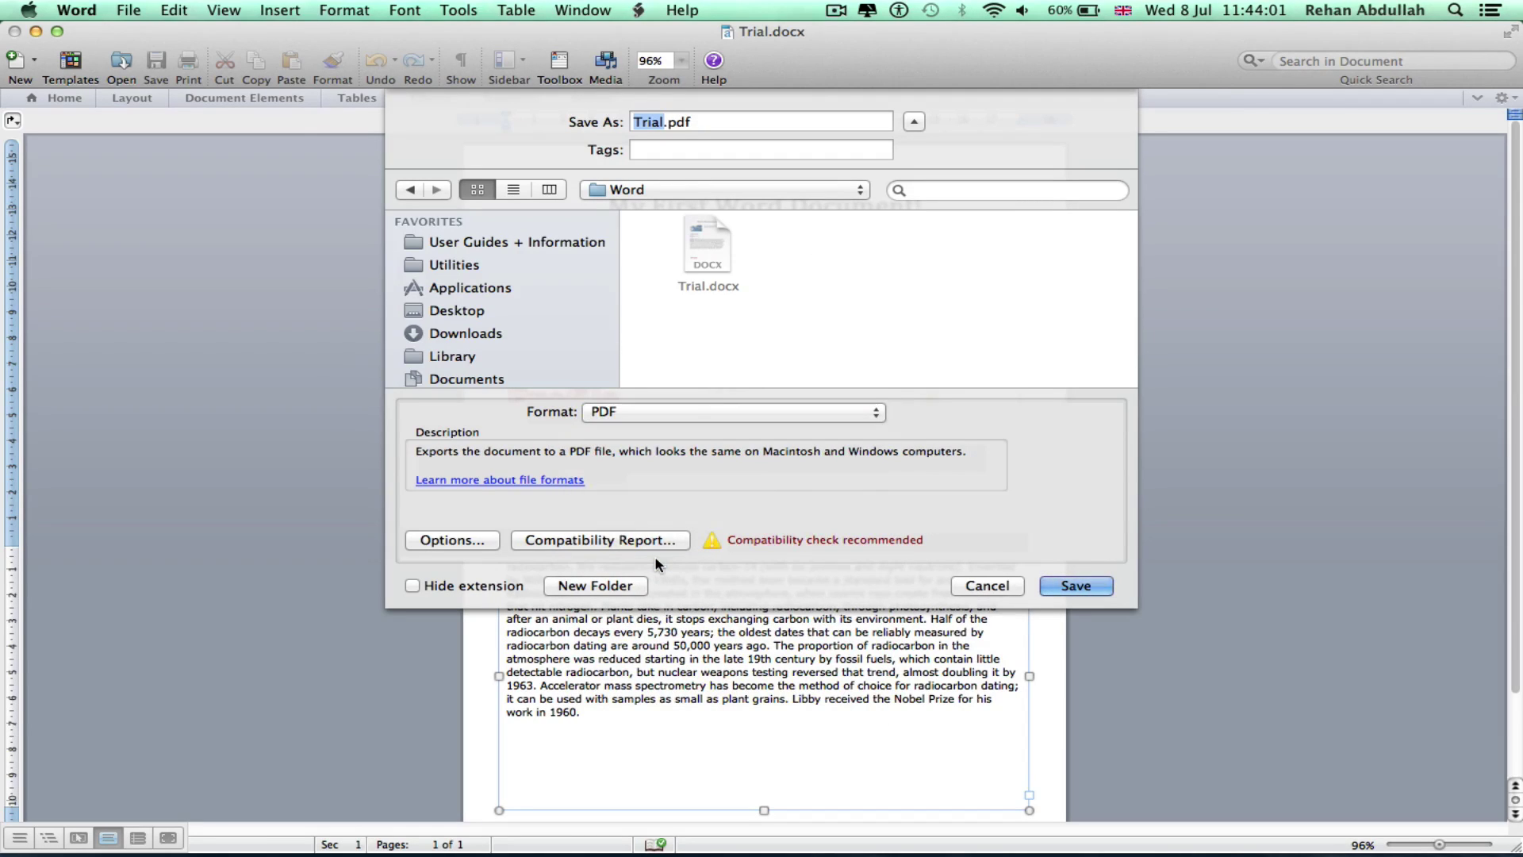
pyautogui.click(483, 309)
pyautogui.scroll(-2, 958, 263)
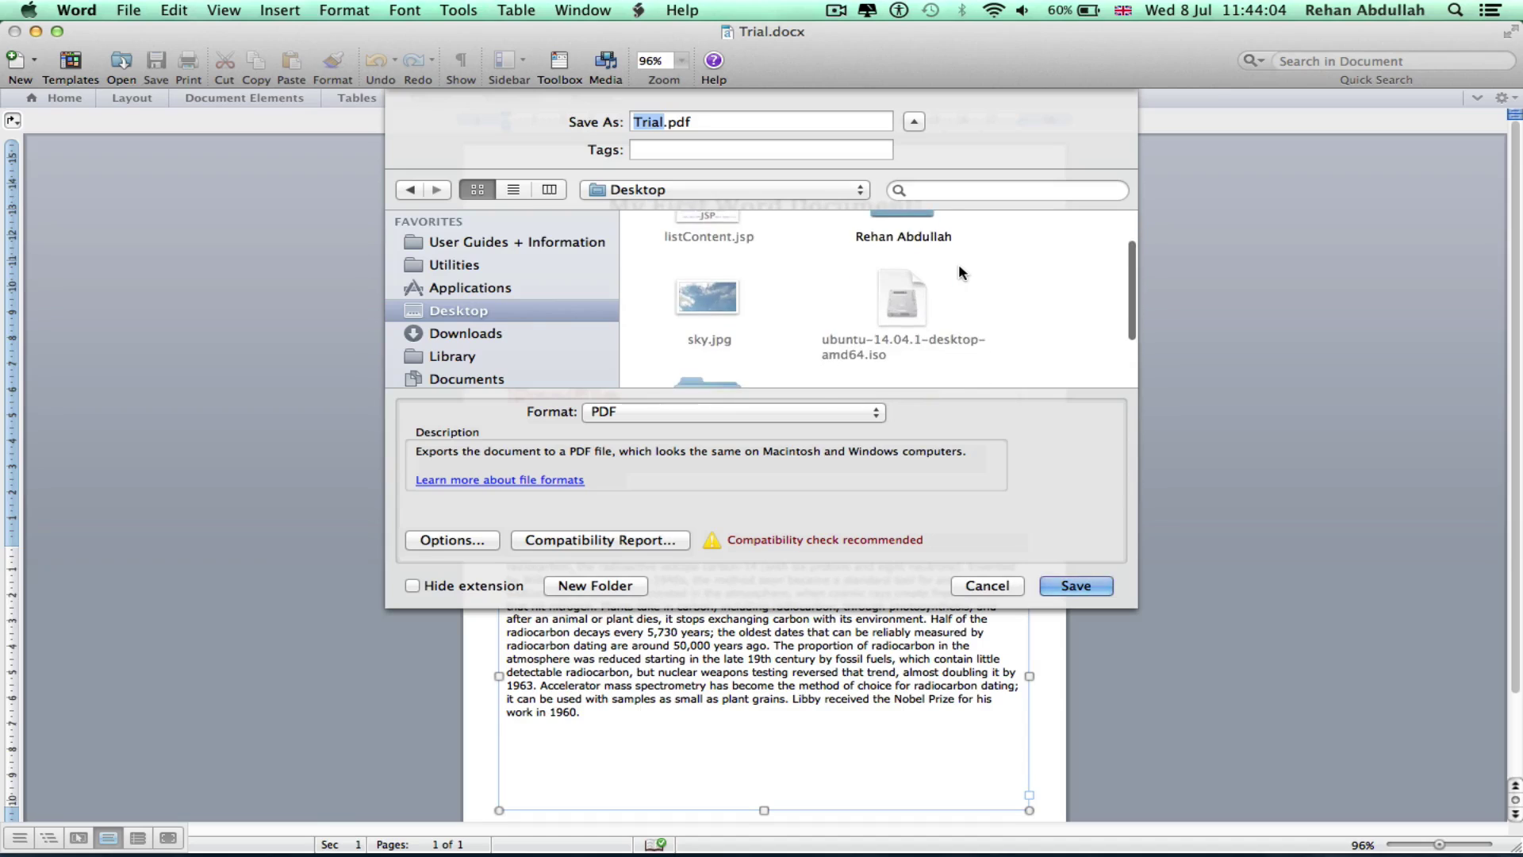
pyautogui.scroll(-3, 958, 272)
pyautogui.doubleClick(701, 333)
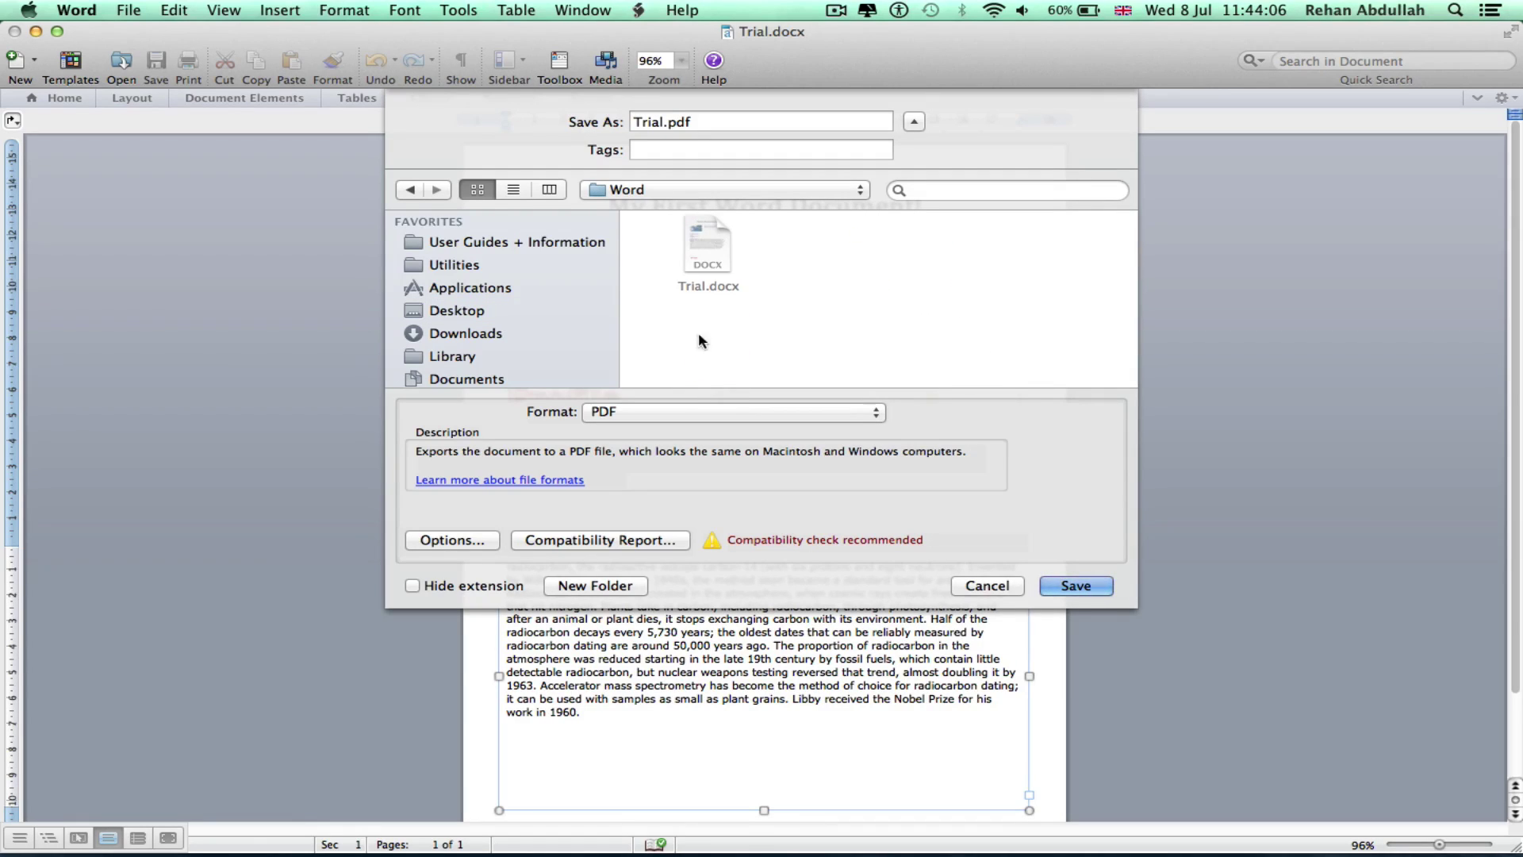
pyautogui.click(1091, 586)
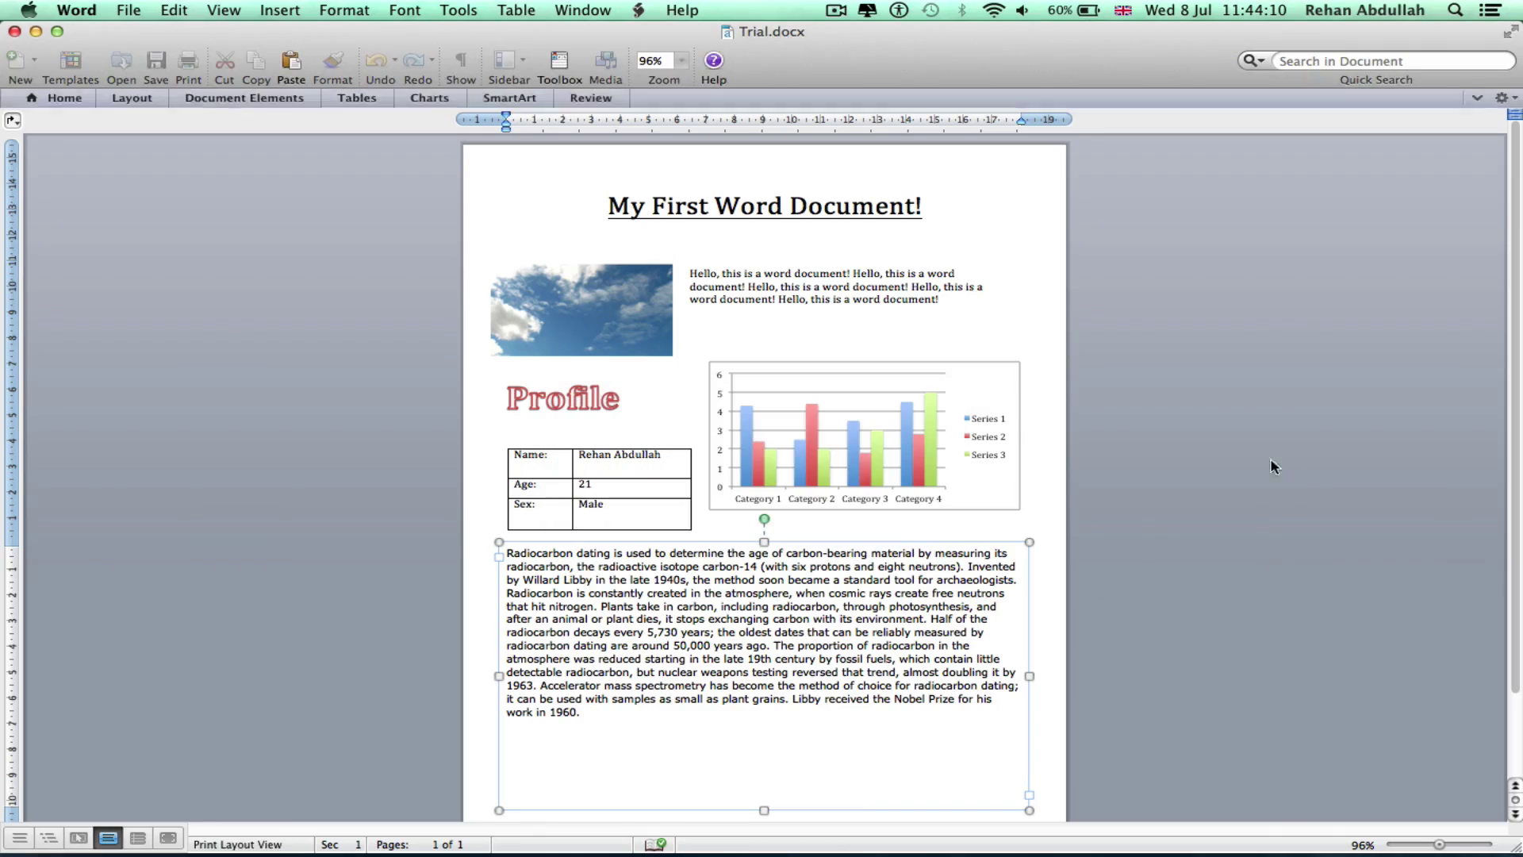
# Open the desktop Word folder, Quick Look Trial.pdf, then open it in the PDF reader
pyautogui.click(1269, 407)
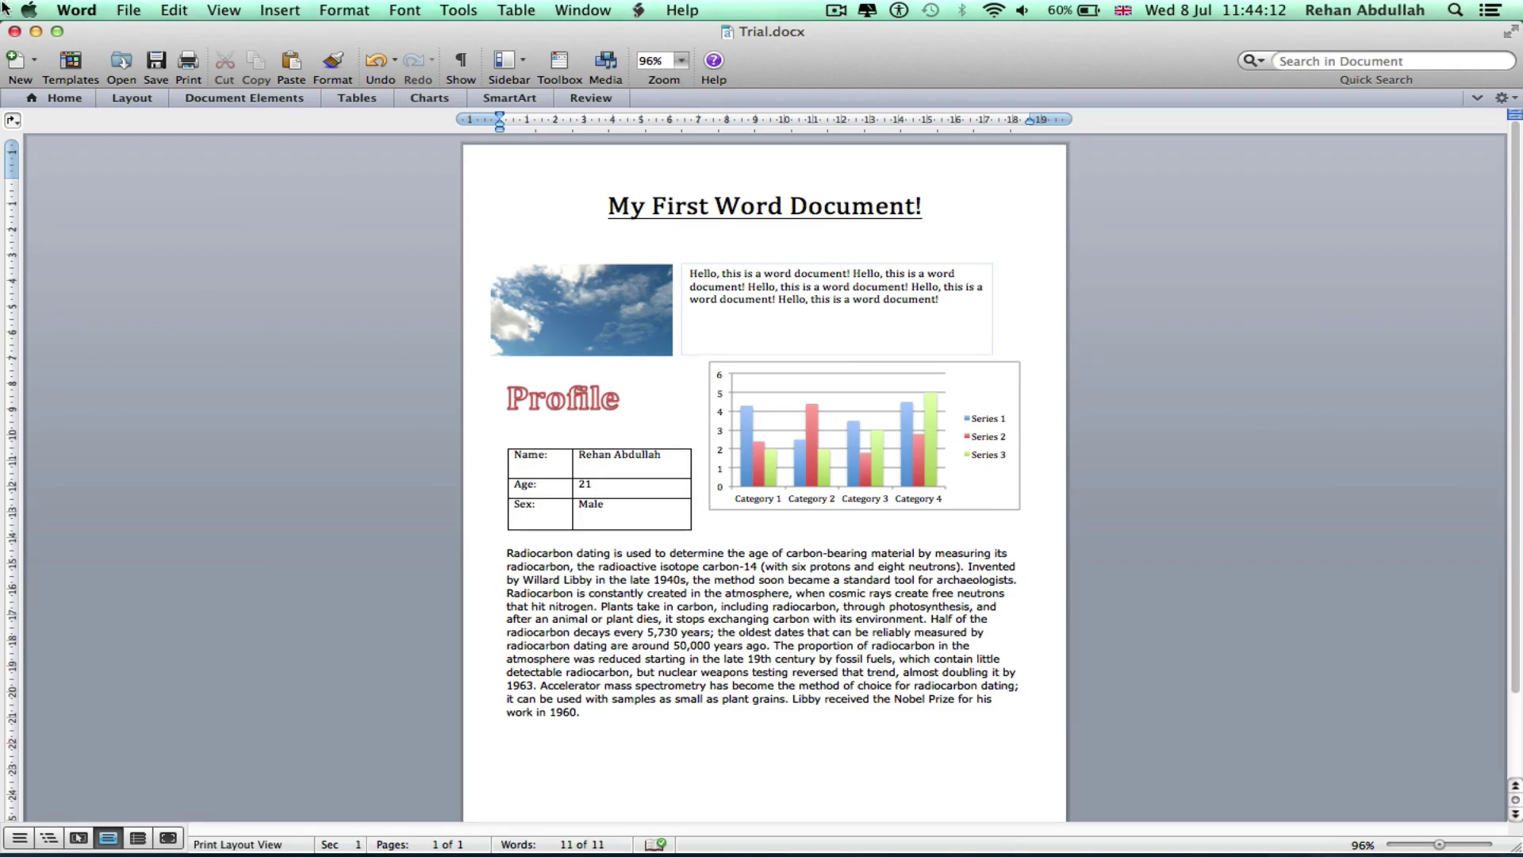
pyautogui.click(34, 35)
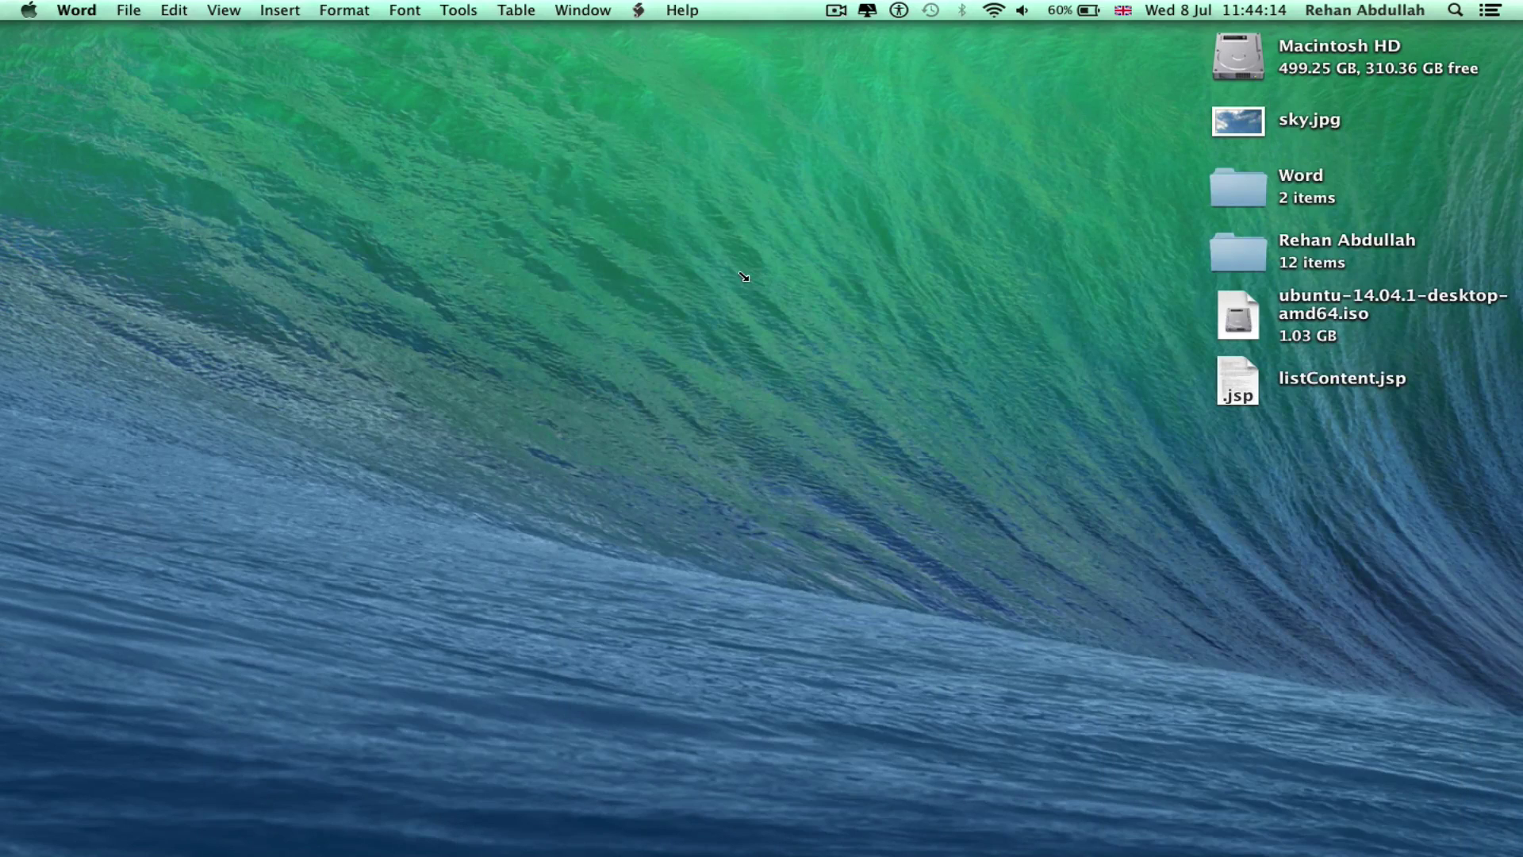
pyautogui.click(746, 272)
pyautogui.click(1207, 202)
pyautogui.doubleClick(1207, 203)
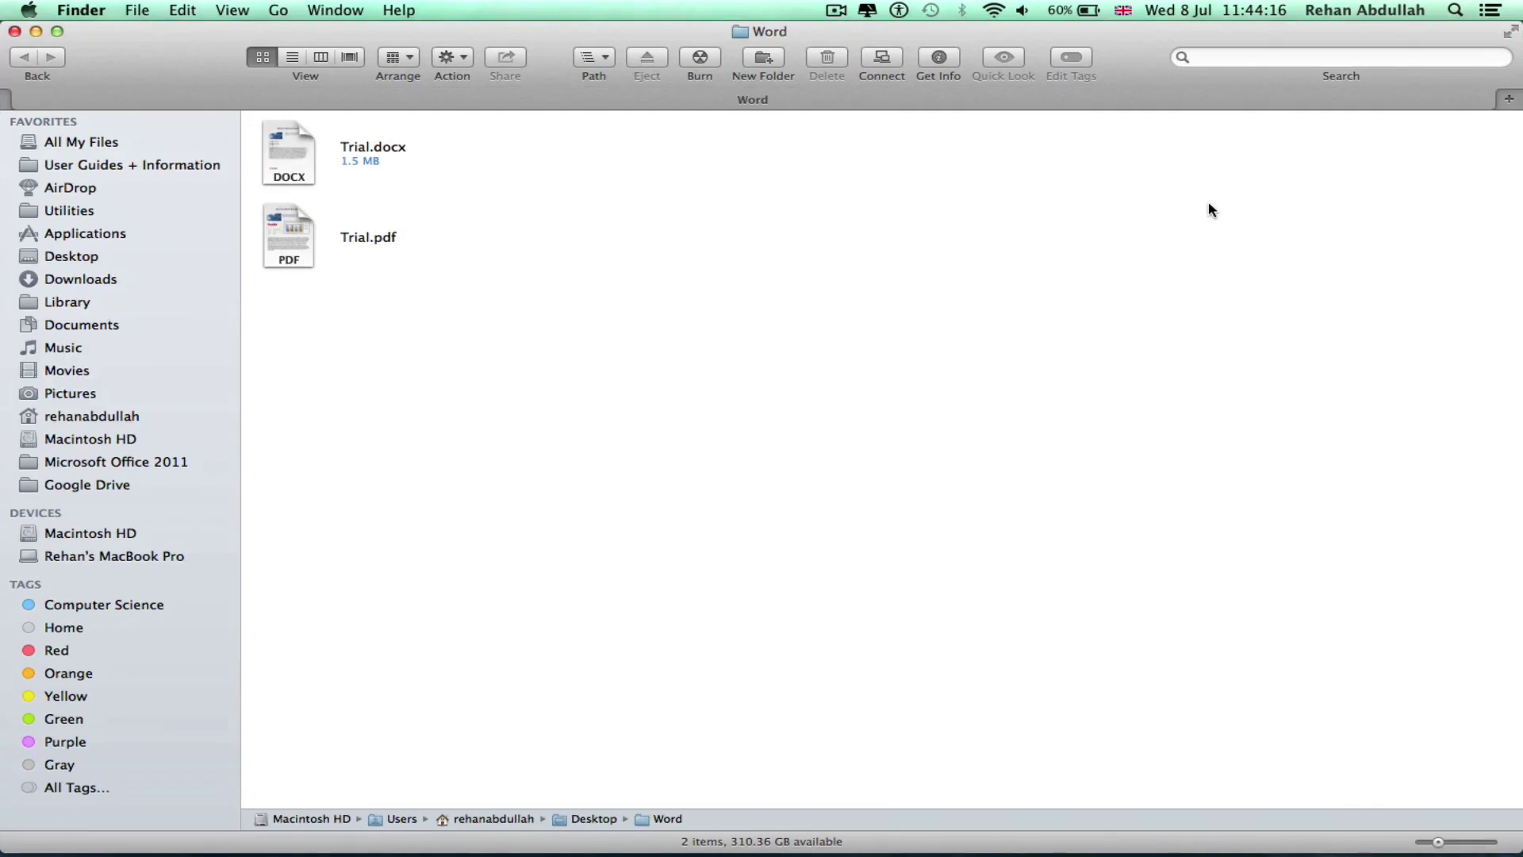
pyautogui.click(302, 230)
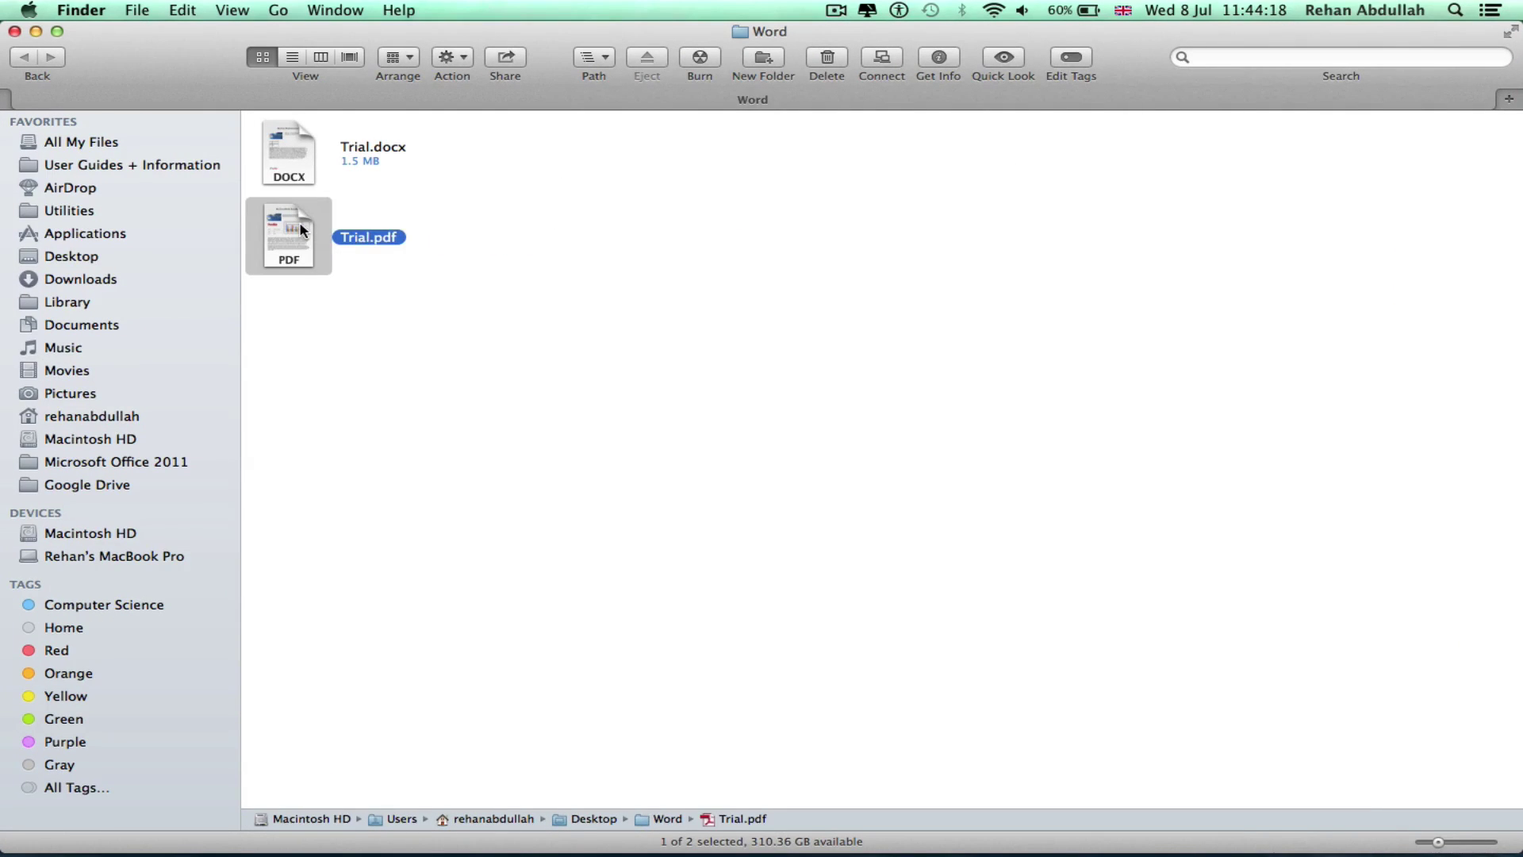
pyautogui.press('space')
pyautogui.press('space')
pyautogui.doubleClick(302, 230)
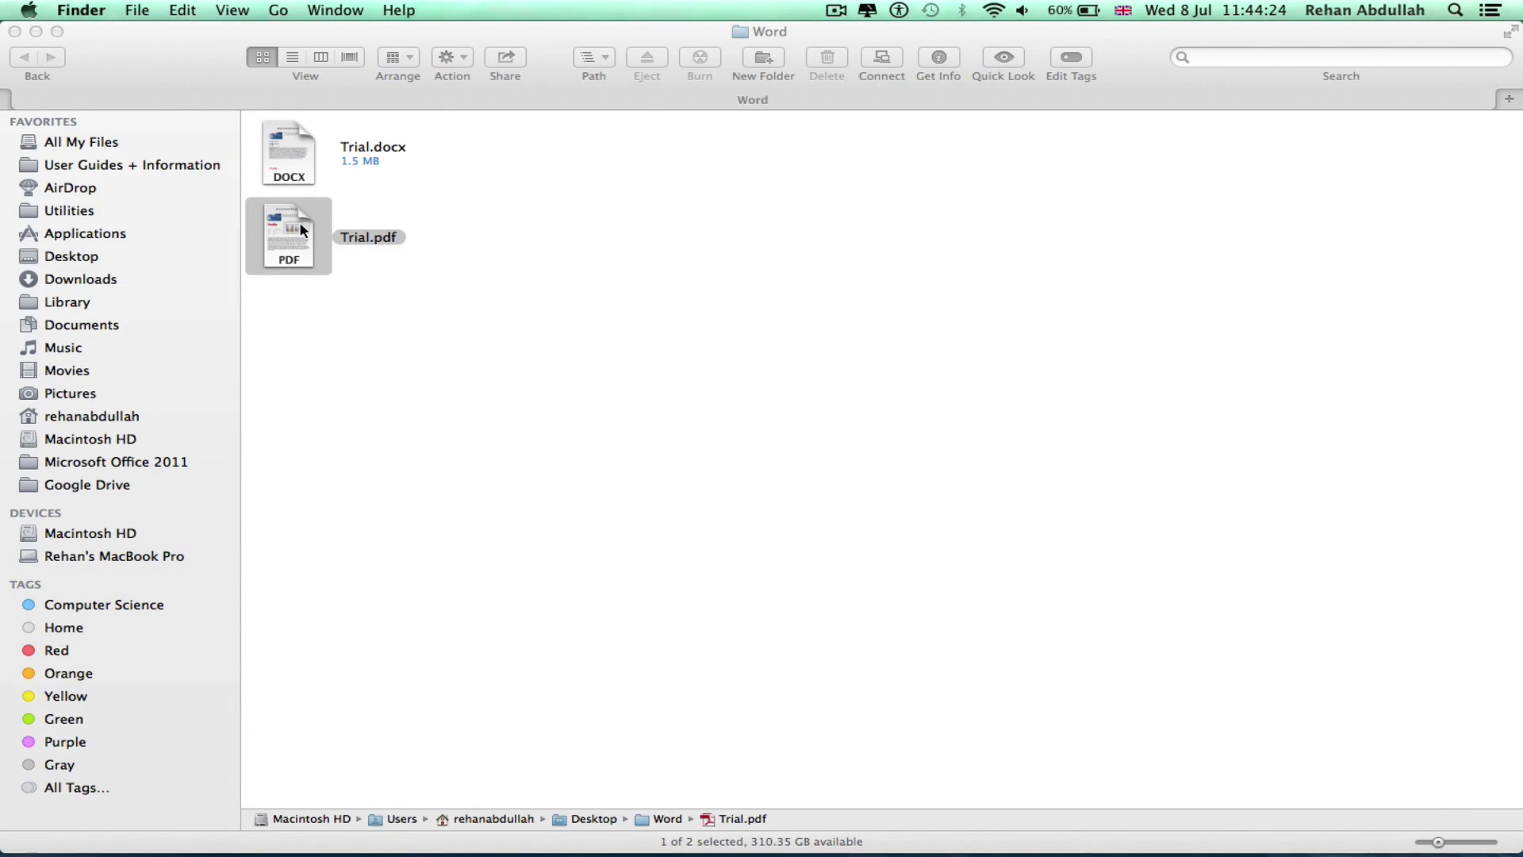
# Zoom Trial.pdf to 100%, scroll through the page, and move Reader to the left half
pyautogui.click(412, 60)
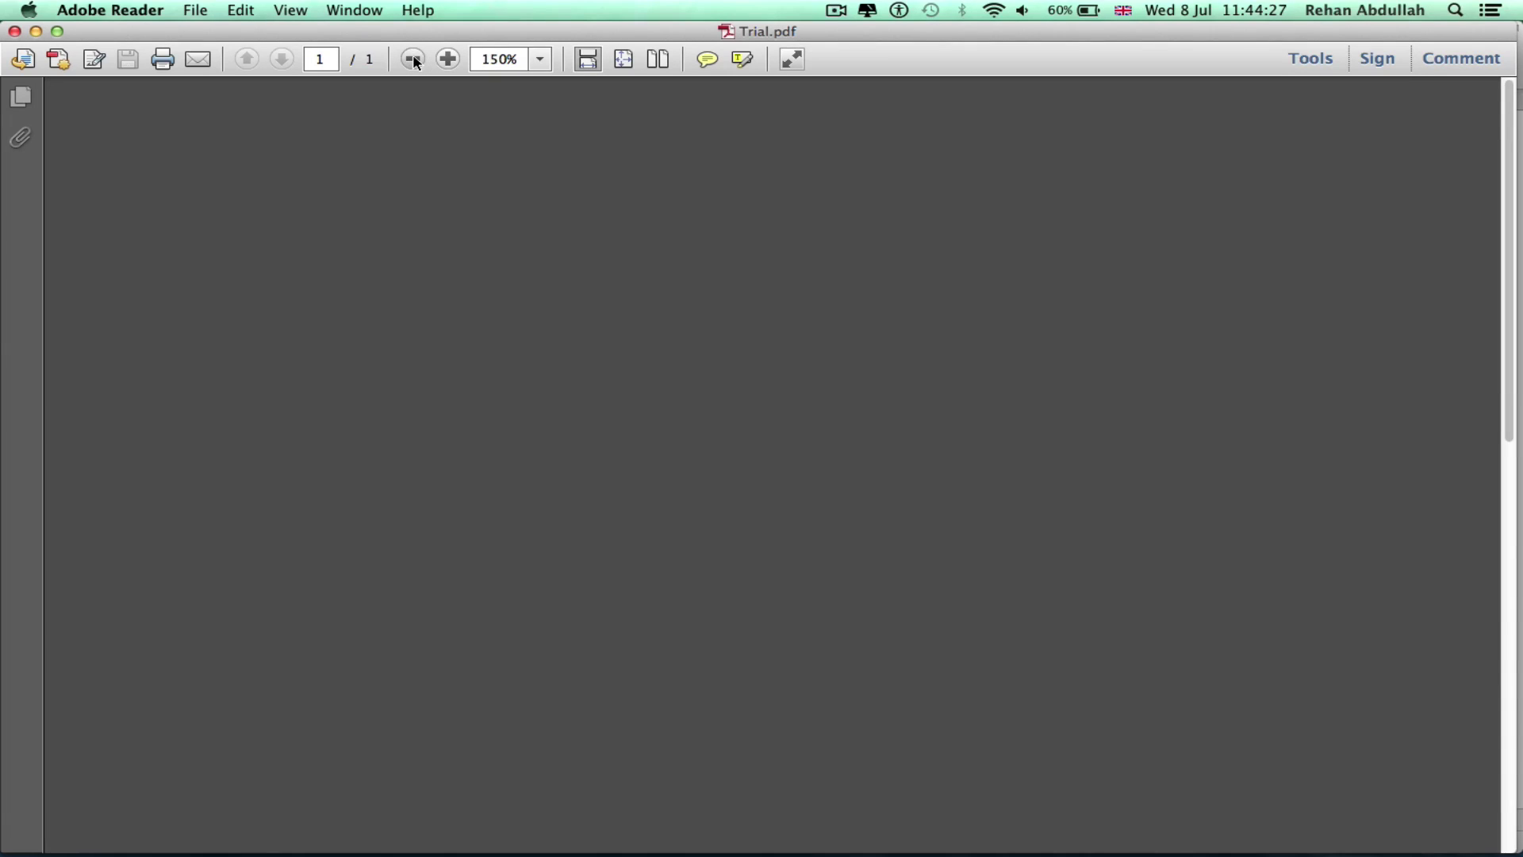
pyautogui.click(412, 59)
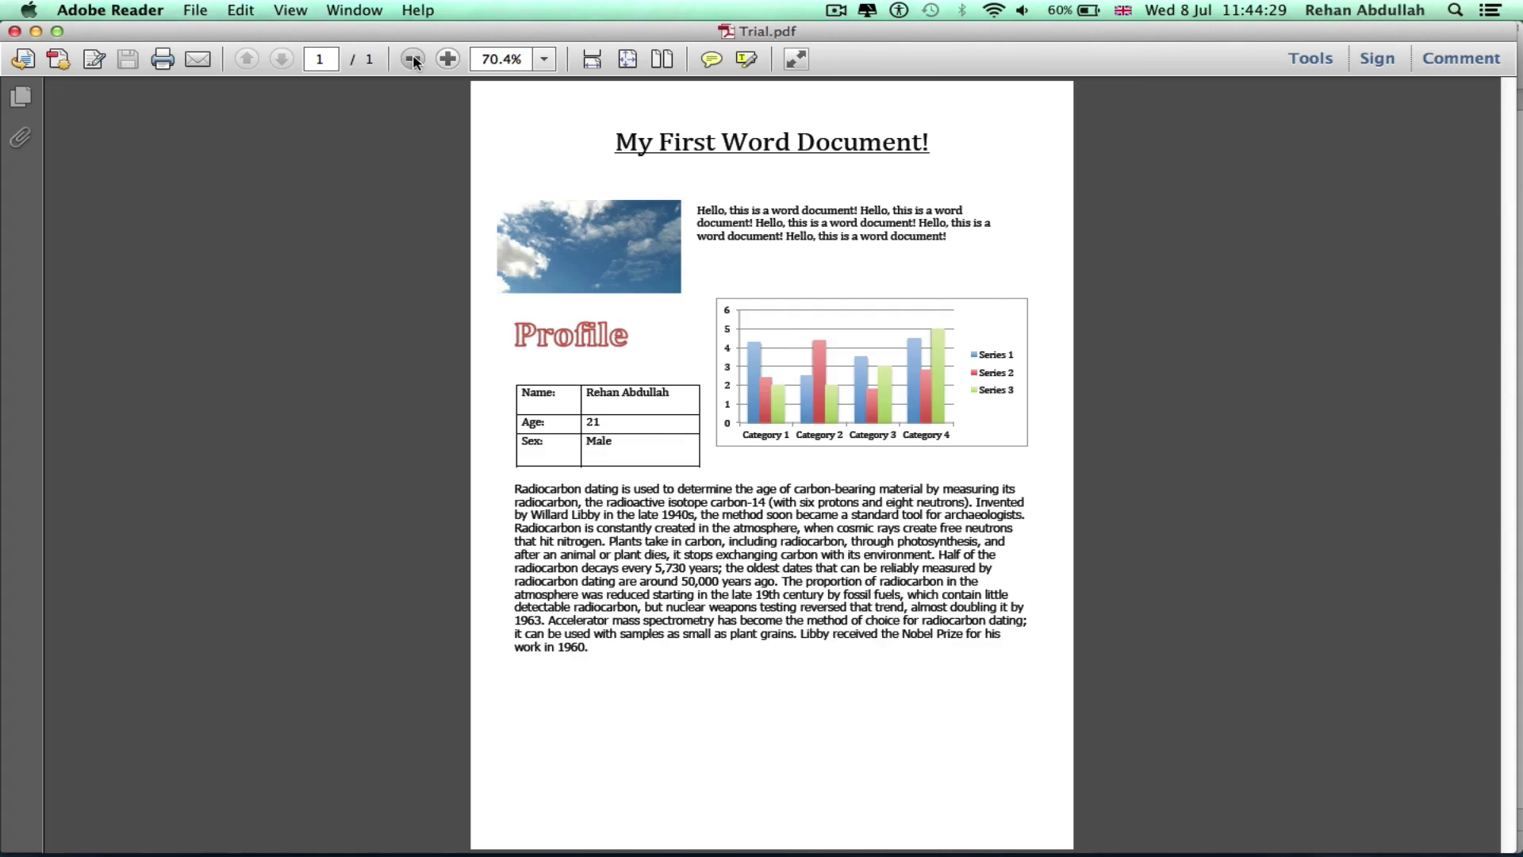
pyautogui.click(412, 60)
pyautogui.click(449, 60)
pyautogui.click(449, 60)
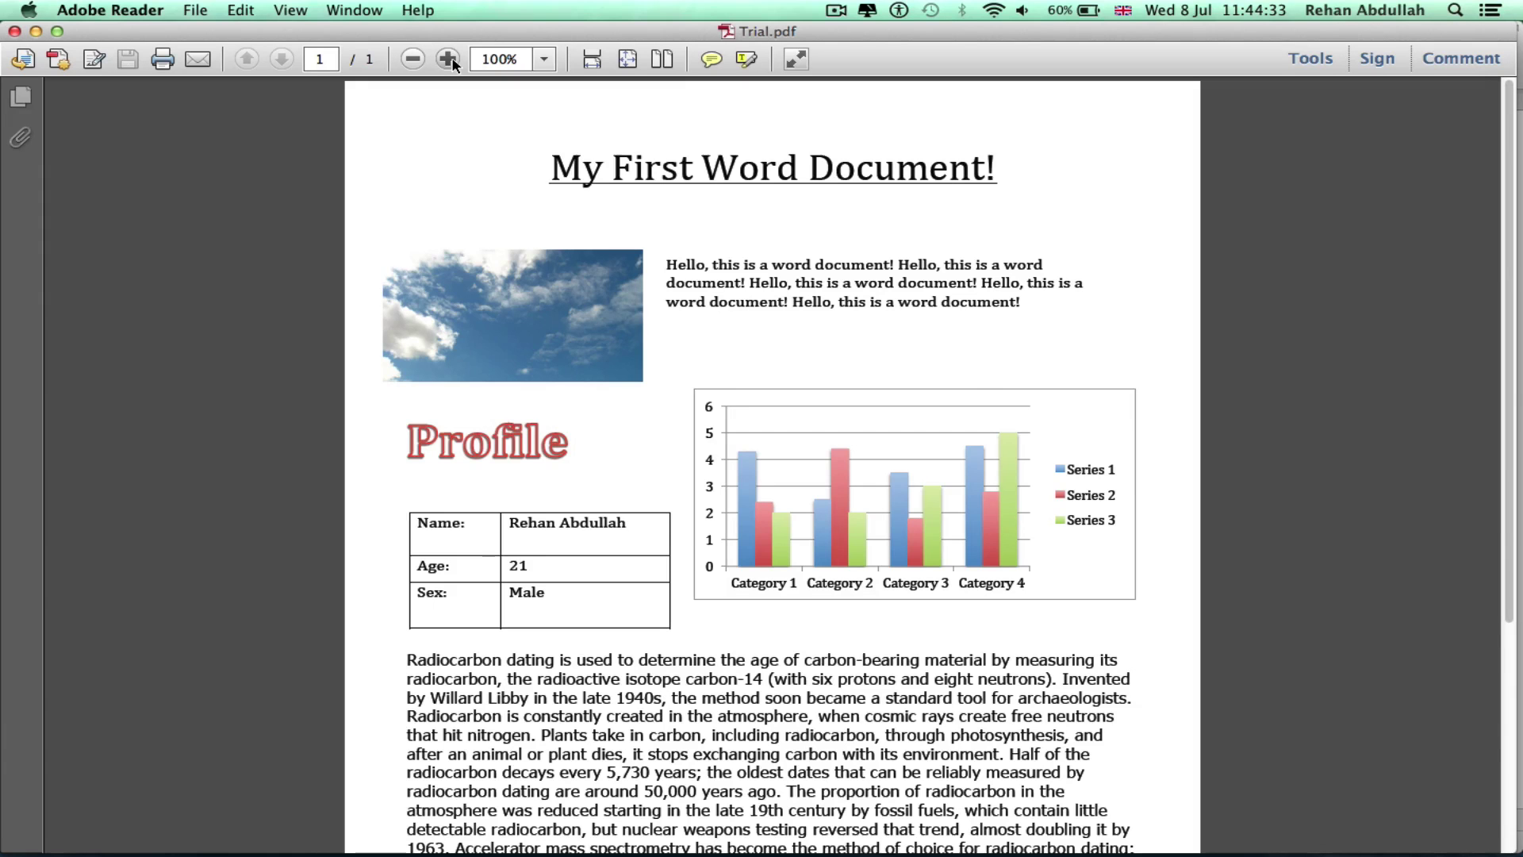
pyautogui.scroll(-5, 726, 376)
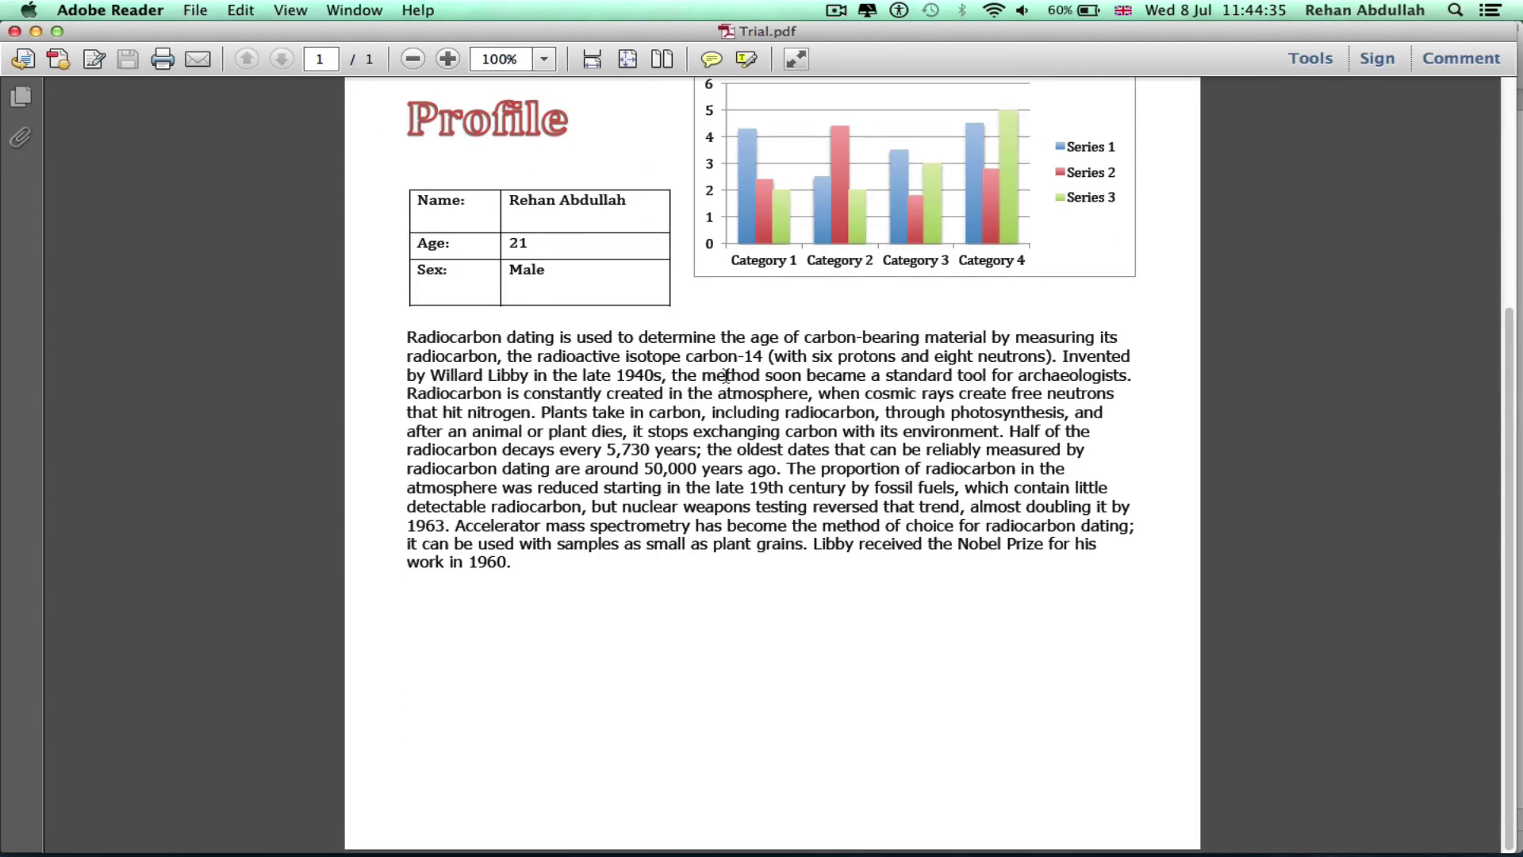
pyautogui.scroll(5, 726, 376)
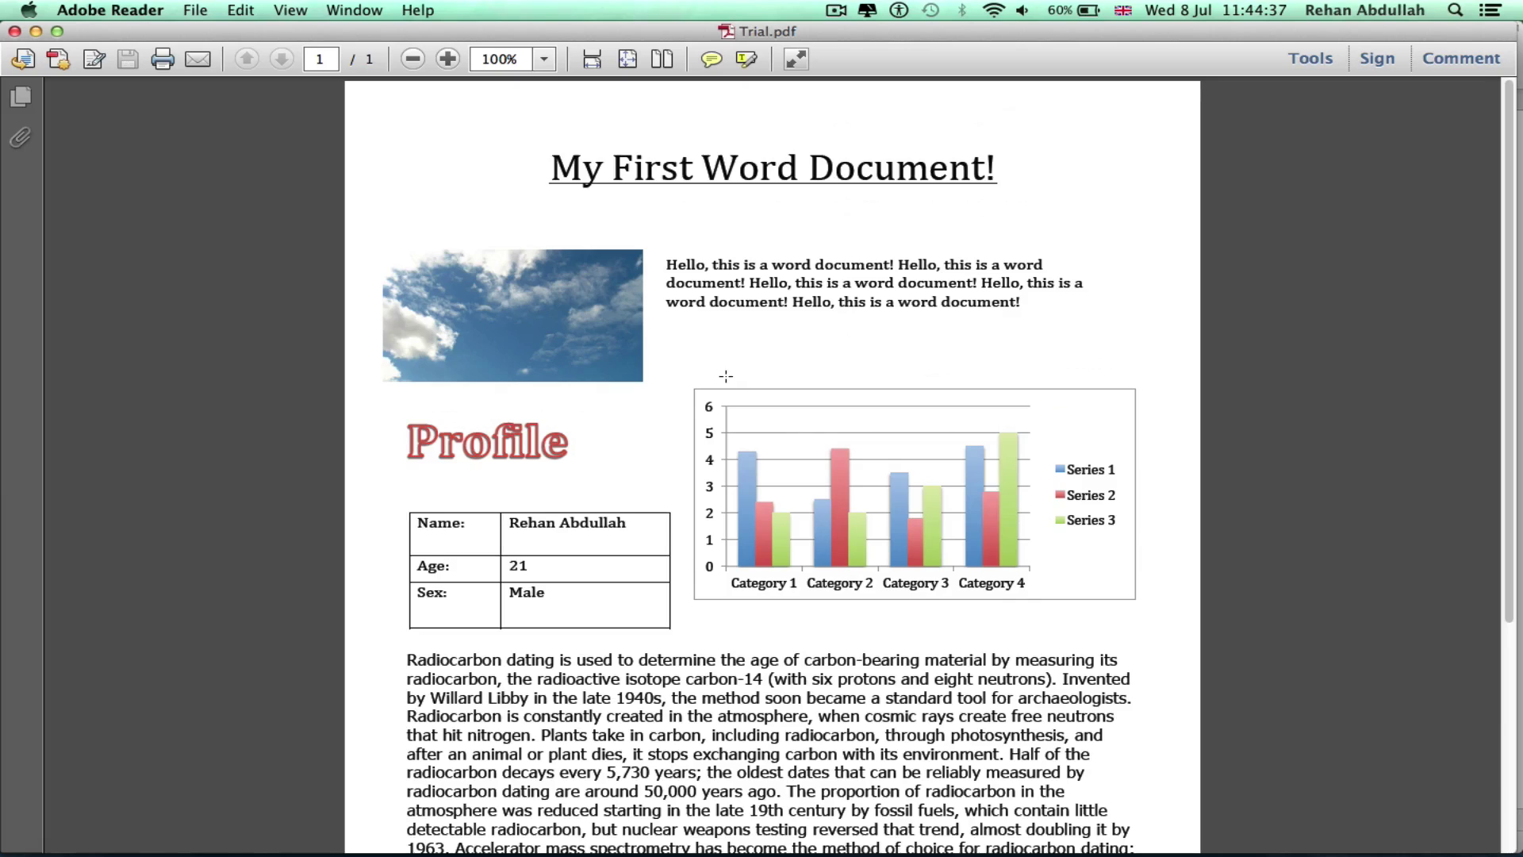
pyautogui.scroll(-4, 727, 376)
pyautogui.scroll(4, 727, 376)
pyautogui.scroll(-5, 727, 376)
pyautogui.scroll(5, 724, 374)
pyautogui.moveTo(267, 36); pyautogui.dragTo(309, 286)
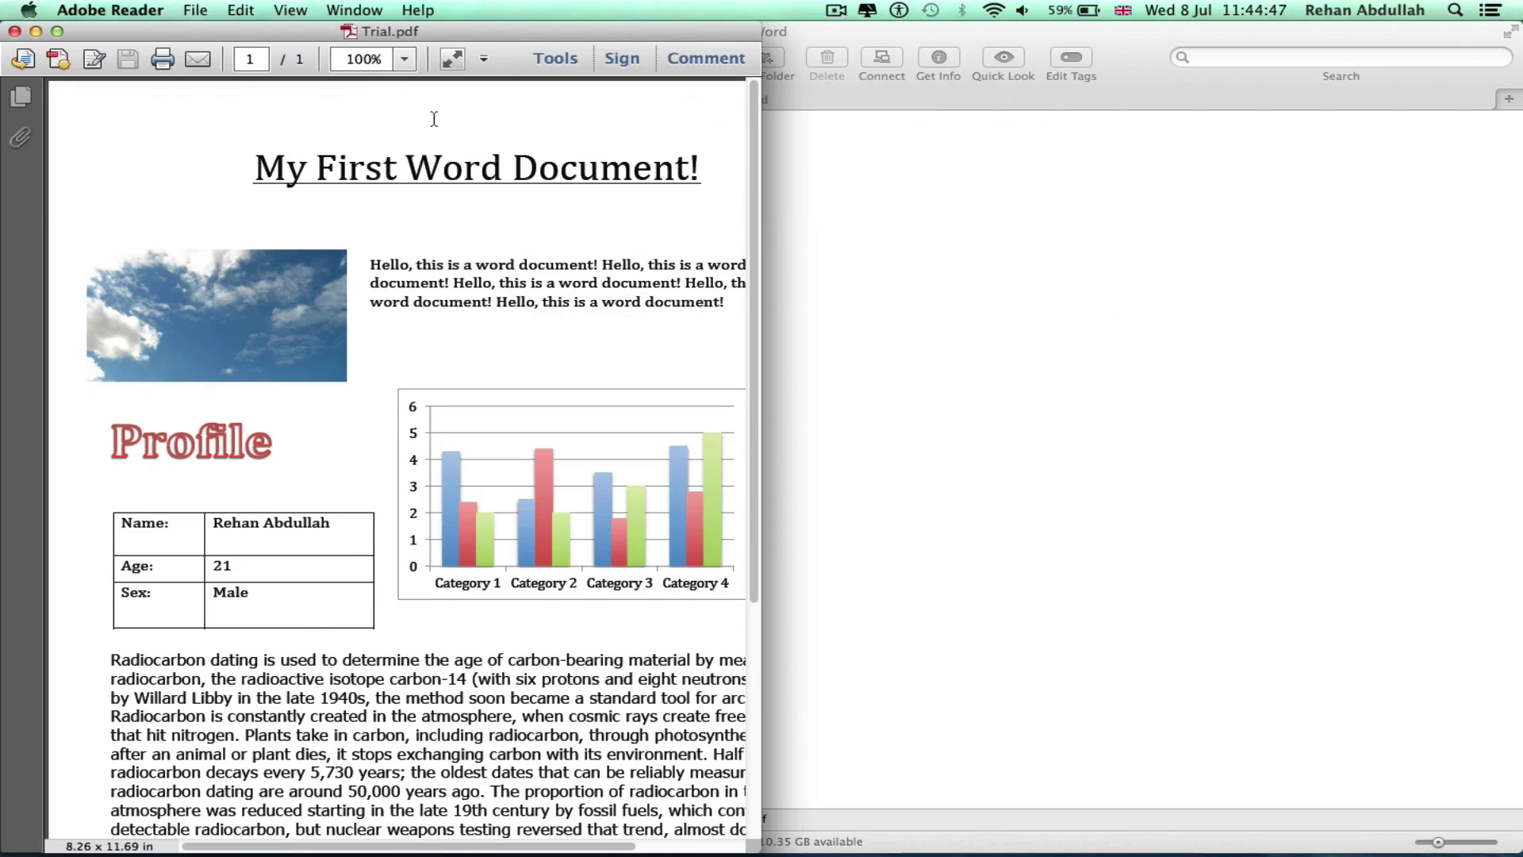
# Close Finder and place Word's Trial.docx on the right half beside the Reader PDF
pyautogui.click(816, 273)
pyautogui.click(14, 30)
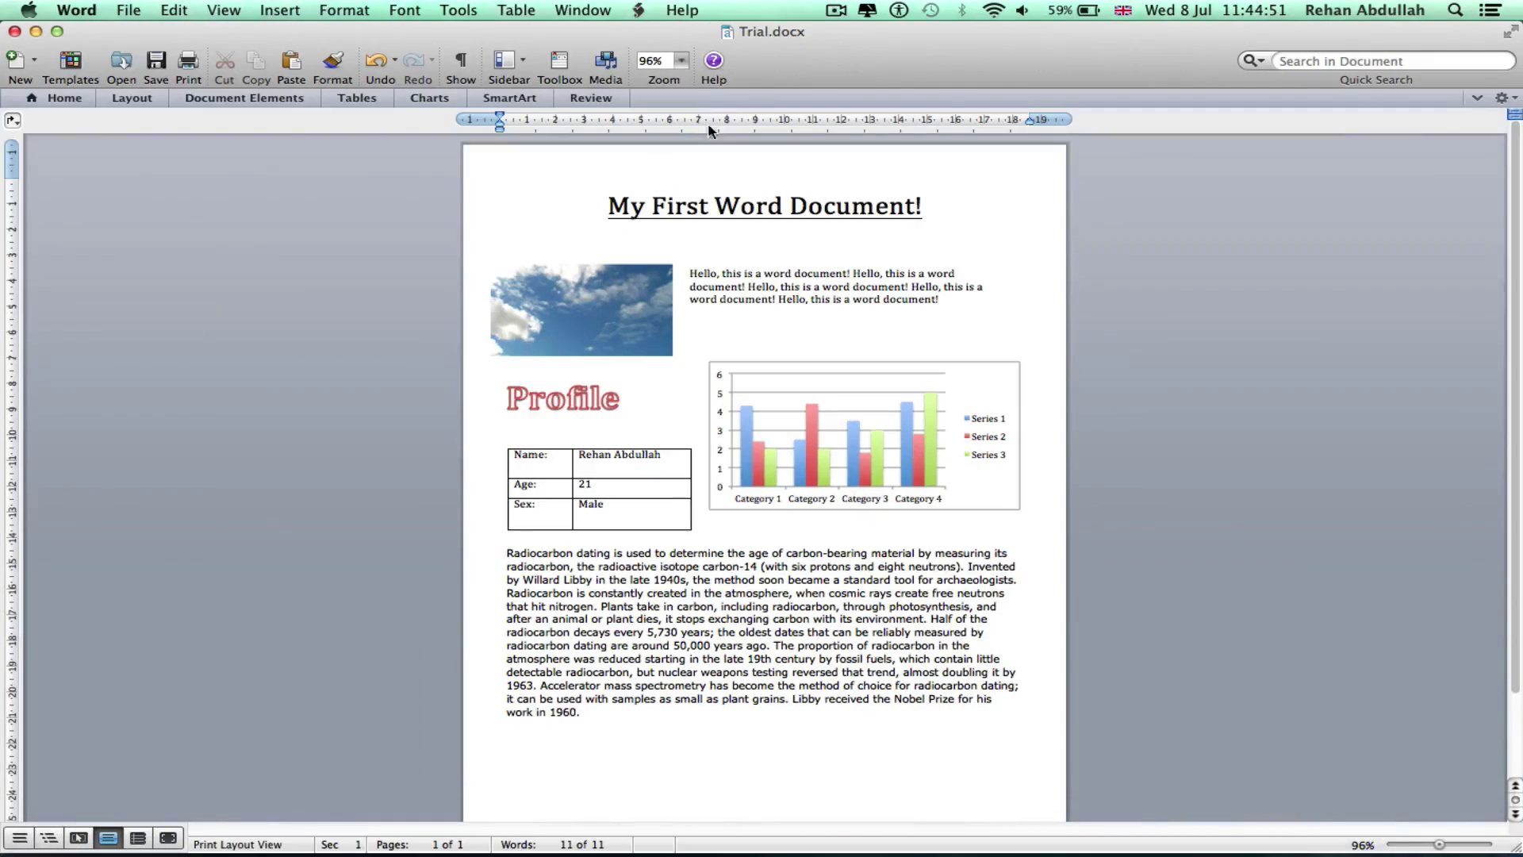
pyautogui.hotkey('ctrl', 'alt', 'Right')
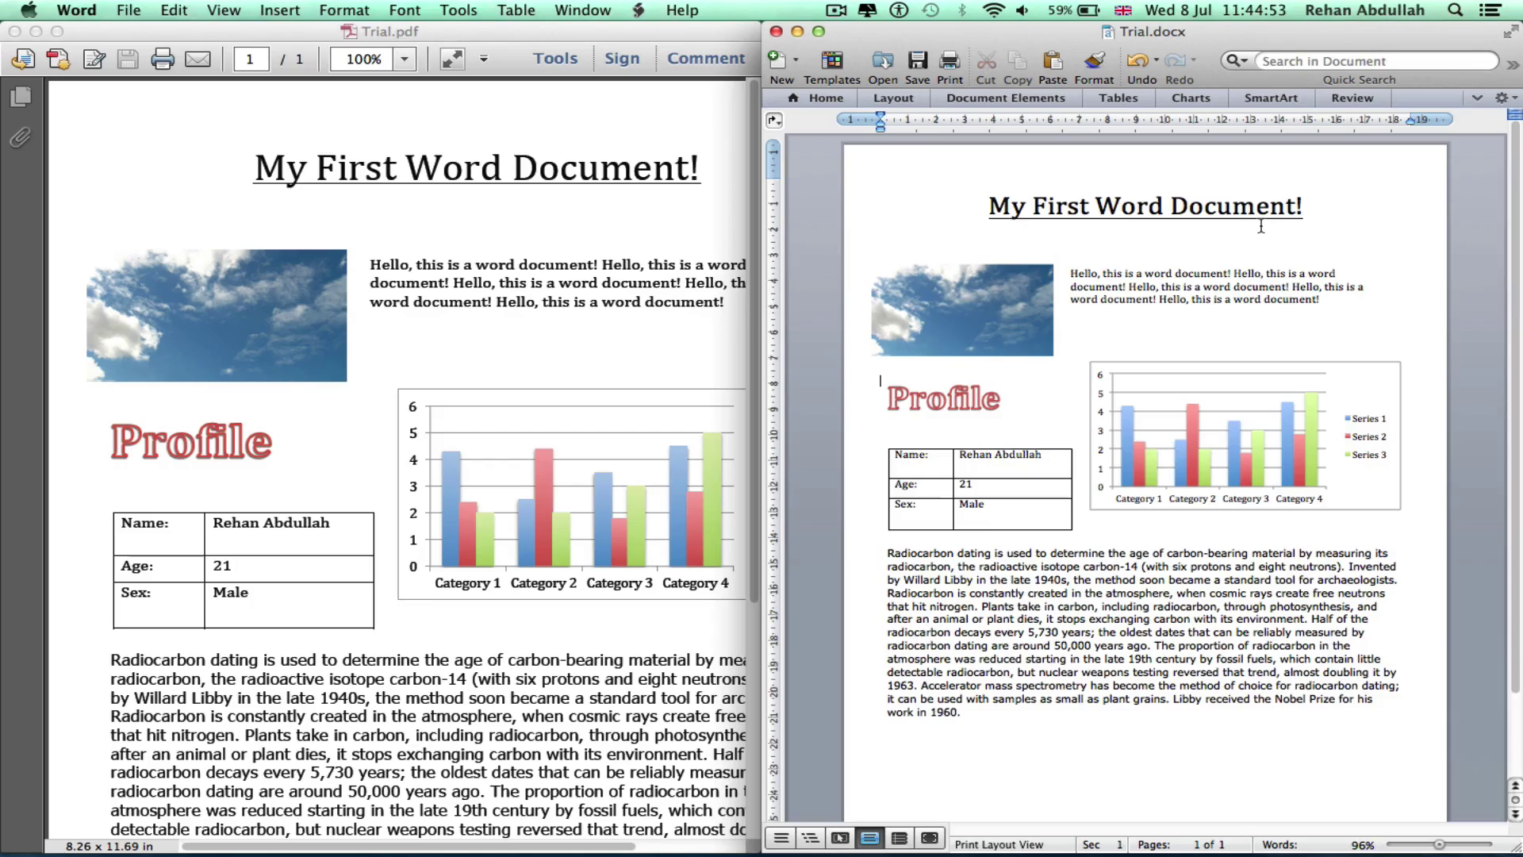
pyautogui.click(1119, 294)
pyautogui.scroll(-2, 1118, 294)
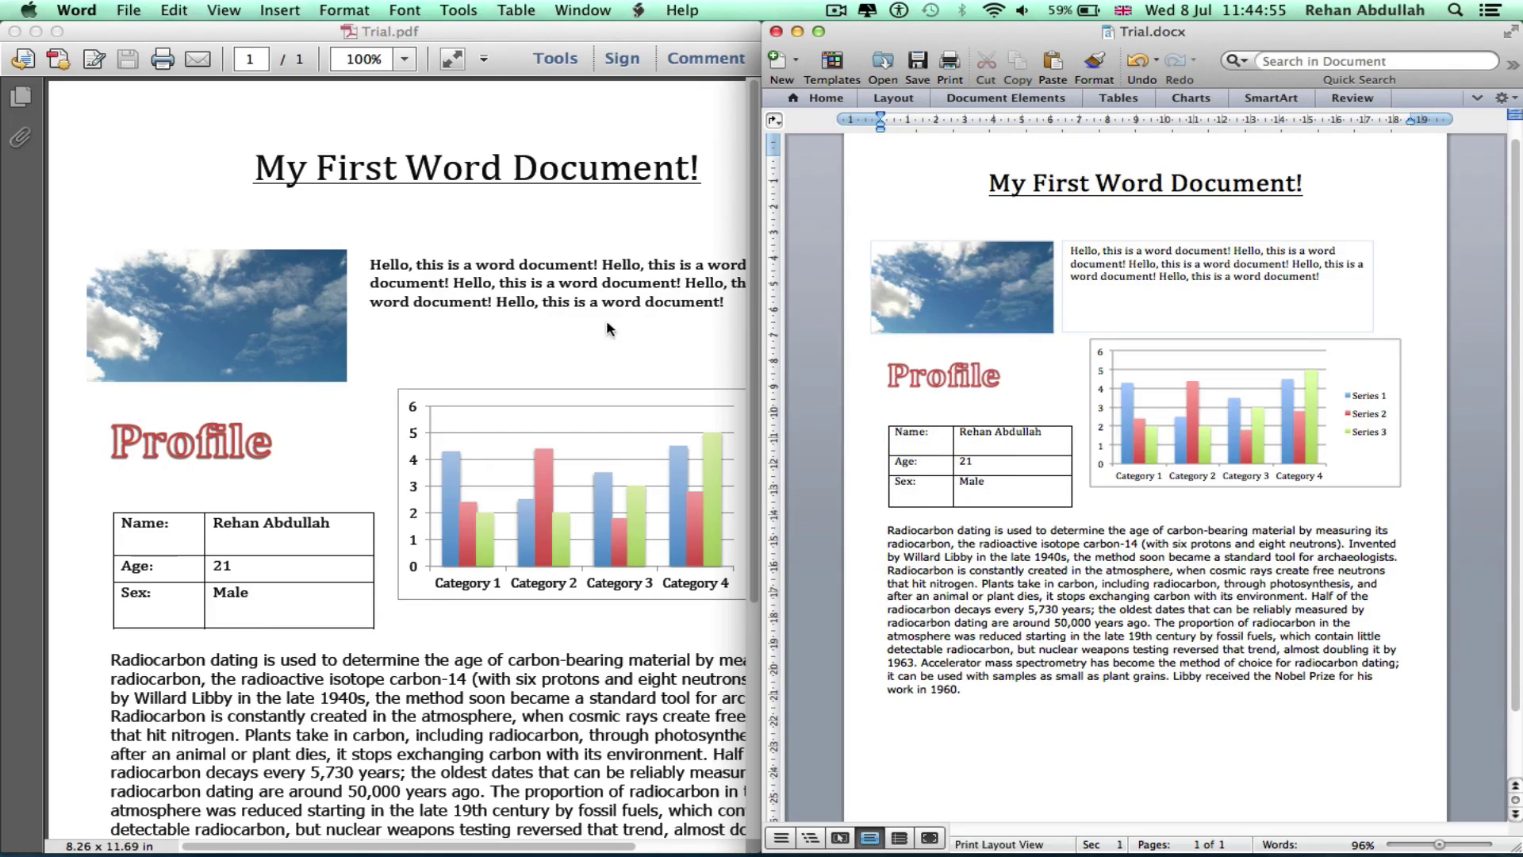